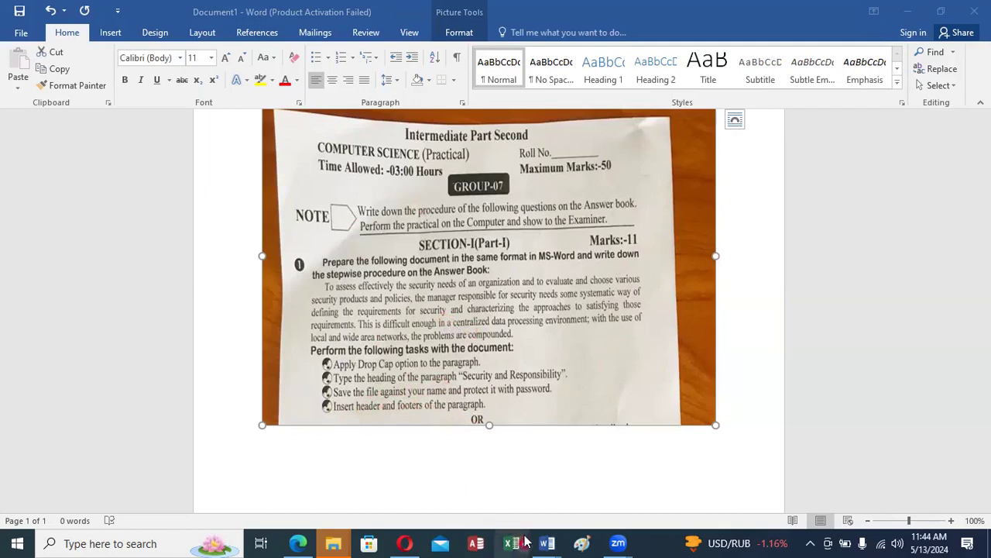
# - Open the MS WORD PRACTICAL 2024 notes and read the Italic instructions heading
pyautogui.moveTo(550, 541)
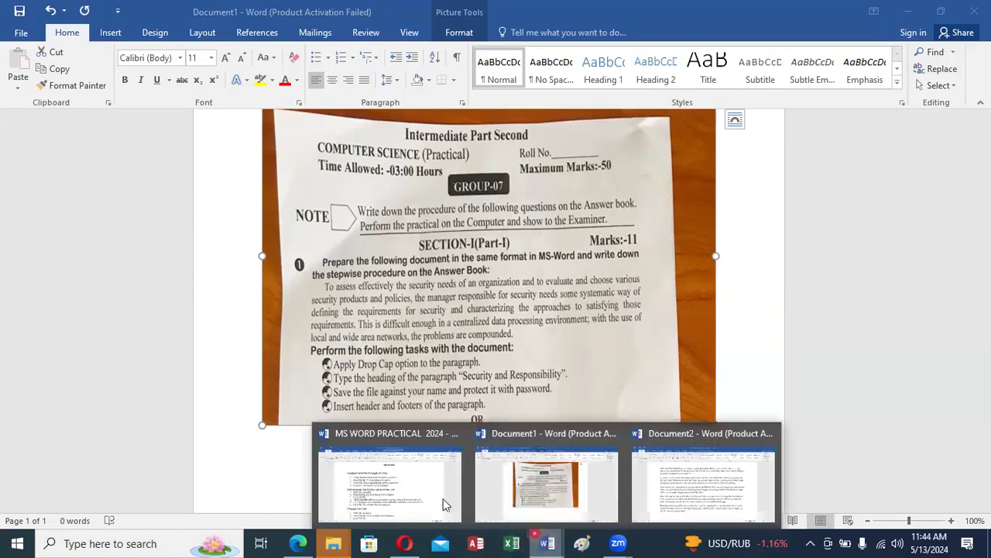
pyautogui.click(408, 489)
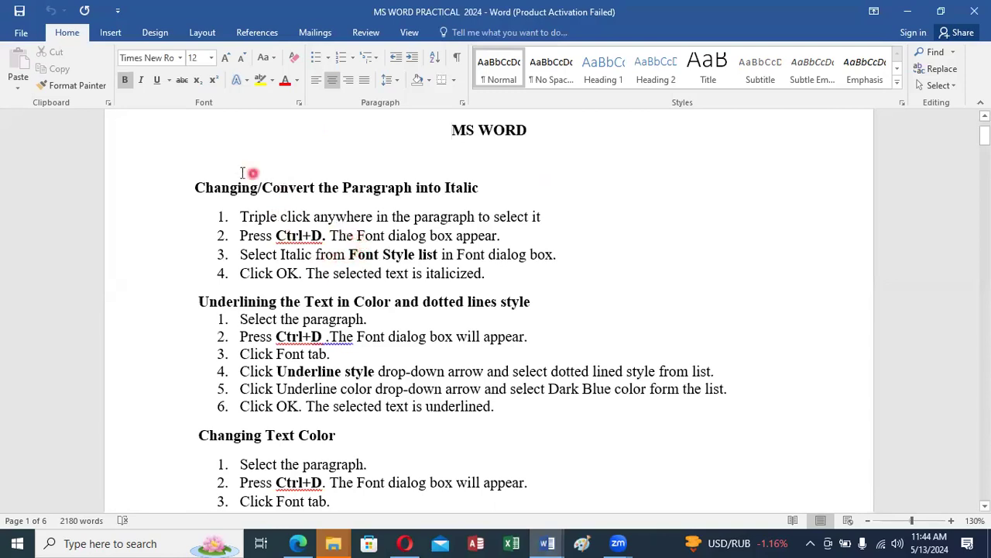
pyautogui.moveTo(193, 187); pyautogui.dragTo(502, 176)
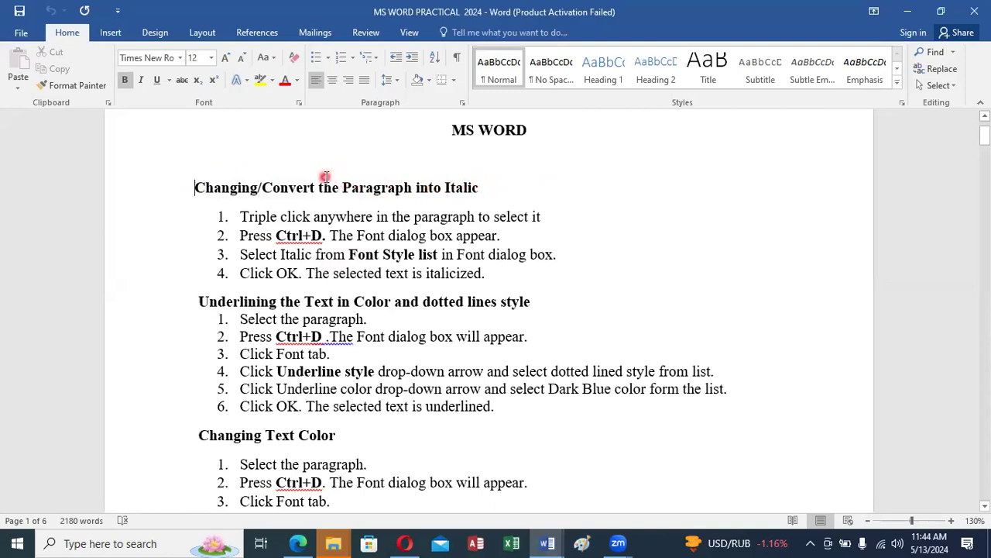
pyautogui.click(188, 196)
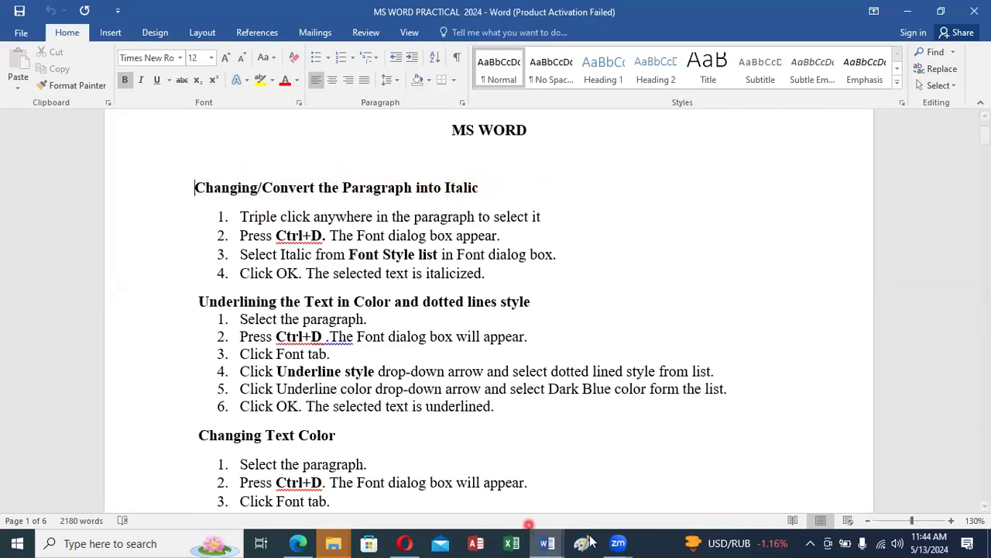
# - Return to Document2 and select the opening of its first paragraph
pyautogui.click(548, 543)
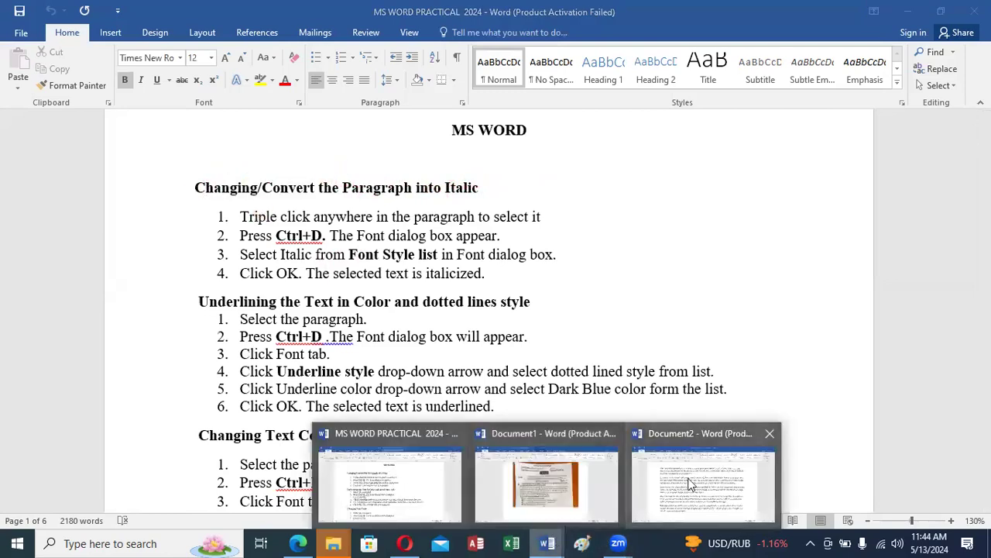
pyautogui.click(689, 484)
pyautogui.moveTo(189, 150); pyautogui.dragTo(334, 173)
# - Set the whole 'Video provides a powerful way' paragraph to Italic font style through Ctrl+D
pyautogui.click(205, 172)
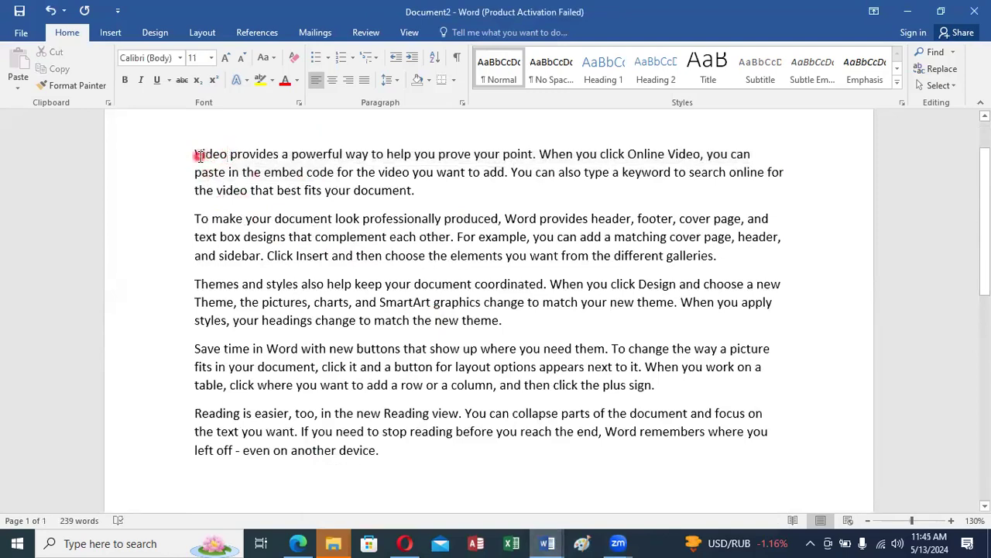
pyautogui.tripleClick(199, 154)
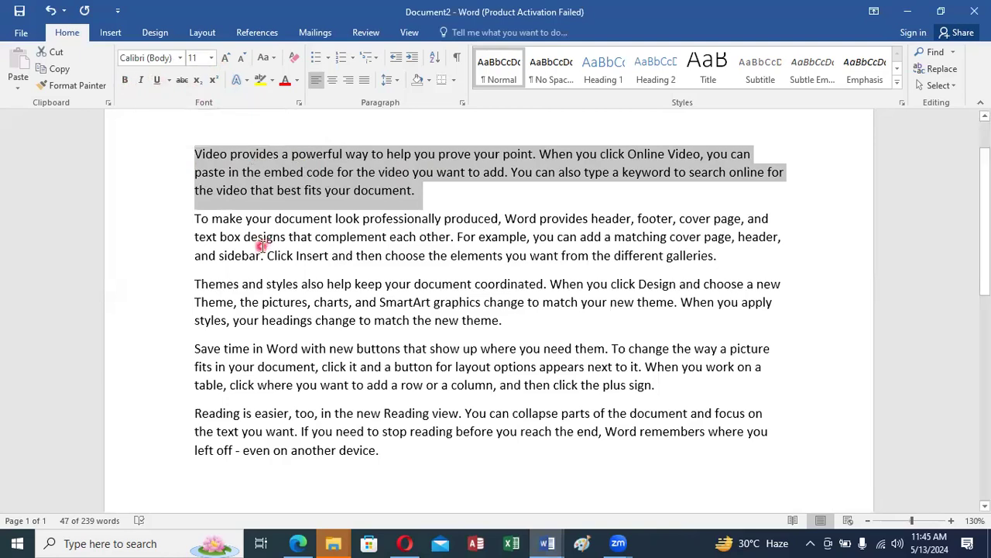
pyautogui.hotkey('ctrl', 'd')
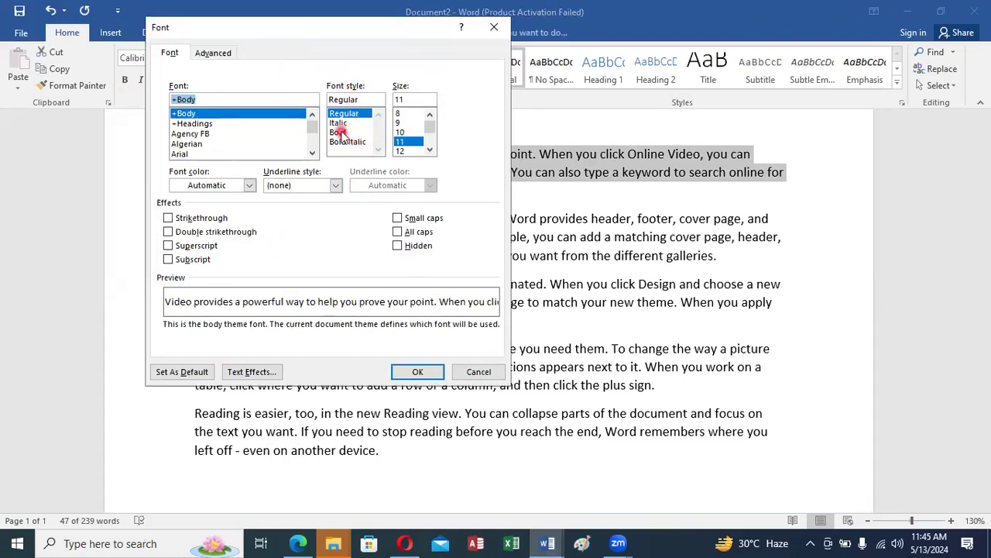
pyautogui.click(339, 122)
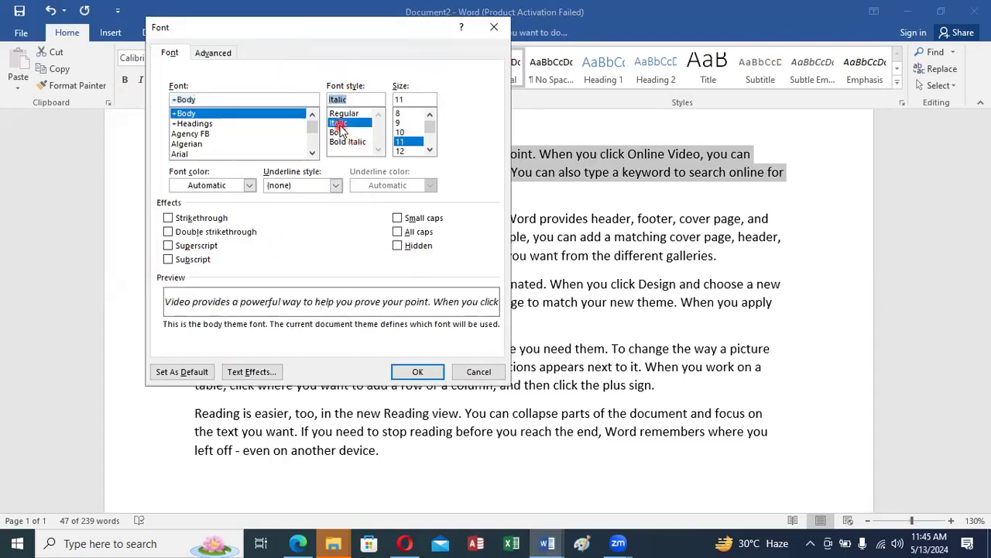
pyautogui.click(417, 373)
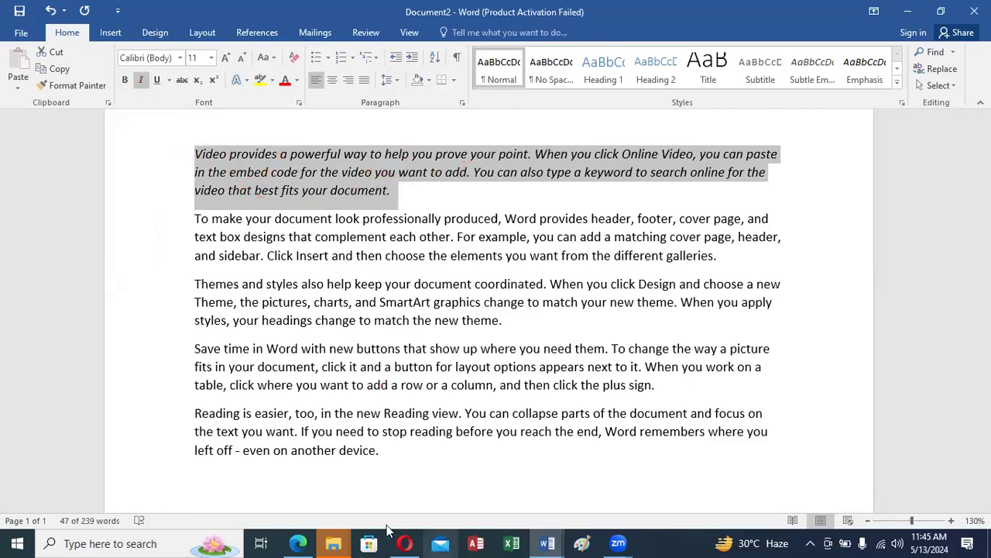
# - Make the word 'Italic' in step 3 of the MS WORD PRACTICAL 2024 notes bold
pyautogui.click(547, 543)
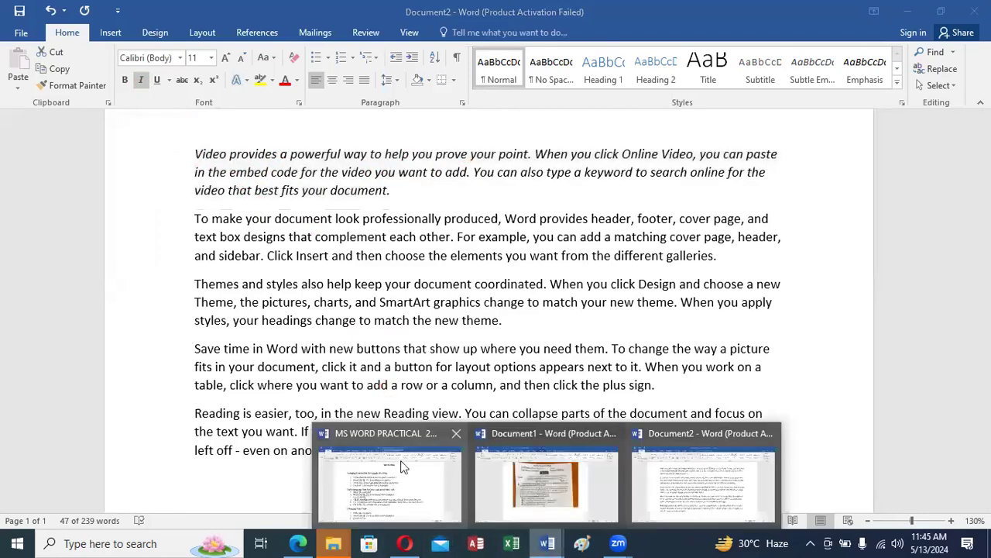
pyautogui.click(401, 466)
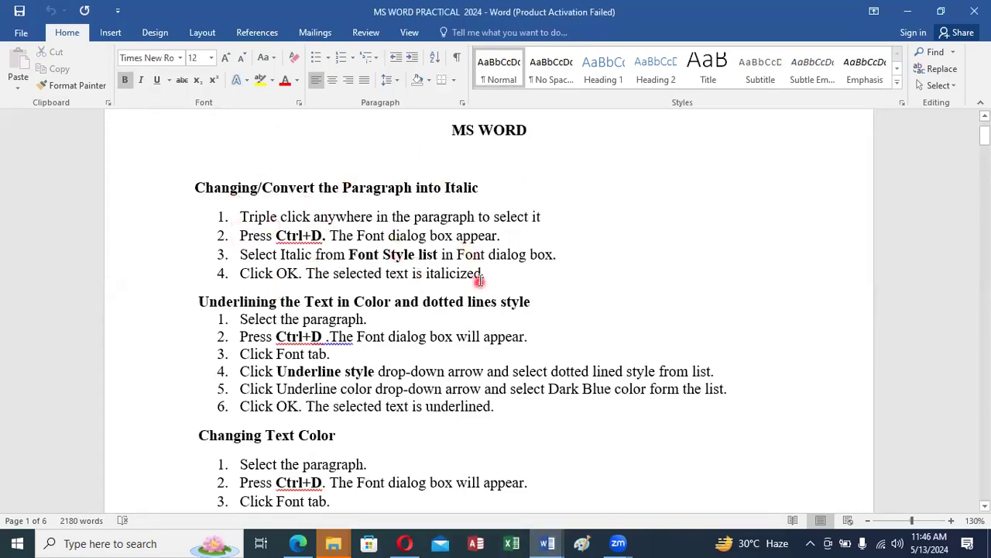
pyautogui.scroll(-2, 478, 273)
pyautogui.scroll(1, 478, 272)
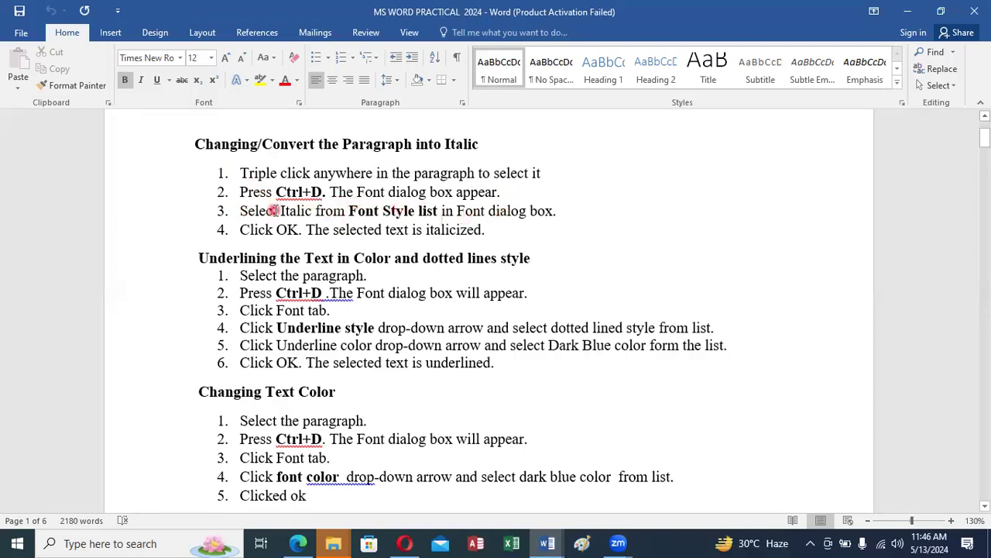
pyautogui.moveTo(281, 211); pyautogui.dragTo(311, 210)
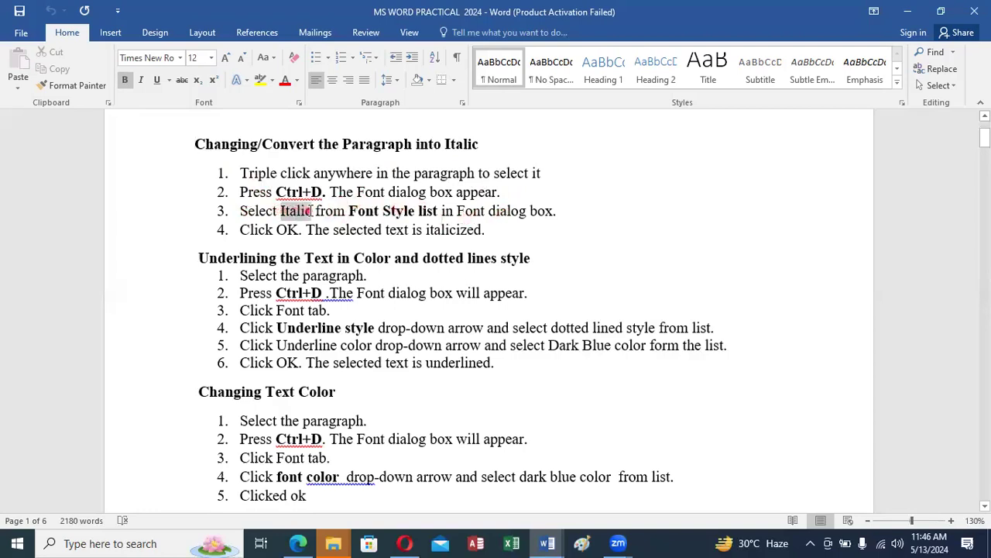
pyautogui.click(125, 80)
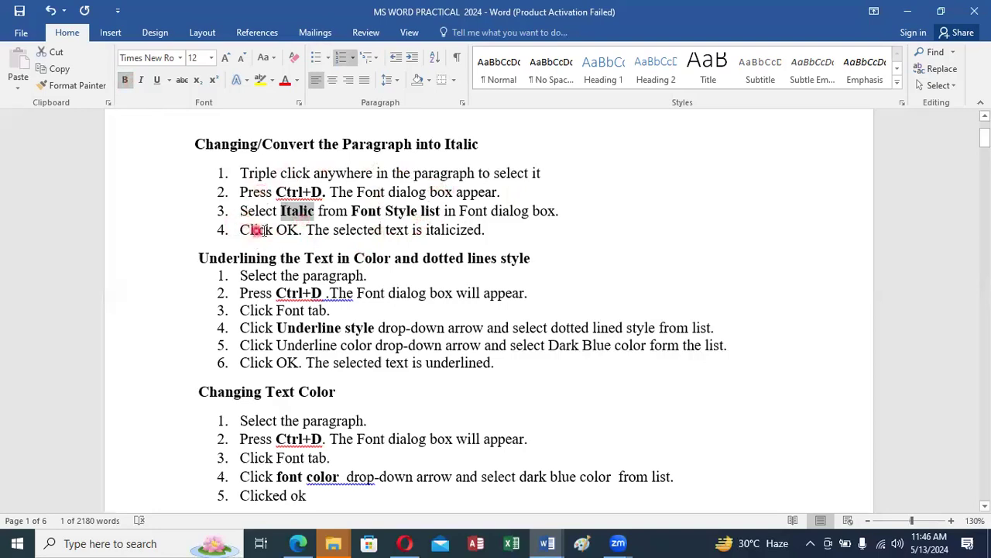
pyautogui.scroll(-3, 274, 240)
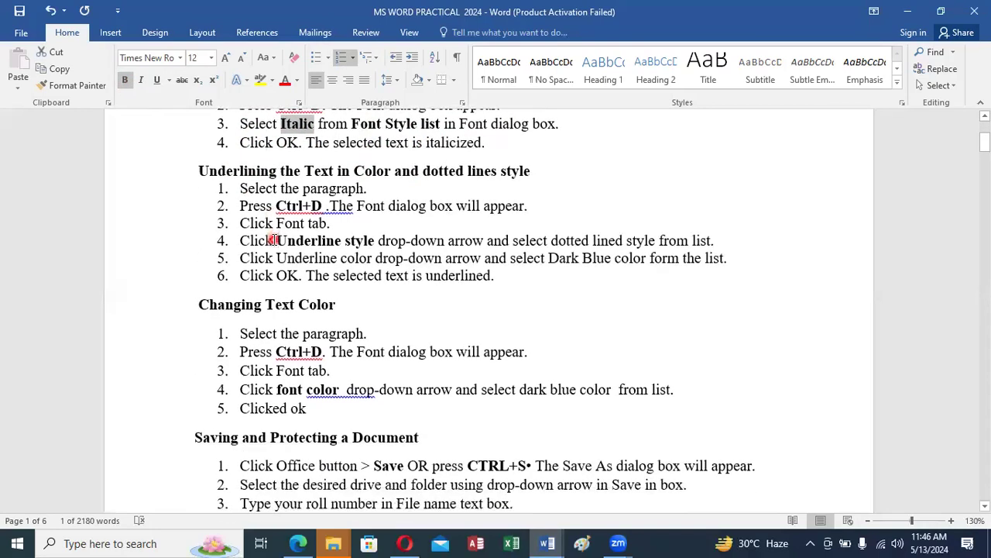
pyautogui.scroll(1, 252, 223)
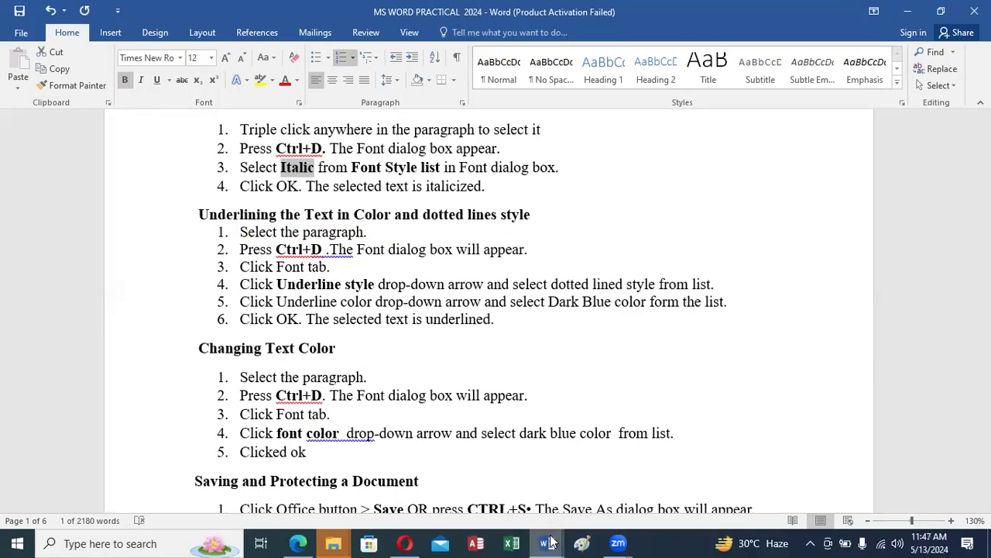
# - Return to Document2 and select the whole 'To make your document' paragraph
pyautogui.moveTo(550, 542)
pyautogui.click(682, 481)
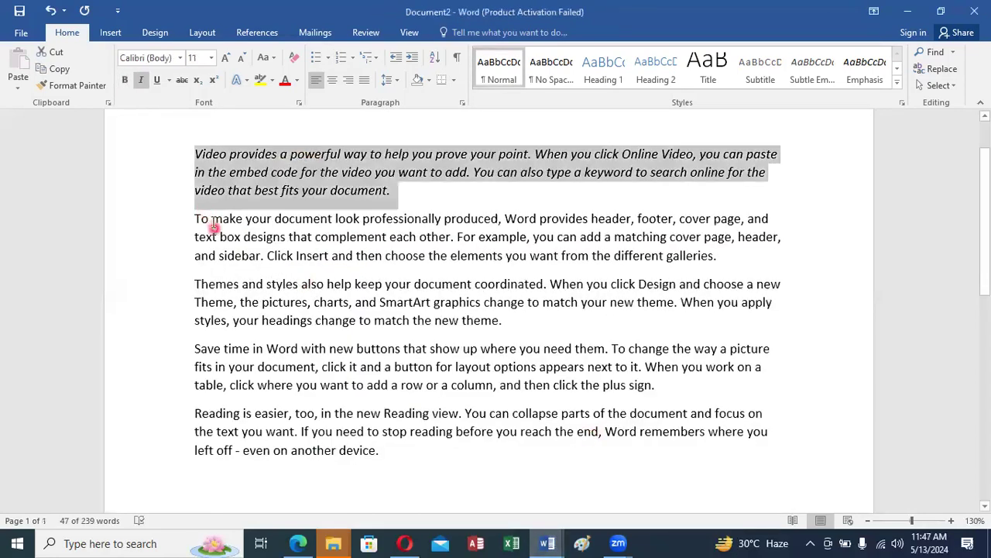
pyautogui.doubleClick(200, 219)
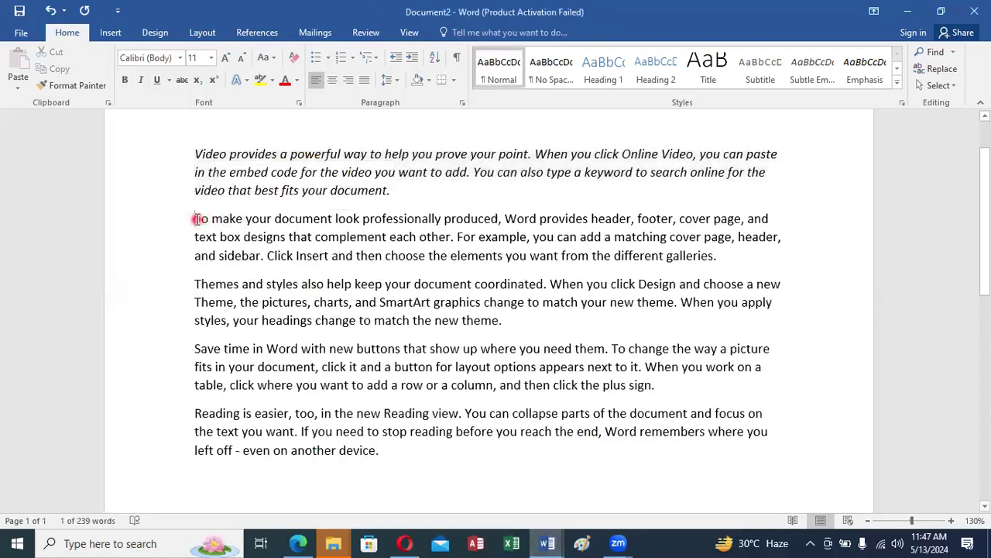
pyautogui.click(193, 221)
pyautogui.tripleClick(193, 220)
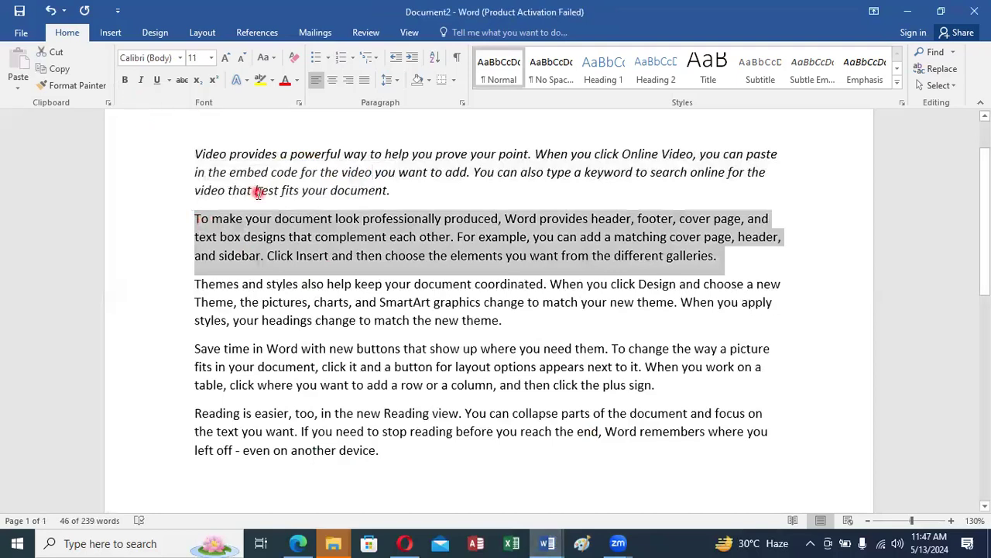
# - Give the selected paragraph a dotted underline in light blue via the Font dialog
pyautogui.hotkey('ctrl', 'd')
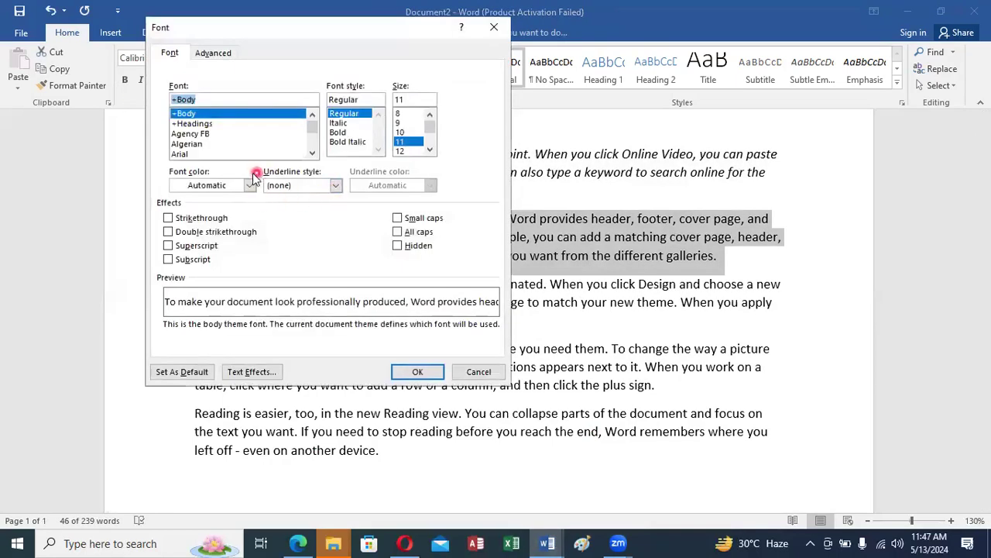
pyautogui.click(337, 186)
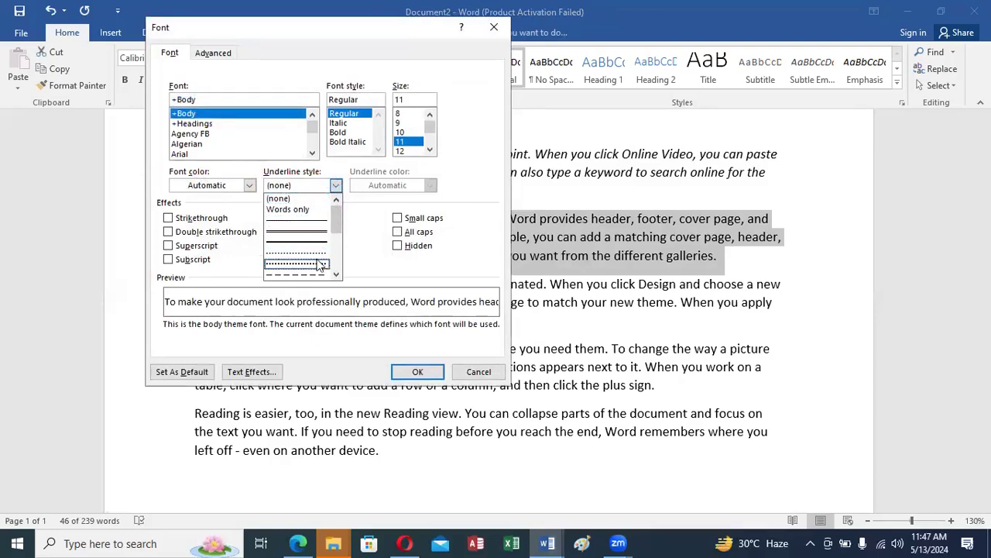
pyautogui.click(316, 266)
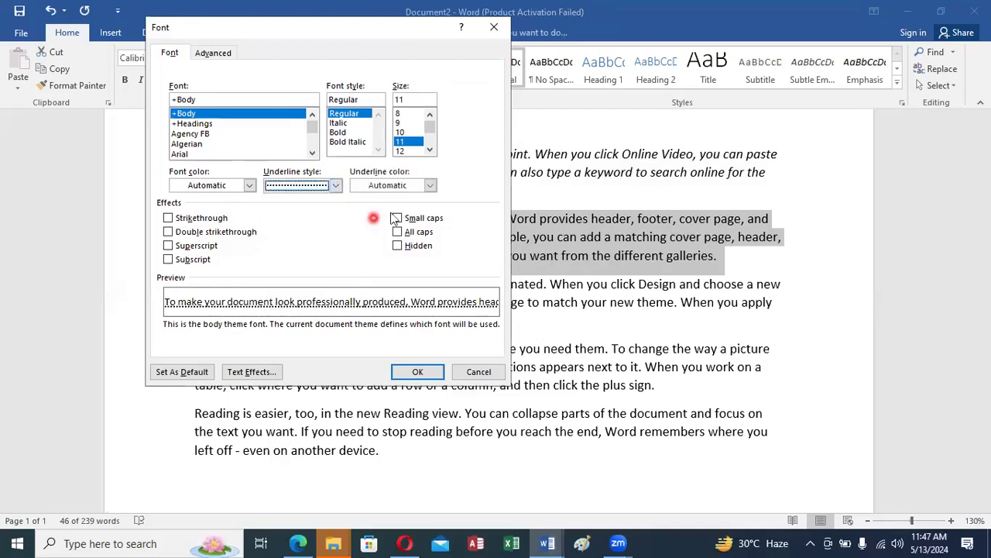
pyautogui.click(430, 186)
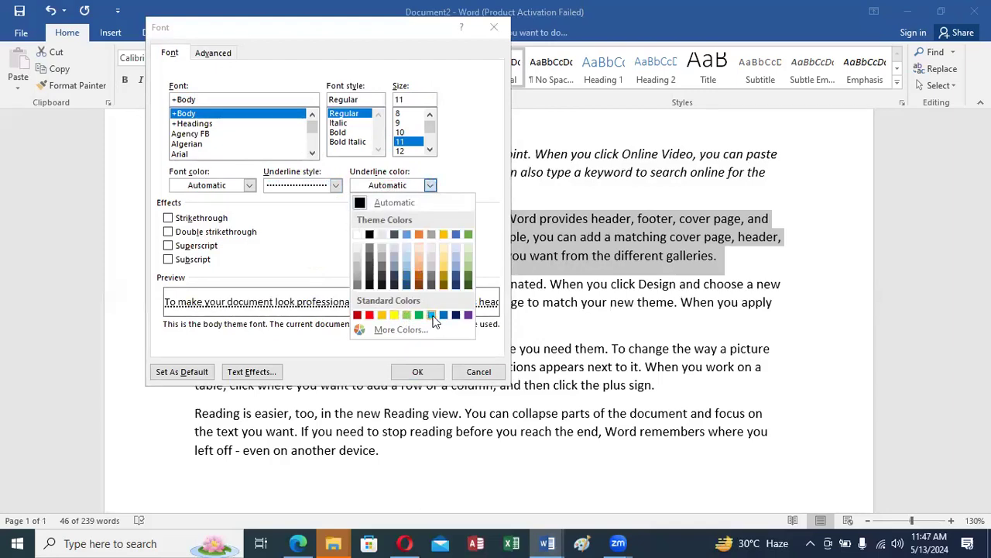
pyautogui.click(434, 317)
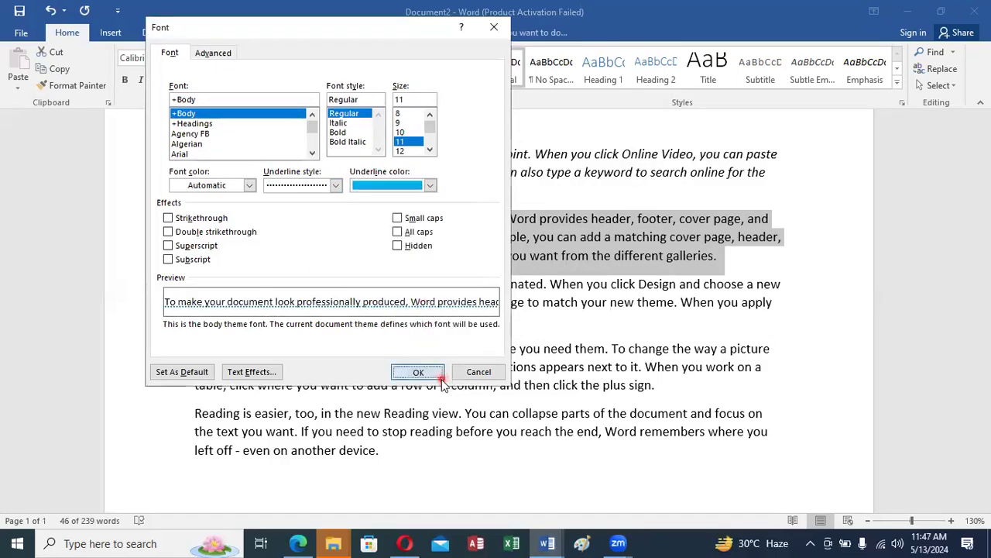
pyautogui.click(437, 376)
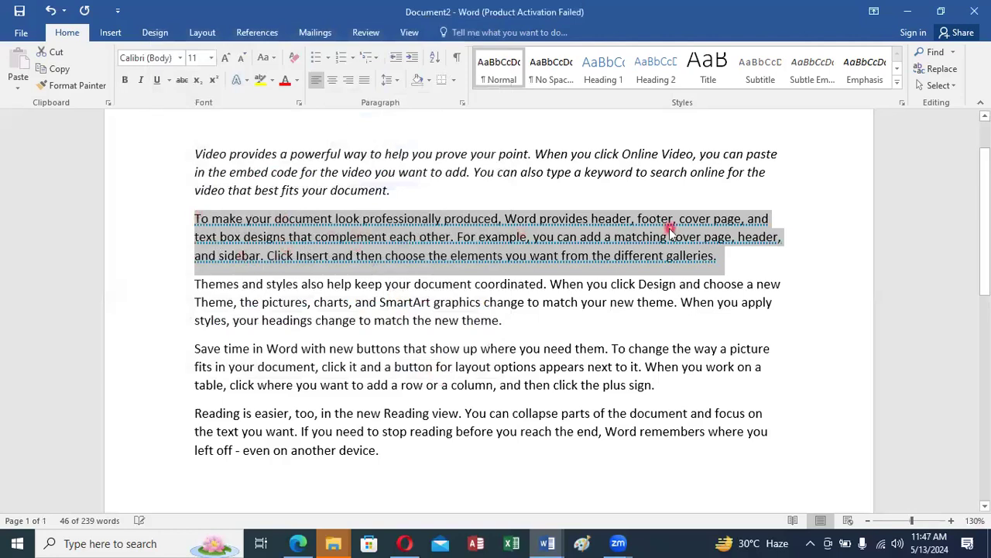
pyautogui.click(756, 271)
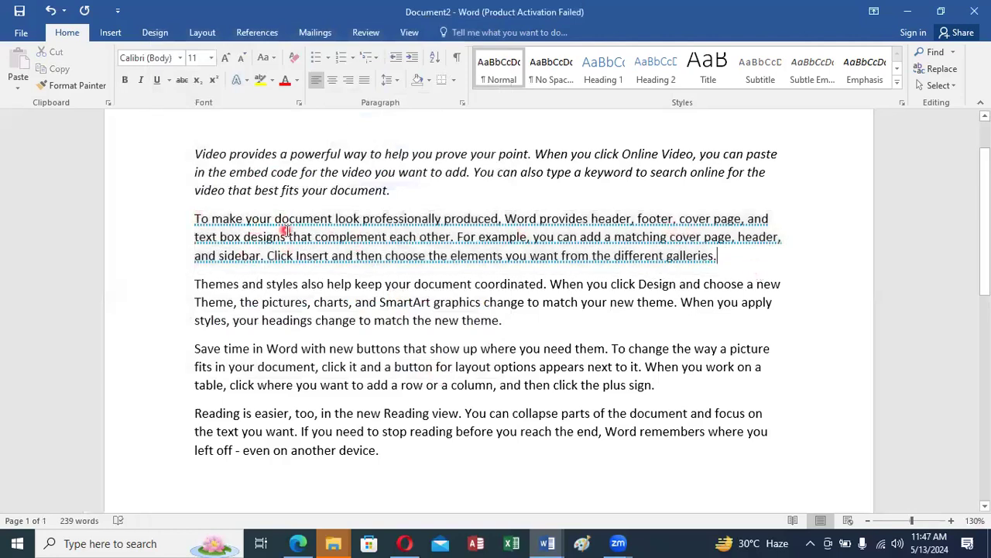
pyautogui.click(951, 521)
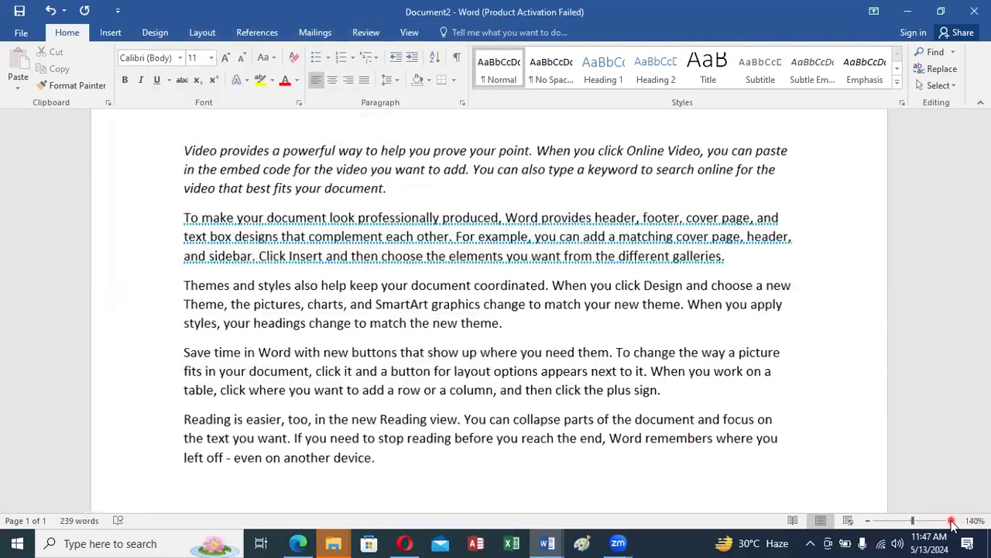
# - Scroll through the MS WORD PRACTICAL 2024 notes, then come back to Document2
pyautogui.click(952, 521)
pyautogui.click(951, 521)
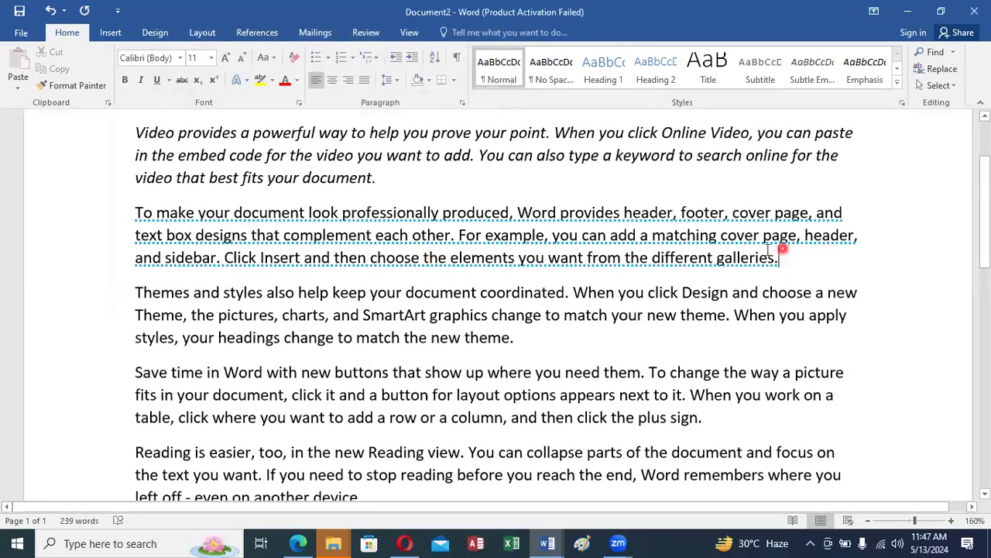
pyautogui.click(547, 543)
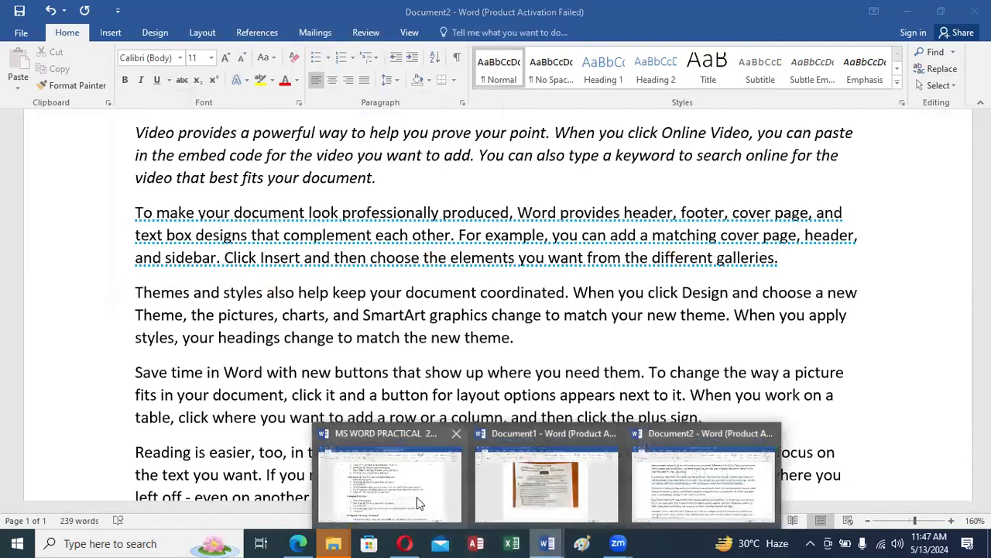
pyautogui.click(417, 503)
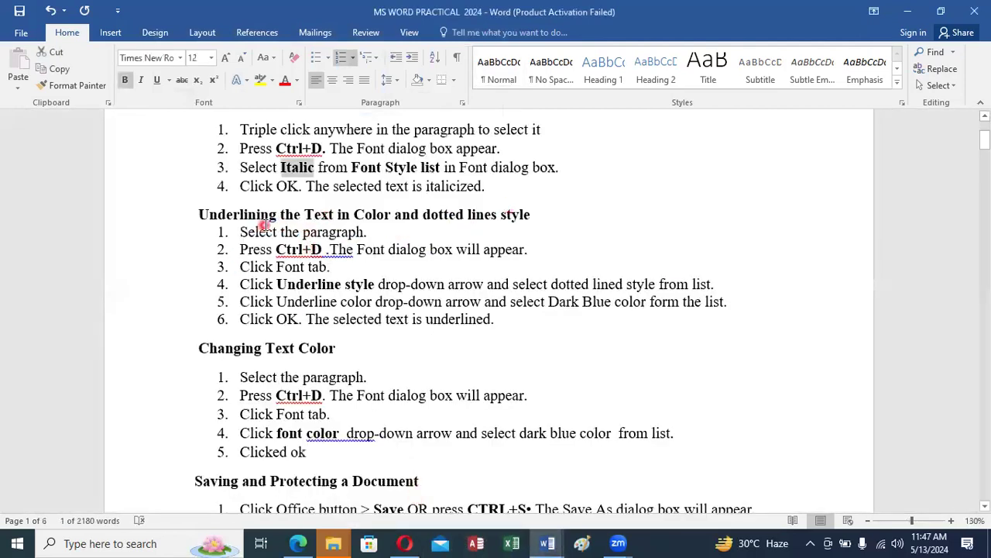
pyautogui.scroll(2, 421, 245)
pyautogui.scroll(-1, 403, 233)
pyautogui.scroll(-1, 474, 314)
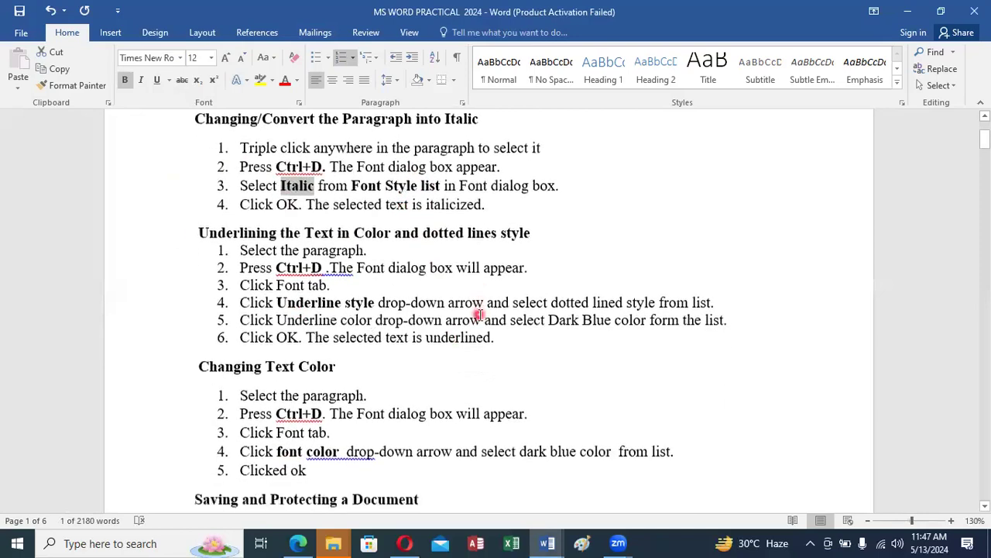
pyautogui.scroll(-1, 465, 294)
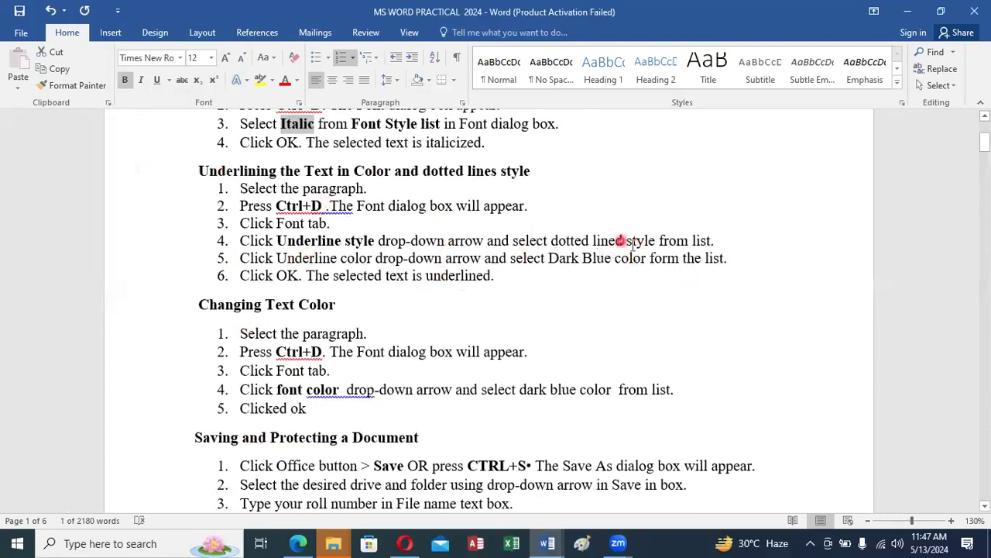
pyautogui.scroll(-2, 417, 336)
pyautogui.scroll(-1, 414, 336)
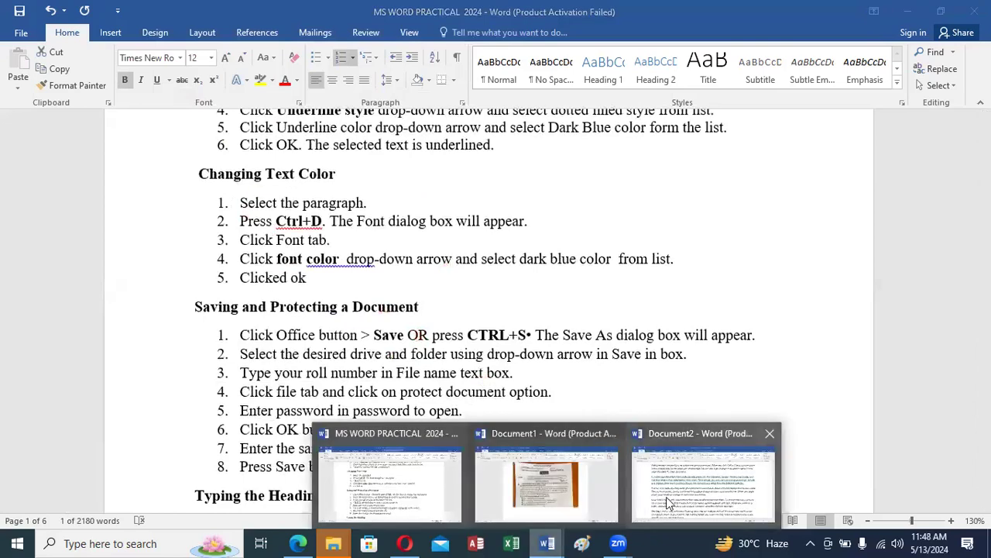
pyautogui.click(666, 496)
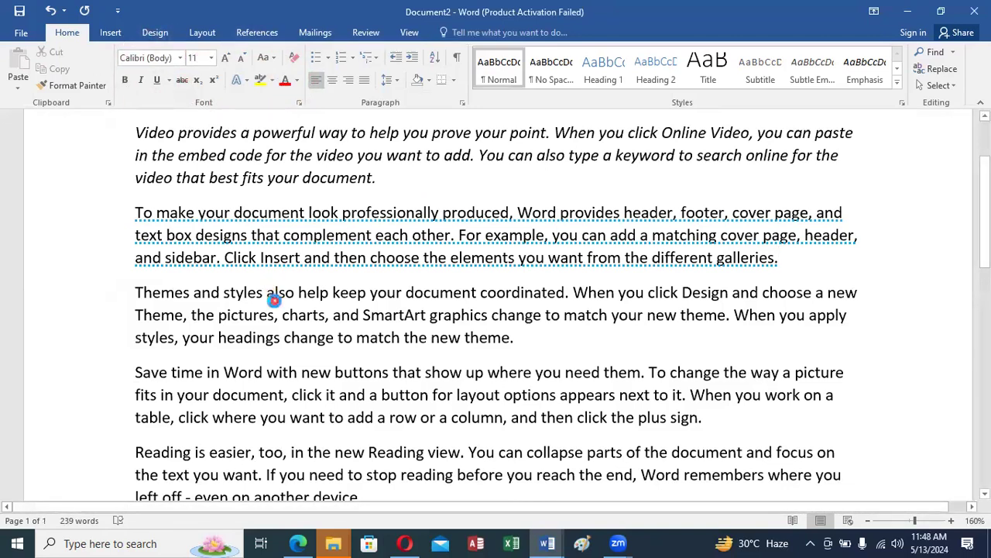
# - Colour the 'To make your document look' paragraph light blue via the Font dialog
pyautogui.hotkey('ctrl', 'd')
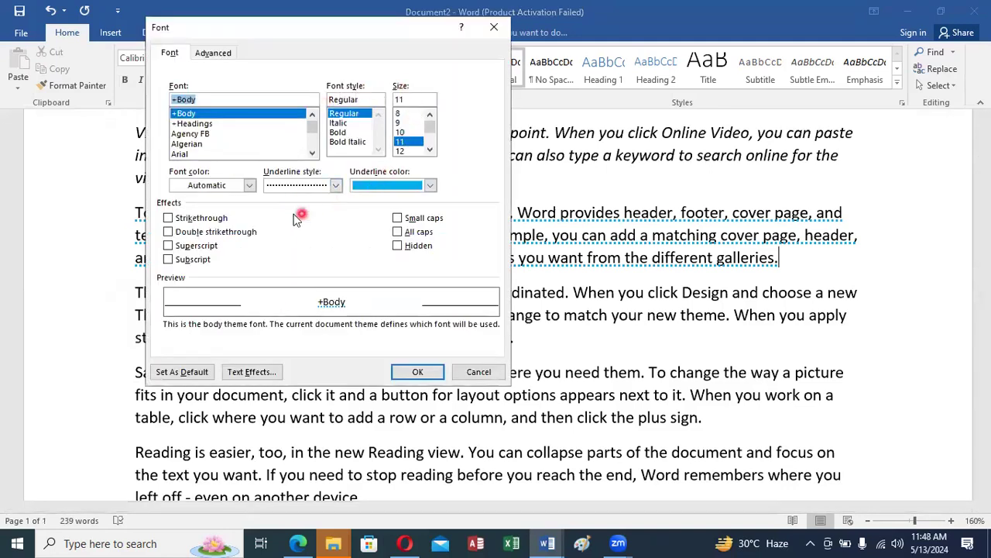
pyautogui.click(249, 185)
pyautogui.press('Escape')
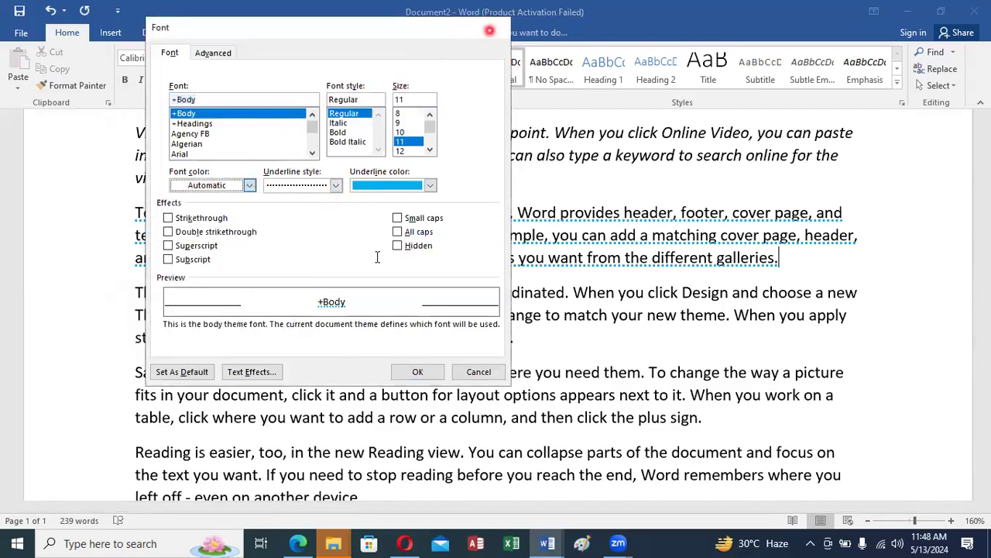
pyautogui.press('Escape')
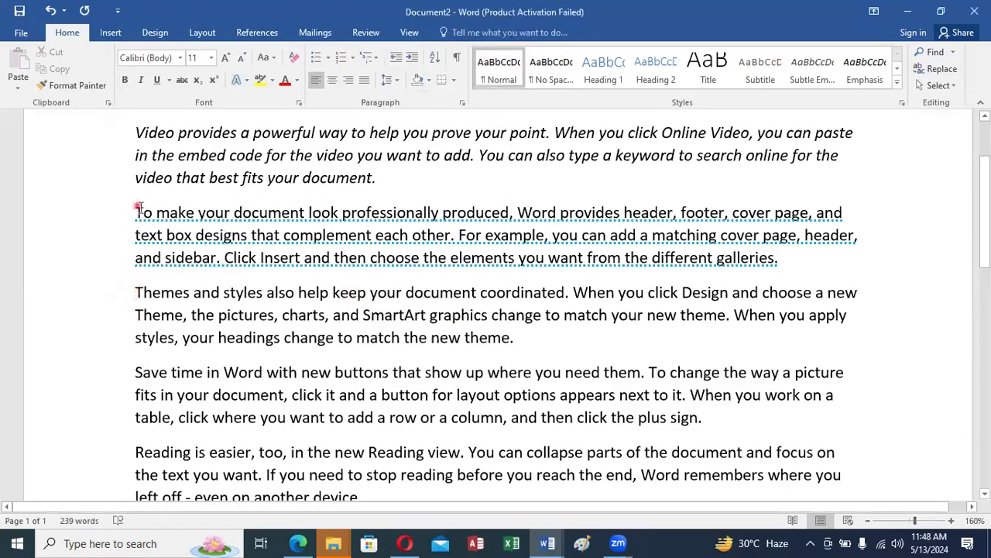
pyautogui.moveTo(135, 205); pyautogui.dragTo(828, 262)
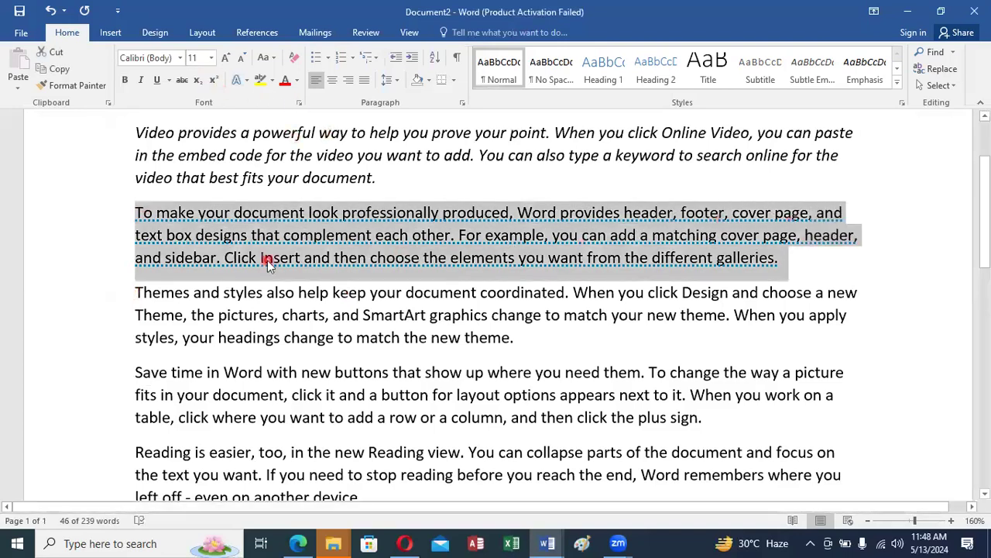
pyautogui.hotkey('ctrl', 'd')
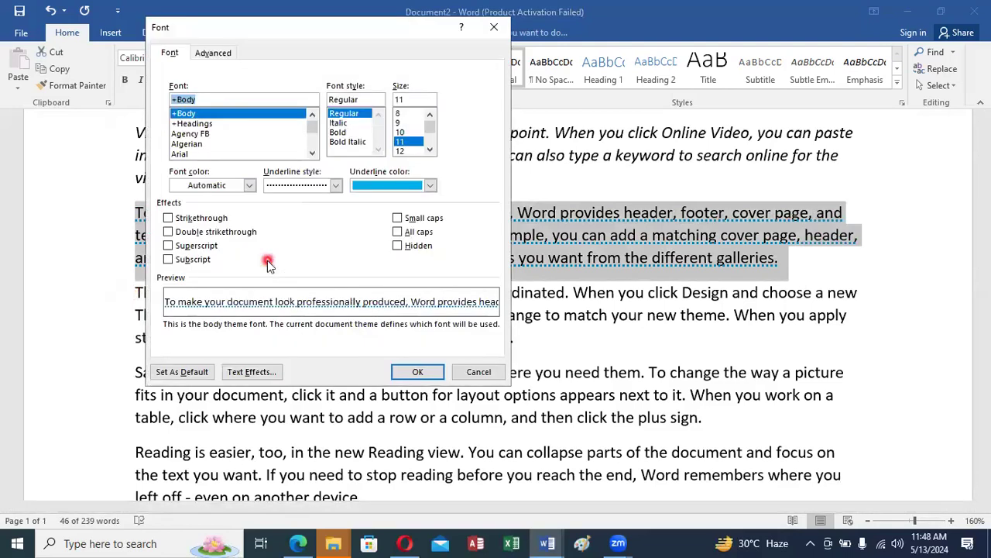
pyautogui.click(249, 187)
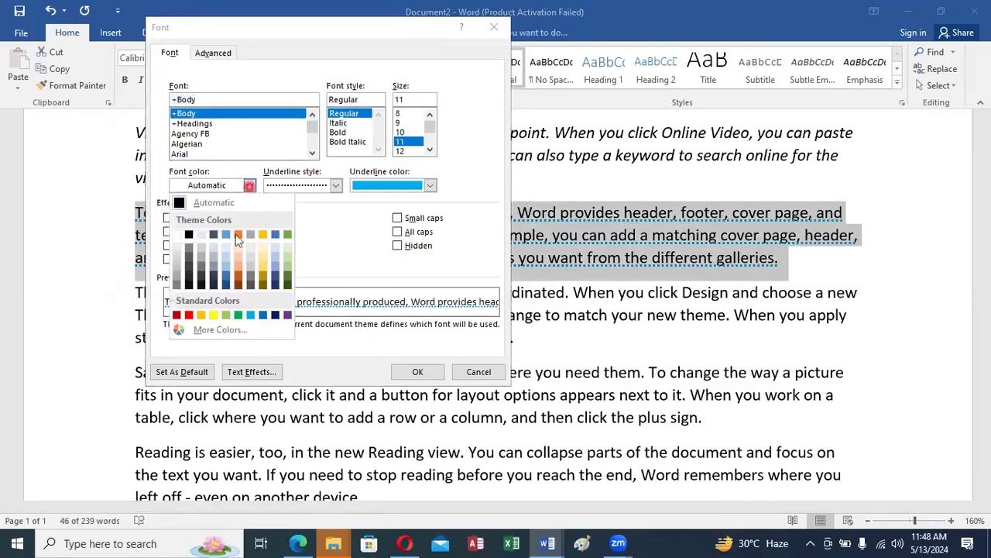
pyautogui.click(249, 314)
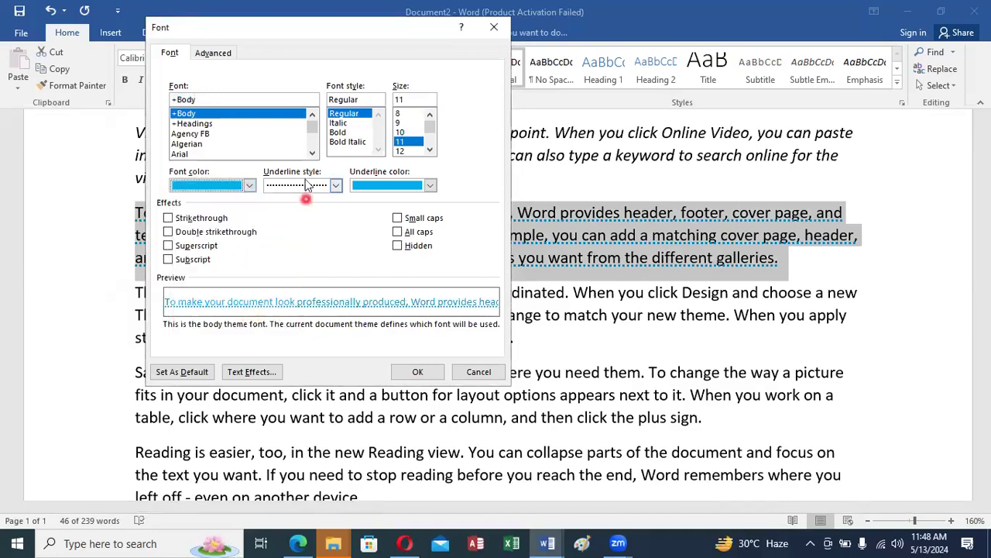
pyautogui.click(414, 373)
pyautogui.click(551, 195)
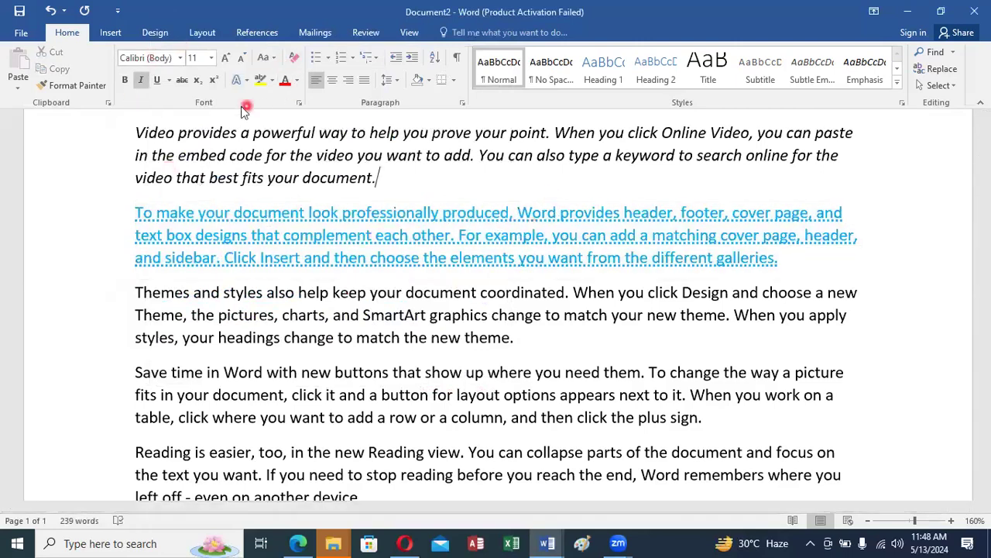
# - Make the 'Video provides' paragraph yellow with the ribbon's Font Color
pyautogui.moveTo(137, 132); pyautogui.dragTo(376, 184)
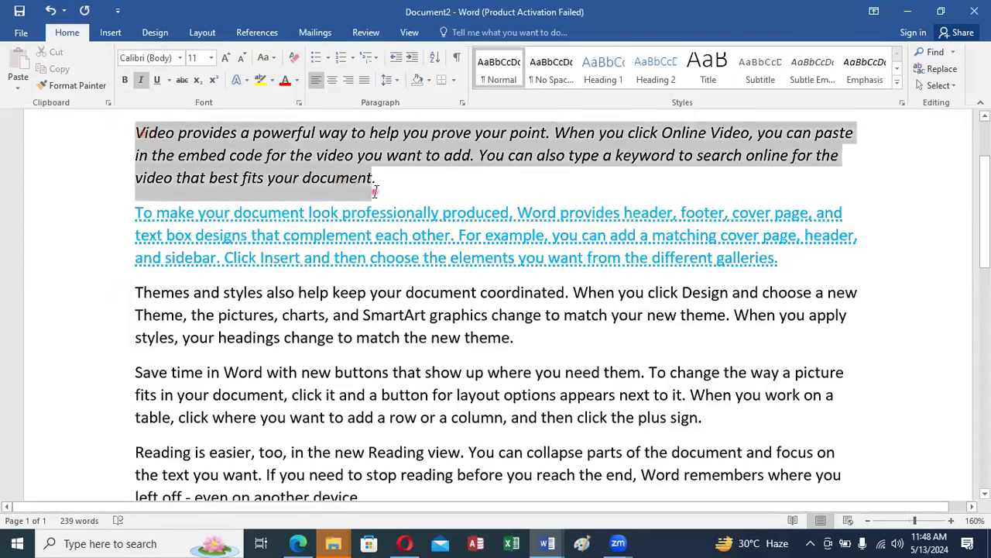
pyautogui.click(297, 80)
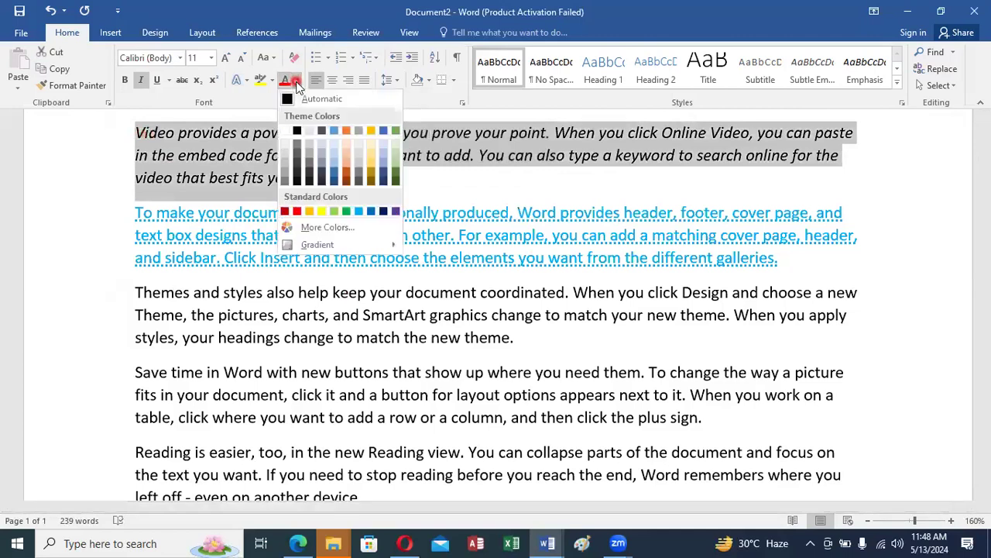
pyautogui.click(321, 214)
pyautogui.click(266, 180)
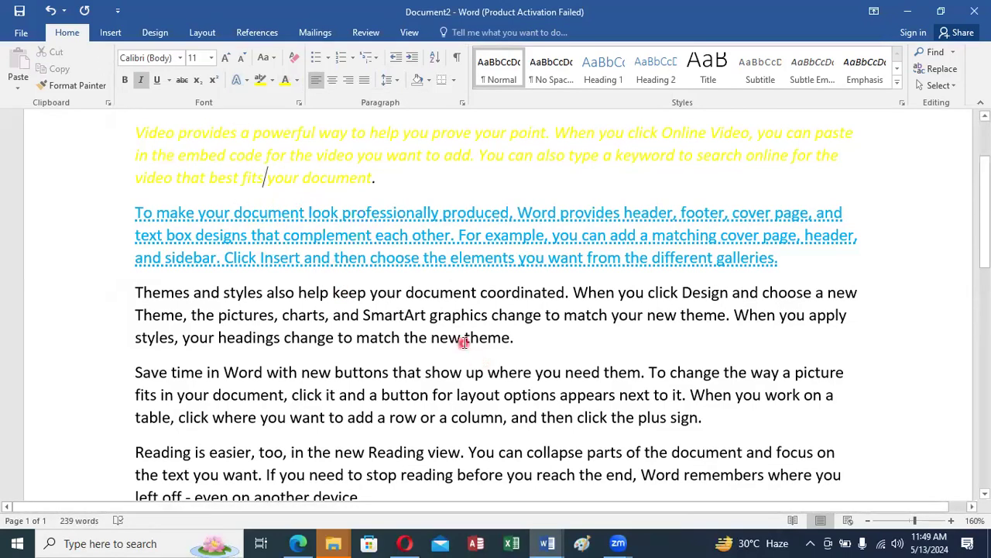
pyautogui.click(286, 81)
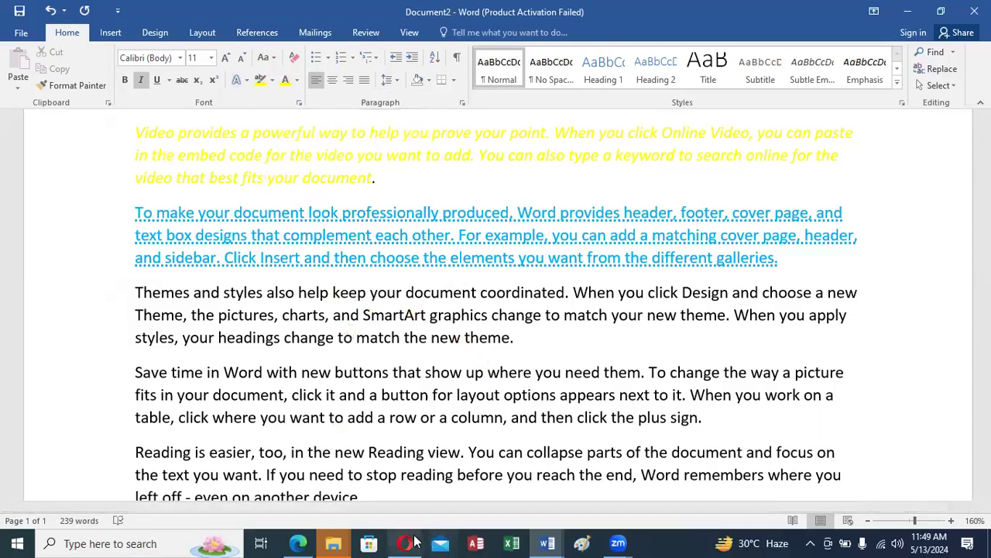
pyautogui.click(546, 543)
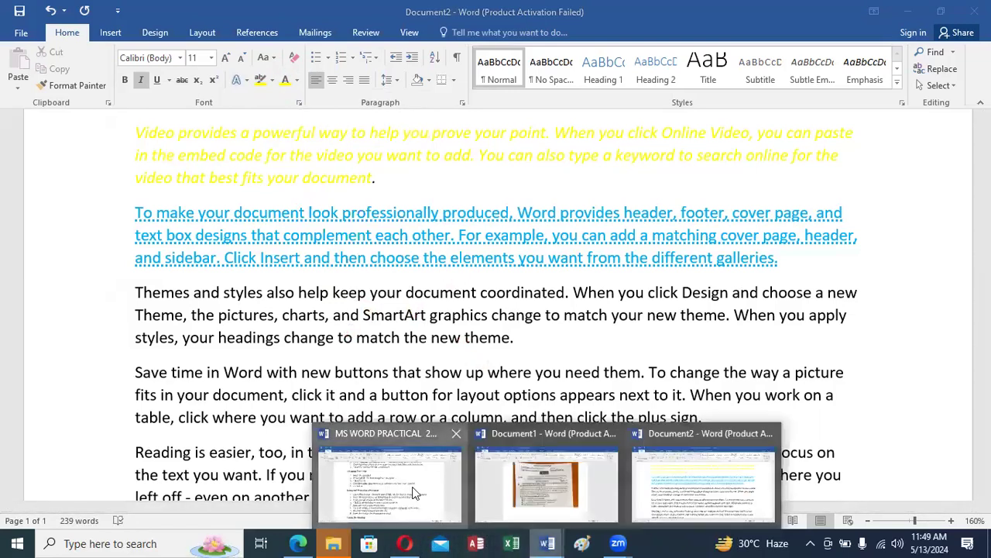
pyautogui.click(360, 448)
pyautogui.scroll(-1, 298, 348)
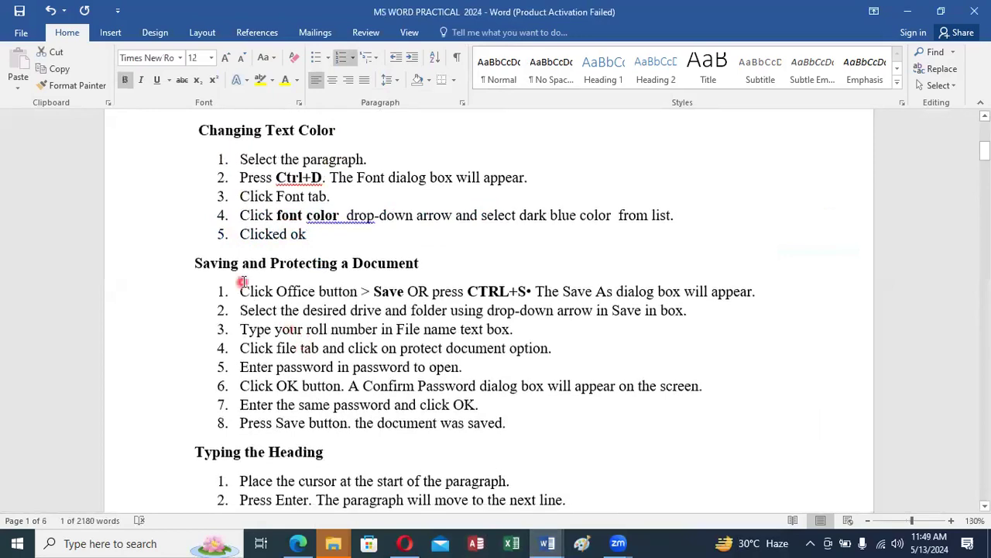
pyautogui.click(389, 263)
pyautogui.click(548, 542)
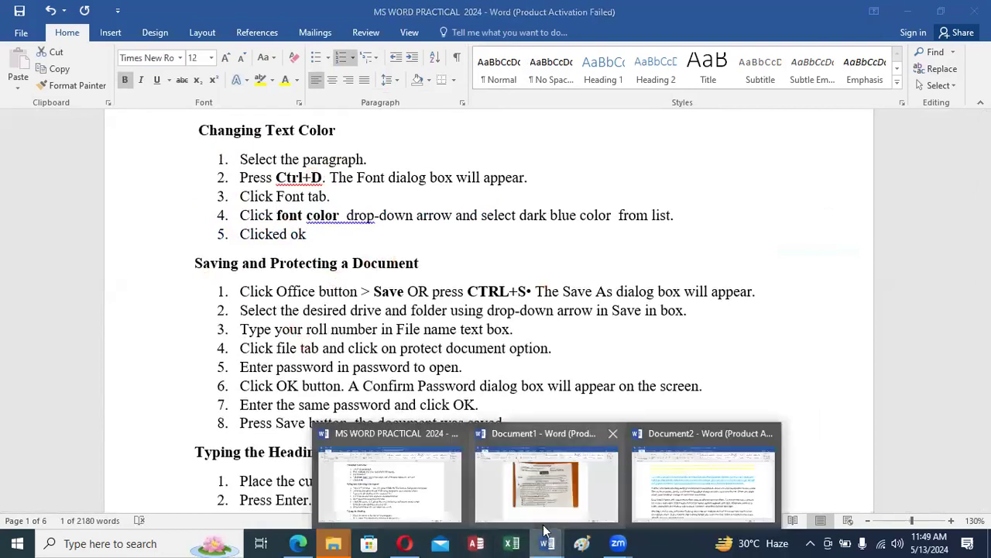
pyautogui.click(425, 496)
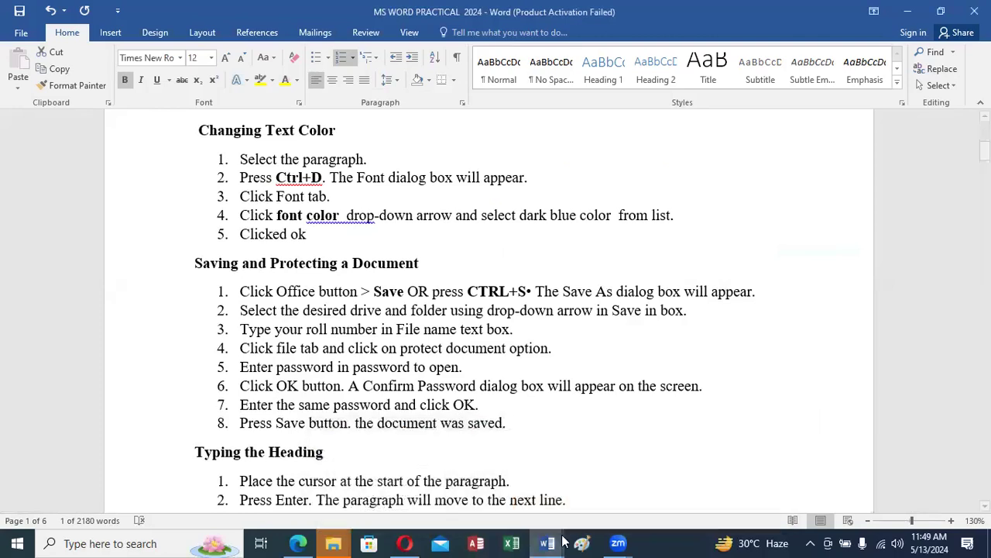
pyautogui.click(690, 478)
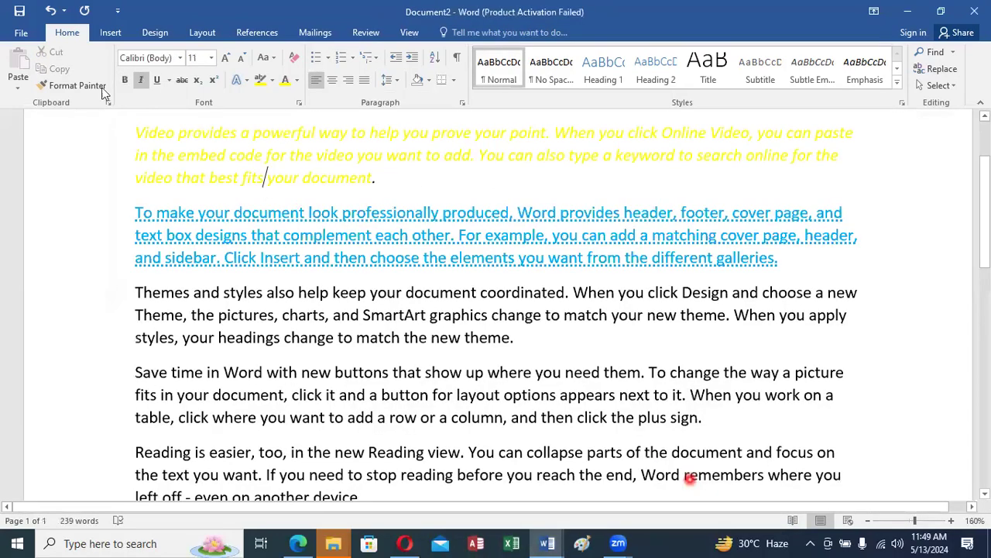
pyautogui.click(22, 35)
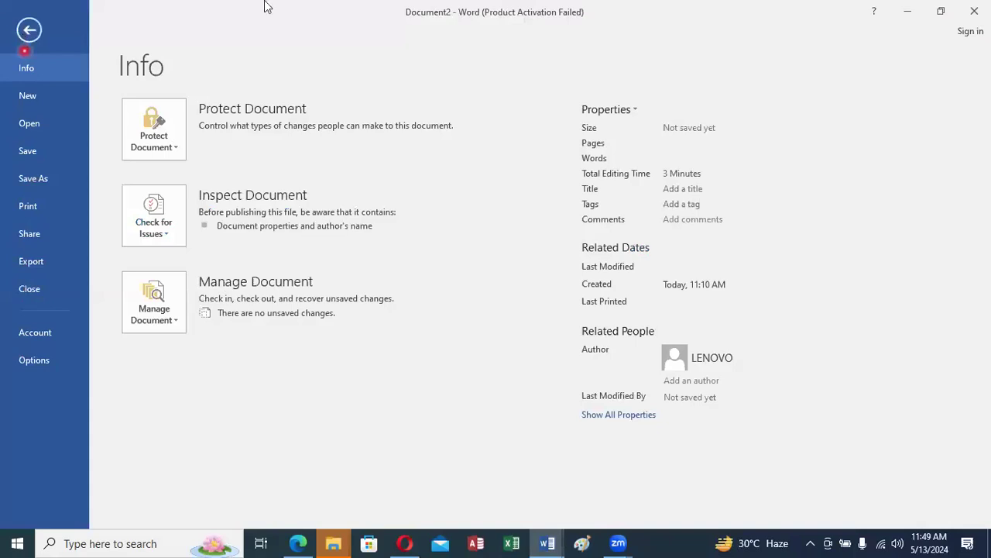
# - Save the document in Downloads, with the student's roll number as the file name
pyautogui.click(37, 183)
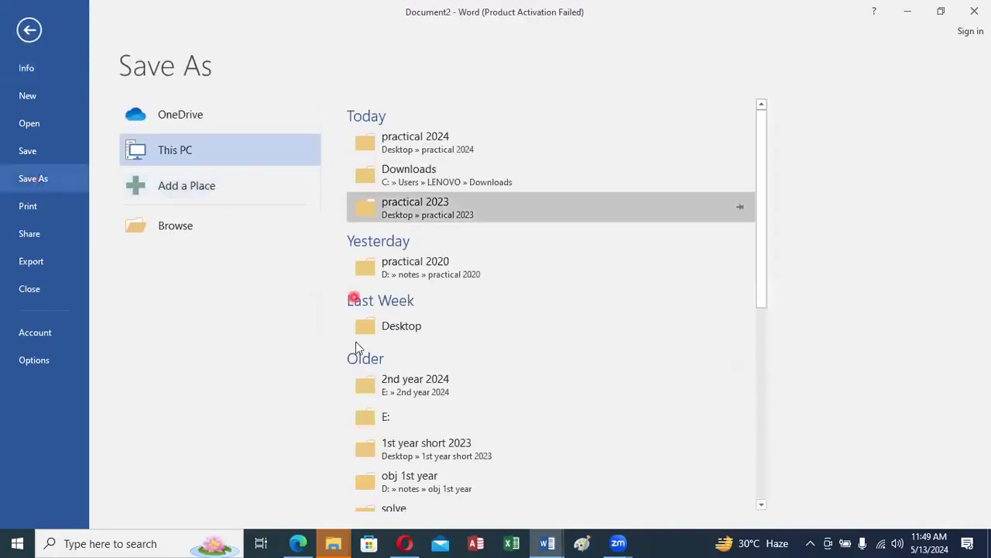
pyautogui.click(194, 228)
pyautogui.moveTo(107, 181); pyautogui.dragTo(107, 129)
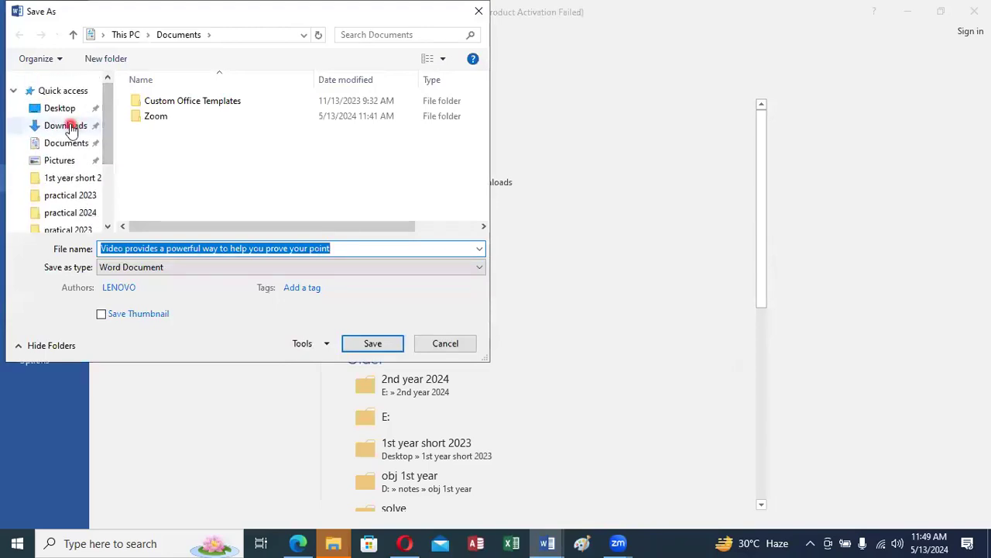
pyautogui.click(69, 147)
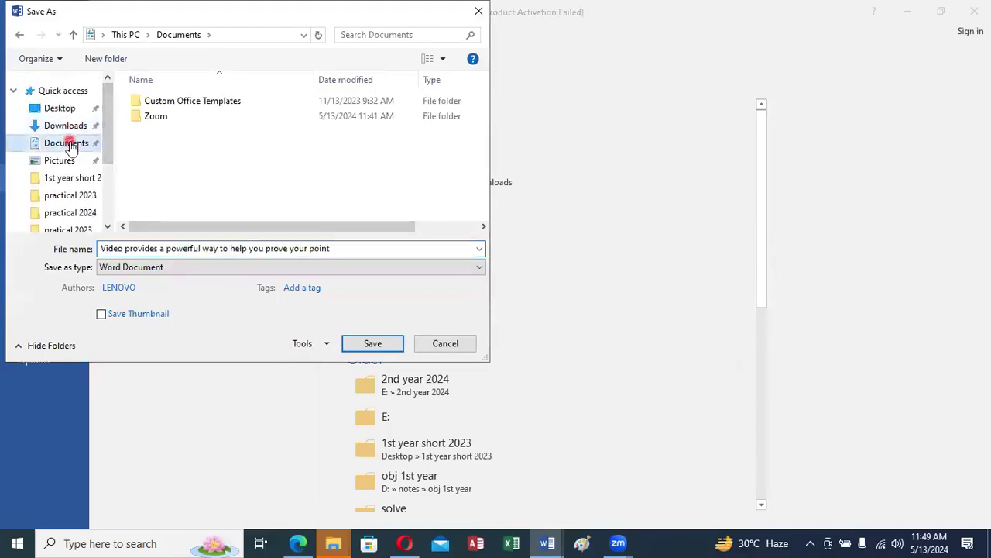
pyautogui.click(67, 127)
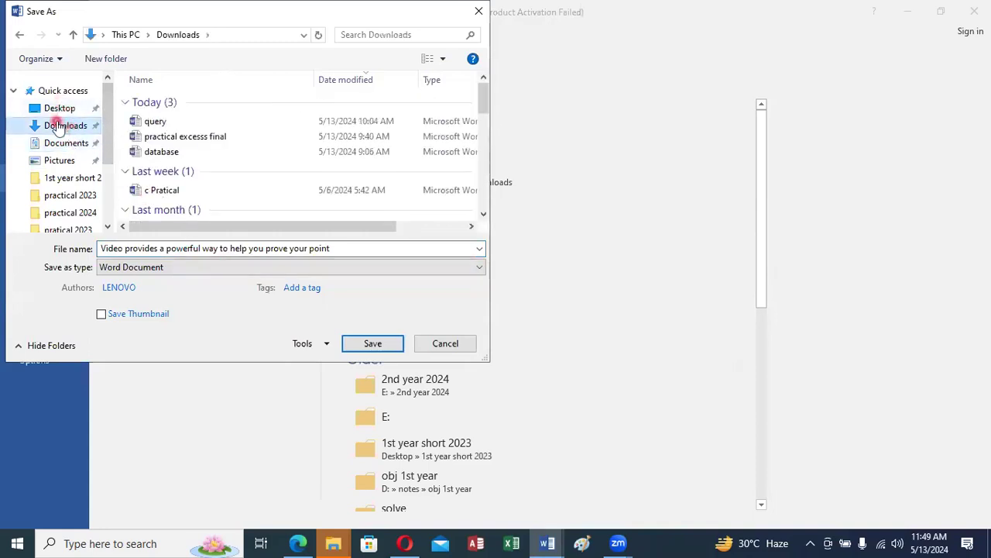
pyautogui.click(371, 343)
pyautogui.tripleClick(338, 250)
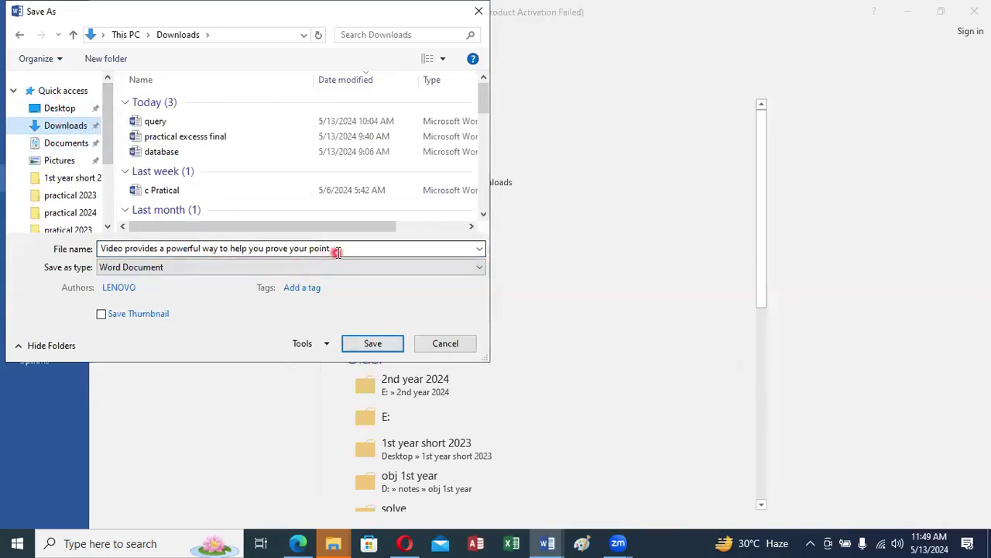
pyautogui.press('BackSpace')
pyautogui.write('45353')
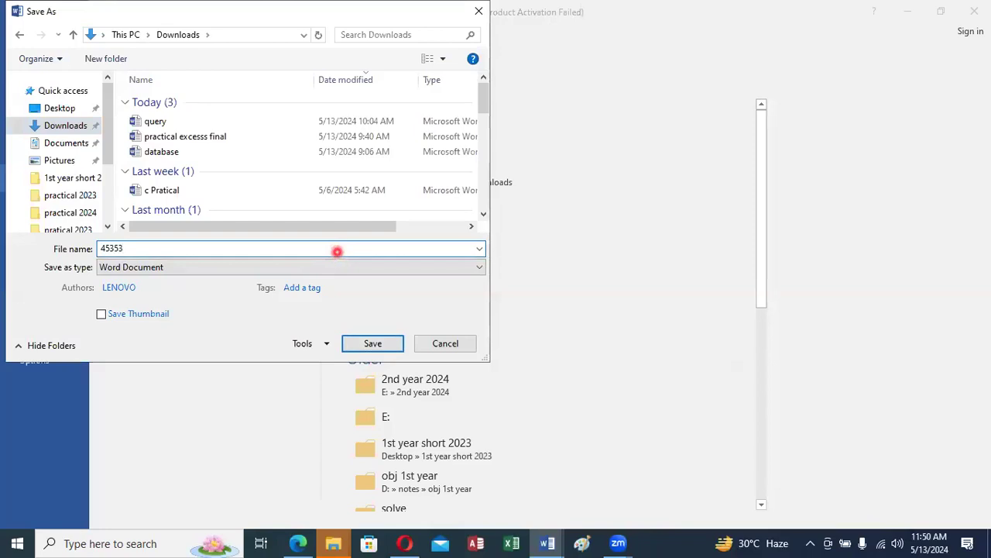
pyautogui.click(375, 347)
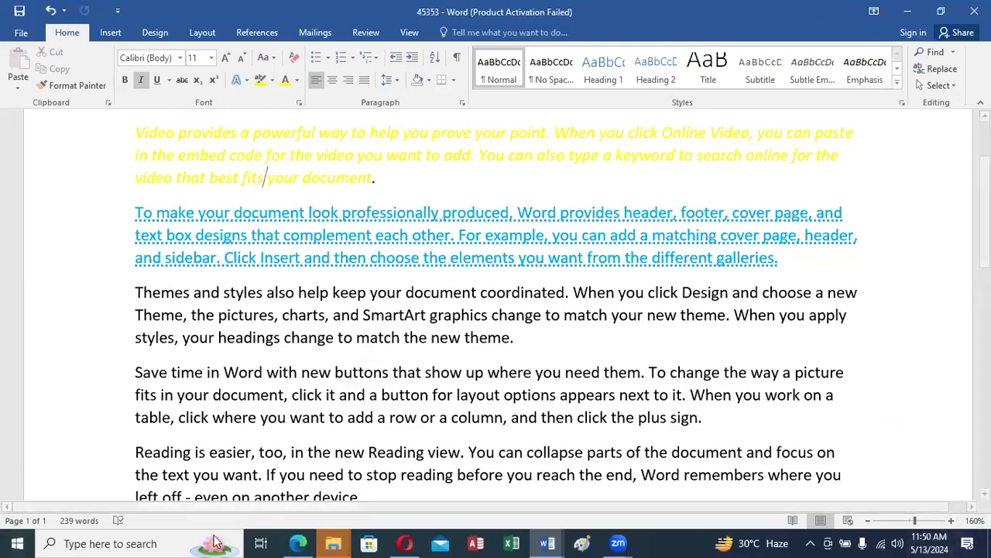
# - Open the saved document's Info page, check the practical notes, and return there
pyautogui.click(21, 35)
pyautogui.click(547, 543)
pyautogui.click(392, 490)
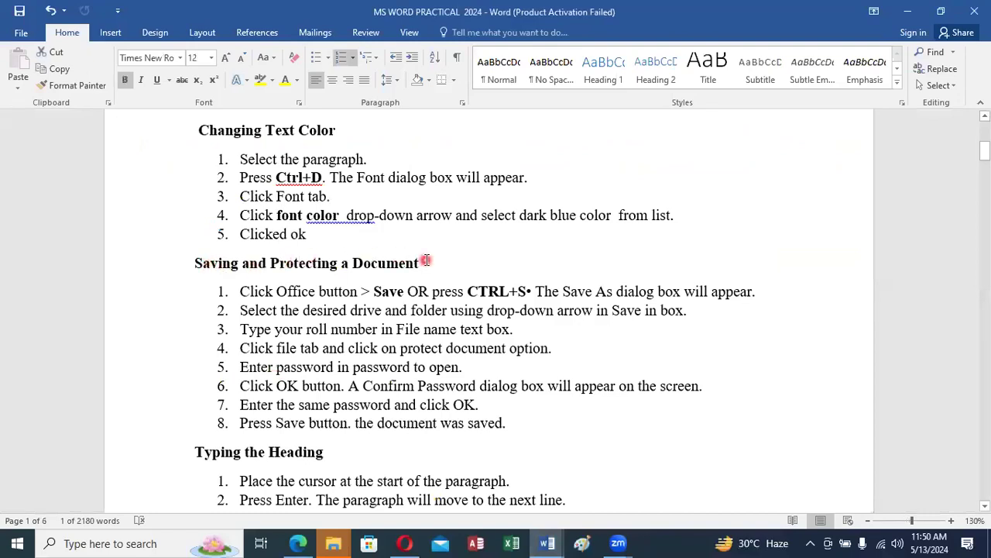
pyautogui.scroll(-1, 425, 260)
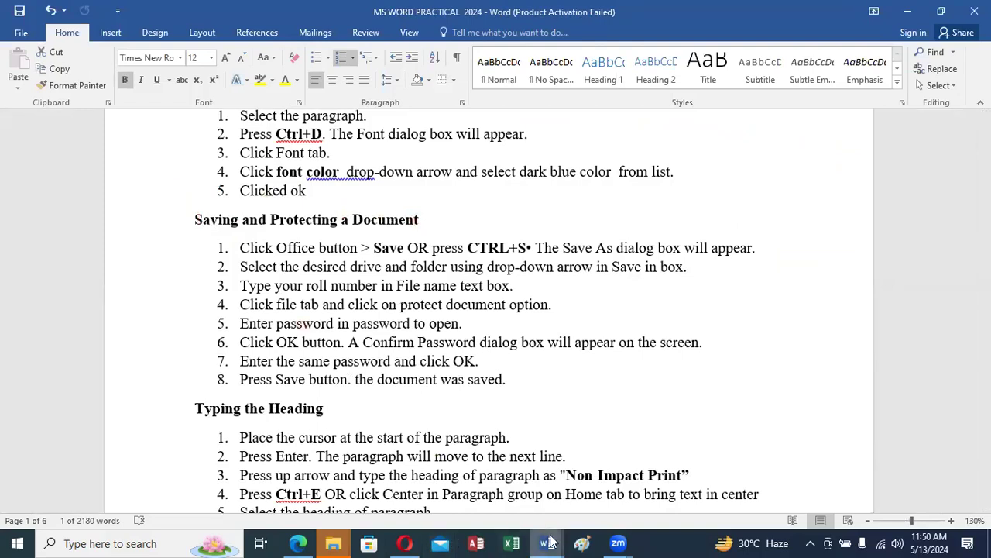
pyautogui.moveTo(549, 542)
pyautogui.click(698, 484)
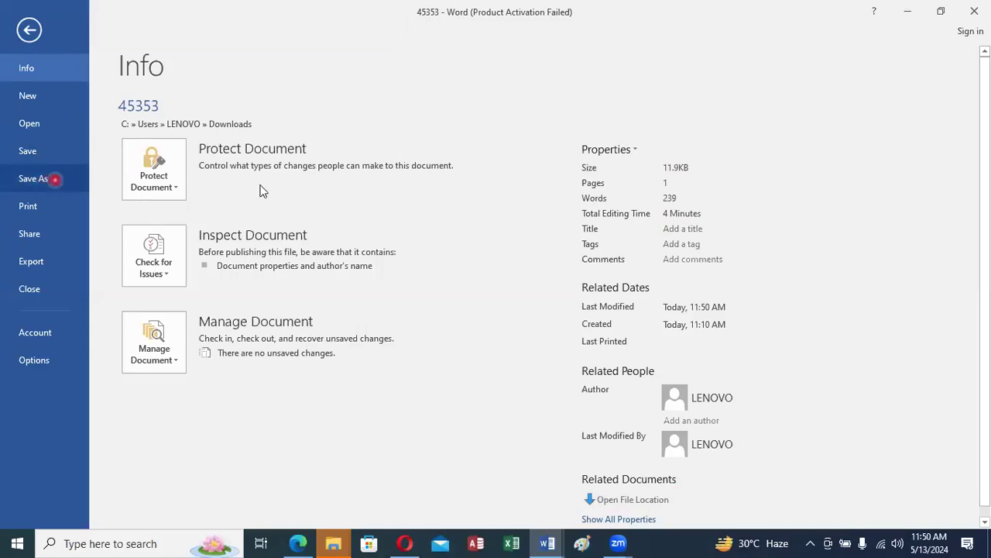
# - Encrypt the document with a password, entered and confirmed, then go back to its text
pyautogui.click(165, 184)
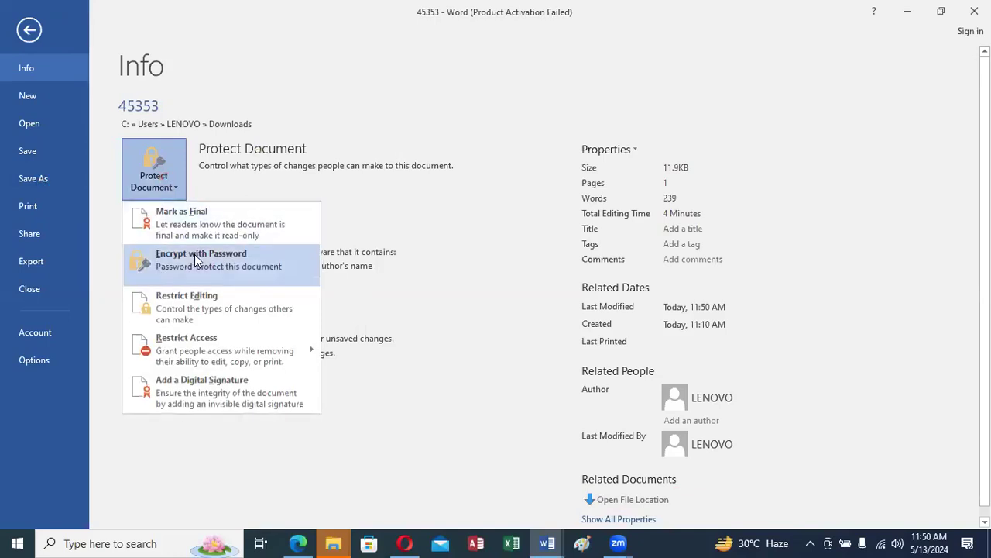
pyautogui.click(315, 248)
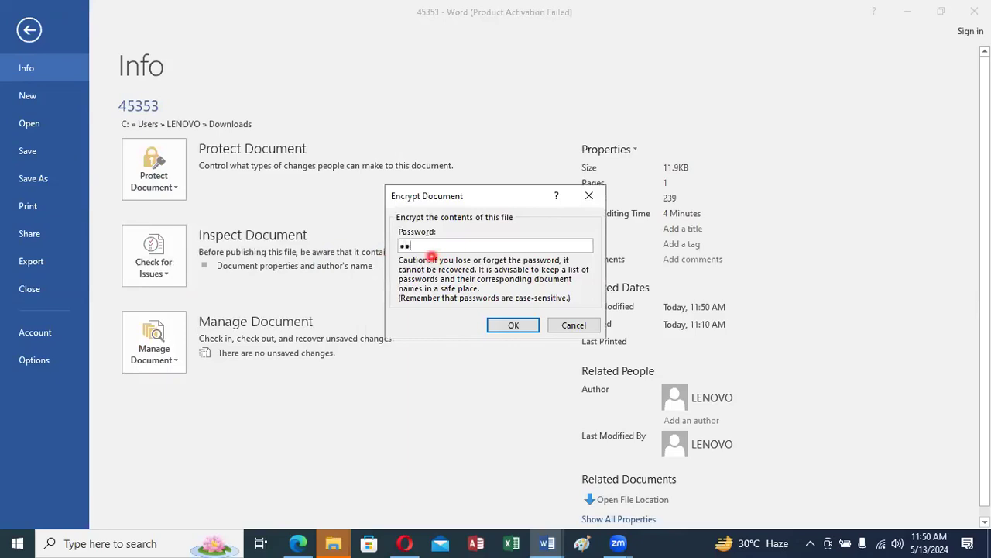
pyautogui.click(507, 326)
pyautogui.click(436, 248)
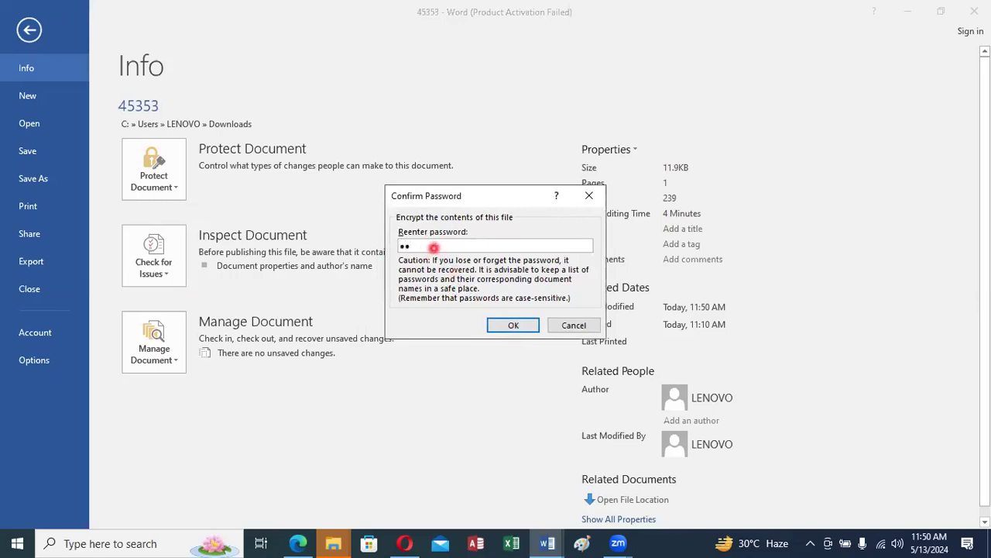
pyautogui.click(514, 326)
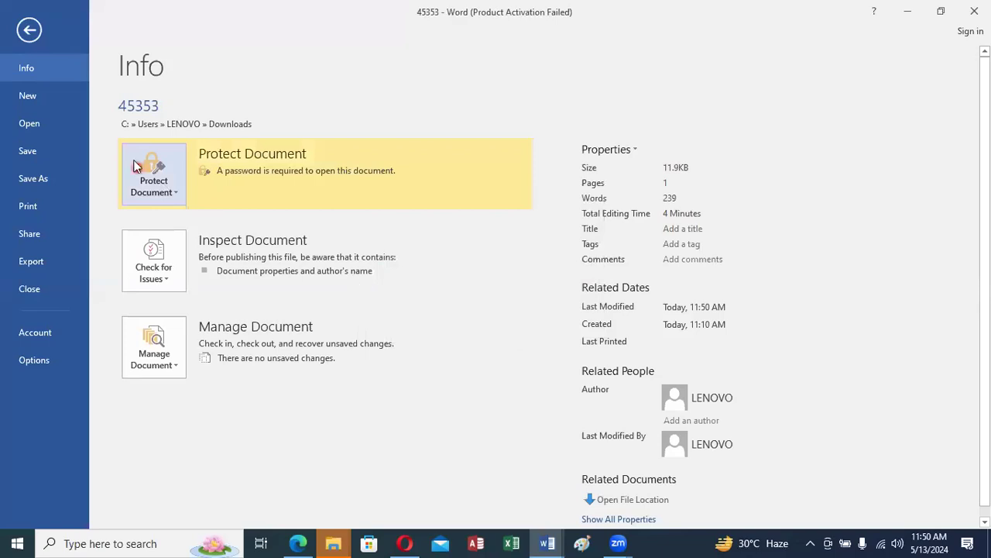
pyautogui.click(29, 29)
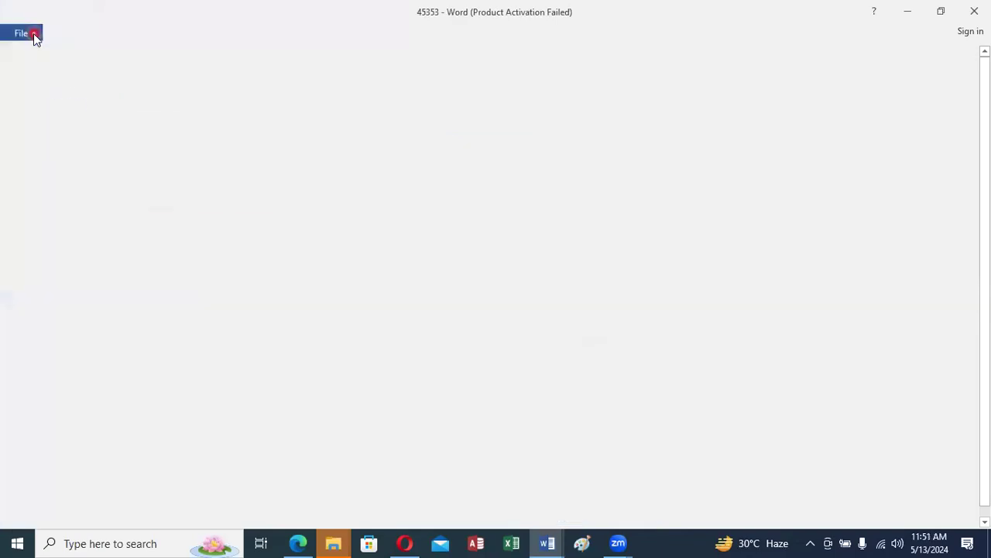
pyautogui.click(441, 343)
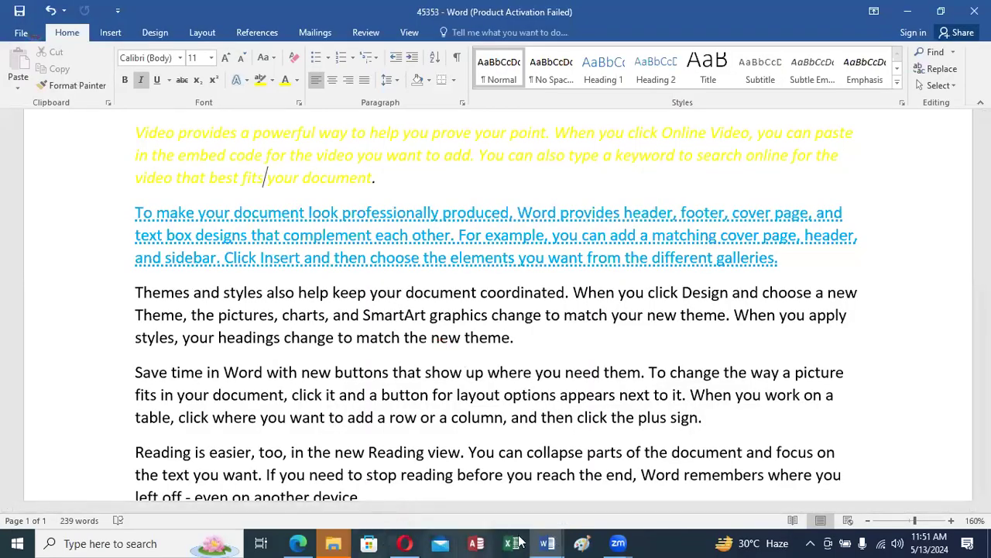
# - Review the Typing the Heading steps in the MS WORD PRACTICAL 2024 notes
pyautogui.moveTo(542, 542)
pyautogui.click(436, 499)
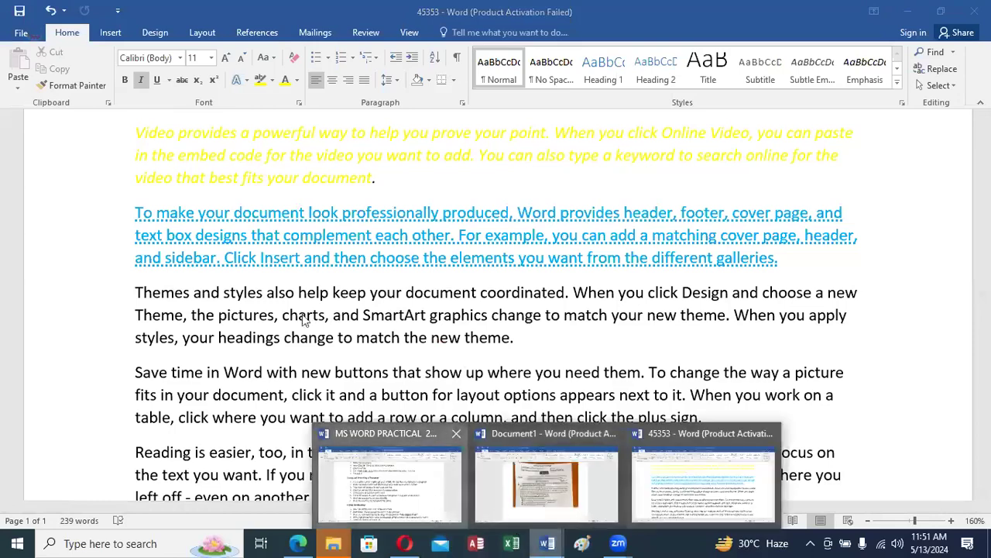
pyautogui.scroll(1, 305, 313)
pyautogui.scroll(3, 304, 314)
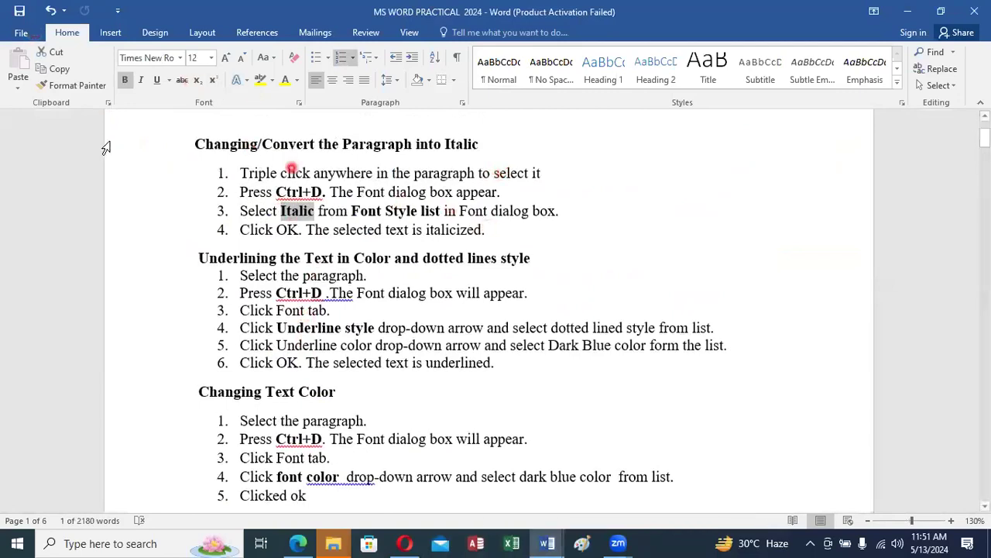
pyautogui.scroll(-2, 373, 314)
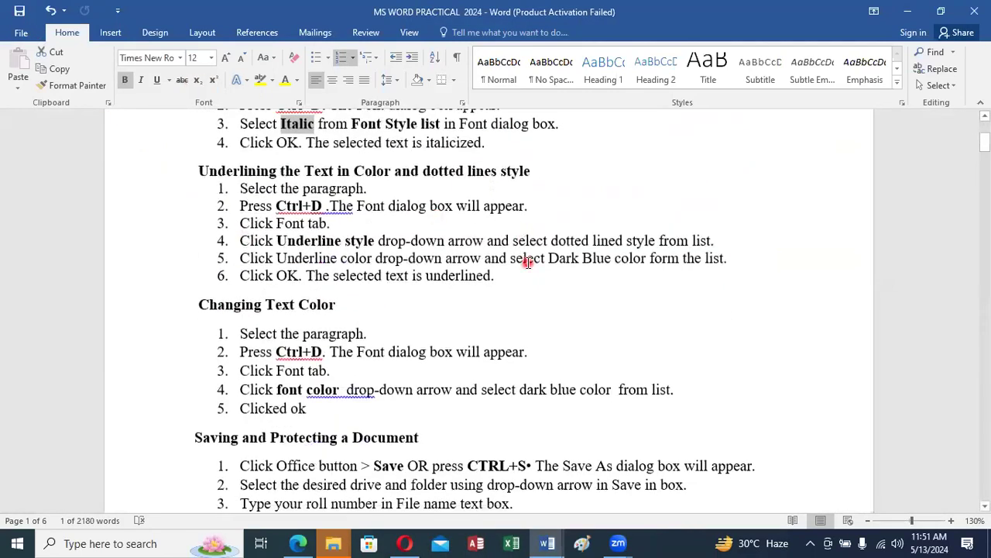
pyautogui.scroll(-3, 384, 343)
pyautogui.scroll(-3, 385, 341)
pyautogui.scroll(3, 387, 336)
pyautogui.scroll(2, 390, 334)
pyautogui.scroll(3, 341, 232)
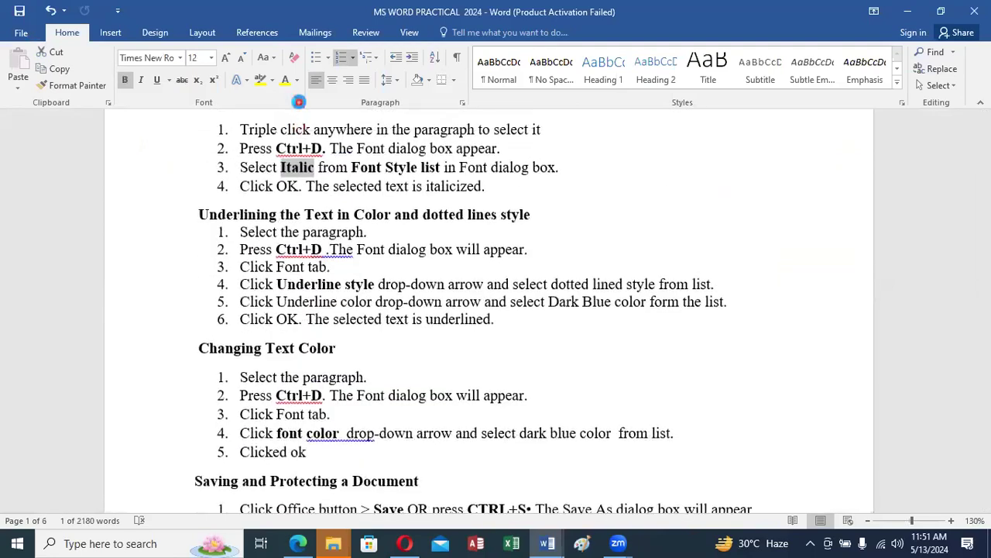
pyautogui.hotkey('ctrl', 'd')
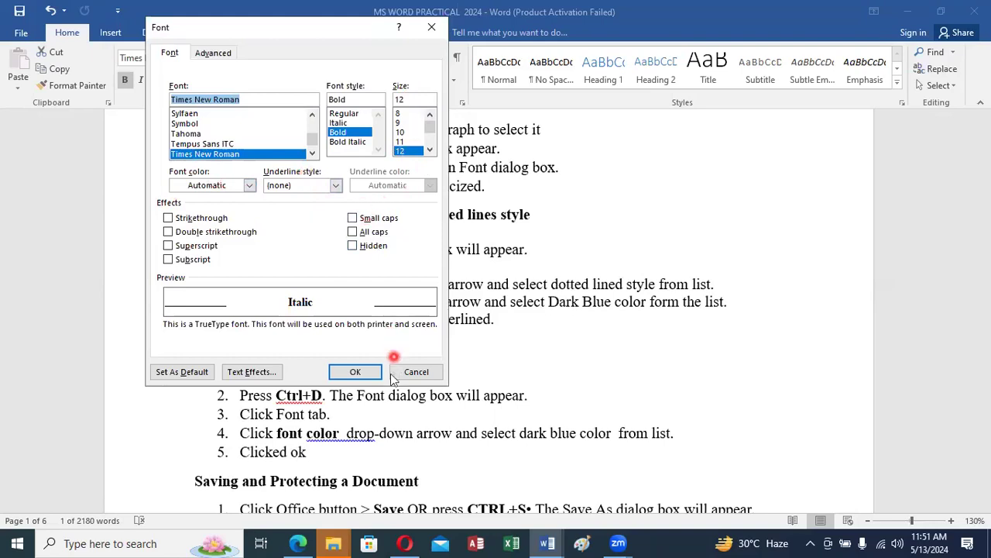
pyautogui.click(417, 373)
# - Select the 'Non-Impact Print' heading text, then bring up Document1 with the exam-paper picture
pyautogui.scroll(-2, 419, 372)
pyautogui.scroll(-3, 421, 370)
pyautogui.scroll(-3, 420, 370)
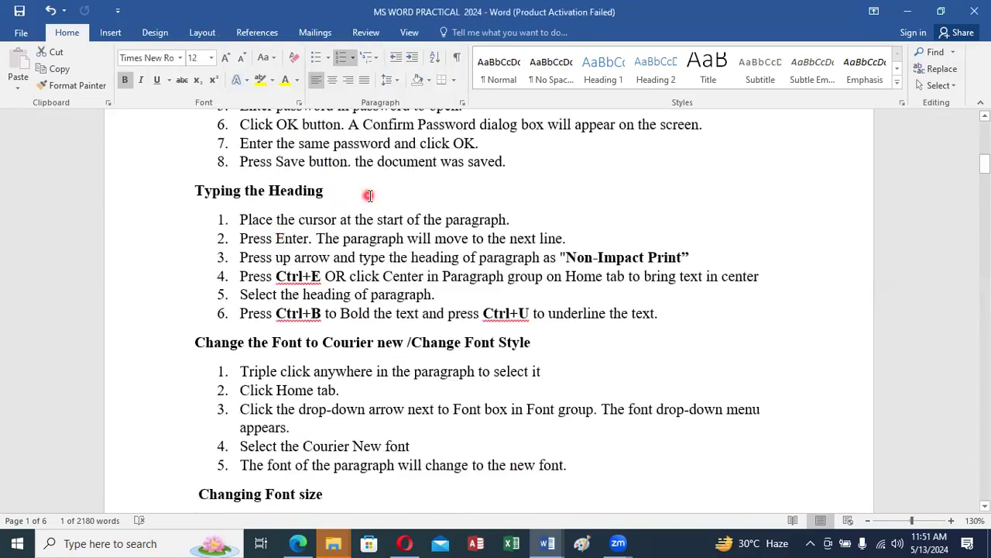
pyautogui.moveTo(567, 257); pyautogui.dragTo(697, 261)
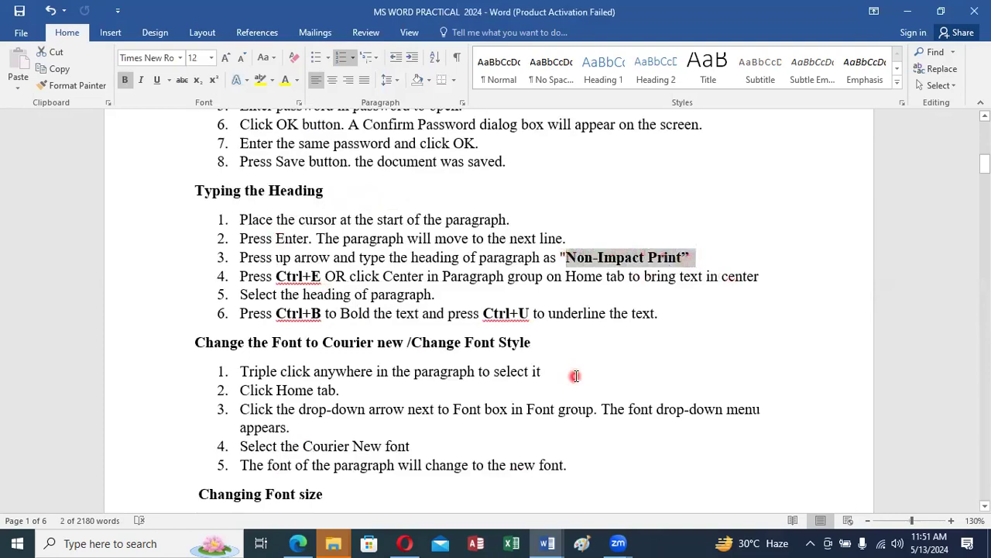
pyautogui.click(547, 543)
pyautogui.click(529, 505)
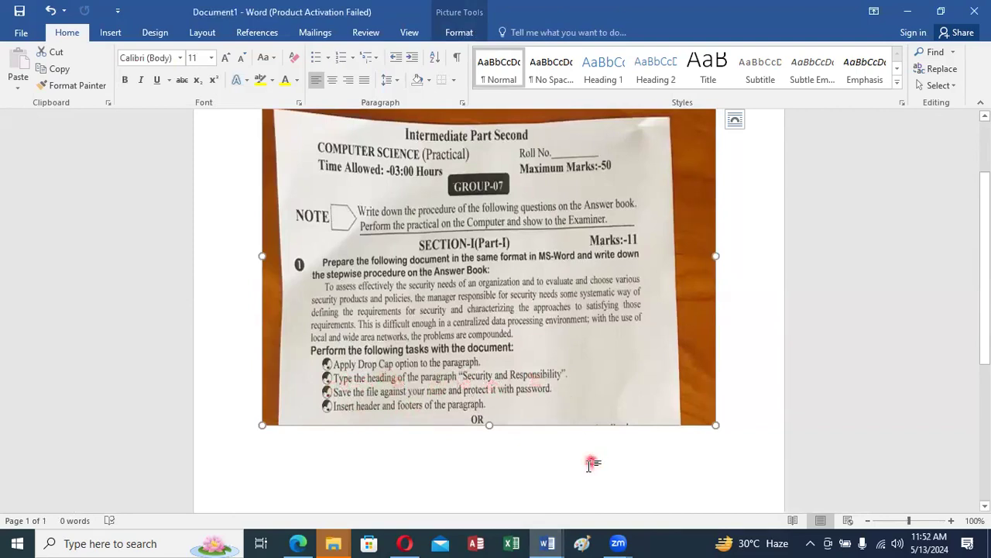
# - Switch back to the MS WORD PRACTICAL 2024 notes at the Typing the Heading steps
pyautogui.click(548, 542)
pyautogui.click(449, 511)
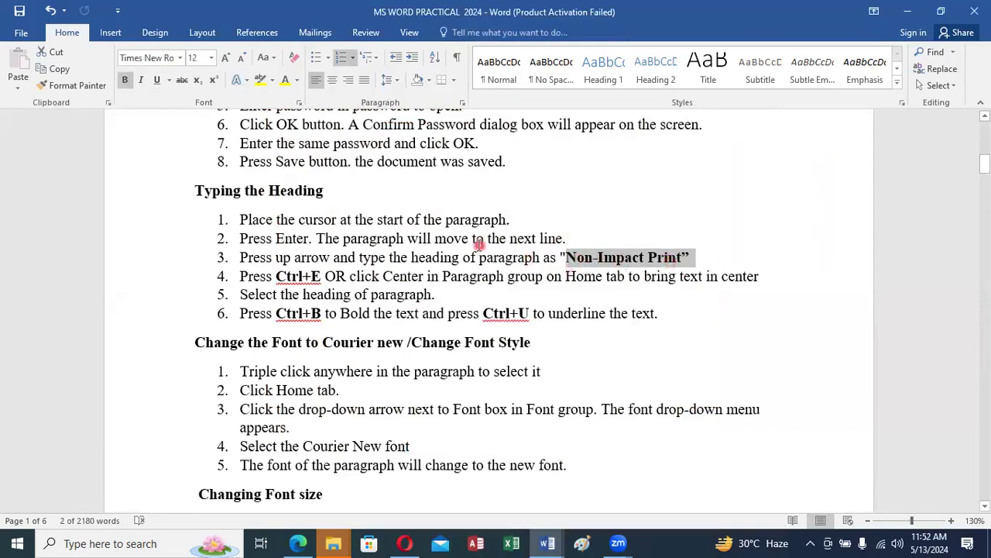
pyautogui.click(552, 542)
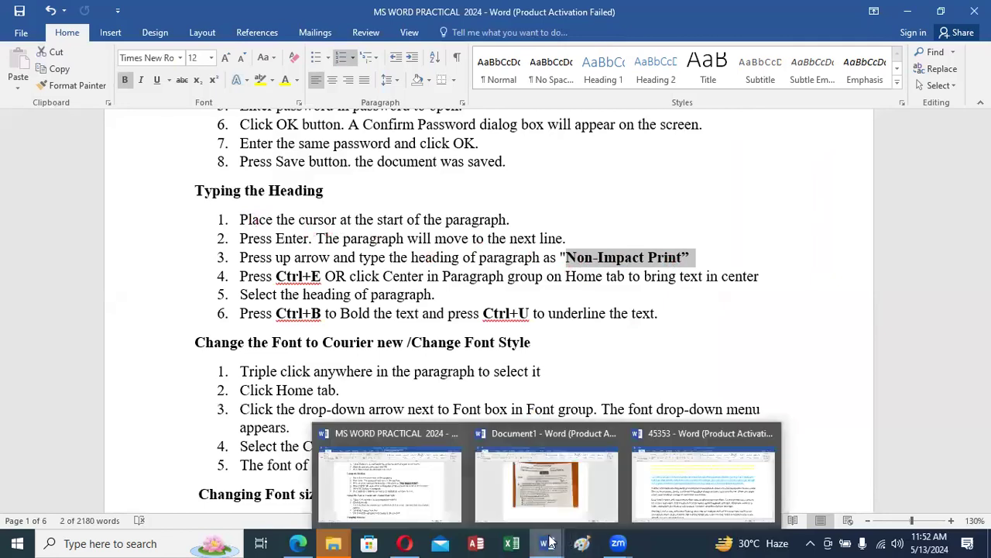
# - In 45353, add a blank top line and type the heading 'Non impact printer'
pyautogui.click(684, 484)
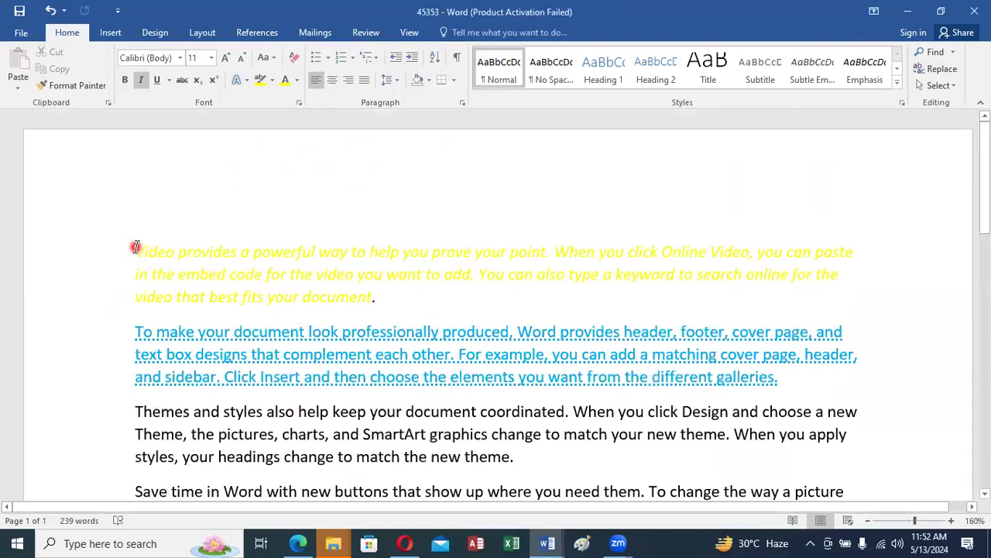
pyautogui.press('Return')
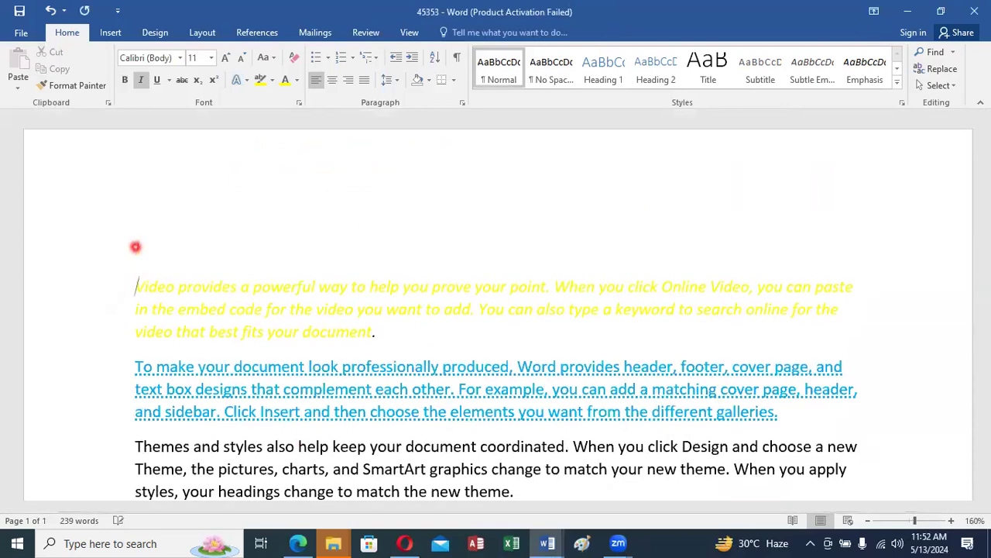
pyautogui.click(371, 222)
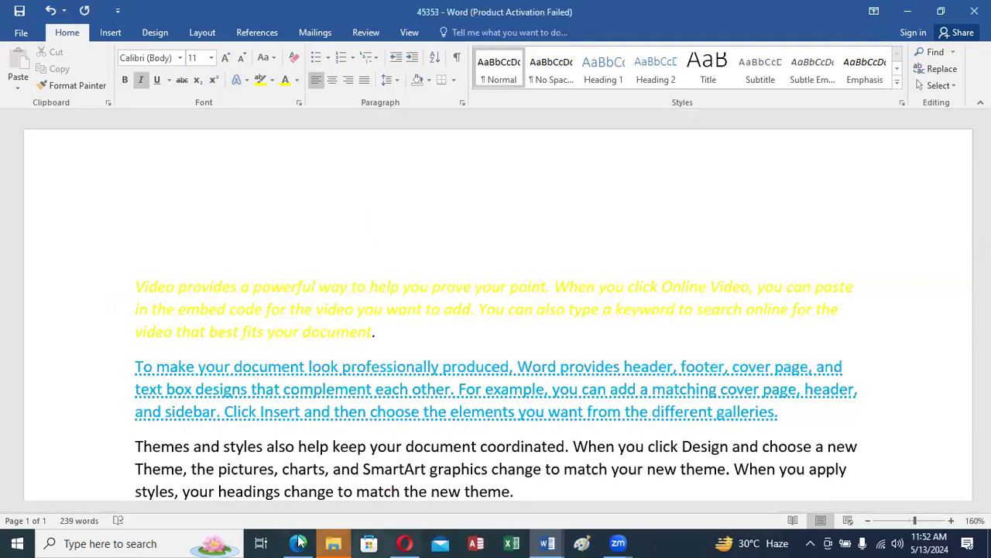
pyautogui.click(544, 542)
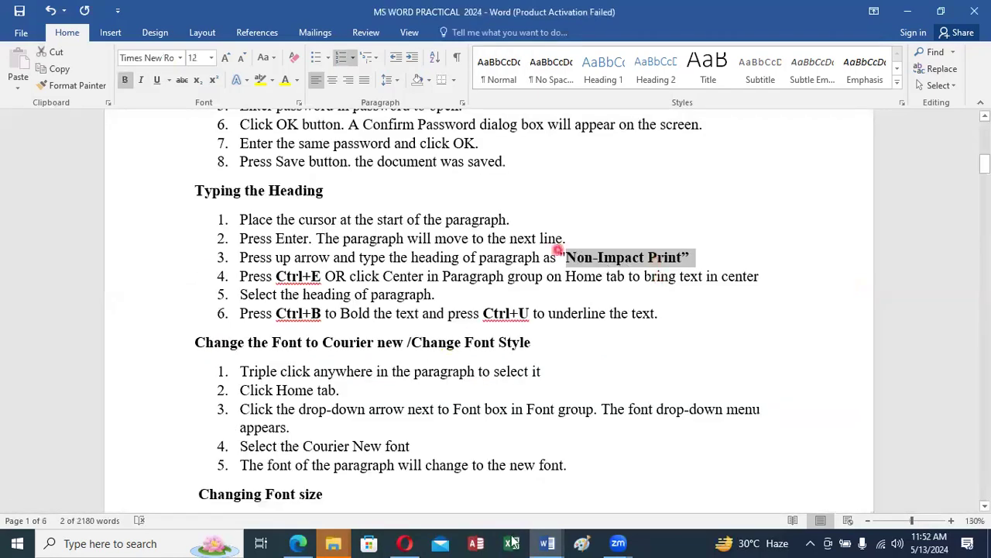
pyautogui.moveTo(556, 541)
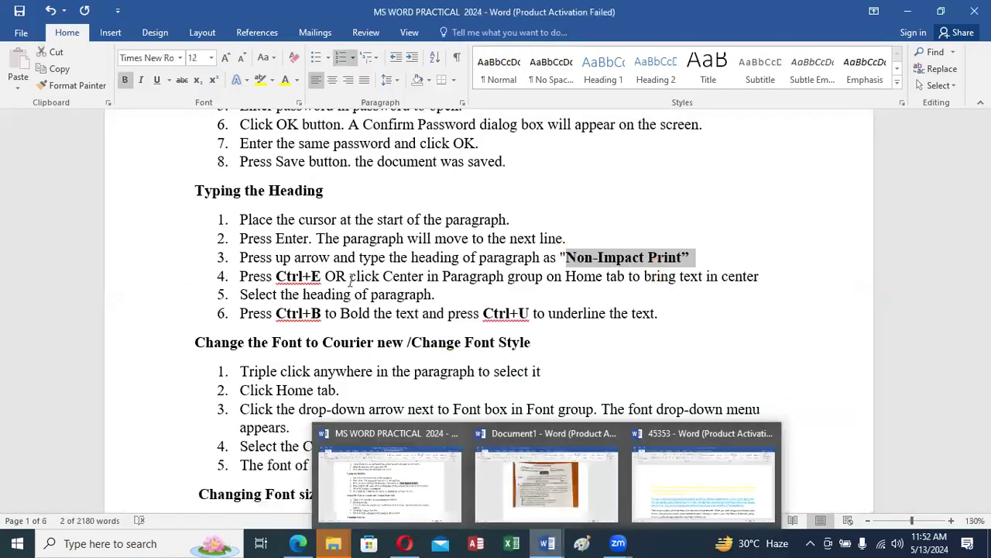
pyautogui.click(703, 480)
pyautogui.write('a')
pyautogui.write('on')
pyautogui.write('im')
pyautogui.write('pac')
pyautogui.write('t ')
pyautogui.write('pr')
pyautogui.write('inter')
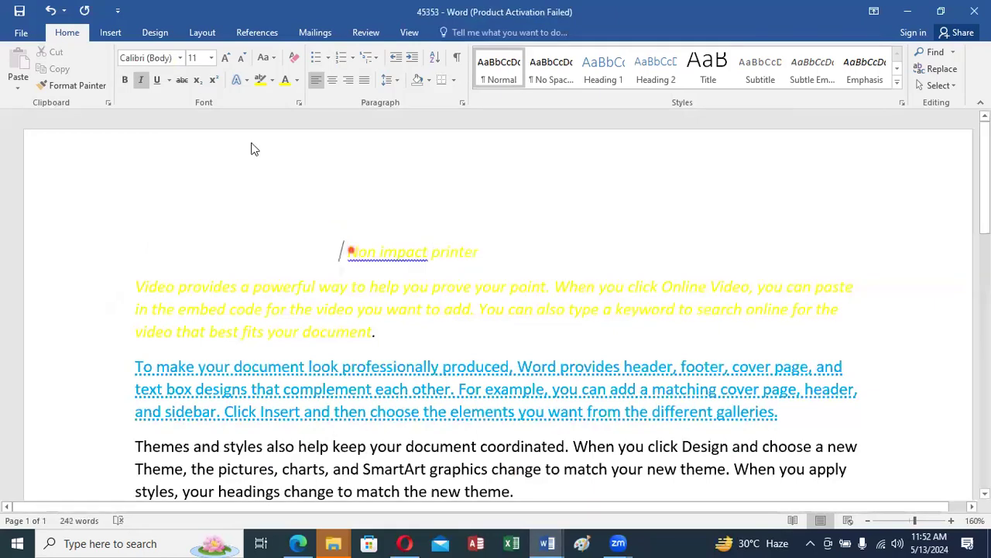
# - Make the new heading line black
pyautogui.hotkey('shift', 'Home')
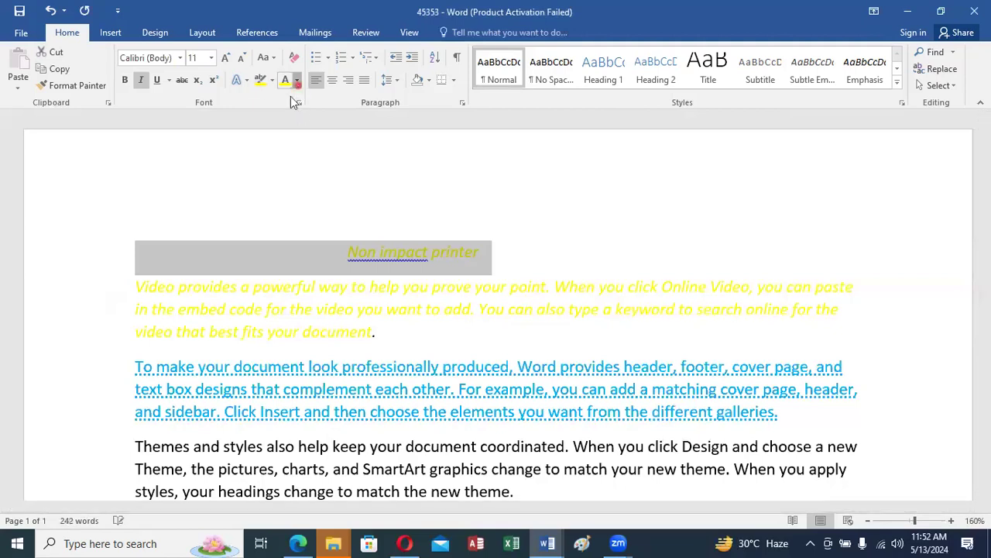
pyautogui.click(297, 81)
pyautogui.click(320, 99)
pyautogui.click(433, 269)
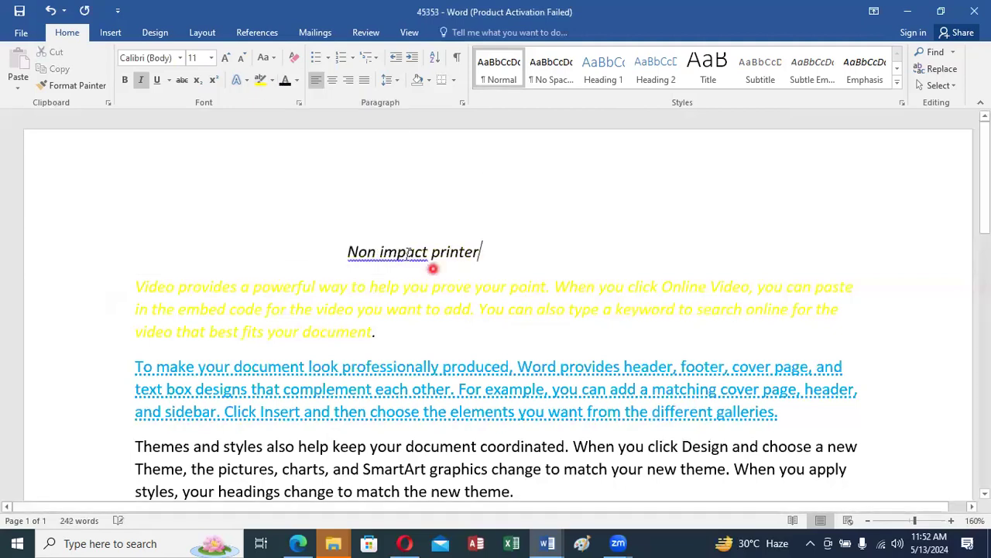
# - Give the 'Non impact printer' heading a thick underline, checking it in the Font dialog
pyautogui.press('Home')
pyautogui.click(442, 263)
pyautogui.click(371, 250)
pyautogui.doubleClick(352, 251)
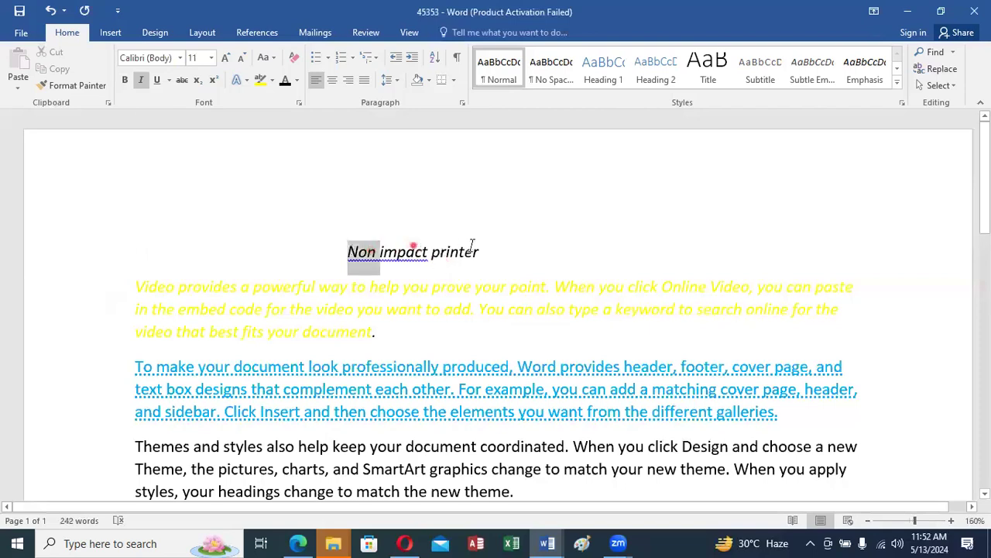
pyautogui.moveTo(473, 246); pyautogui.dragTo(480, 252)
pyautogui.click(159, 82)
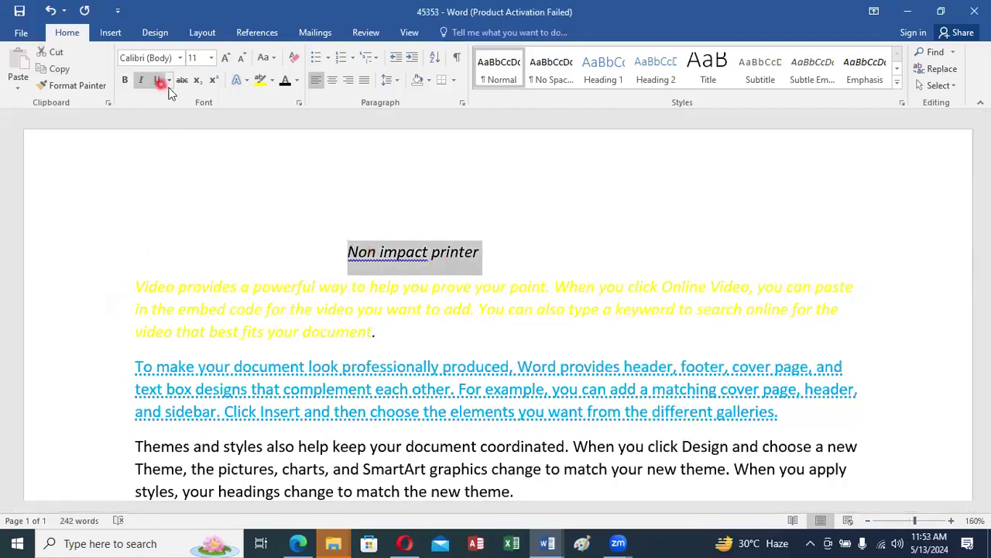
pyautogui.click(169, 86)
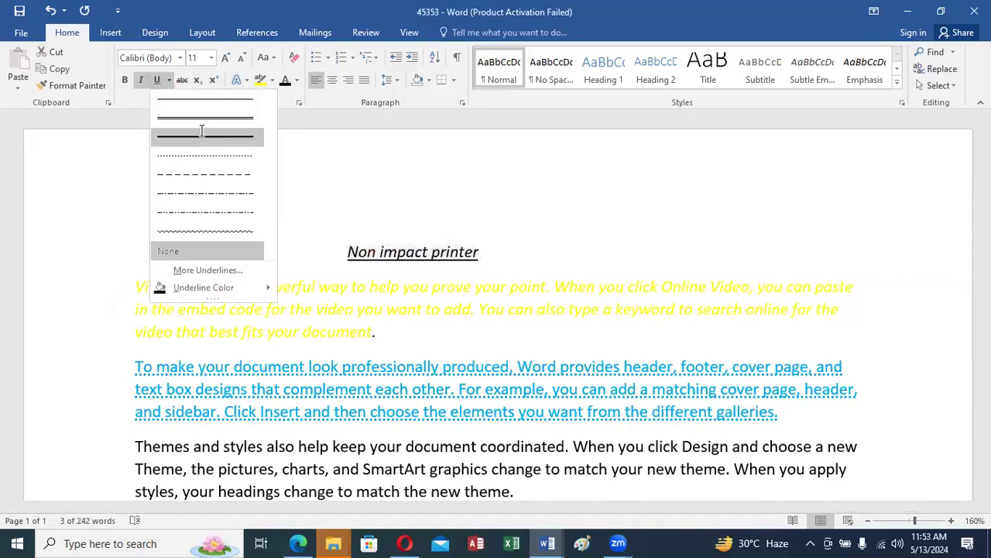
pyautogui.click(201, 132)
pyautogui.click(299, 104)
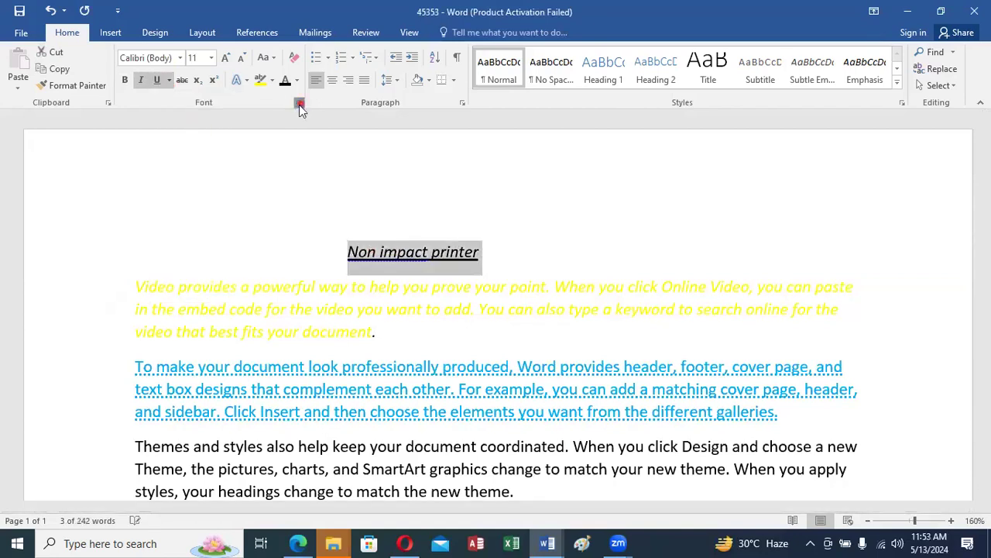
pyautogui.click(337, 185)
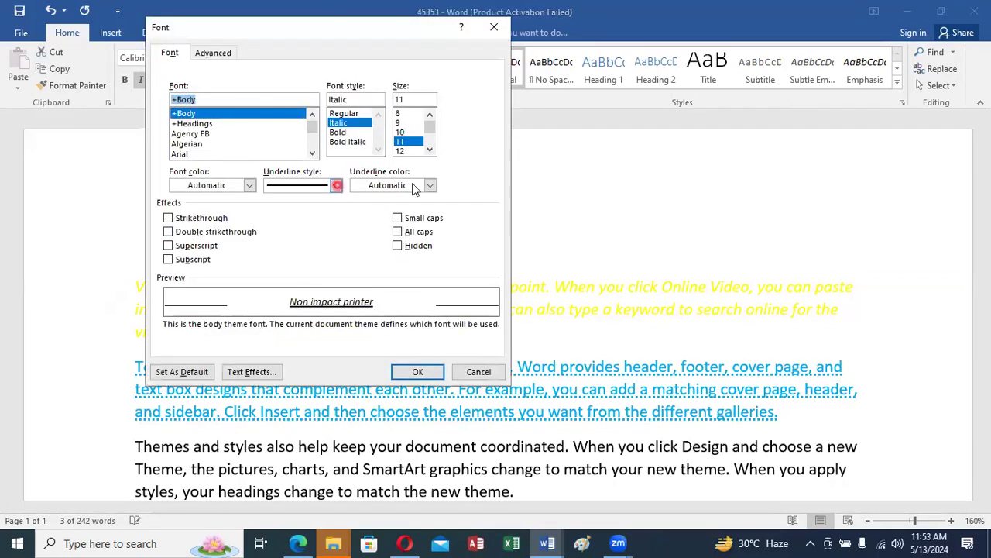
pyautogui.click(432, 375)
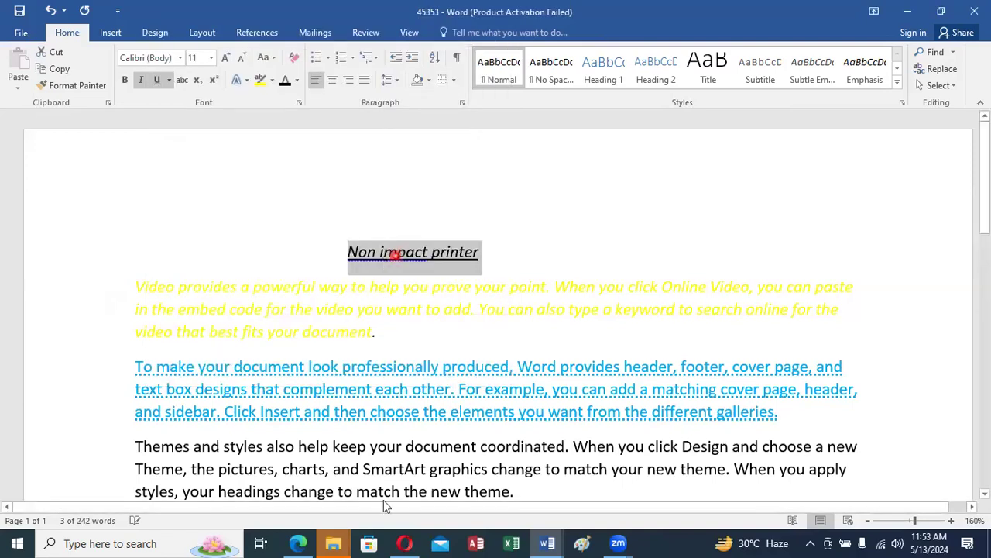
# - Centre the heading and return to the MS WORD PRACTICAL 2024 notes
pyautogui.click(335, 86)
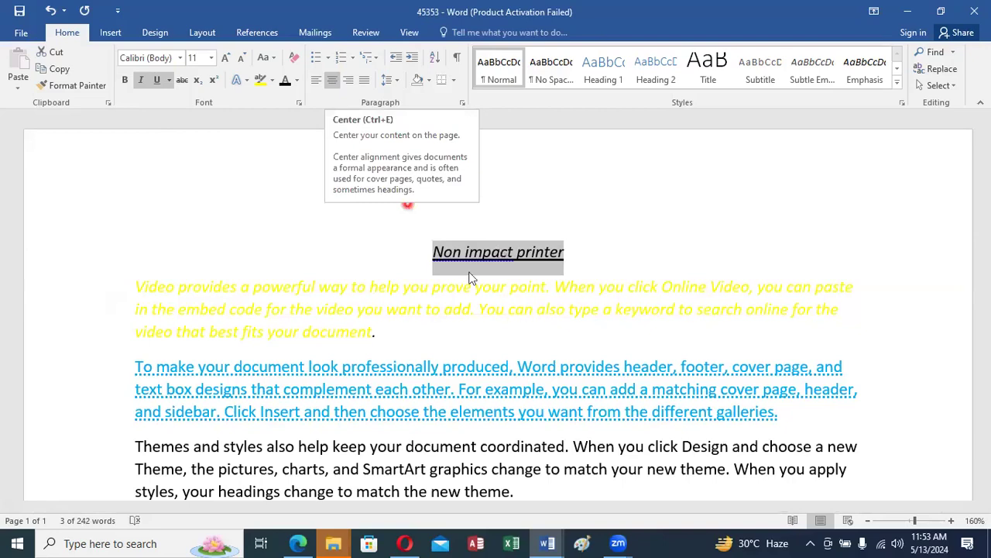
pyautogui.click(332, 80)
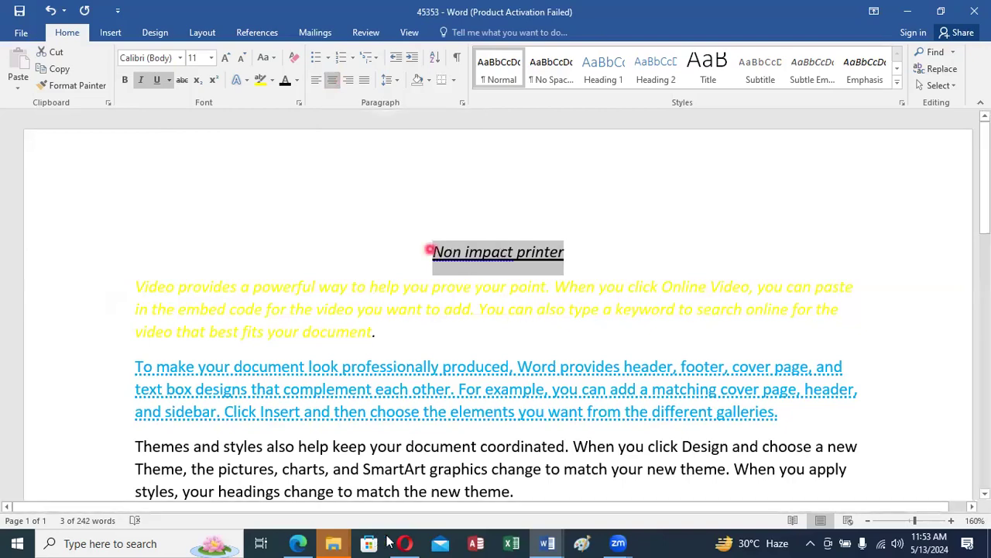
pyautogui.click(547, 542)
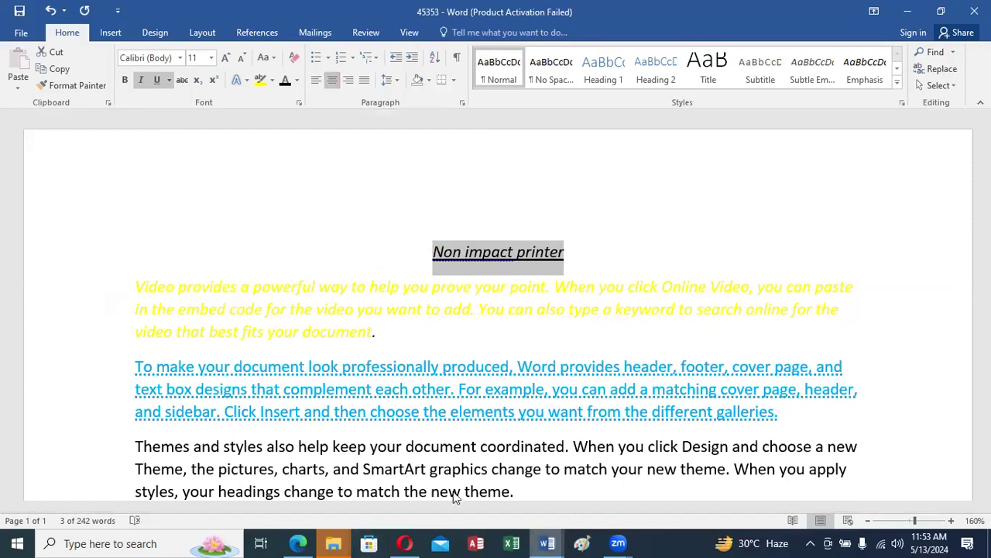
pyautogui.click(388, 351)
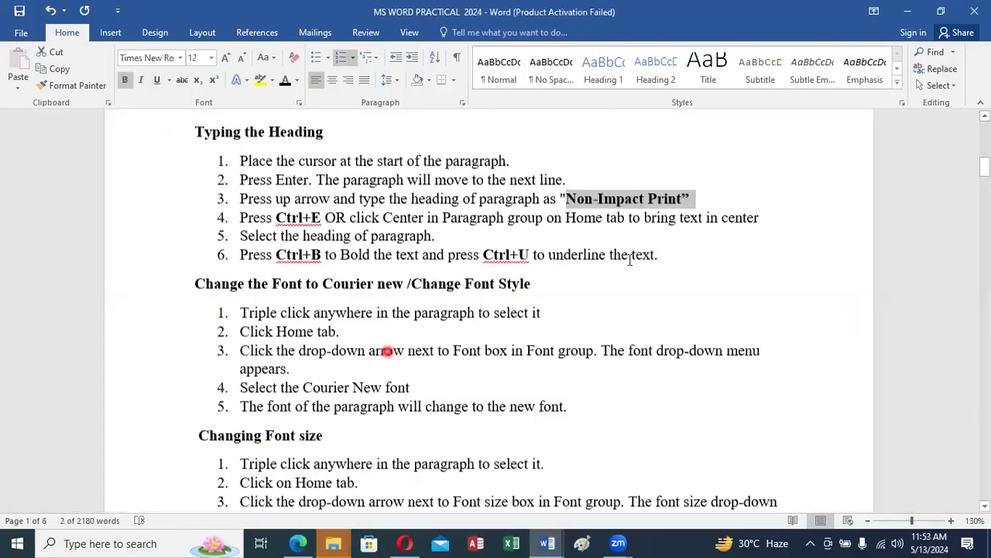
pyautogui.scroll(1, 630, 260)
pyautogui.click(362, 182)
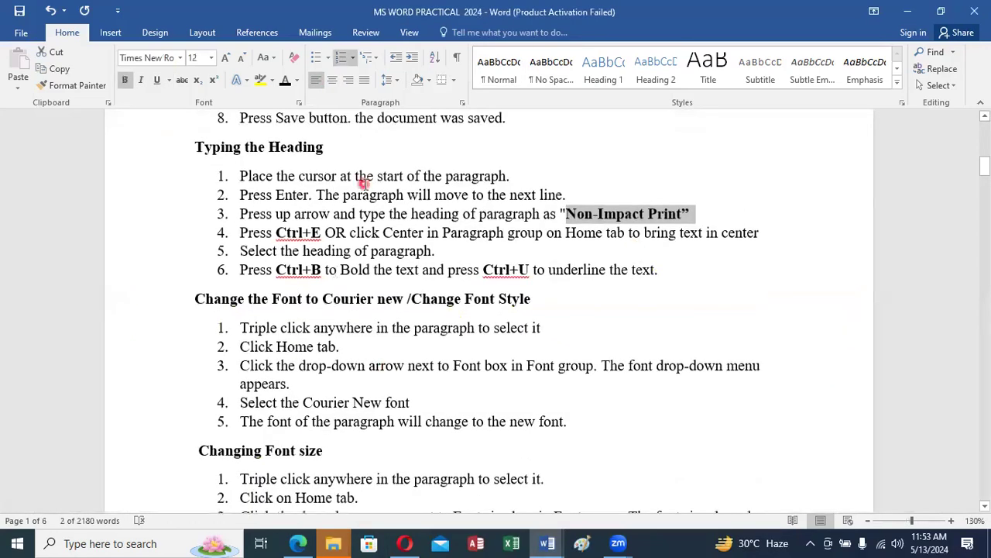
pyautogui.click(304, 200)
pyautogui.click(242, 223)
pyautogui.click(374, 227)
pyautogui.click(575, 223)
pyautogui.click(393, 244)
pyautogui.click(276, 238)
pyautogui.click(333, 80)
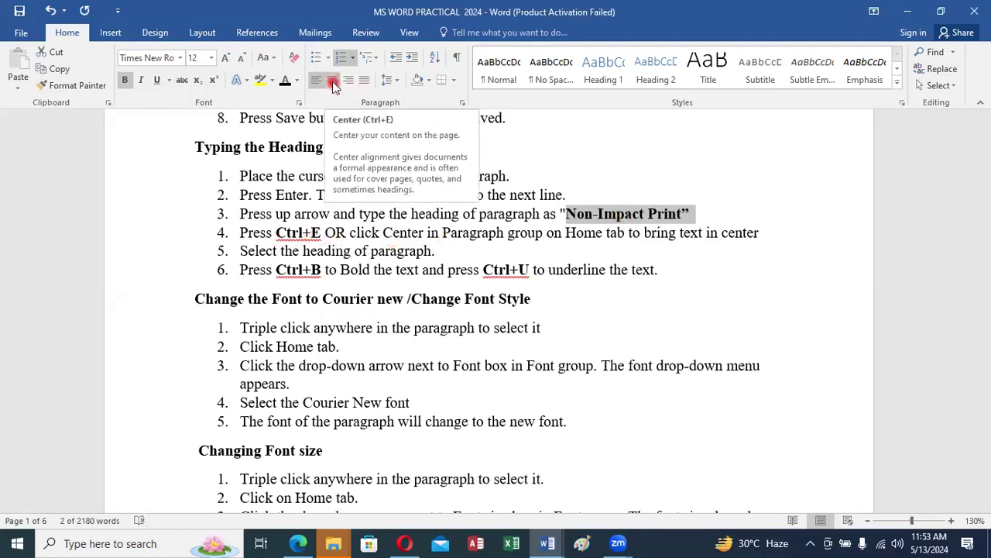
pyautogui.click(248, 267)
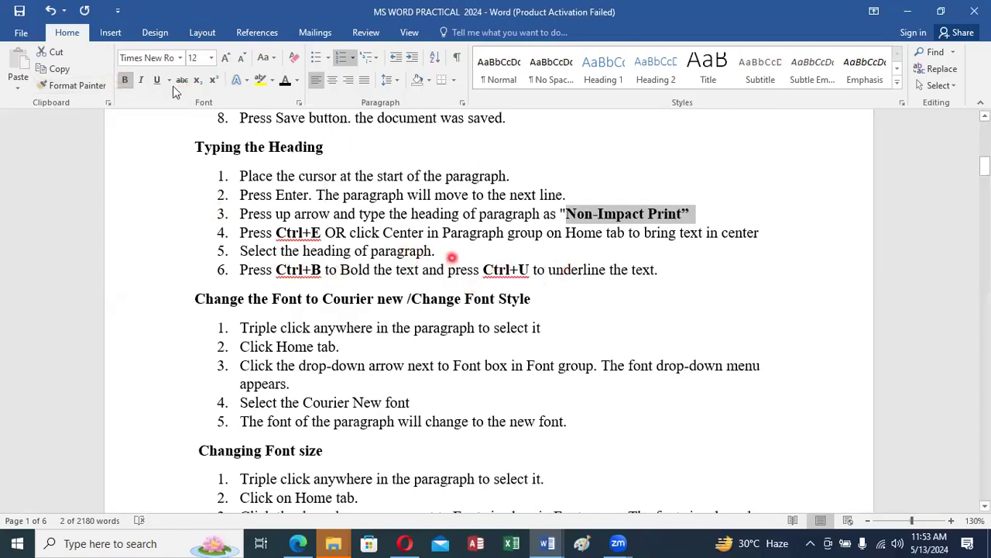
pyautogui.click(126, 85)
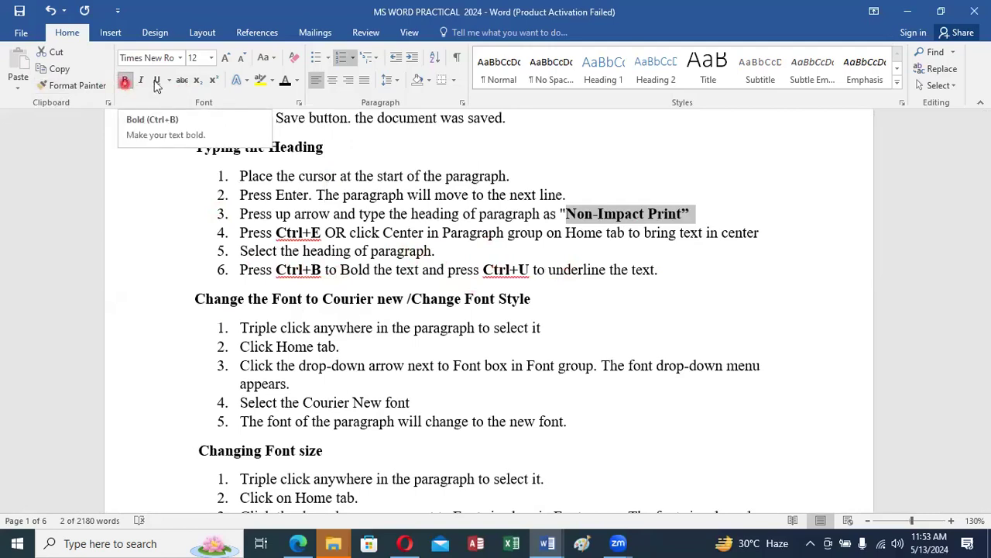
pyautogui.click(155, 82)
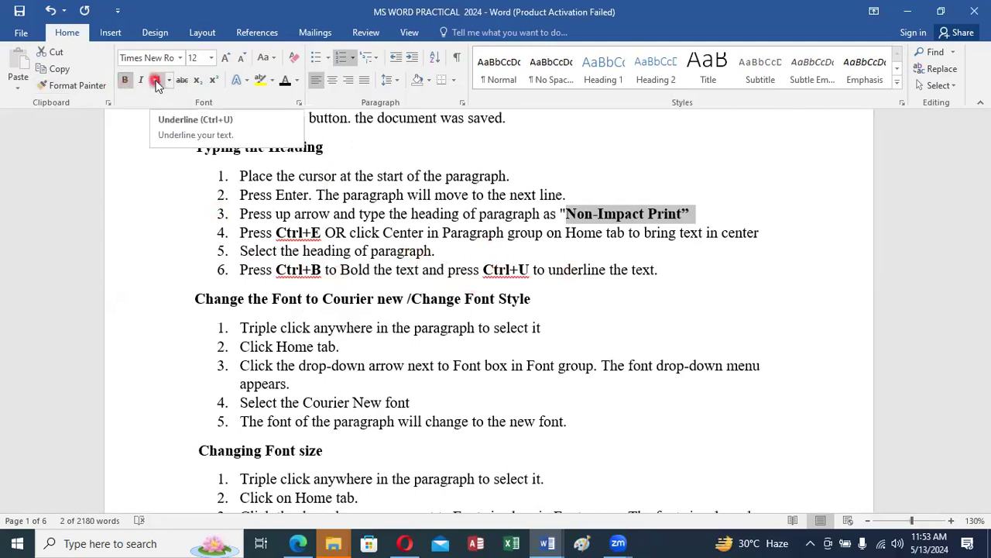
pyautogui.click(590, 438)
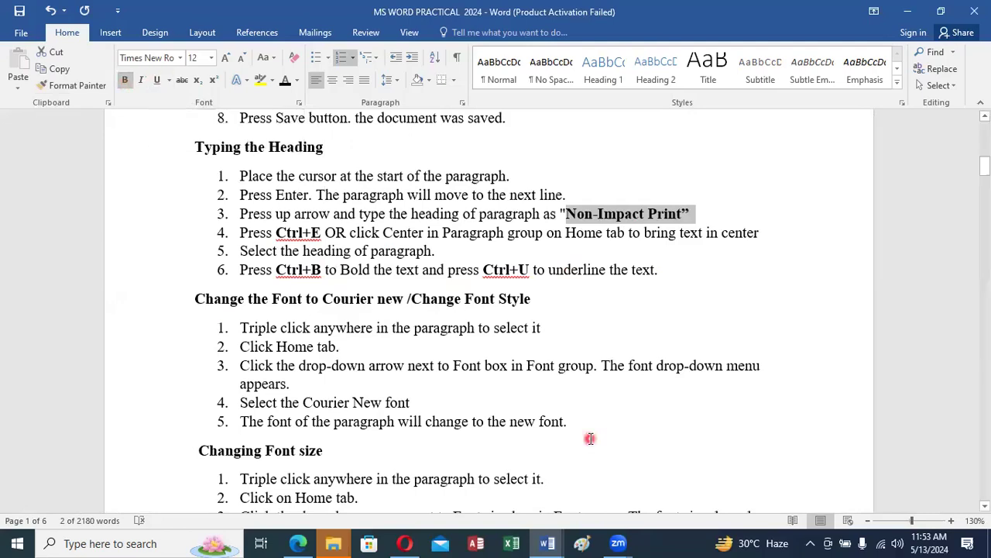
pyautogui.click(540, 328)
pyautogui.scroll(-1, 531, 324)
pyautogui.click(362, 283)
pyautogui.click(399, 262)
pyautogui.click(340, 276)
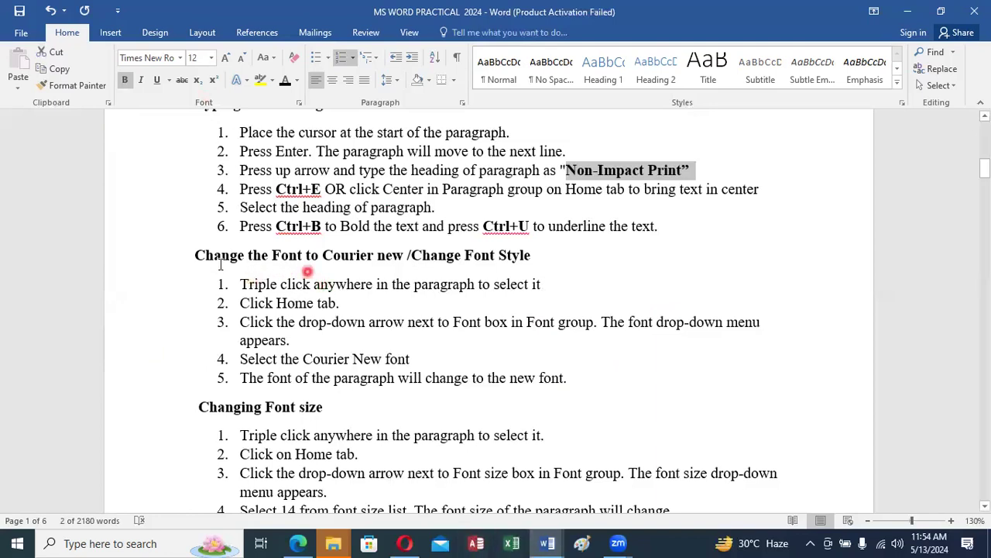
# - Set the step 'Triple click anywhere in the paragraph to select it' in Courier New
pyautogui.moveTo(194, 255); pyautogui.dragTo(531, 256)
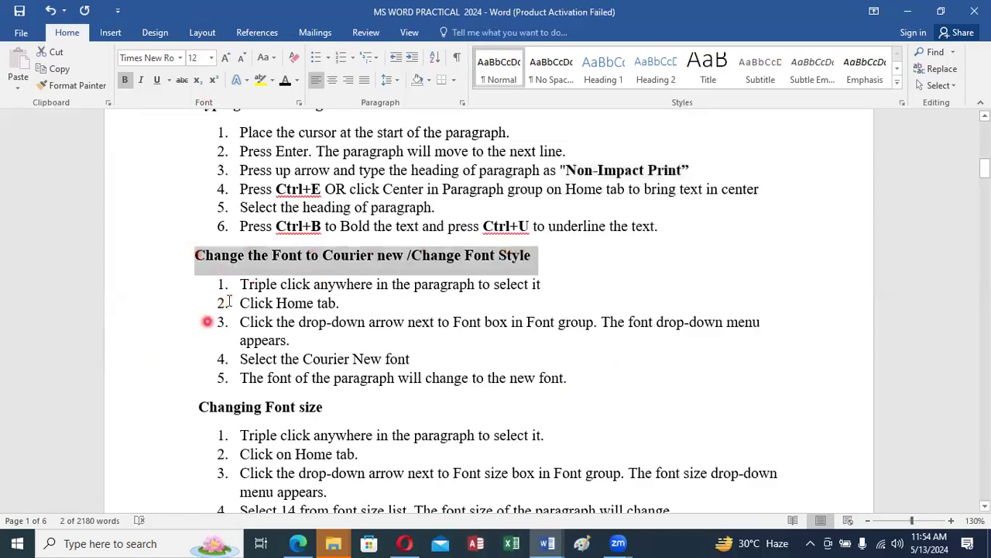
pyautogui.moveTo(240, 285); pyautogui.dragTo(540, 284)
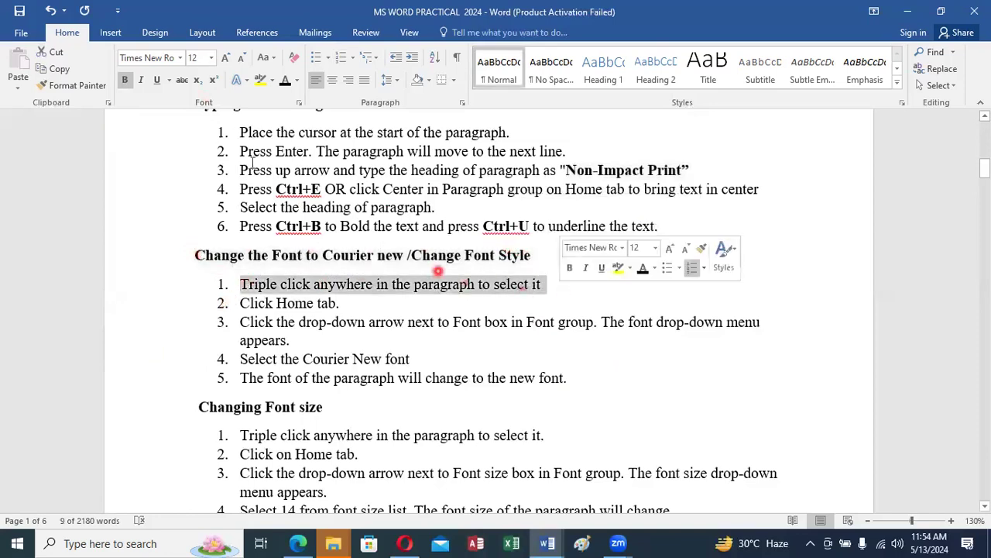
pyautogui.click(180, 58)
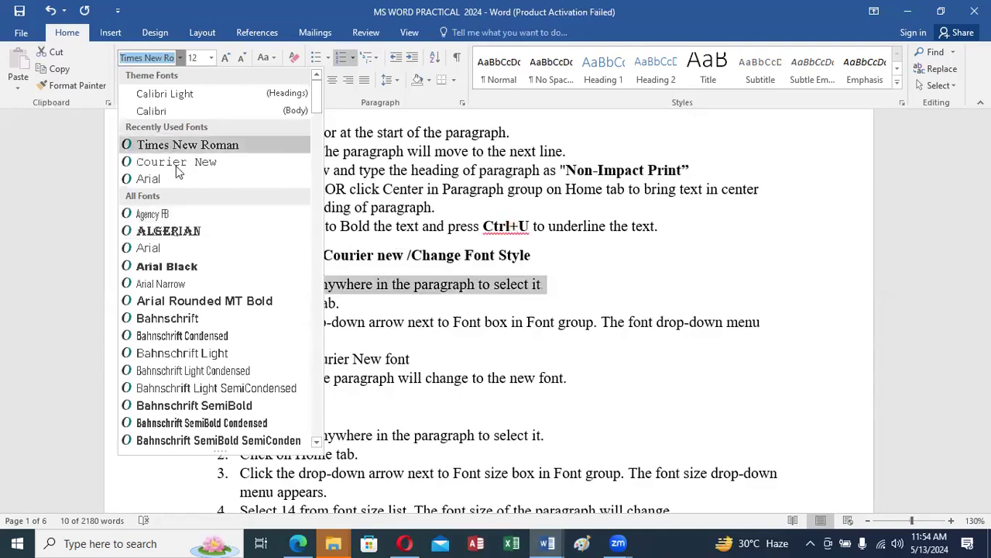
pyautogui.click(176, 164)
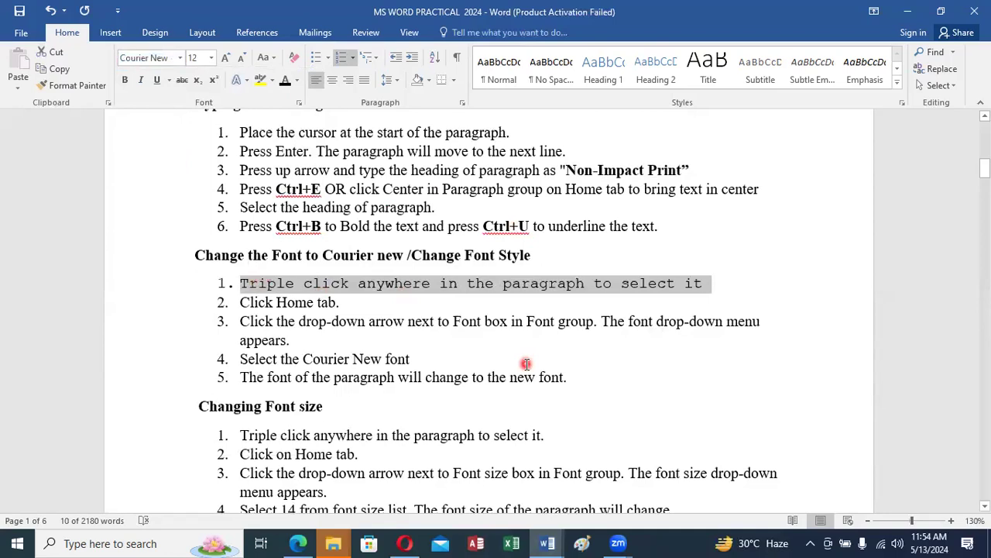
pyautogui.scroll(-2, 418, 325)
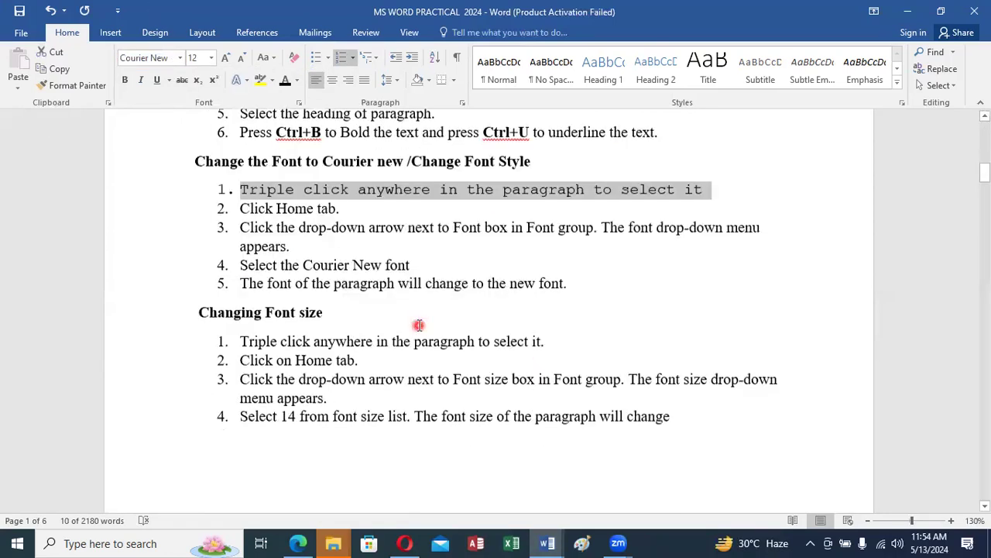
pyautogui.scroll(4, 47, 310)
pyautogui.scroll(-1, 244, 385)
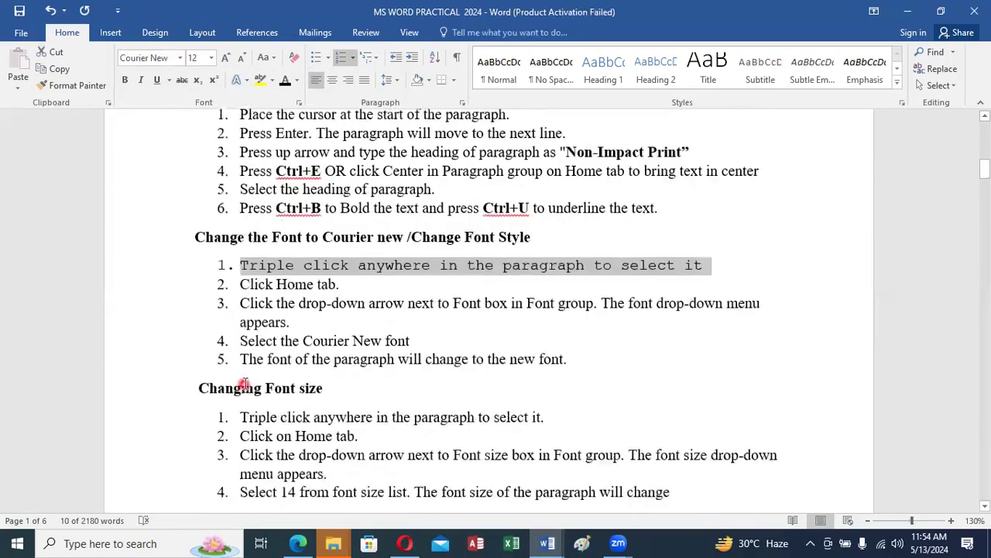
pyautogui.scroll(-1, 244, 385)
pyautogui.scroll(3, 245, 351)
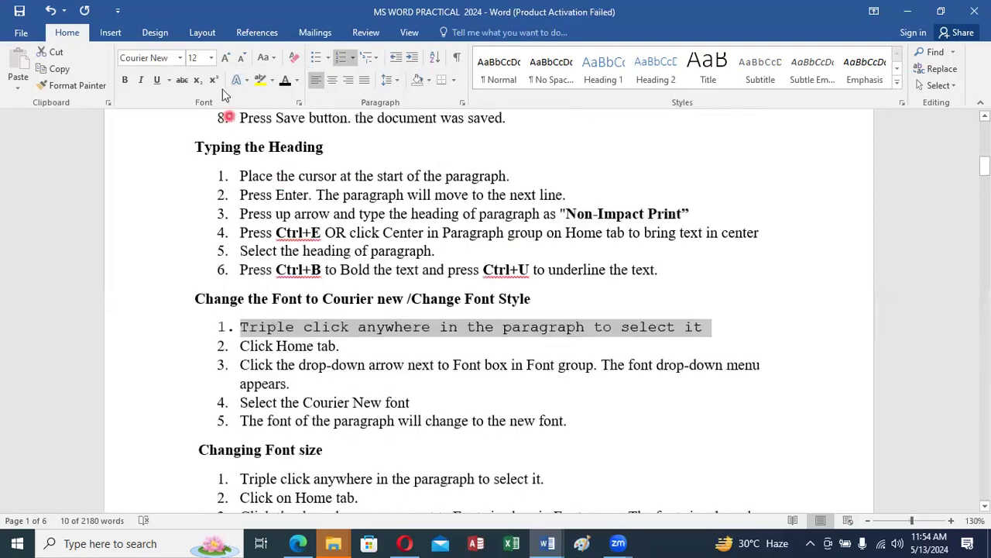
pyautogui.click(210, 57)
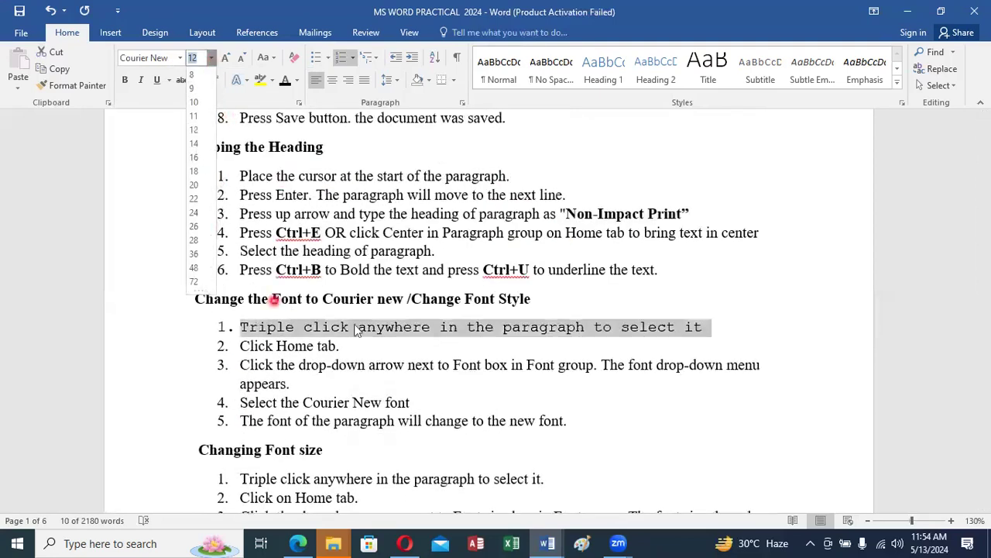
pyautogui.scroll(-5, 364, 329)
pyautogui.scroll(-6, 377, 338)
# - Bring the 45353 practice document back to the front
pyautogui.scroll(-7, 375, 338)
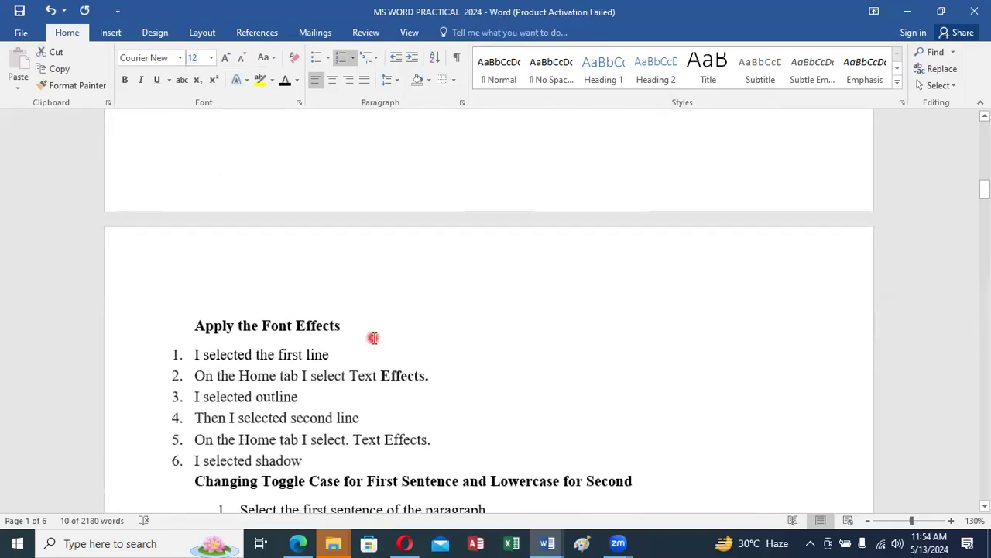
pyautogui.scroll(-6, 373, 337)
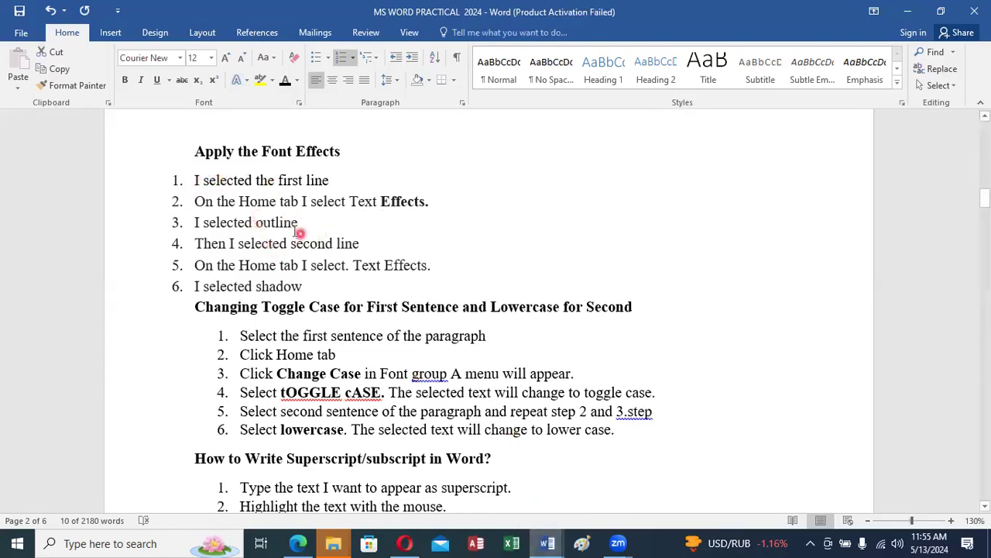
pyautogui.click(550, 542)
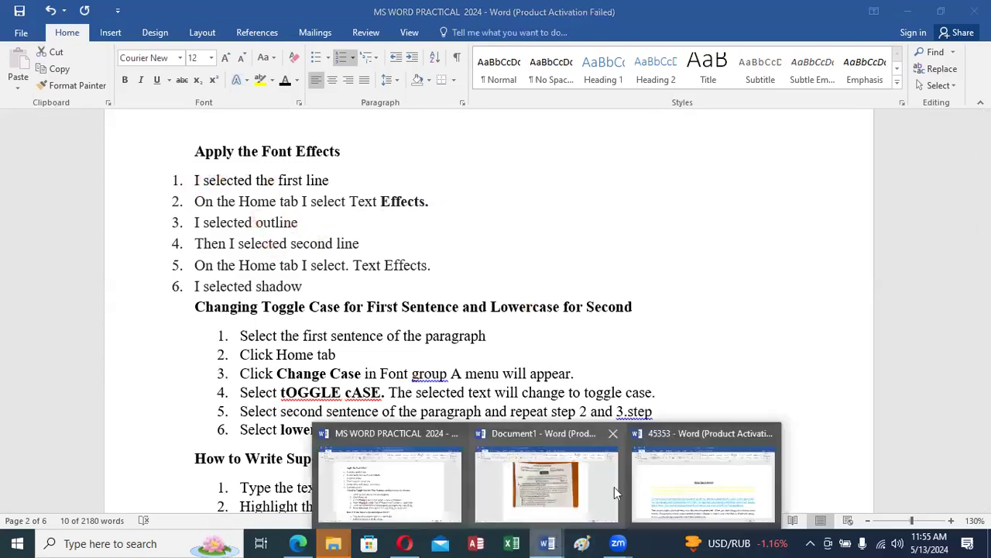
pyautogui.click(672, 481)
# - Select the Themes paragraph's opening words and preview Text Effects without applying any
pyautogui.scroll(-4, 354, 327)
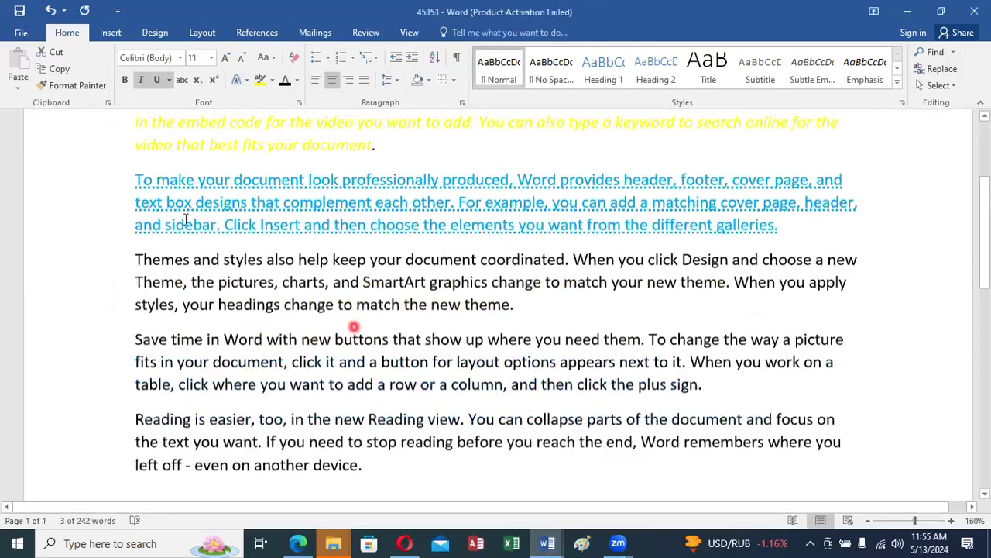
pyautogui.moveTo(134, 167); pyautogui.dragTo(476, 174)
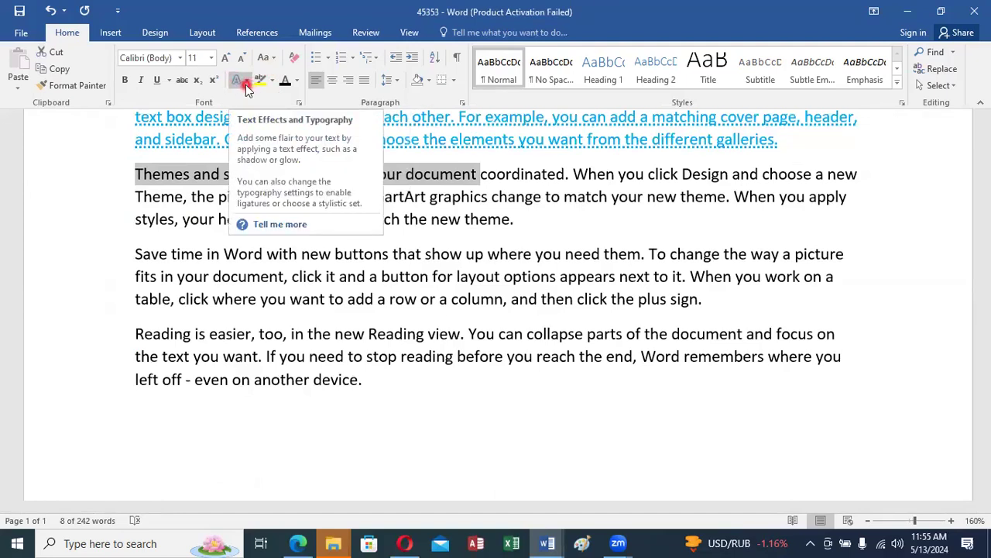
pyautogui.click(246, 84)
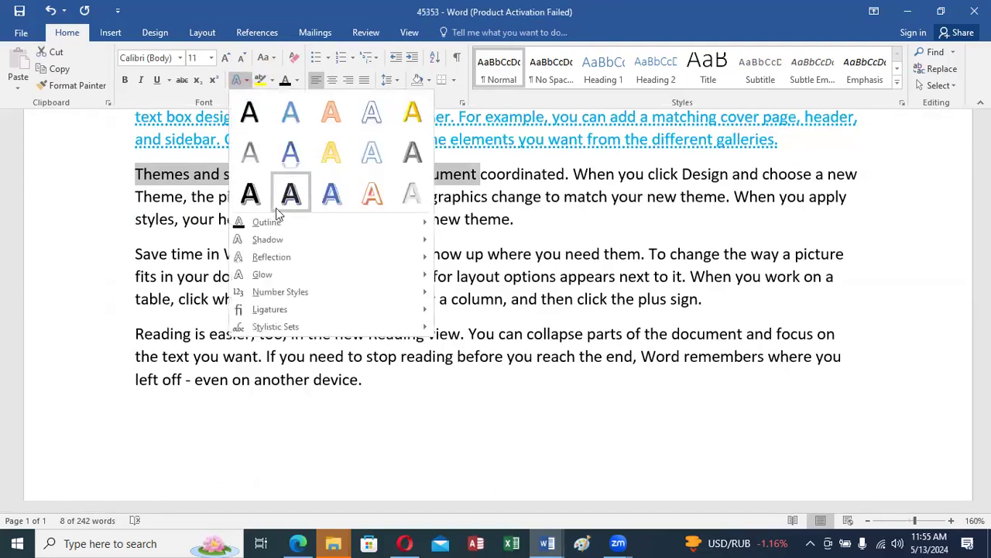
pyautogui.moveTo(276, 222)
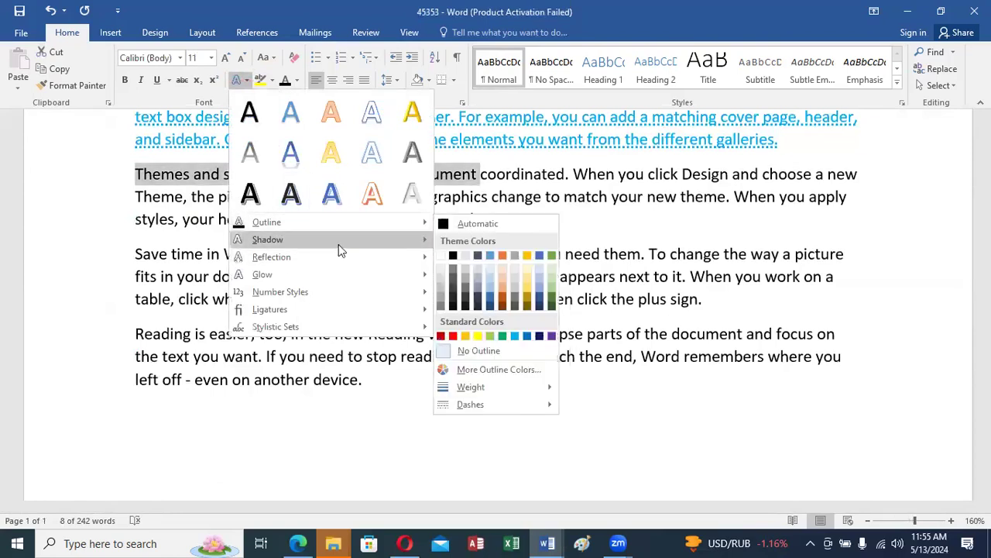
pyautogui.moveTo(335, 265)
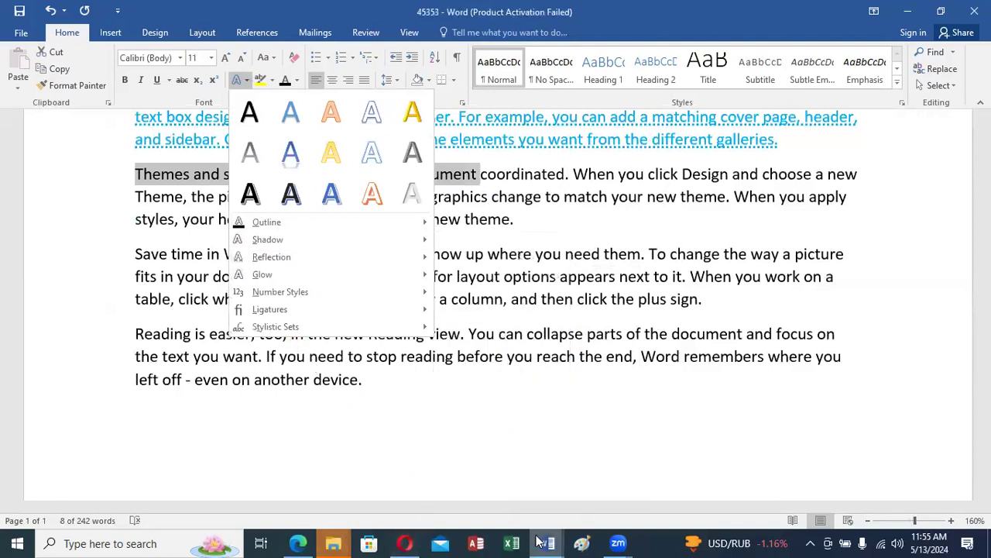
pyautogui.press('Escape')
# - Return to the MS WORD PRACTICAL 2024 notes at the Apply the Font Effects steps
pyautogui.moveTo(547, 543)
pyautogui.click(380, 480)
pyautogui.scroll(-1, 327, 310)
pyautogui.scroll(1, 313, 307)
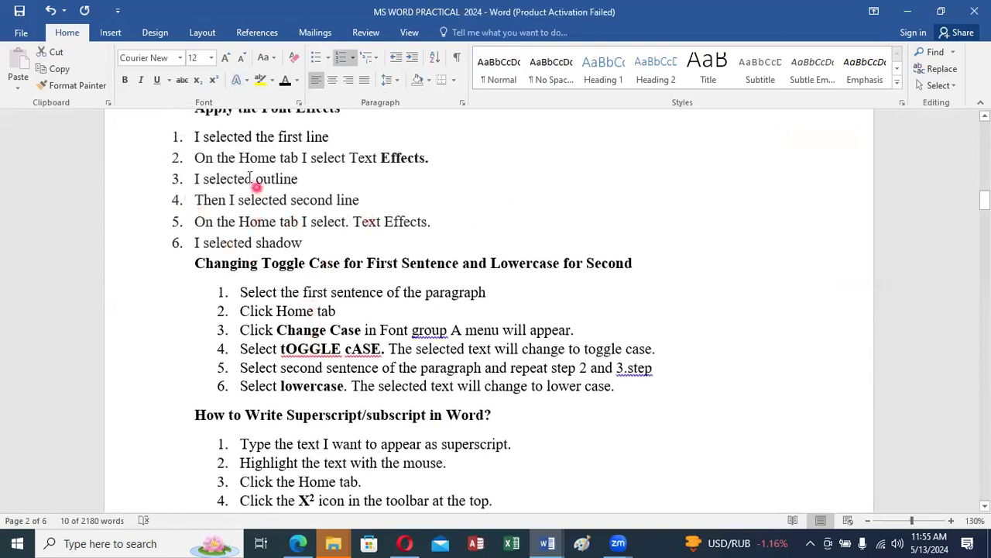
pyautogui.doubleClick(310, 179)
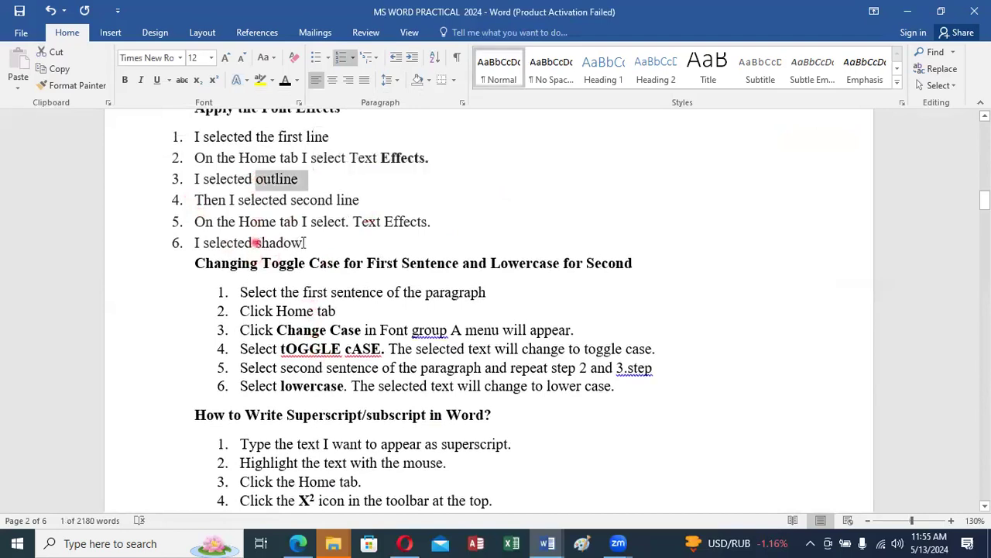
pyautogui.moveTo(257, 243); pyautogui.dragTo(310, 243)
pyautogui.scroll(1, 222, 186)
pyautogui.scroll(3, 223, 233)
pyautogui.scroll(-3, 225, 288)
pyautogui.scroll(-3, 226, 303)
pyautogui.scroll(4, 225, 298)
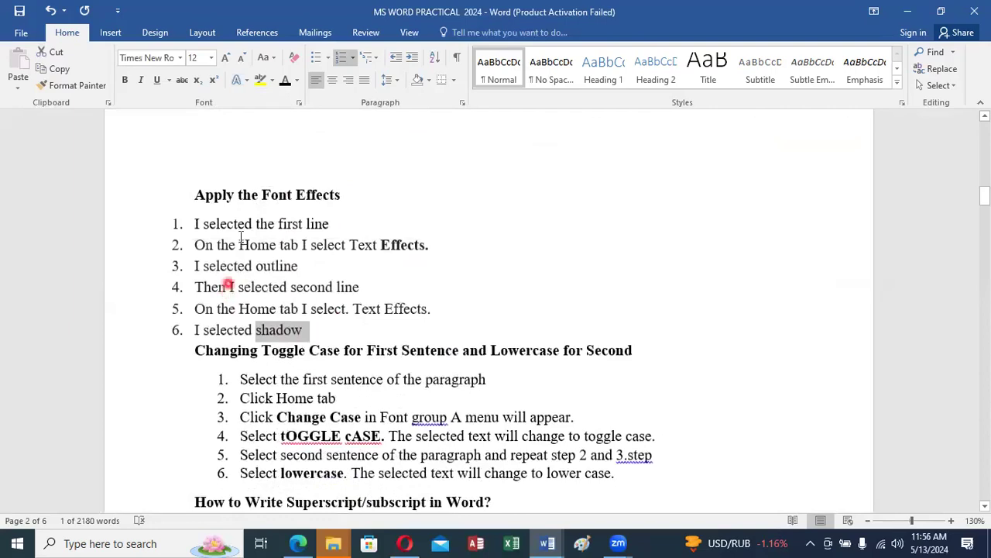
pyautogui.scroll(-2, 279, 342)
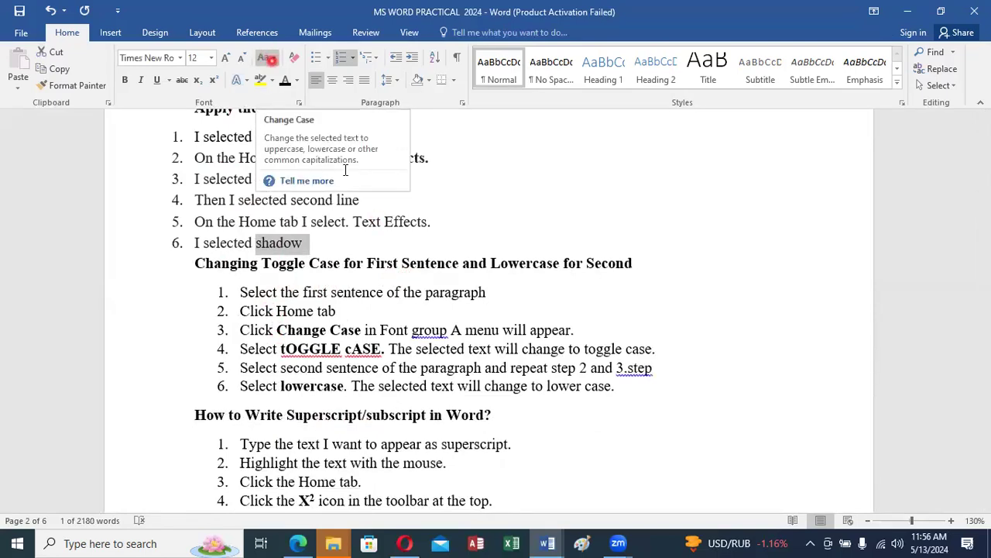
pyautogui.click(274, 59)
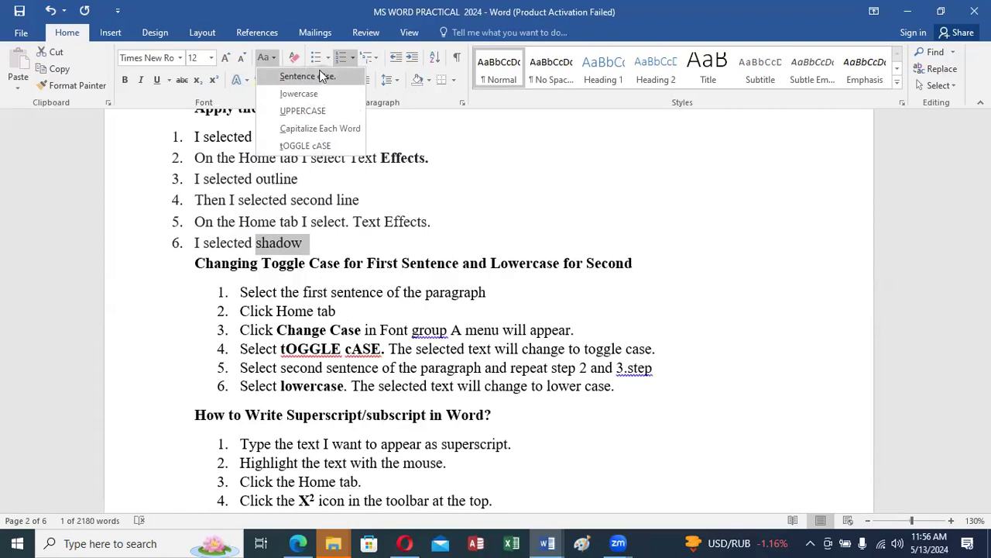
pyautogui.click(509, 221)
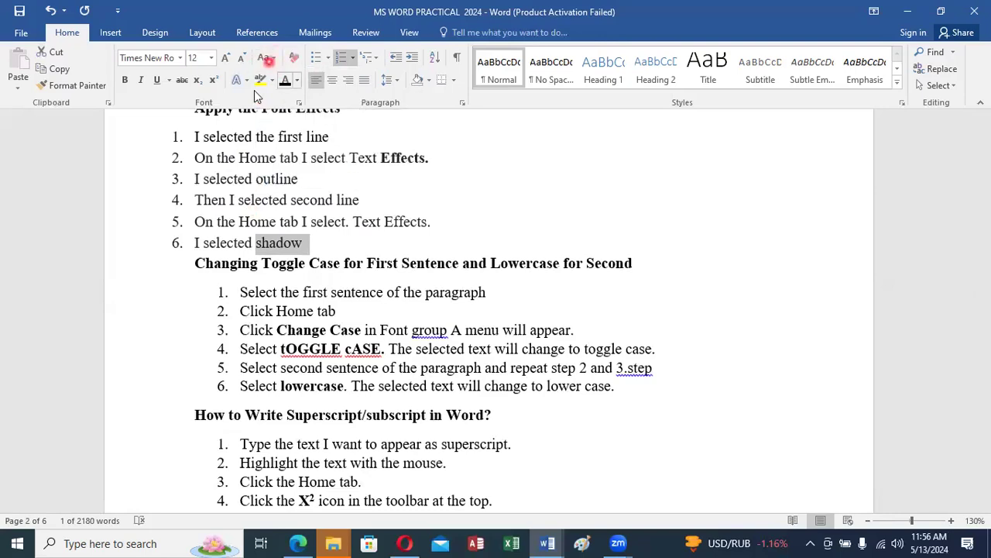
# - Select the second 2 of the '22' after the Superscript/subscript heading
pyautogui.scroll(-2, 333, 338)
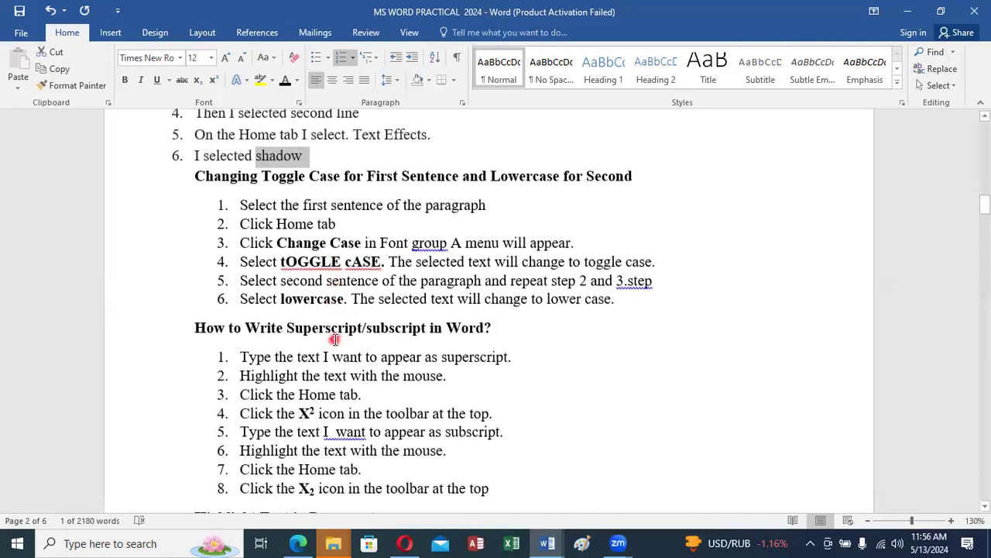
pyautogui.scroll(-1, 334, 338)
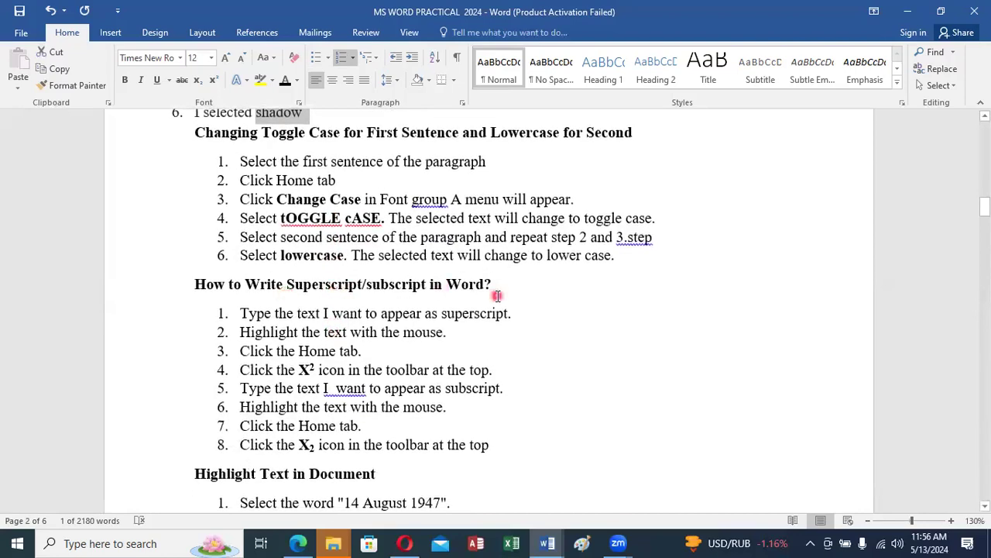
pyautogui.scroll(3, 472, 287)
pyautogui.scroll(1, 470, 310)
pyautogui.scroll(-5, 474, 288)
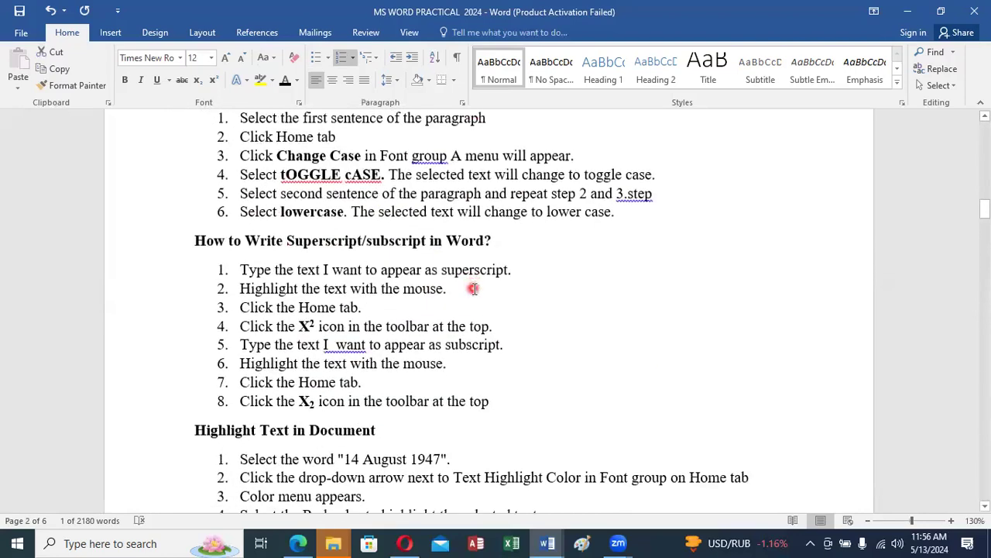
pyautogui.click(515, 238)
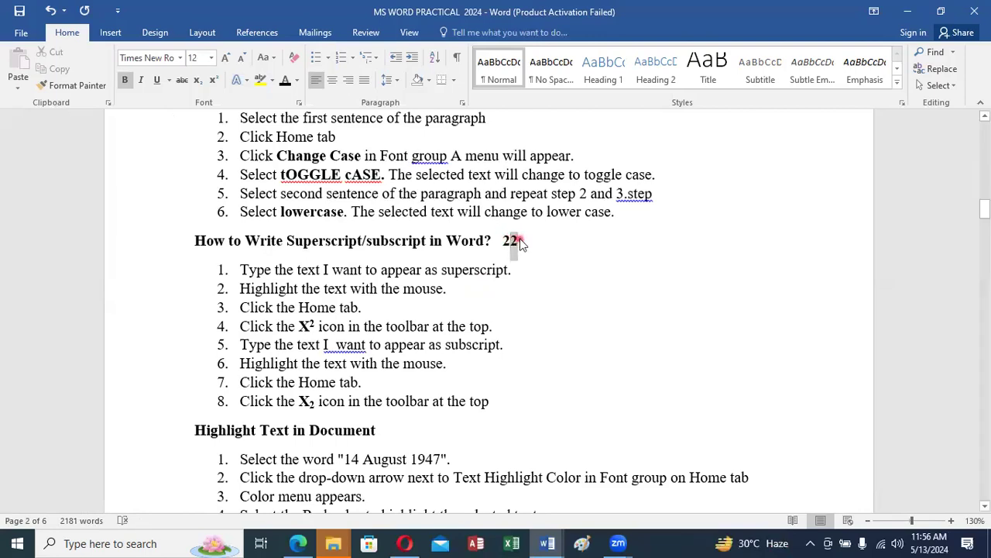
pyautogui.moveTo(518, 241); pyautogui.dragTo(509, 242)
pyautogui.click(504, 248)
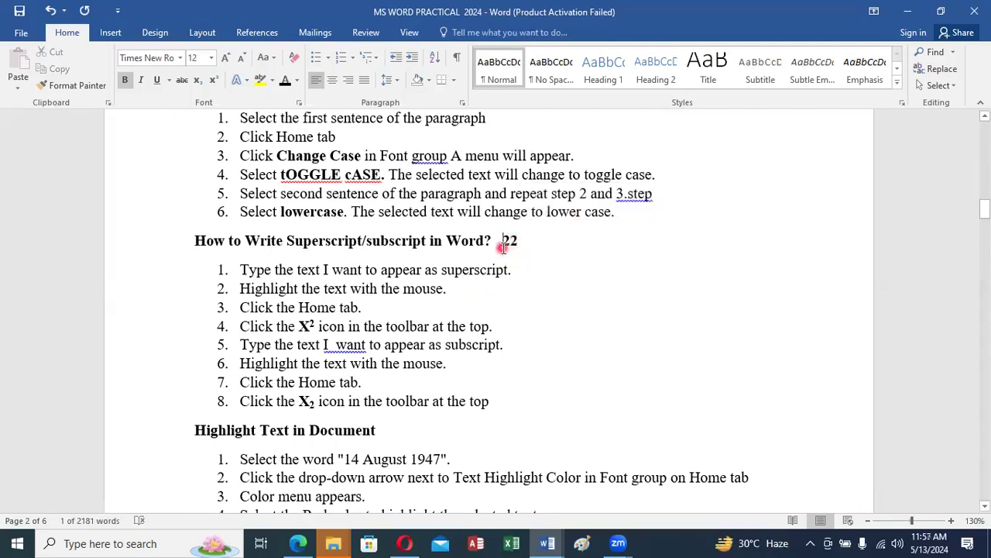
pyautogui.moveTo(523, 239); pyautogui.dragTo(510, 241)
pyautogui.click(511, 242)
pyautogui.click(510, 241)
# - Format that second 2 as subscript, after briefly trying superscript
pyautogui.click(213, 82)
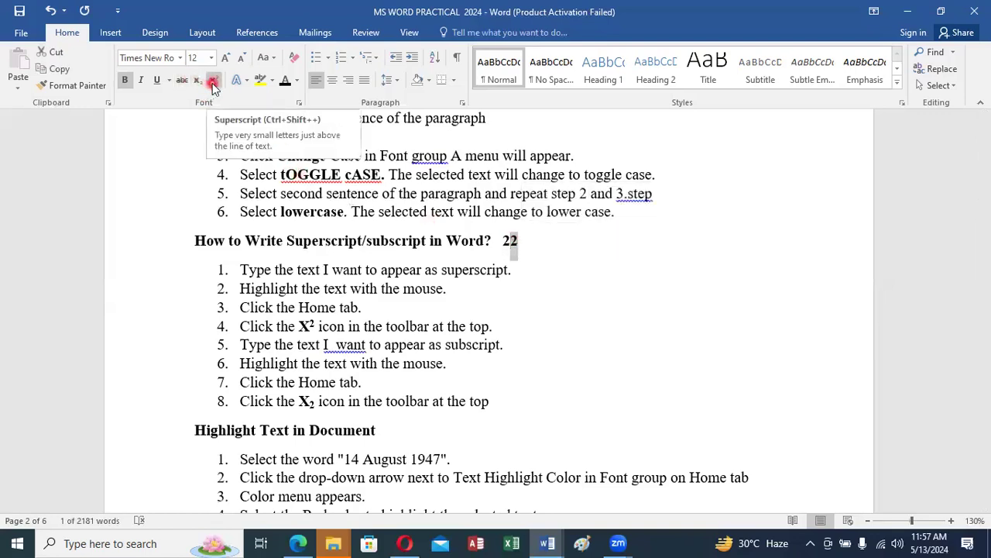
pyautogui.click(212, 83)
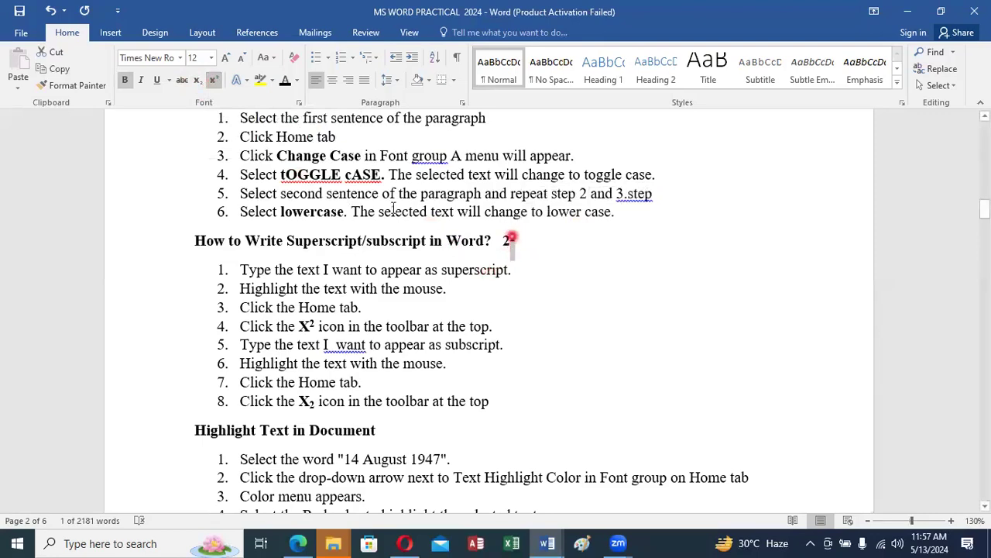
pyautogui.click(196, 83)
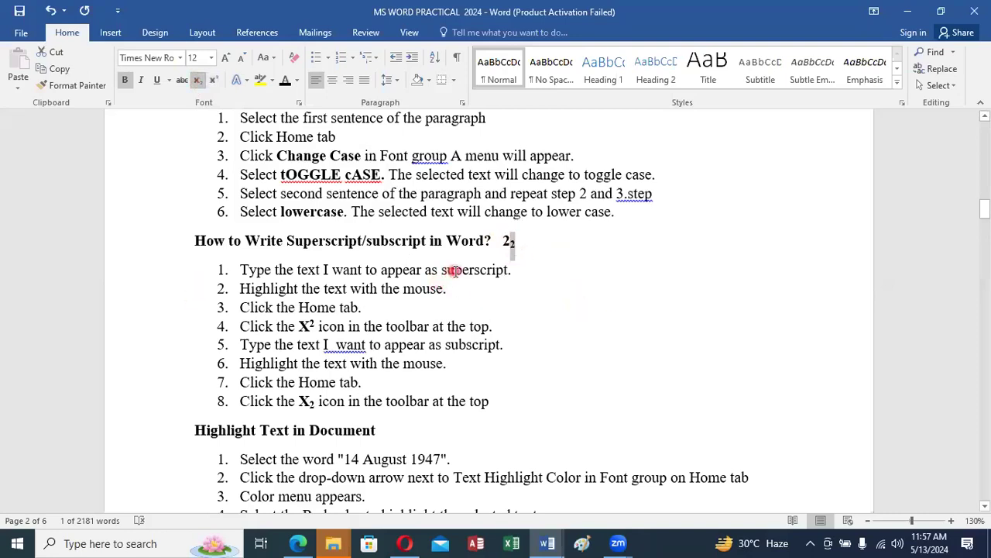
pyautogui.scroll(-3, 454, 271)
pyautogui.scroll(-2, 501, 270)
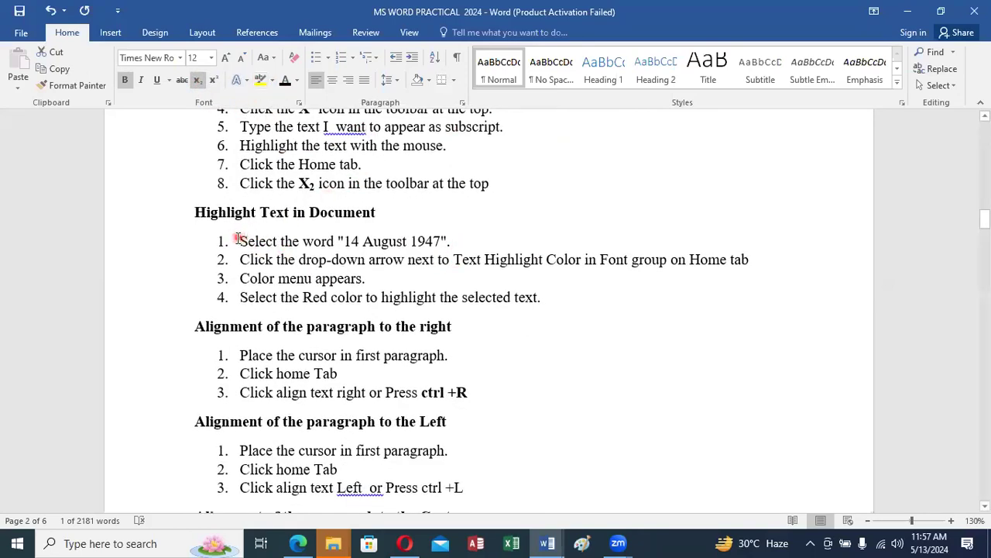
# - Highlight 'Select the word' in step 1 yellow, leaving Change Case unchanged
pyautogui.moveTo(239, 240); pyautogui.dragTo(337, 242)
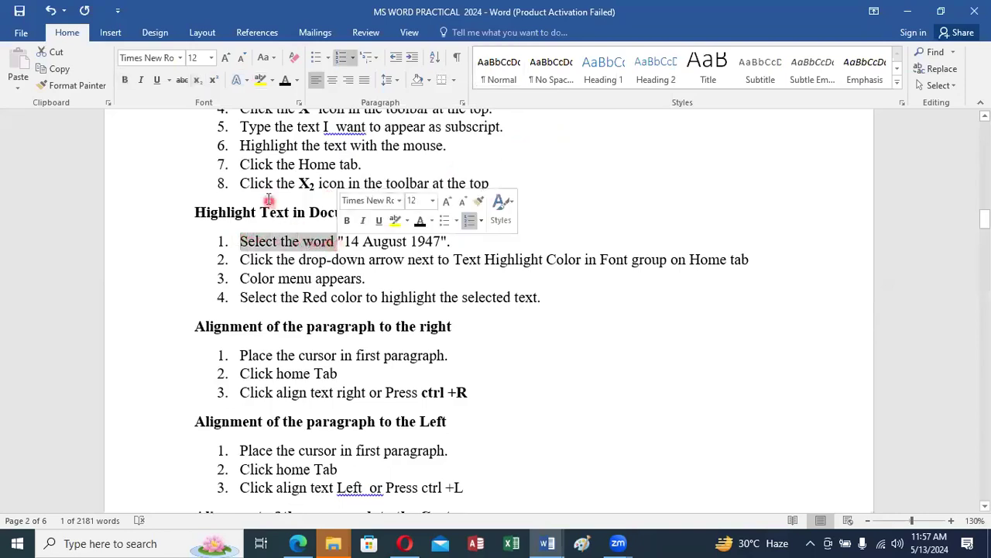
pyautogui.click(262, 81)
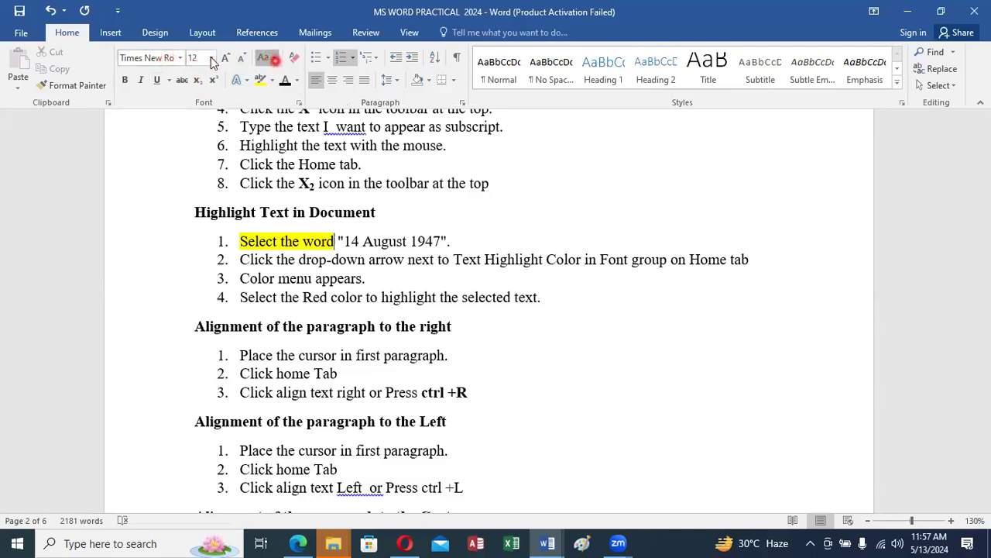
pyautogui.click(266, 58)
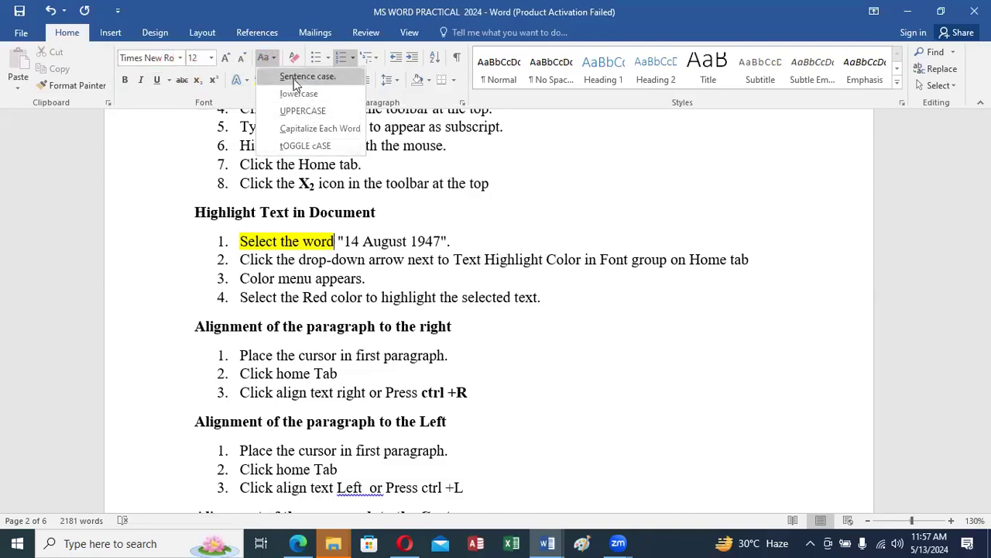
pyautogui.click(248, 85)
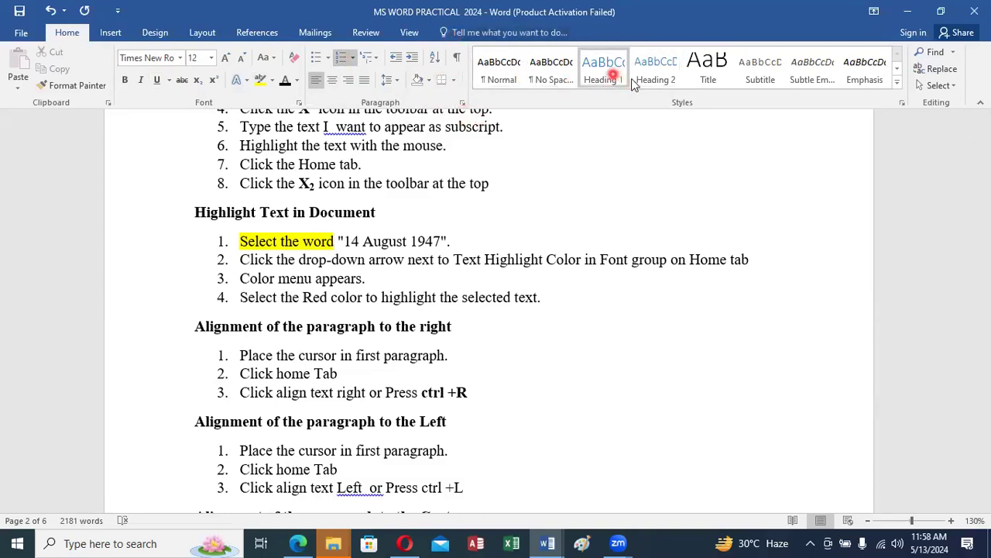
# - Scroll up in the practical notes and apply Align Left
pyautogui.scroll(4, 330, 268)
pyautogui.scroll(6, 330, 268)
pyautogui.scroll(4, 330, 268)
pyautogui.scroll(6, 330, 268)
pyautogui.scroll(3, 329, 268)
pyautogui.scroll(3, 330, 268)
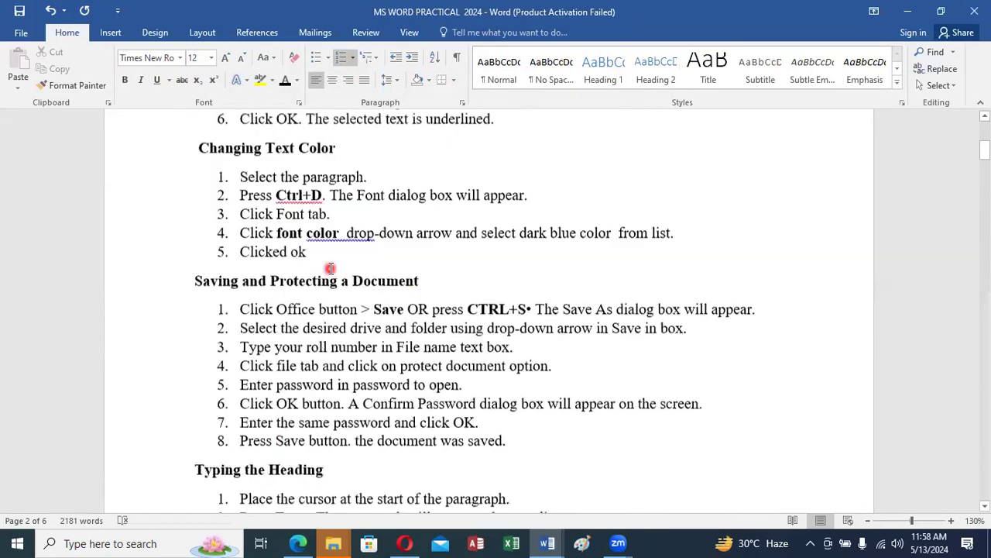
pyautogui.scroll(3, 330, 268)
pyautogui.scroll(3, 330, 268)
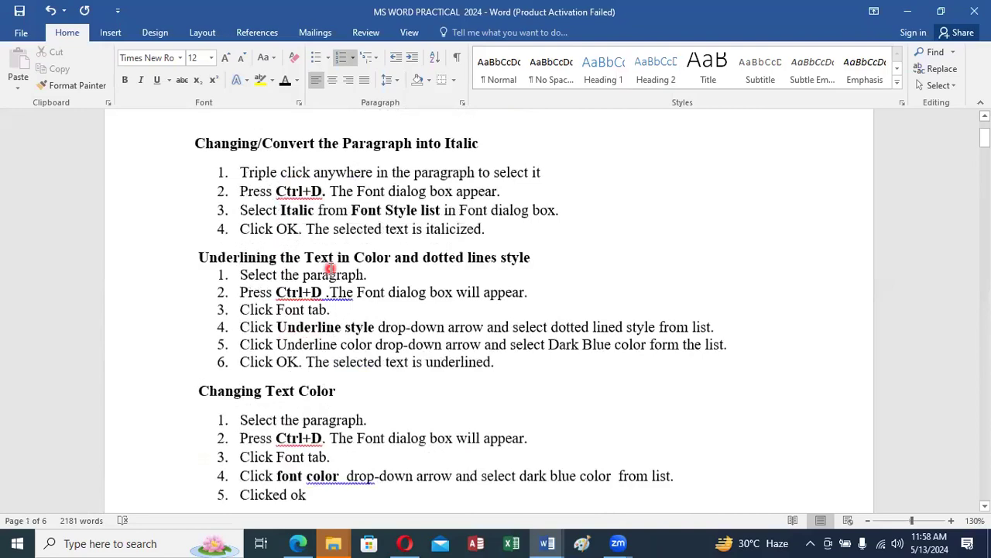
pyautogui.scroll(1, 330, 268)
pyautogui.click(310, 82)
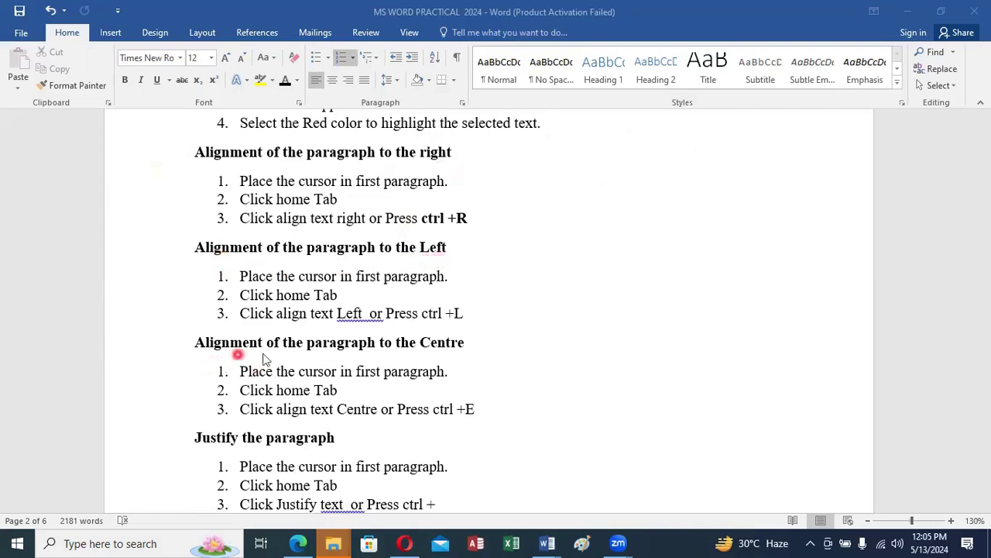
pyautogui.scroll(-1, 464, 364)
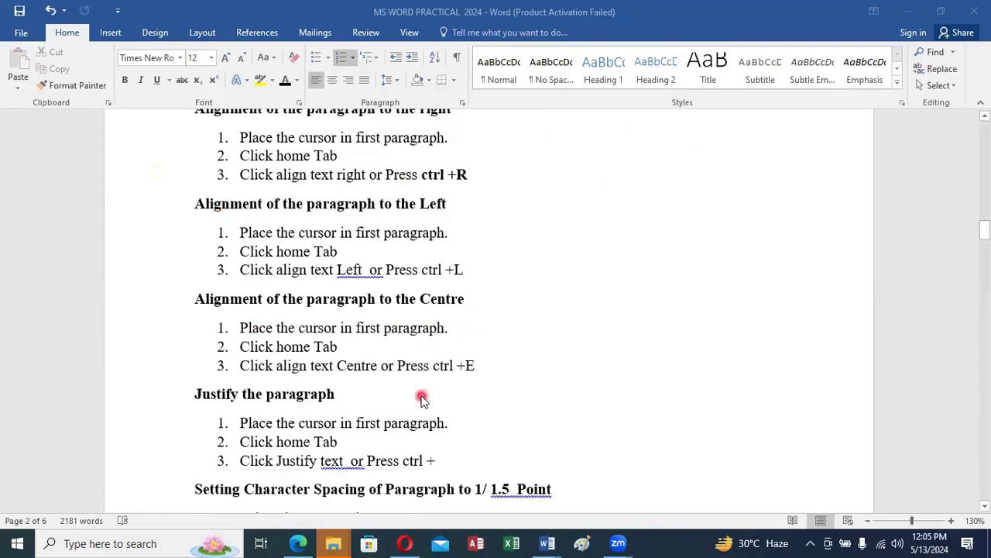
pyautogui.scroll(2, 362, 399)
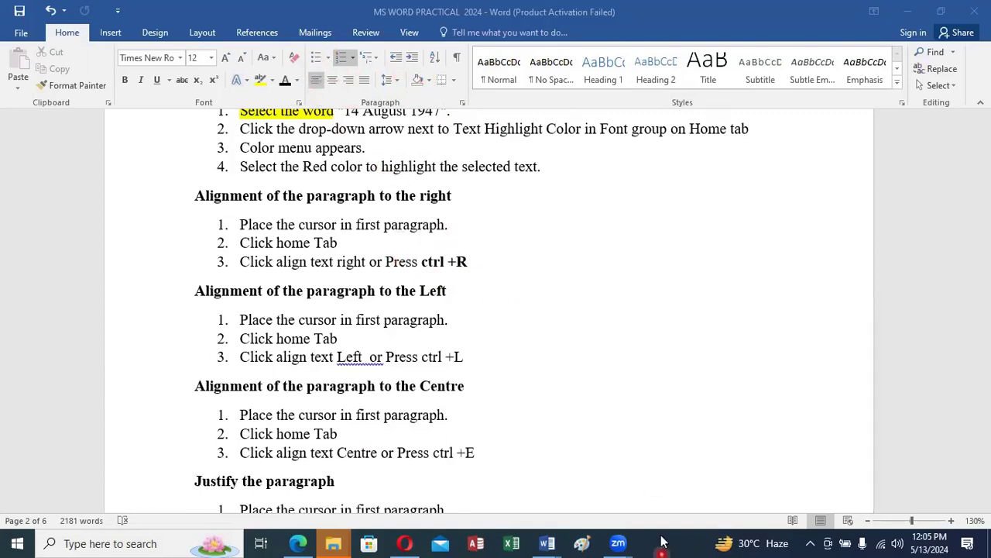
# - In 45353, make the first two sample paragraphs black
pyautogui.moveTo(548, 542)
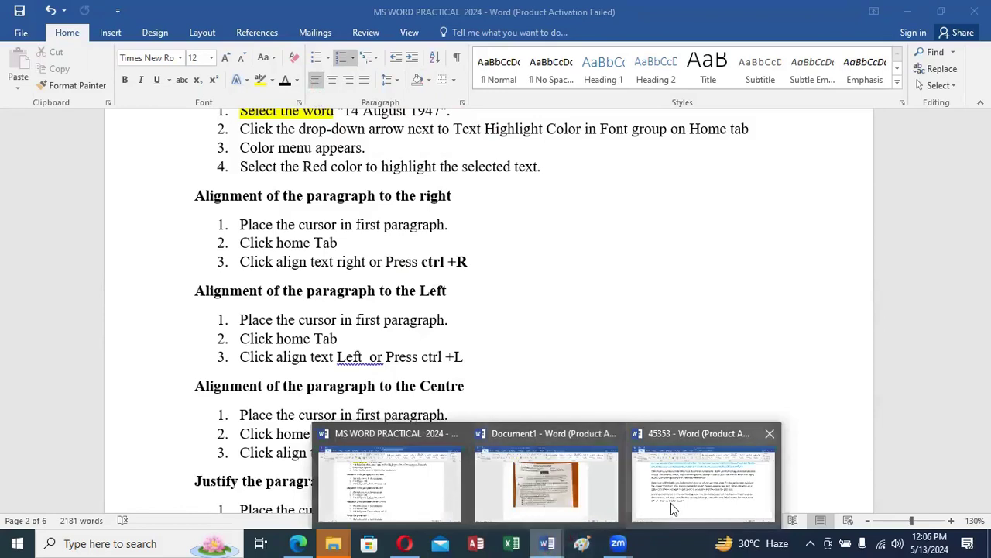
pyautogui.click(670, 503)
pyautogui.scroll(4, 200, 226)
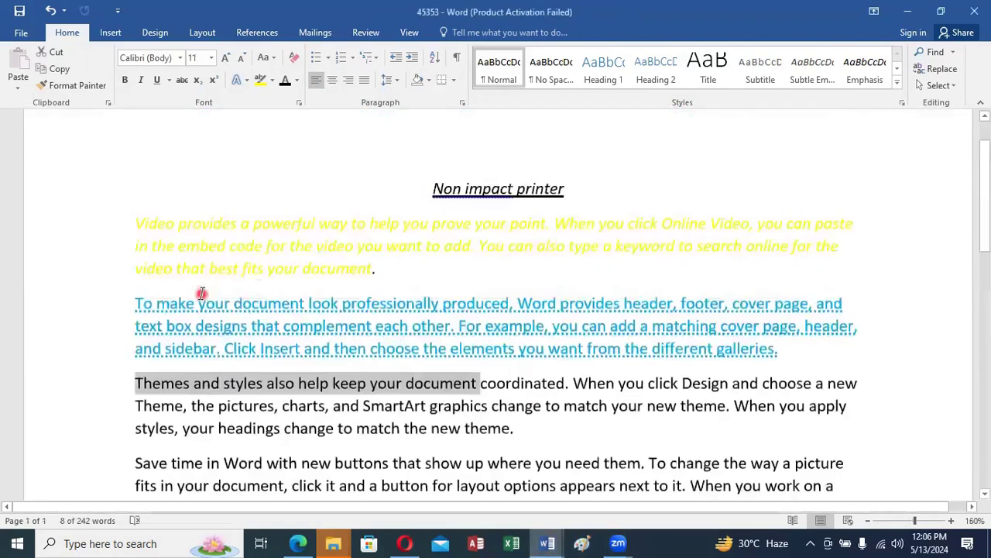
pyautogui.moveTo(133, 285)
pyautogui.mouseDown()
pyautogui.moveTo(337, 419)
pyautogui.moveTo(817, 417)
pyautogui.mouseUp()
pyautogui.click(285, 80)
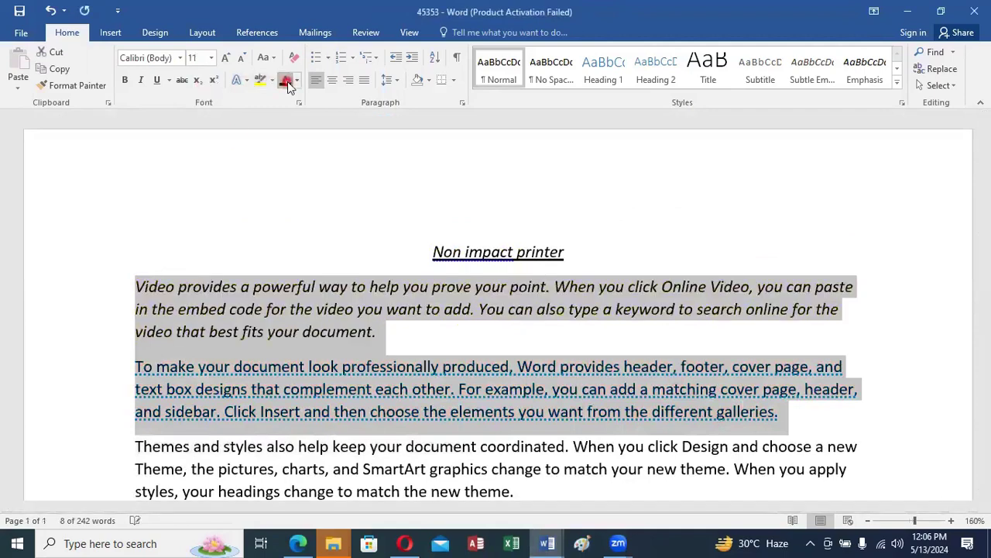
pyautogui.click(343, 251)
pyautogui.scroll(-3, 170, 151)
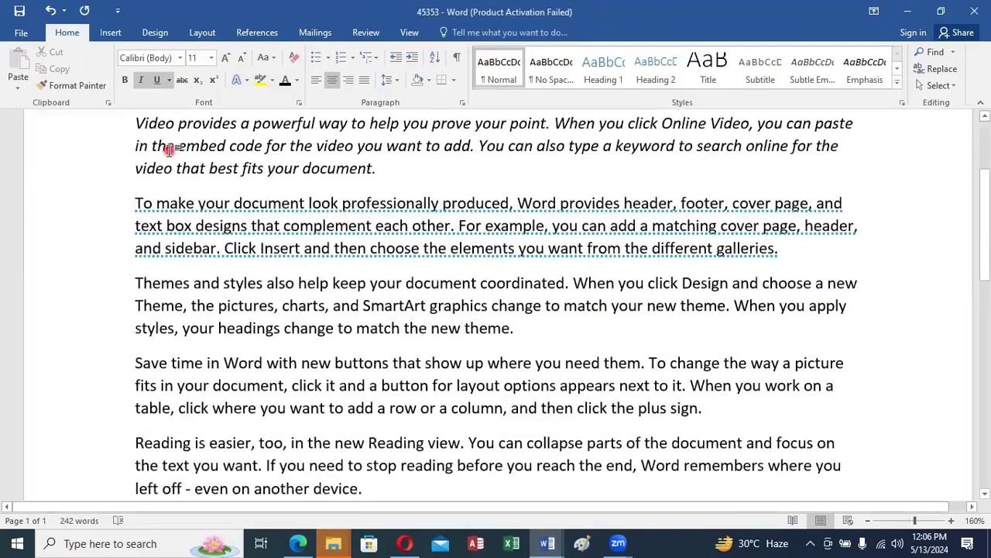
pyautogui.scroll(1, 166, 148)
# - Justify those two paragraphs after trying Center and Align Right
pyautogui.moveTo(132, 180)
pyautogui.mouseDown()
pyautogui.moveTo(672, 291)
pyautogui.moveTo(782, 302)
pyautogui.mouseUp()
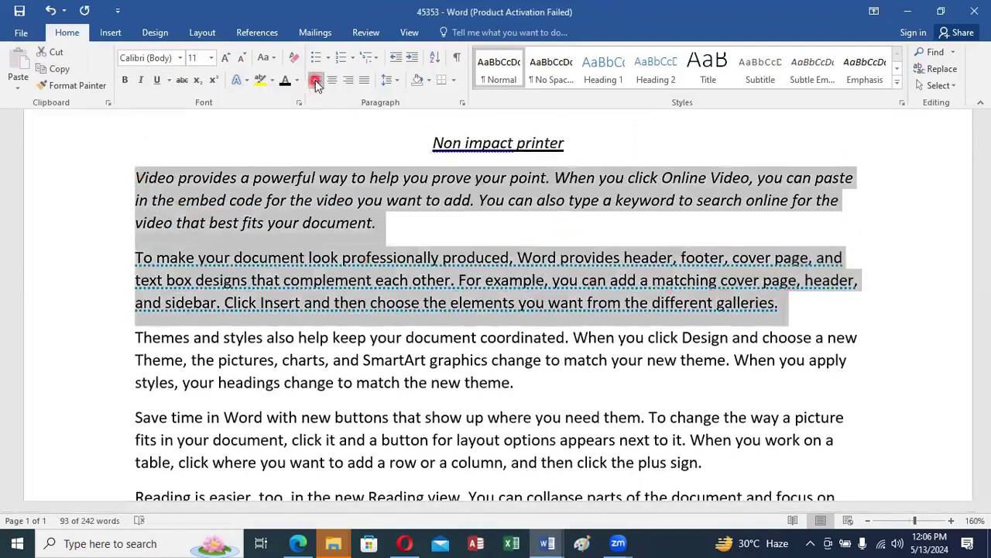
pyautogui.hotkey('ctrl', 'j')
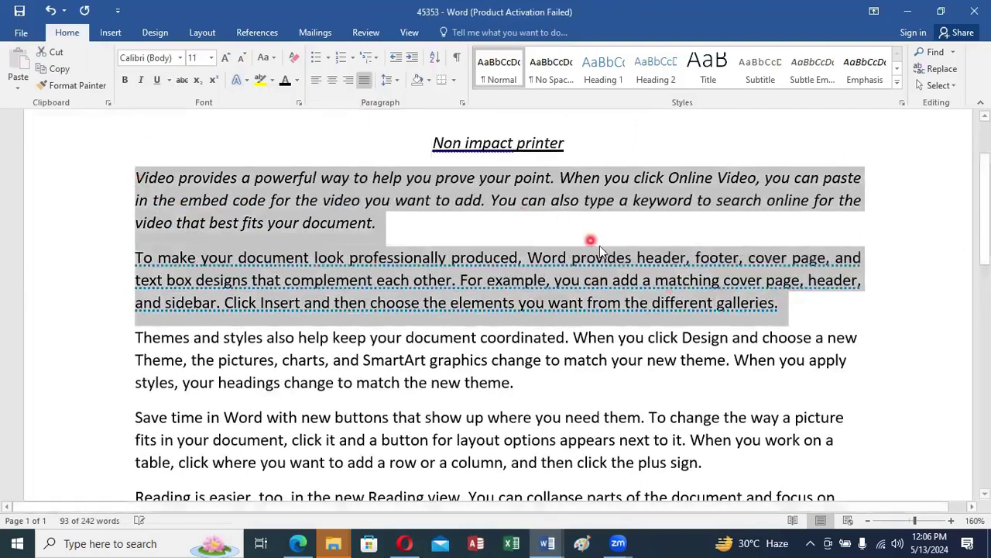
pyautogui.click(332, 83)
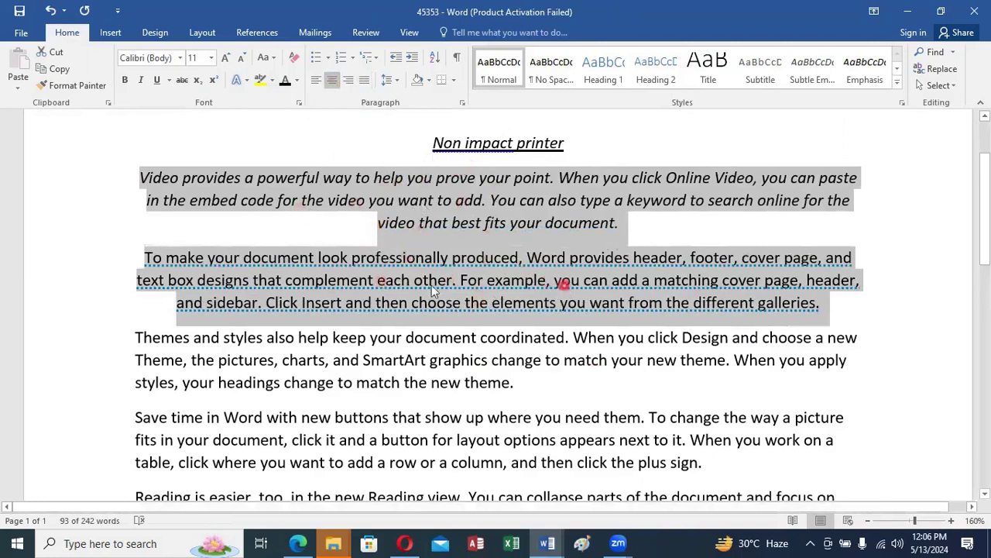
pyautogui.click(349, 81)
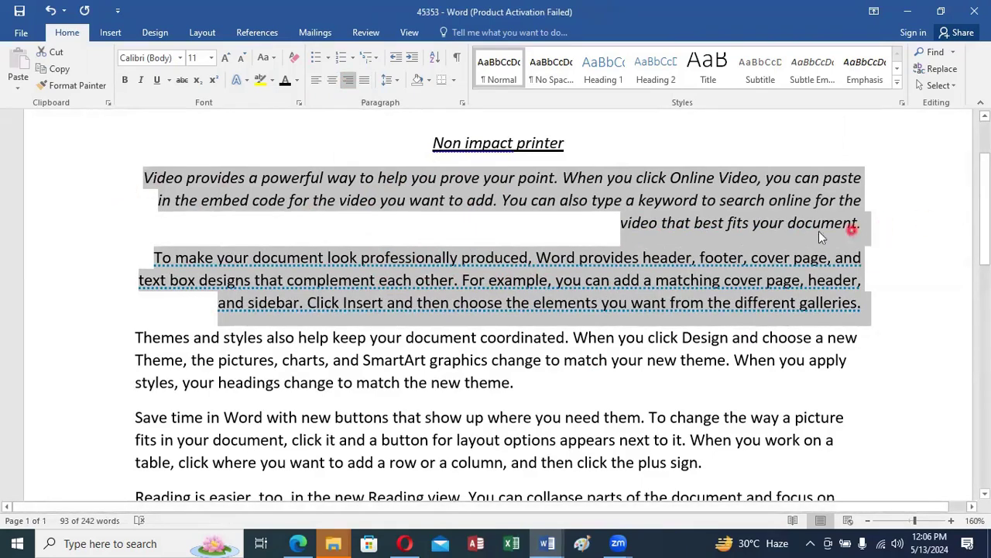
pyautogui.click(364, 81)
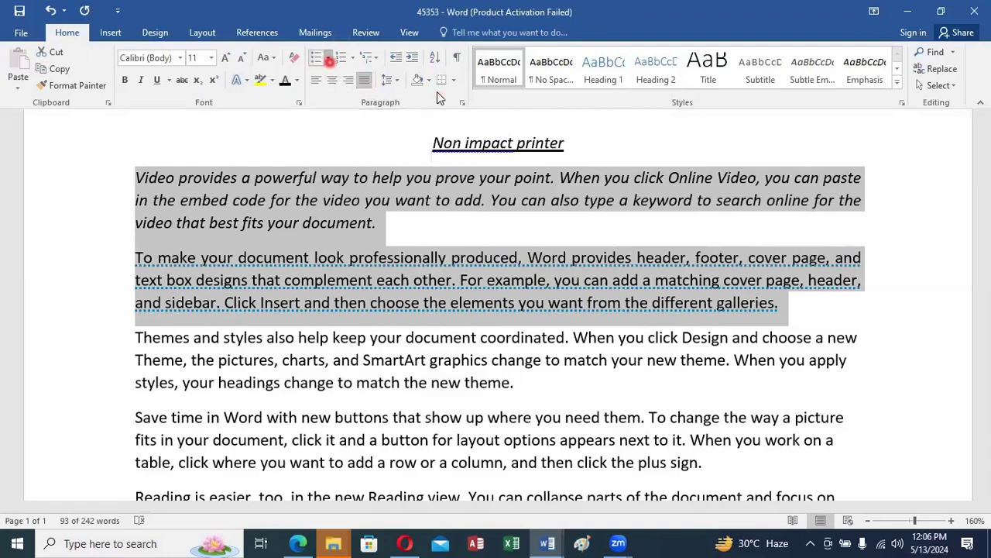
pyautogui.click(328, 59)
pyautogui.click(136, 178)
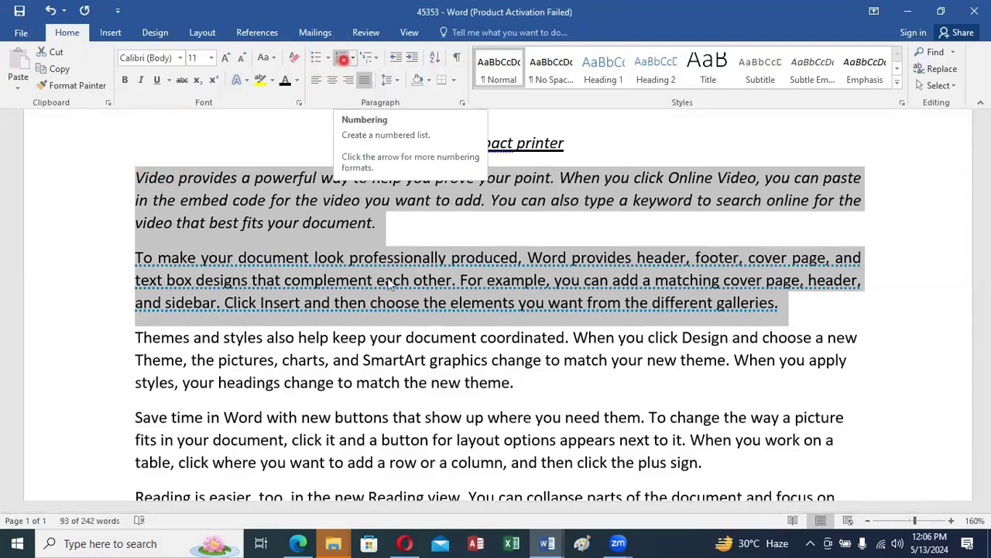
pyautogui.click(547, 542)
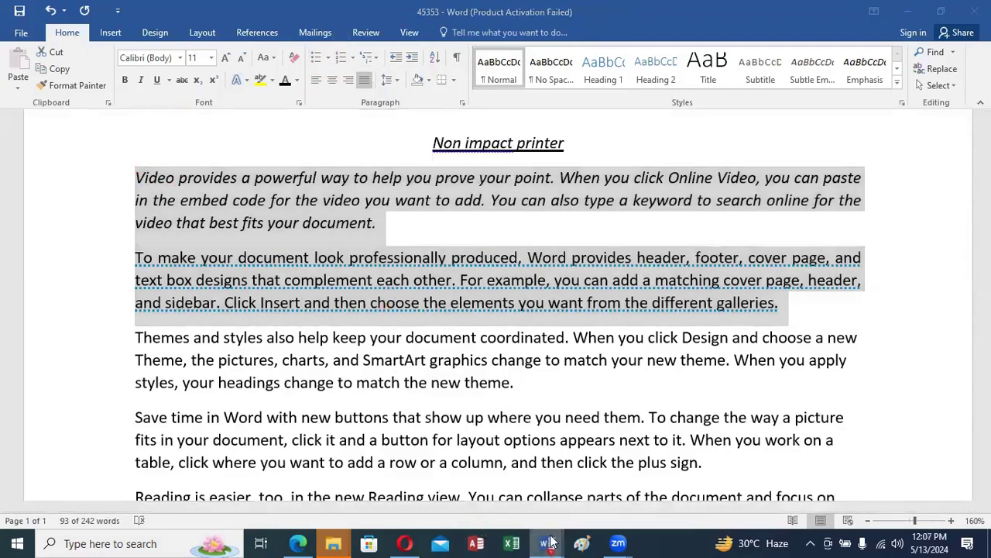
# - Return to the practical notes at 'Setting Character Spacing of Paragraph'
pyautogui.click(397, 440)
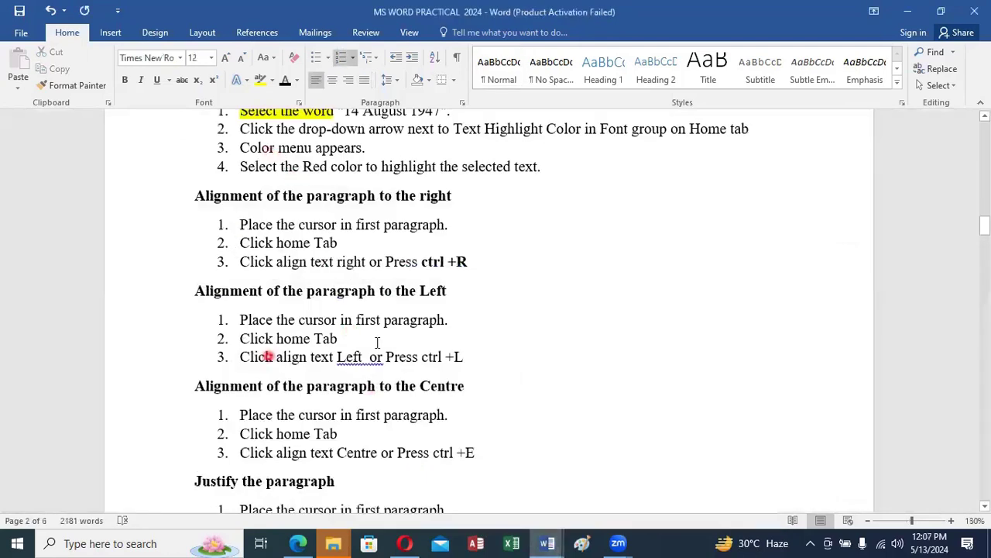
pyautogui.scroll(-1, 274, 256)
pyautogui.scroll(-1, 273, 256)
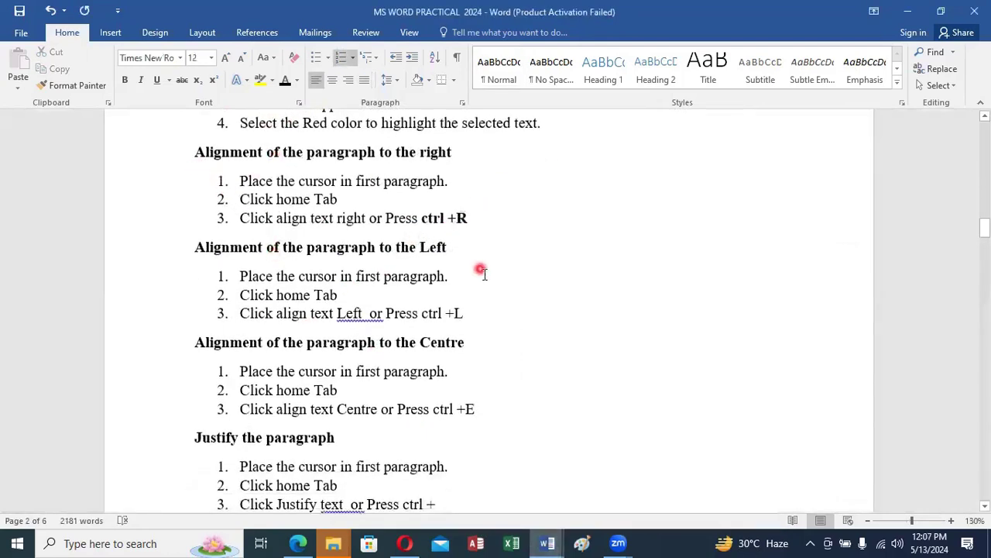
pyautogui.scroll(-5, 481, 273)
pyautogui.scroll(-2, 481, 273)
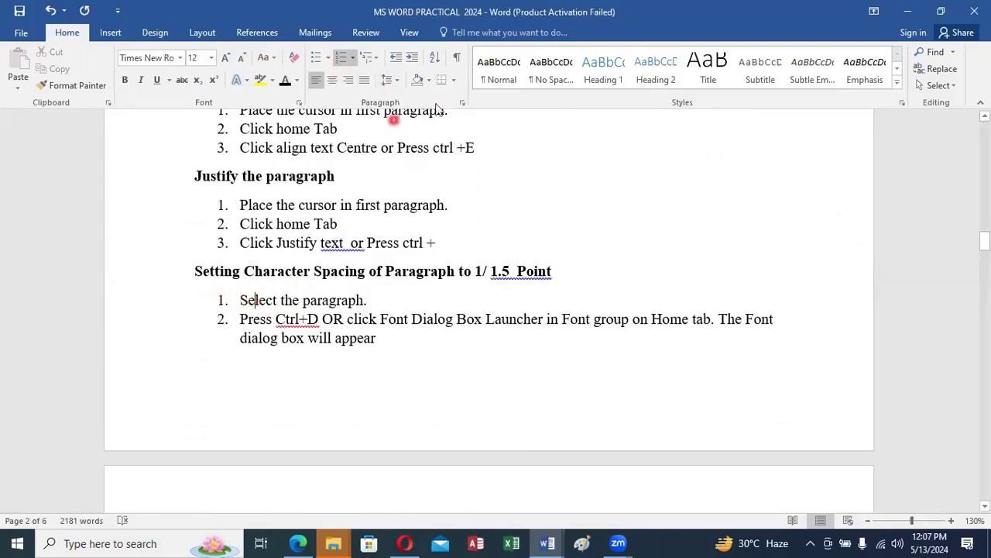
# - Try the spacing-before setting in the Paragraph dialog, then close it
pyautogui.click(462, 102)
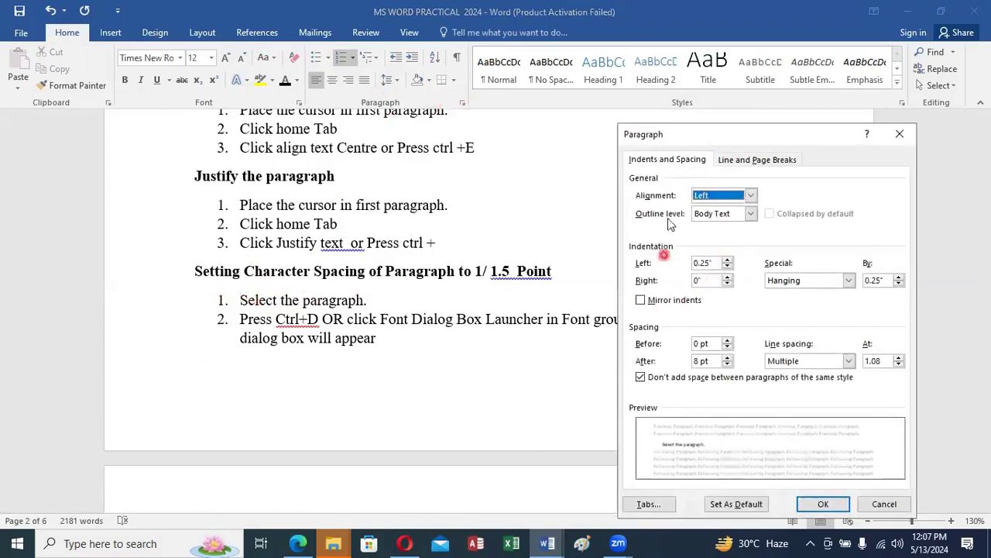
pyautogui.click(726, 341)
pyautogui.click(897, 138)
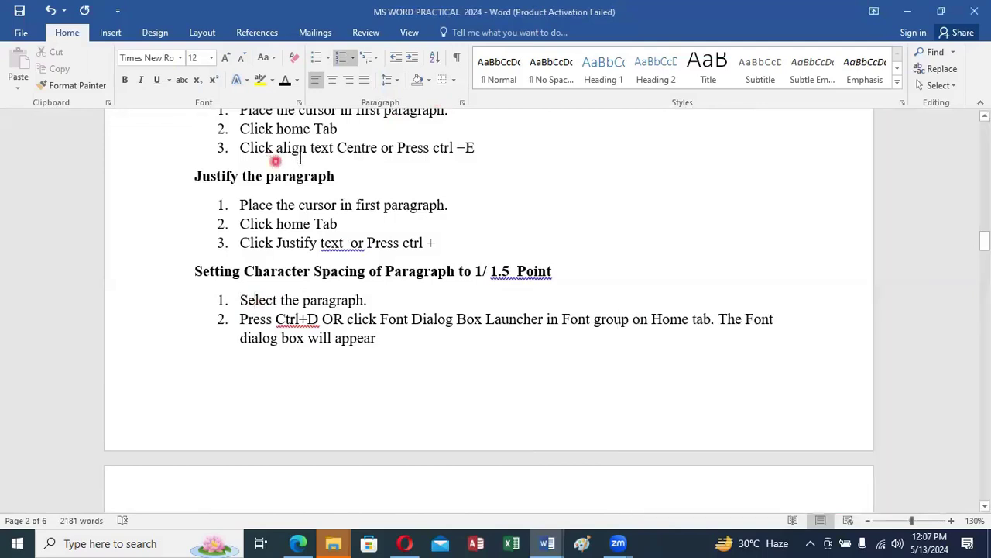
# - Expand the character spacing of 'Select' by 1.9 pt in the Font dialog's Advanced tab
pyautogui.click(297, 103)
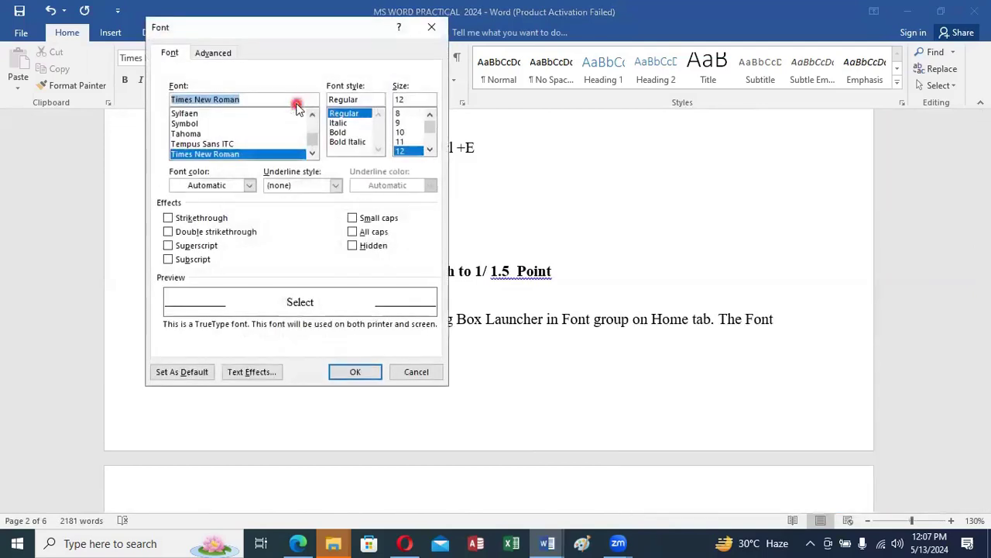
pyautogui.click(234, 372)
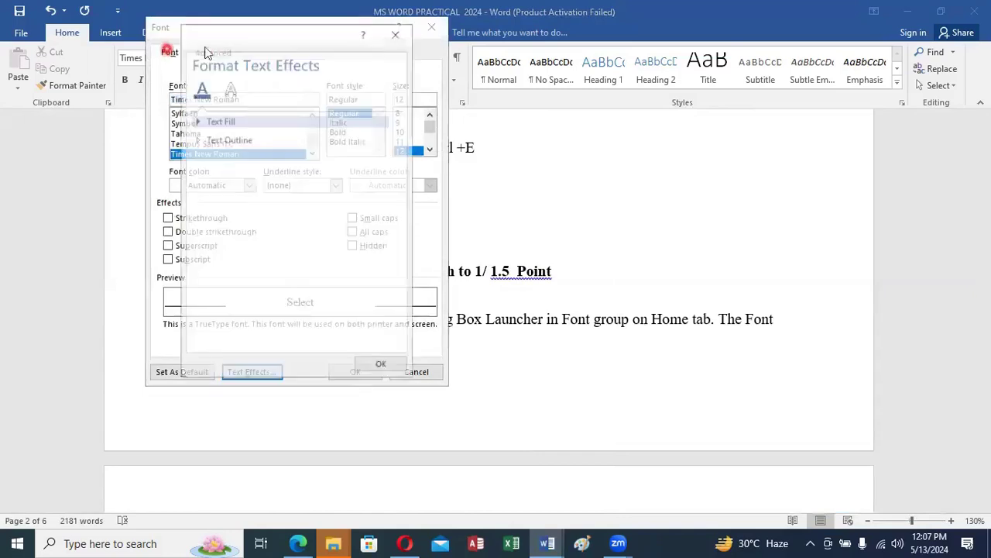
pyautogui.click(398, 31)
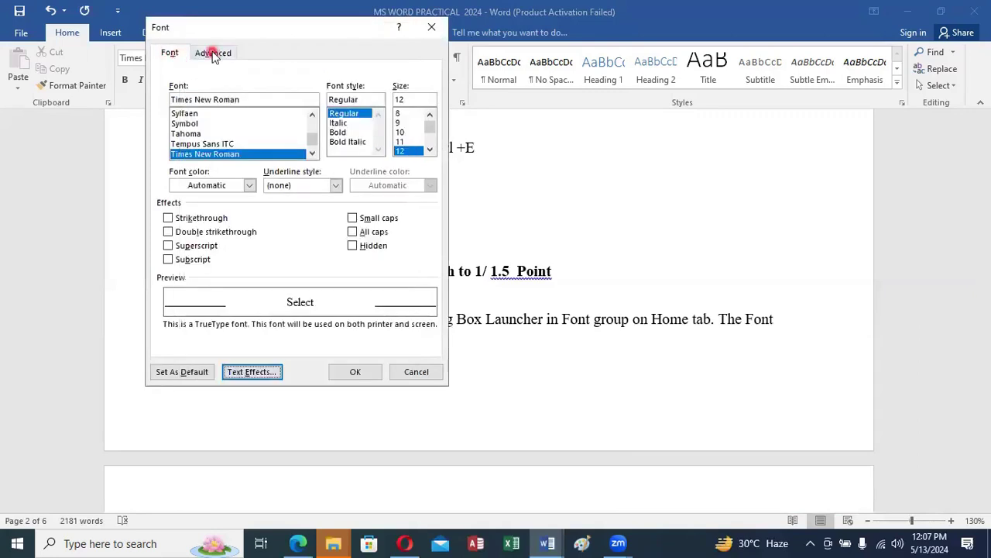
pyautogui.click(214, 54)
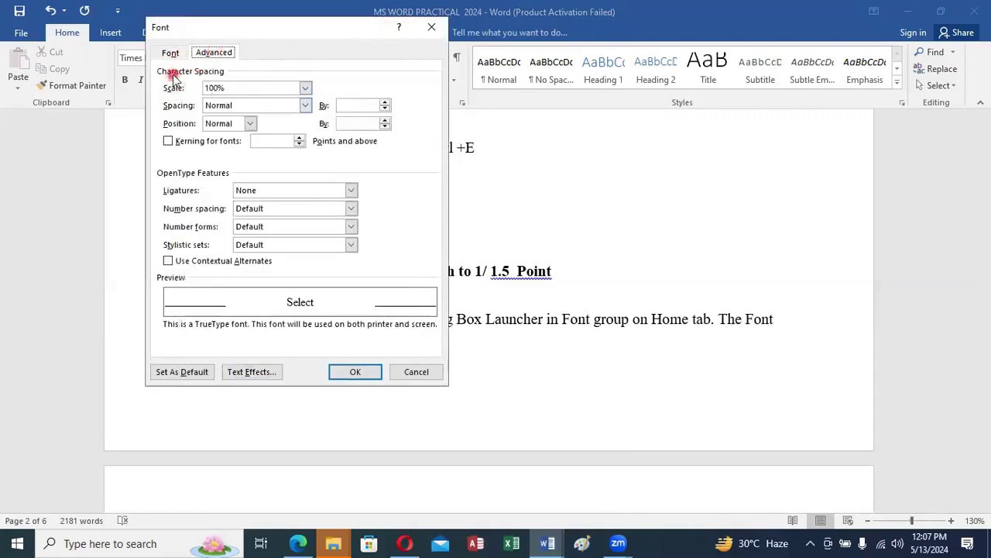
pyautogui.click(199, 90)
pyautogui.click(305, 106)
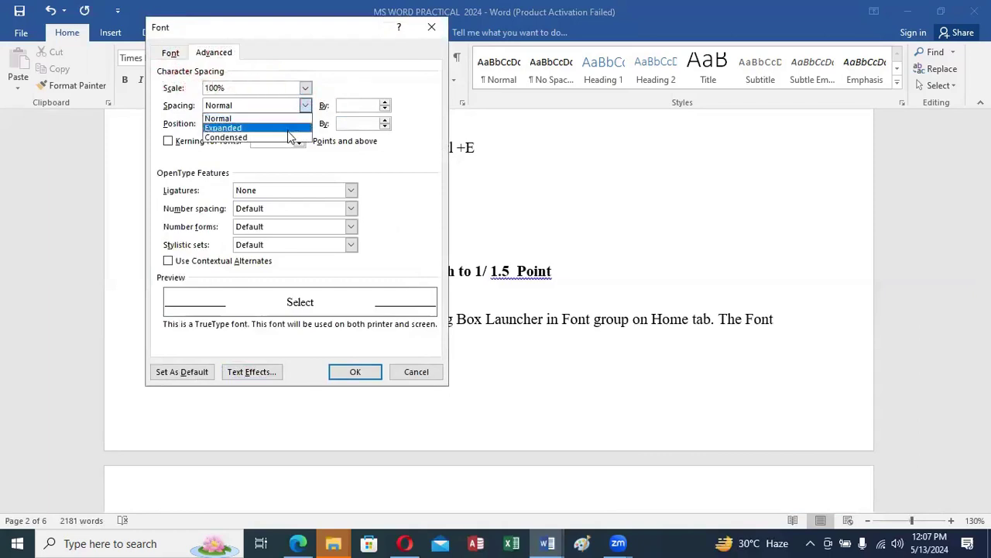
pyautogui.click(288, 128)
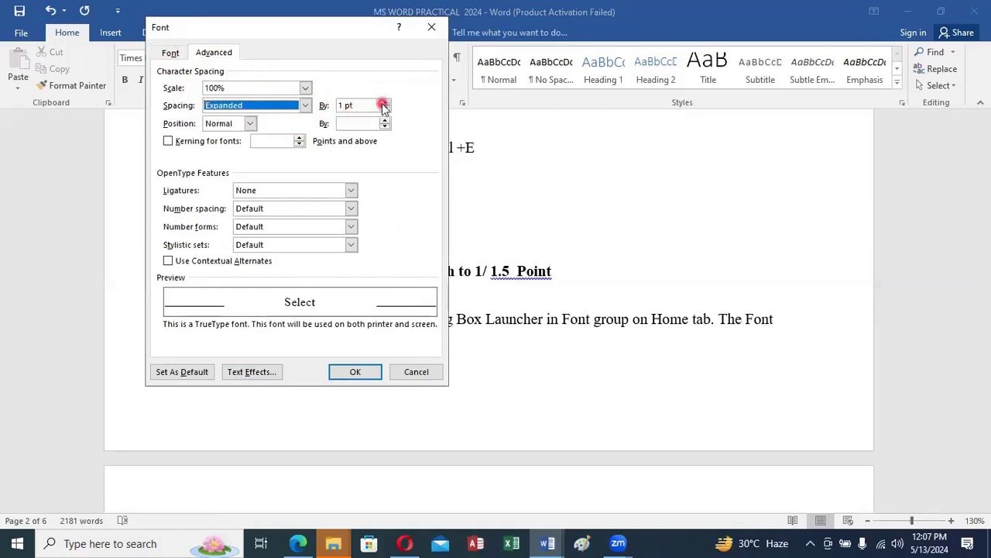
pyautogui.click(383, 104)
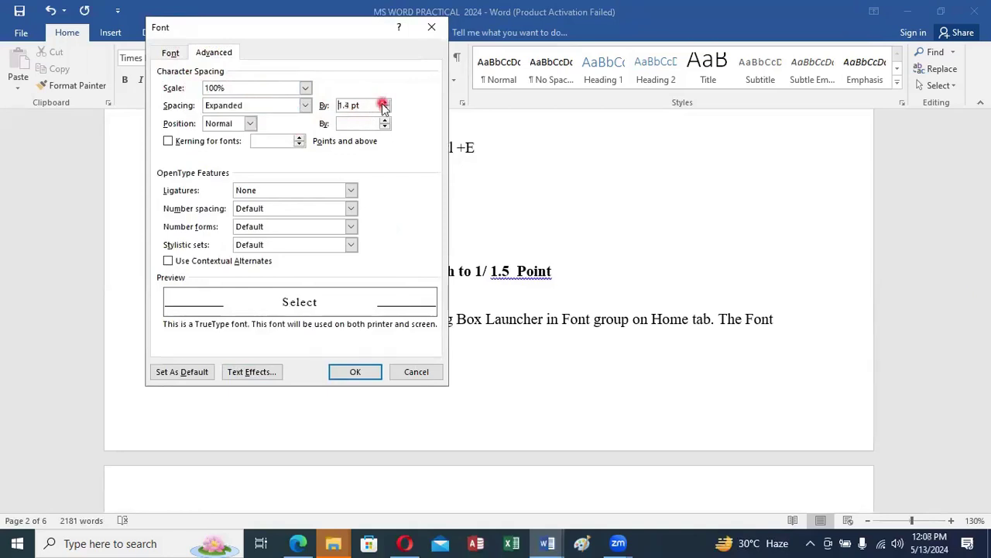
pyautogui.click(383, 103)
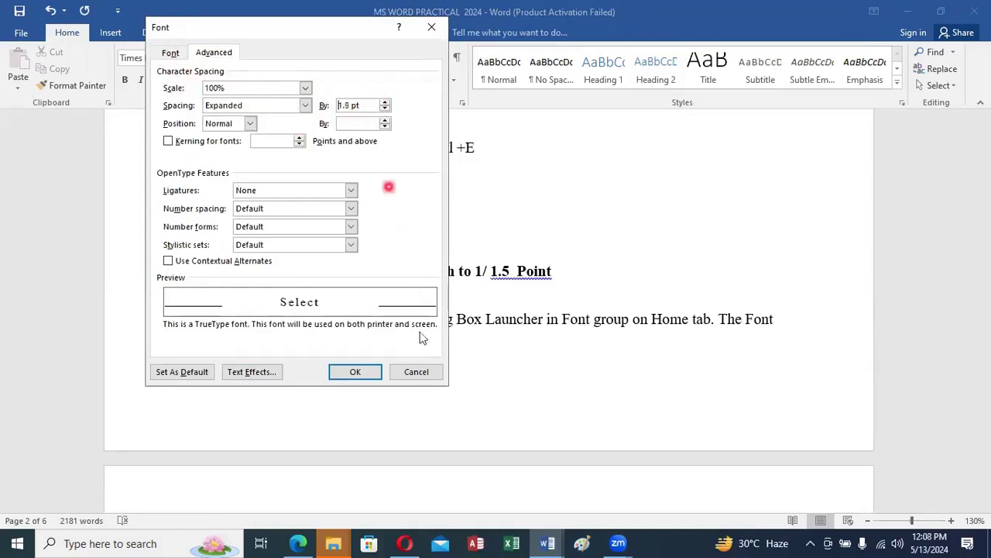
pyautogui.click(355, 372)
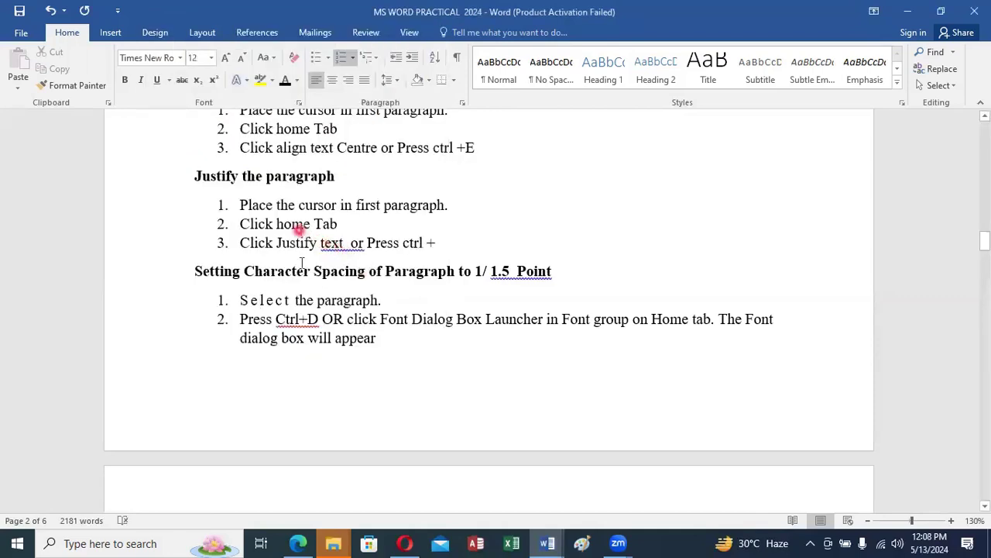
# - Reselect 'Select' and confirm its Expanded 1.9 pt character spacing with Ctrl+D
pyautogui.moveTo(271, 299); pyautogui.dragTo(291, 298)
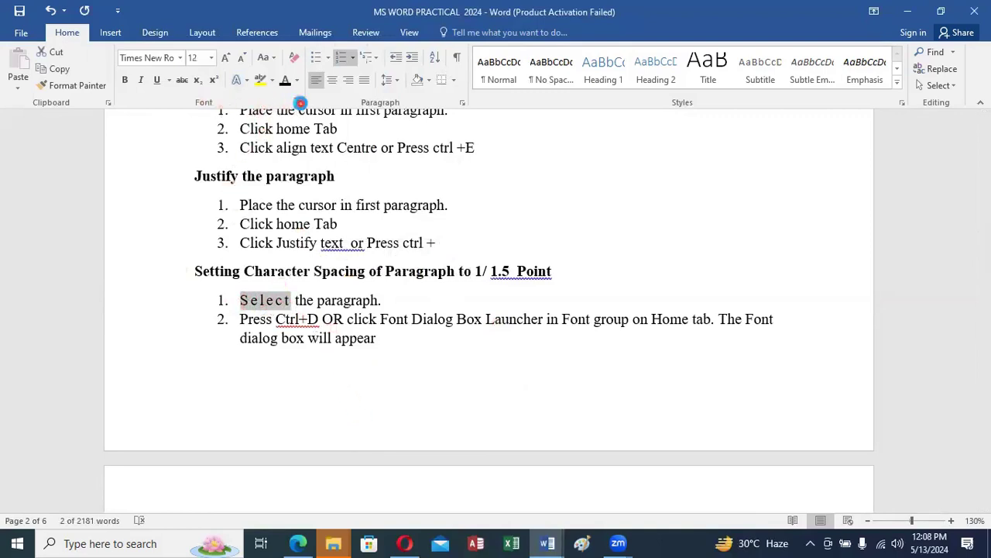
pyautogui.hotkey('ctrl', 'd')
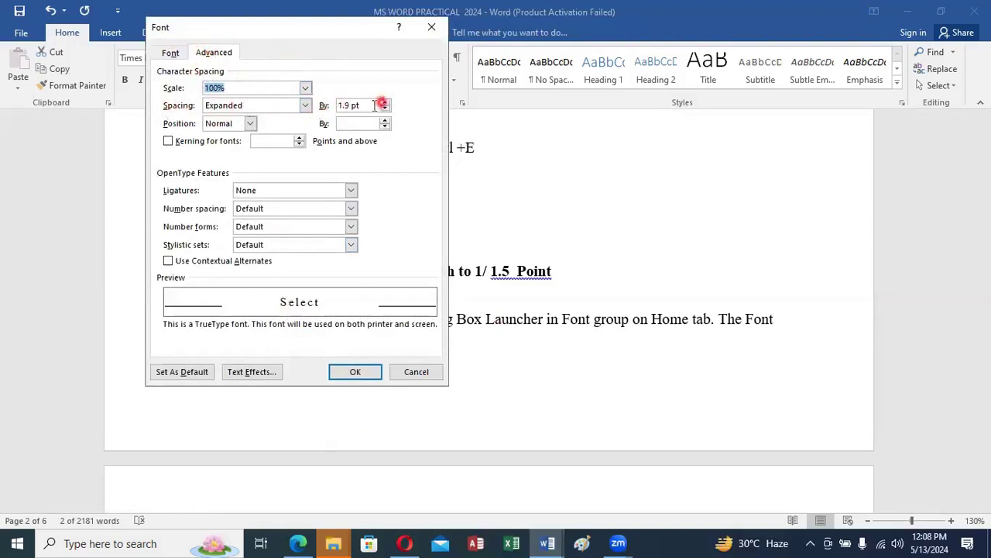
pyautogui.click(356, 103)
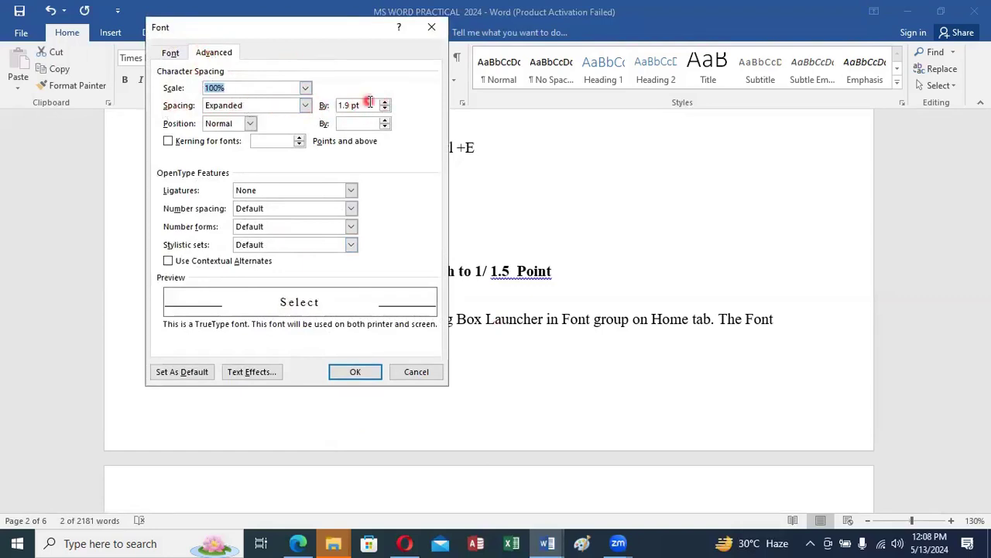
pyautogui.click(306, 106)
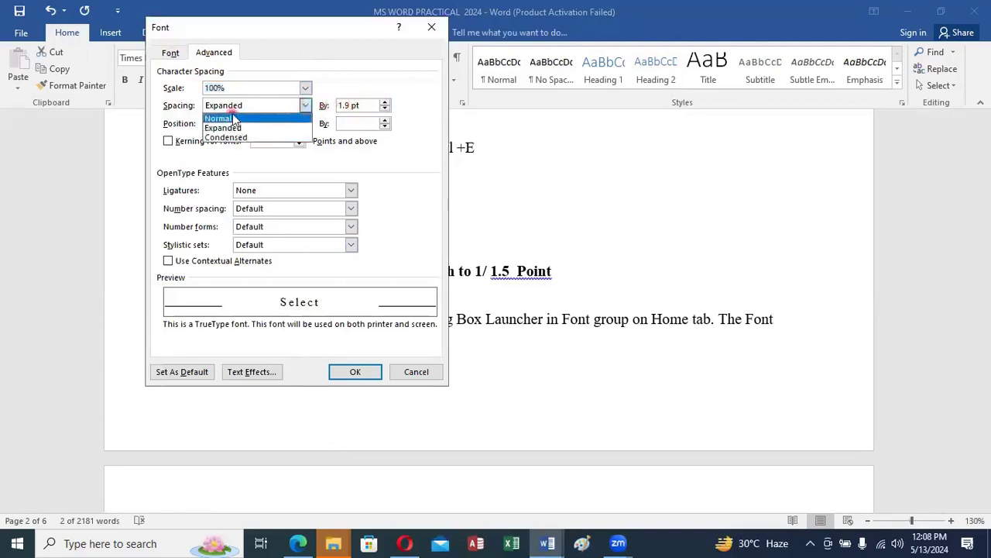
pyautogui.click(365, 378)
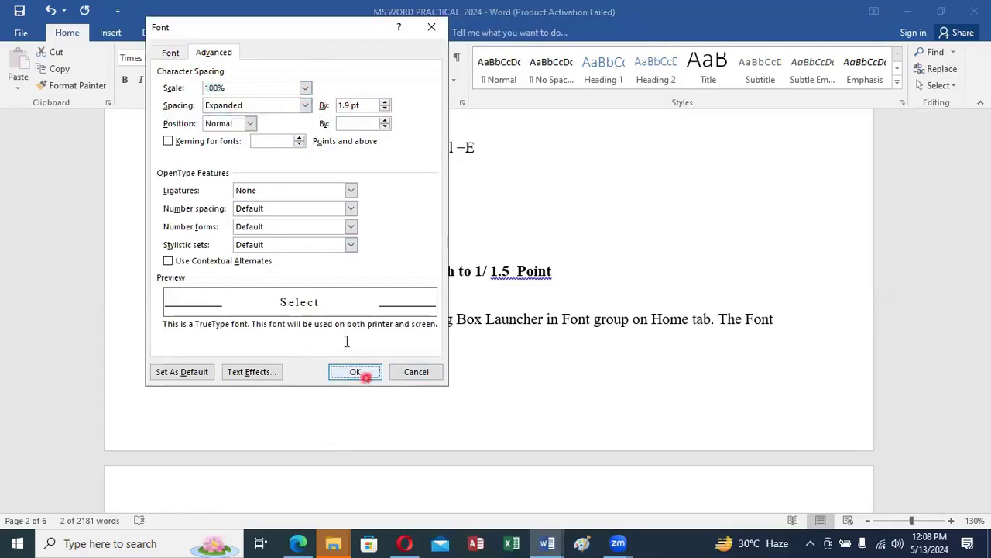
# - Scroll down to the 1.5 line spacing steps on page 3
pyautogui.scroll(-1, 328, 315)
pyautogui.scroll(-4, 328, 316)
pyautogui.scroll(-3, 328, 316)
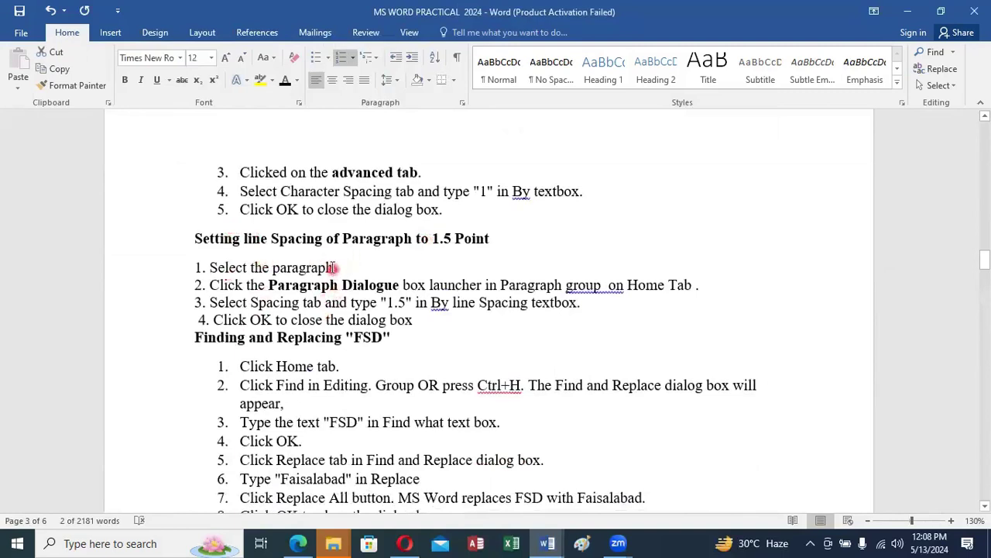
# - Set Double line spacing on line-spacing steps 1 and 2 in the Paragraph dialog
pyautogui.moveTo(202, 267); pyautogui.dragTo(695, 287)
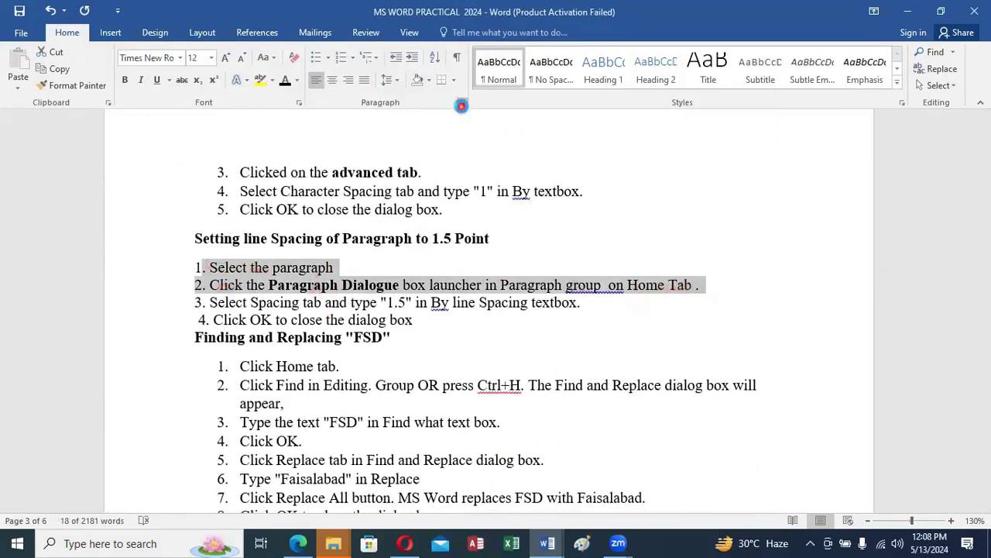
pyautogui.click(462, 104)
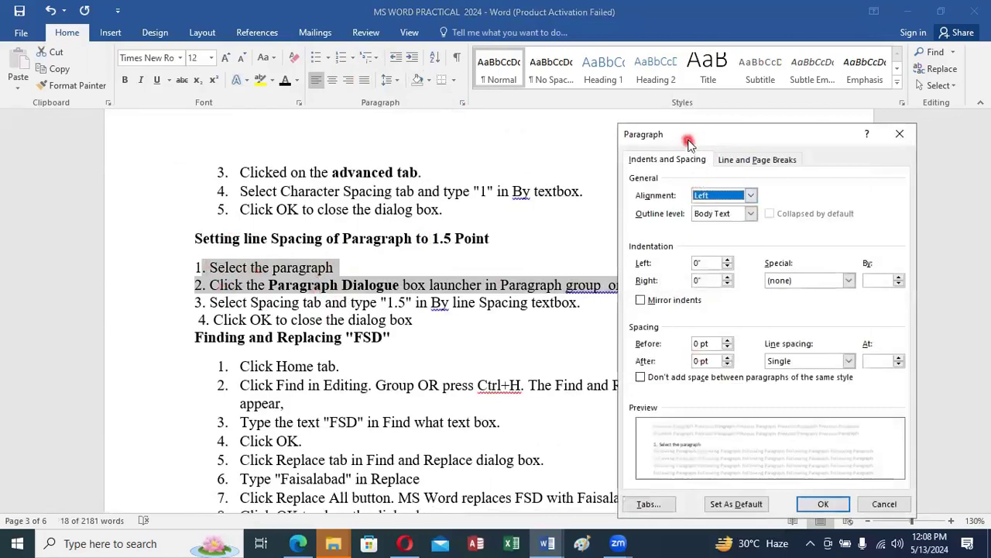
pyautogui.moveTo(686, 141); pyautogui.dragTo(229, 60)
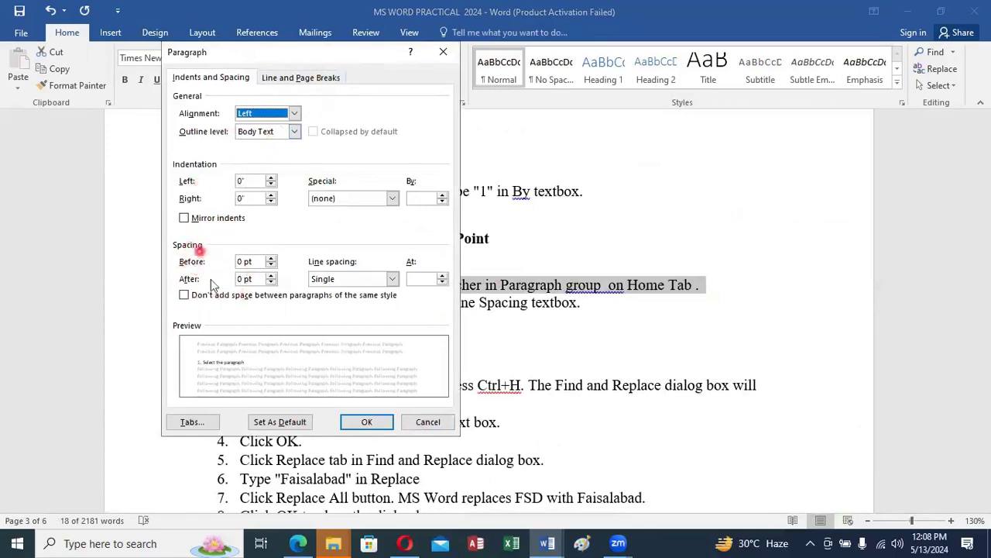
pyautogui.click(391, 279)
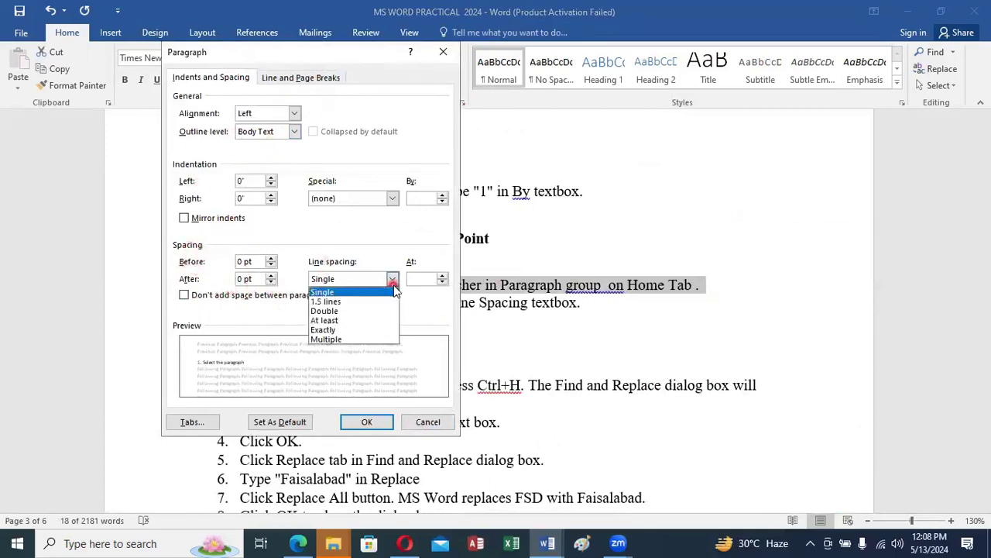
pyautogui.click(379, 301)
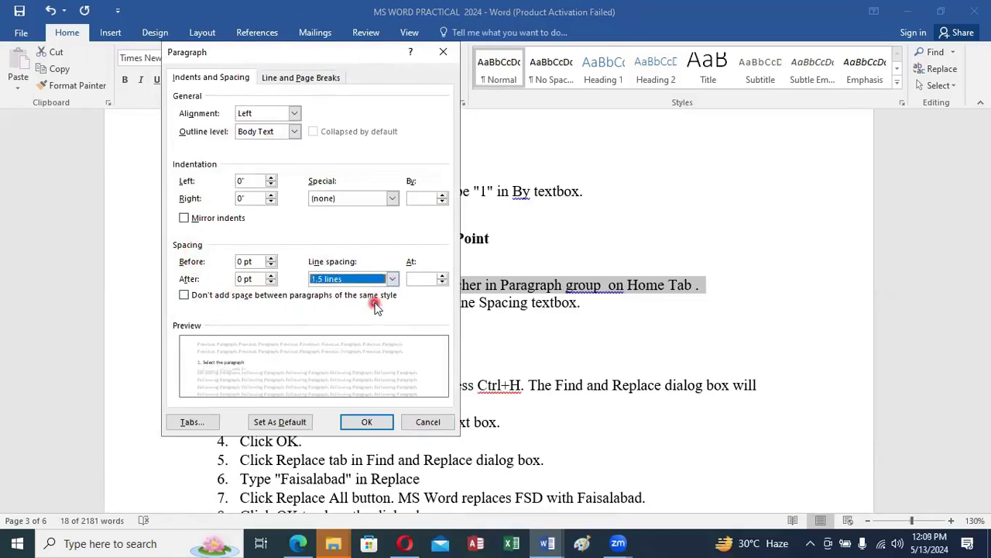
pyautogui.click(392, 279)
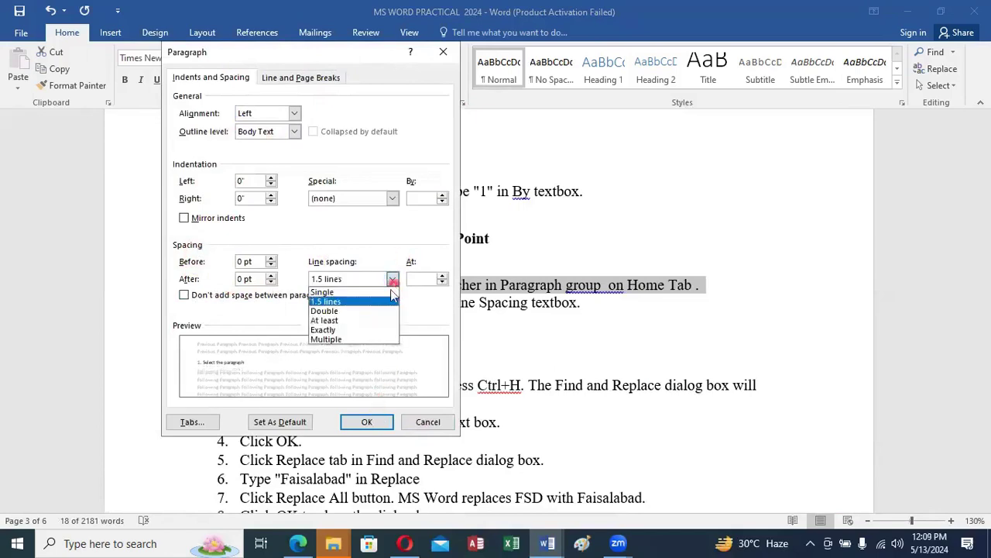
pyautogui.click(380, 313)
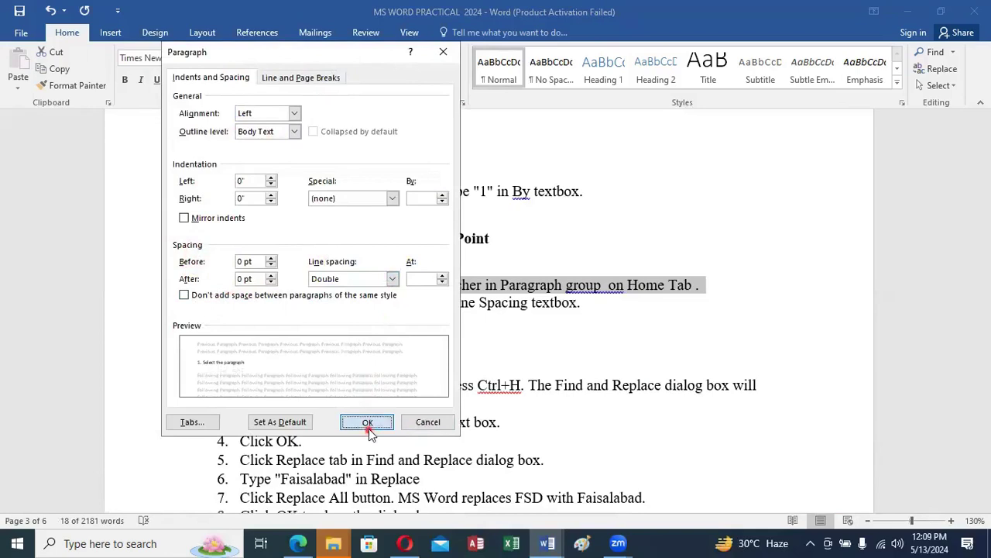
pyautogui.click(364, 423)
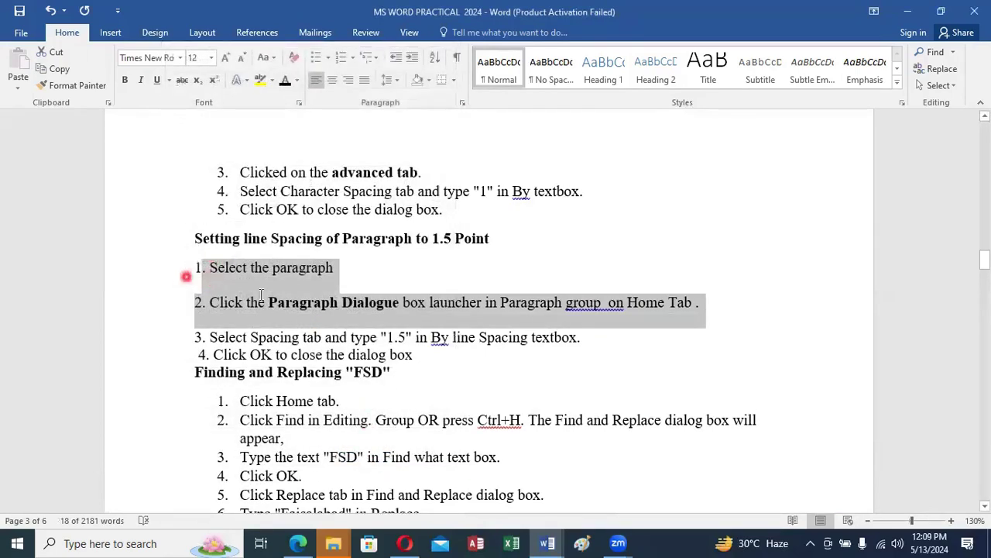
pyautogui.click(278, 302)
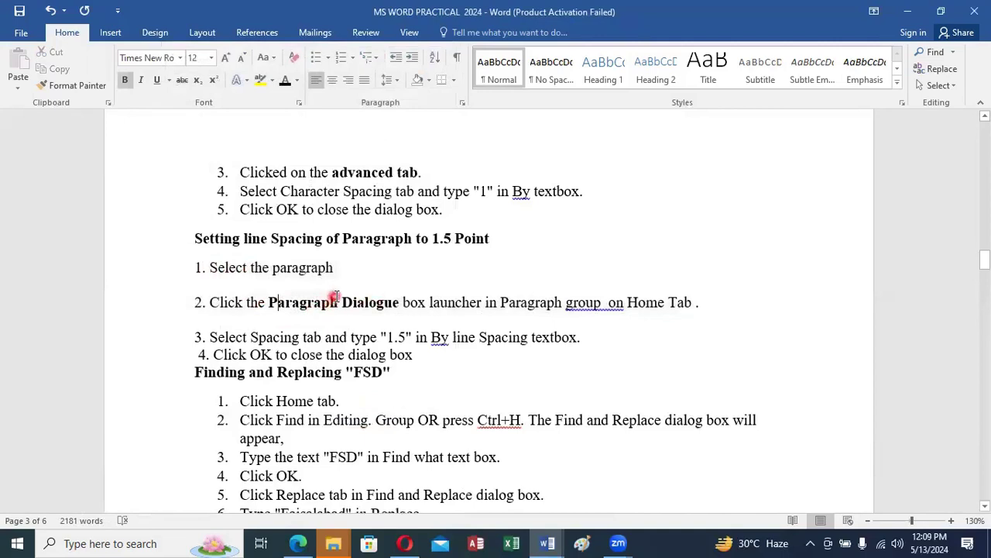
pyautogui.scroll(-1, 335, 297)
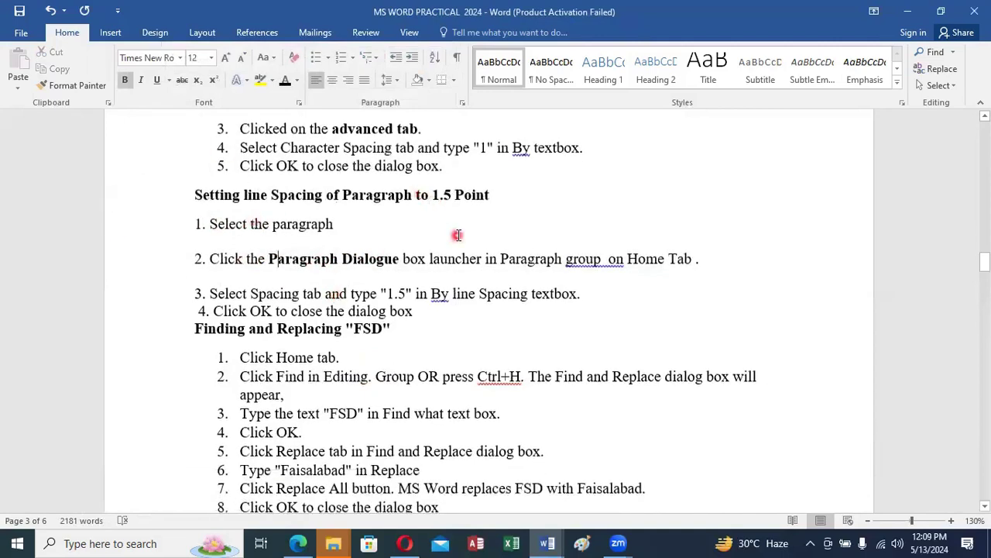
pyautogui.scroll(3, 458, 234)
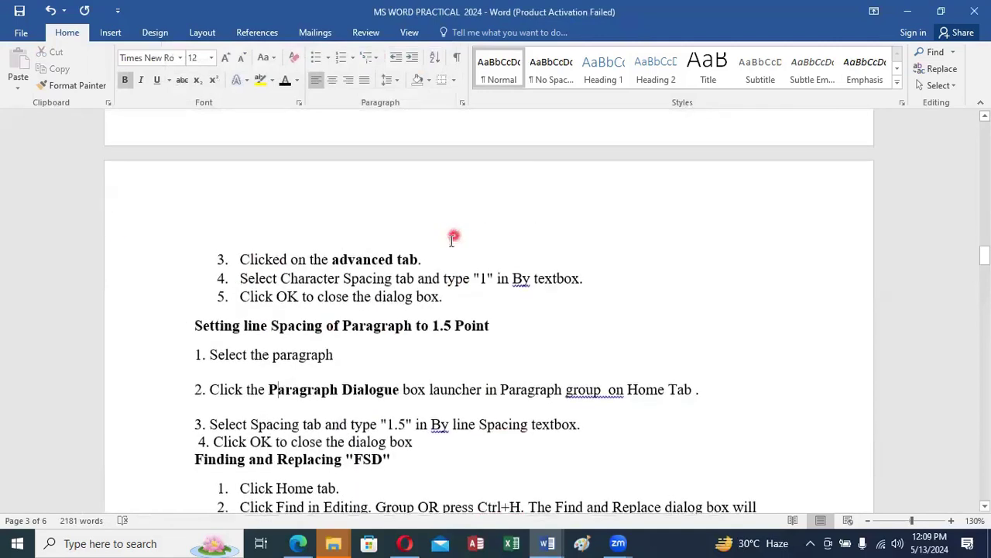
pyautogui.scroll(-2, 453, 240)
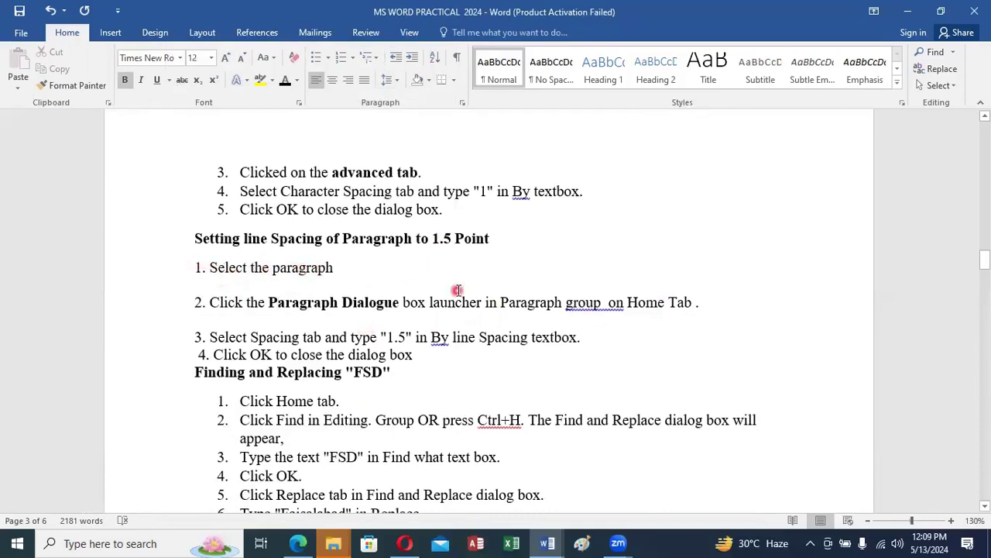
pyautogui.scroll(-1, 457, 289)
pyautogui.scroll(-1, 457, 290)
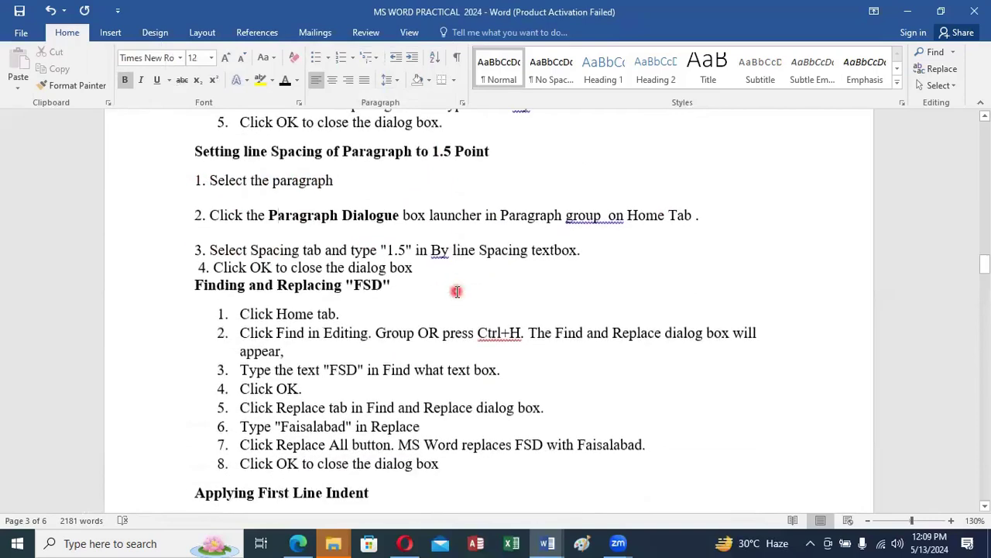
pyautogui.scroll(-1, 457, 292)
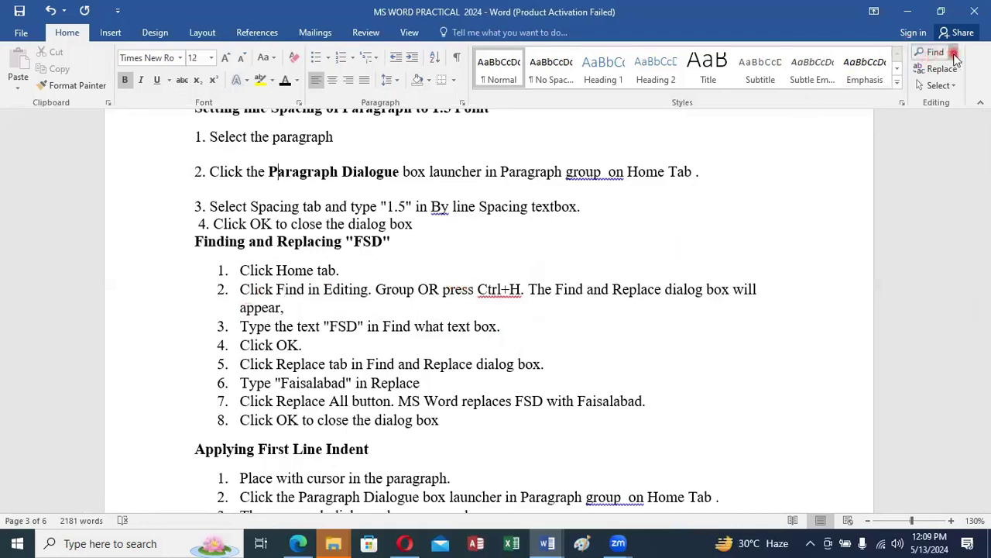
pyautogui.click(954, 55)
pyautogui.click(933, 72)
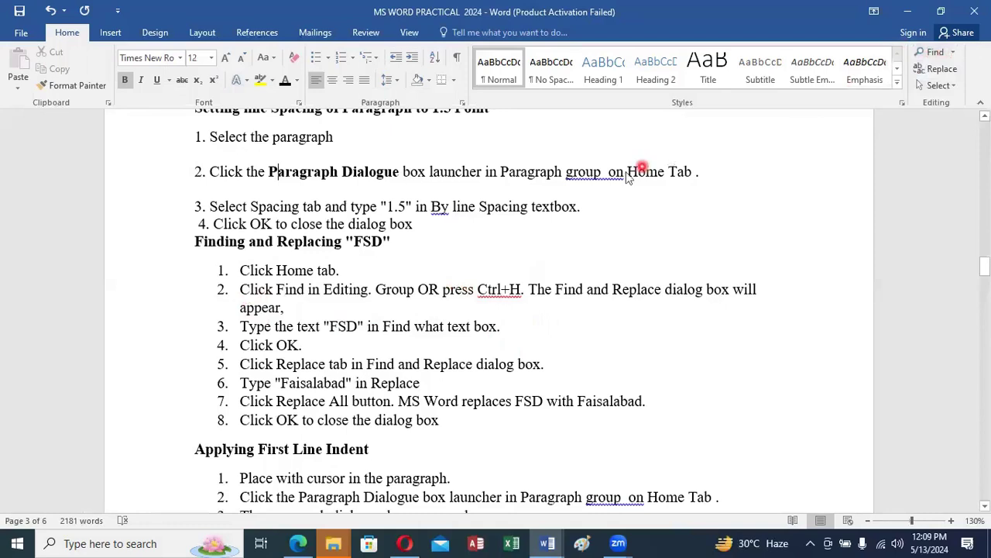
pyautogui.click(97, 151)
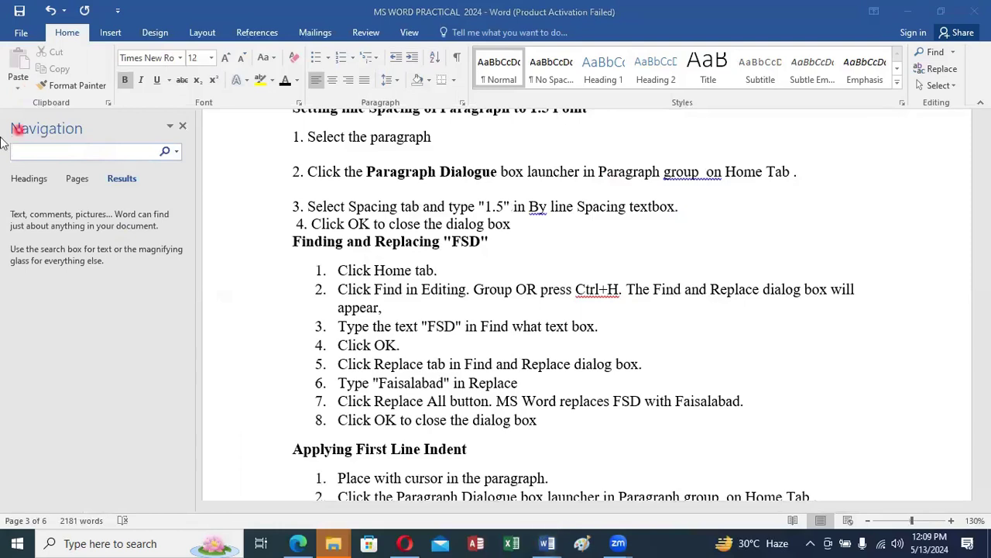
pyautogui.click(109, 151)
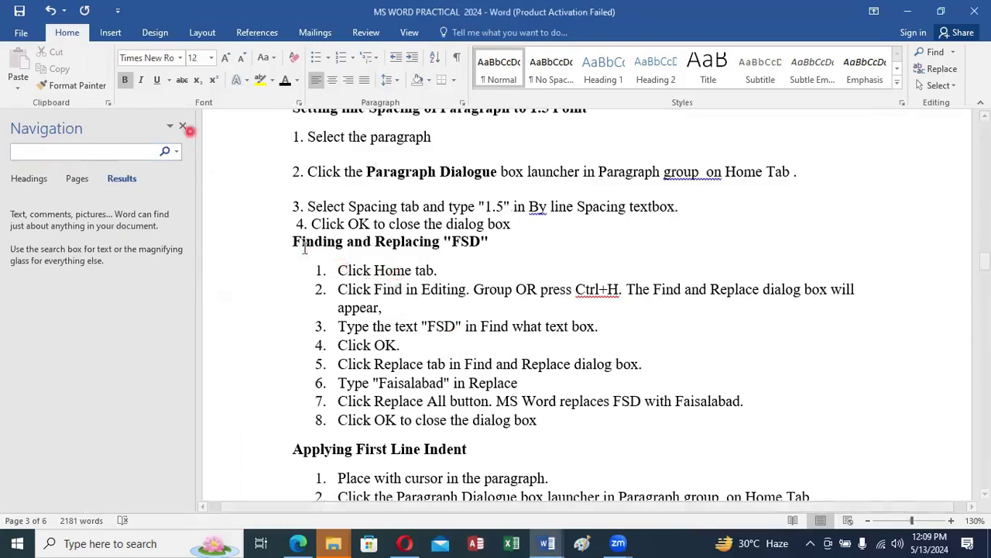
pyautogui.press('Escape')
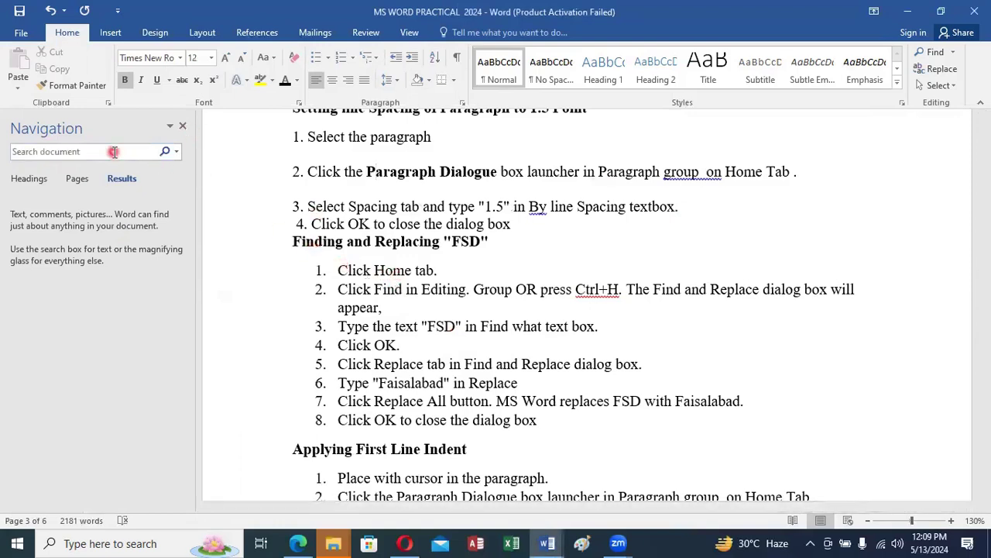
pyautogui.click(109, 151)
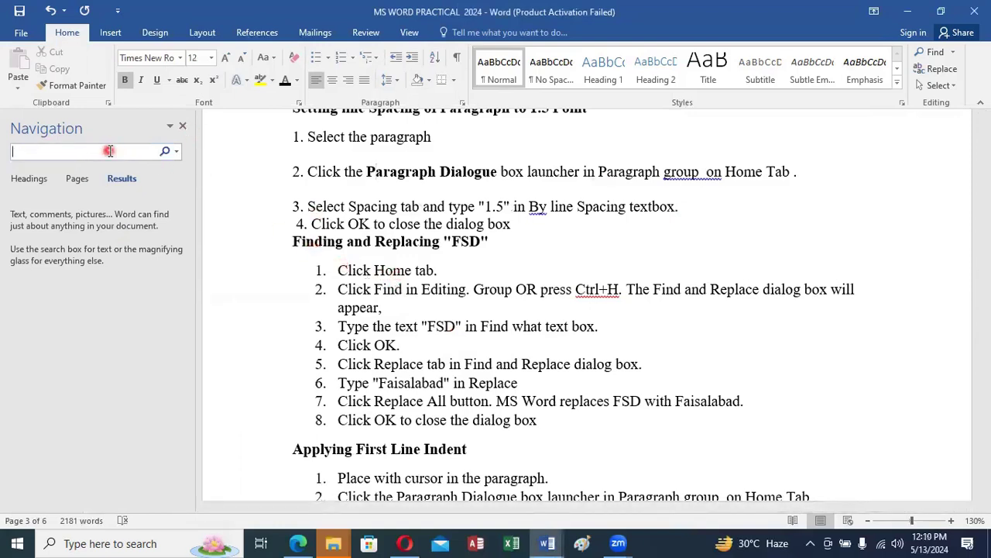
pyautogui.click(939, 69)
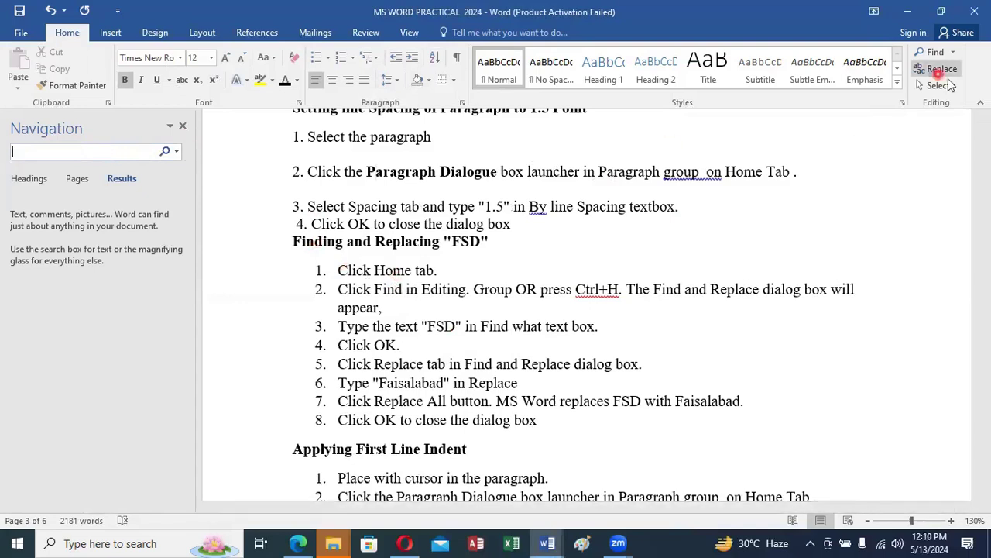
pyautogui.click(373, 249)
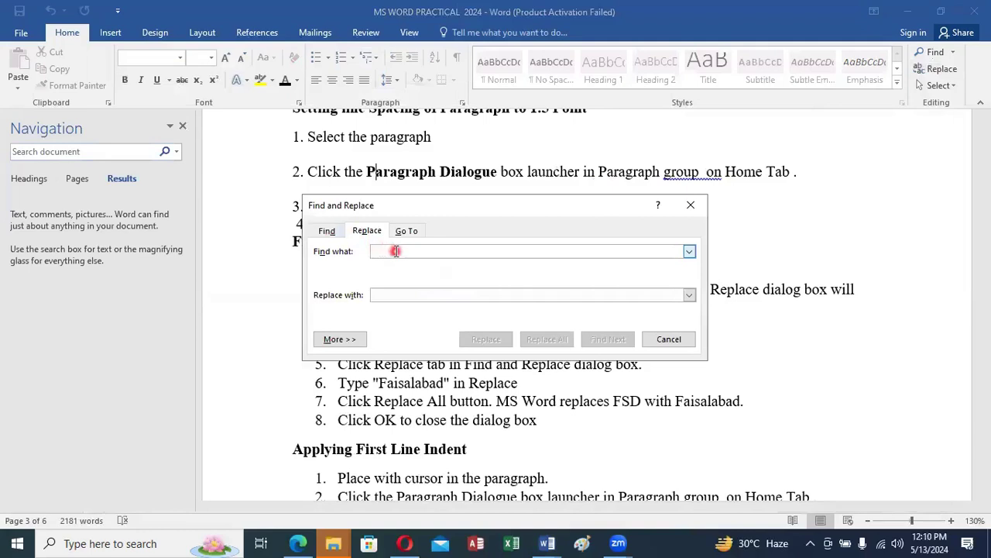
pyautogui.click(395, 295)
pyautogui.click(691, 204)
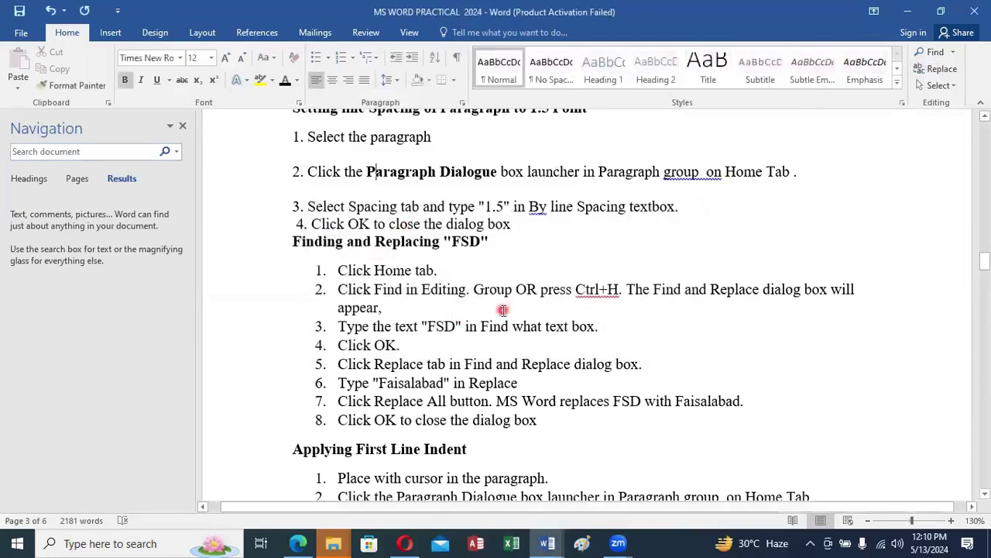
# - Scroll down to the Applying First Line Indent steps
pyautogui.scroll(-1, 493, 388)
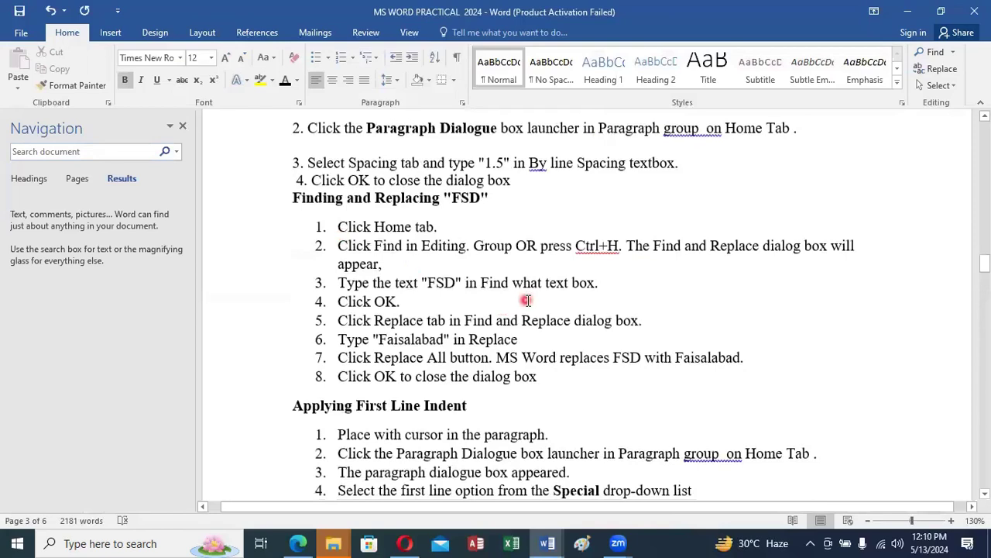
pyautogui.scroll(-3, 346, 389)
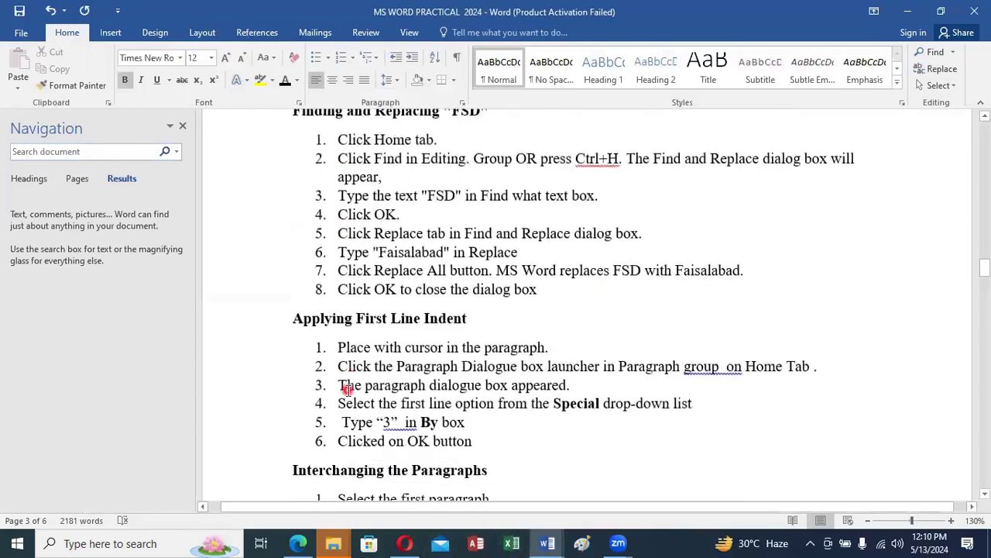
pyautogui.scroll(-1, 346, 391)
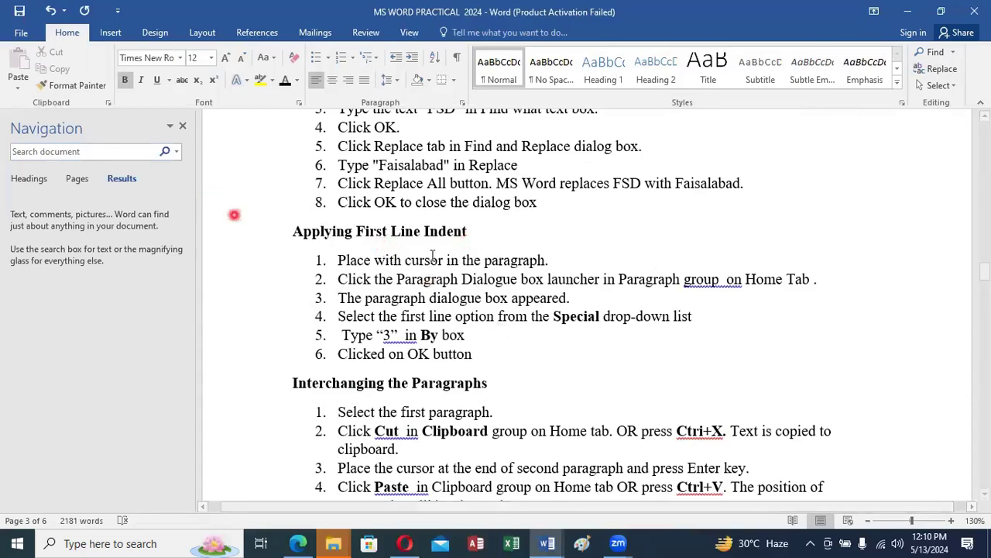
# - Switch to the 45353 document window from the taskbar
pyautogui.click(547, 543)
pyautogui.click(687, 480)
pyautogui.moveTo(778, 303); pyautogui.dragTo(137, 178)
# - Give the italic 'Video provides' paragraph a First line special indent of 1.4 inches
pyautogui.click(138, 194)
pyautogui.click(139, 176)
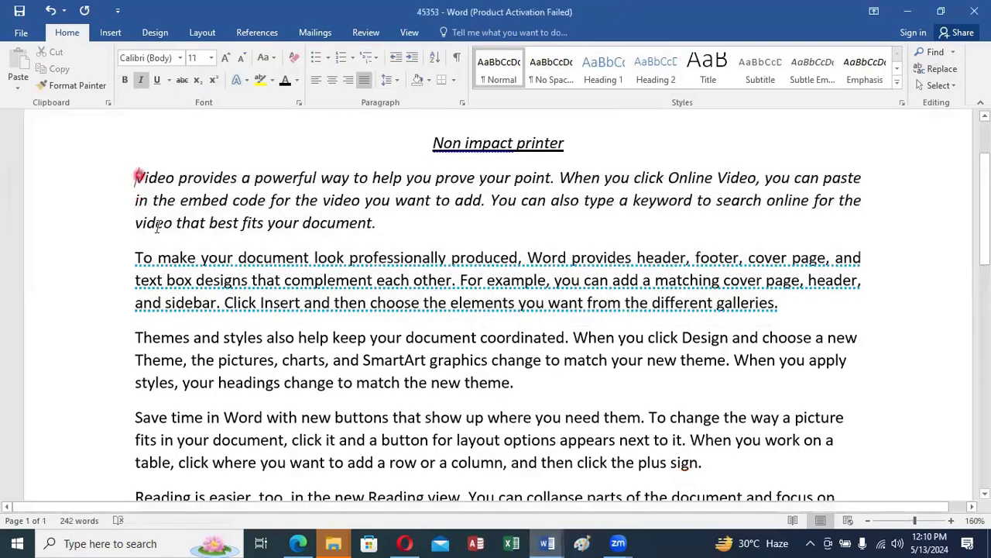
pyautogui.click(462, 103)
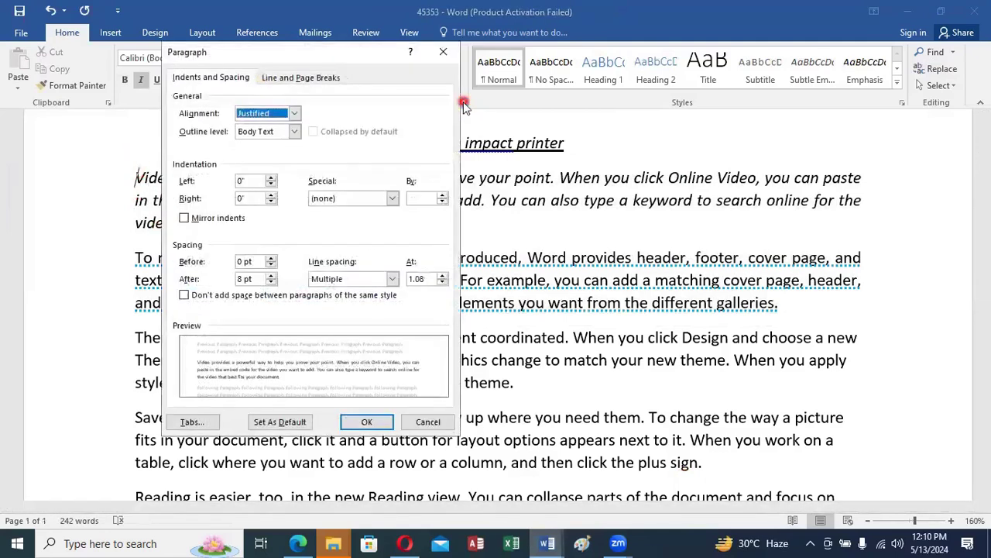
pyautogui.click(299, 80)
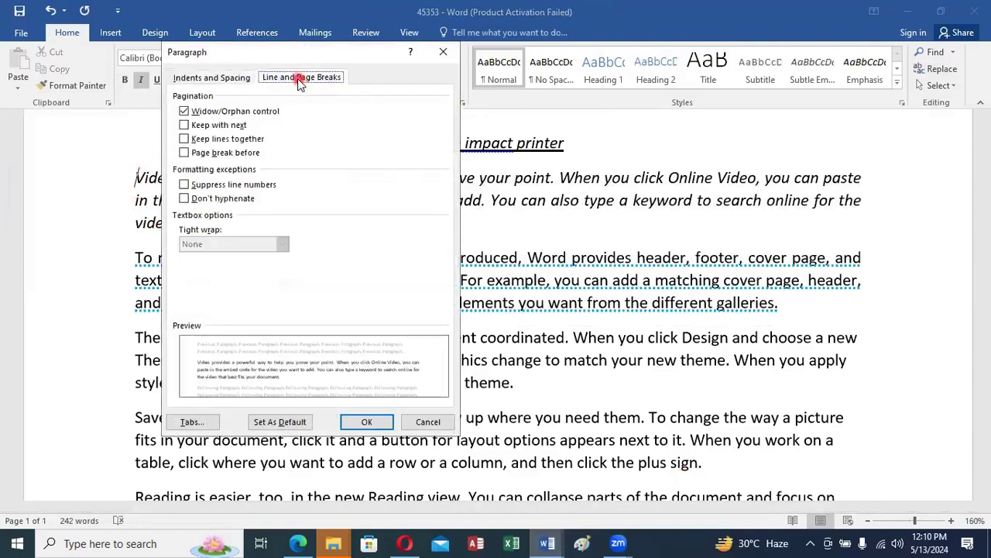
pyautogui.click(236, 78)
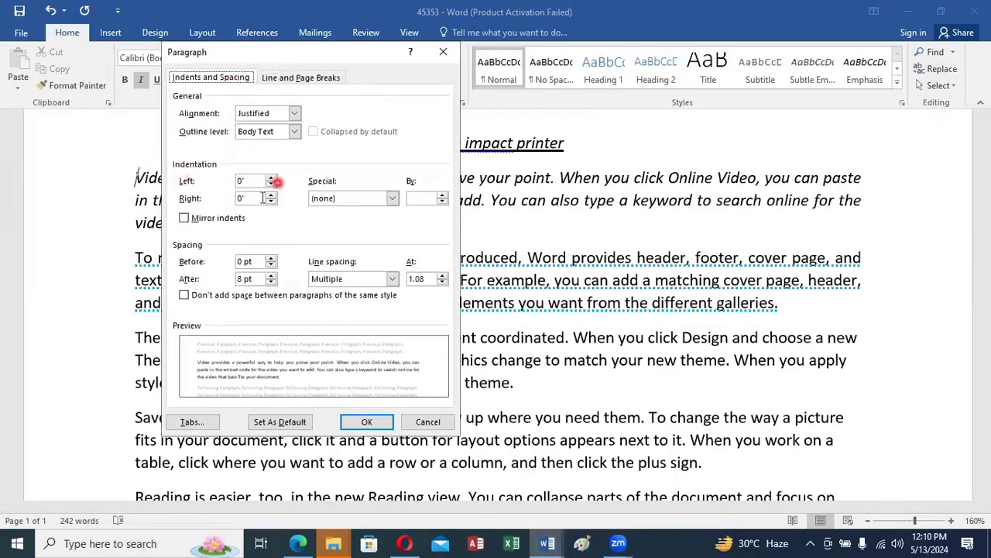
pyautogui.click(391, 199)
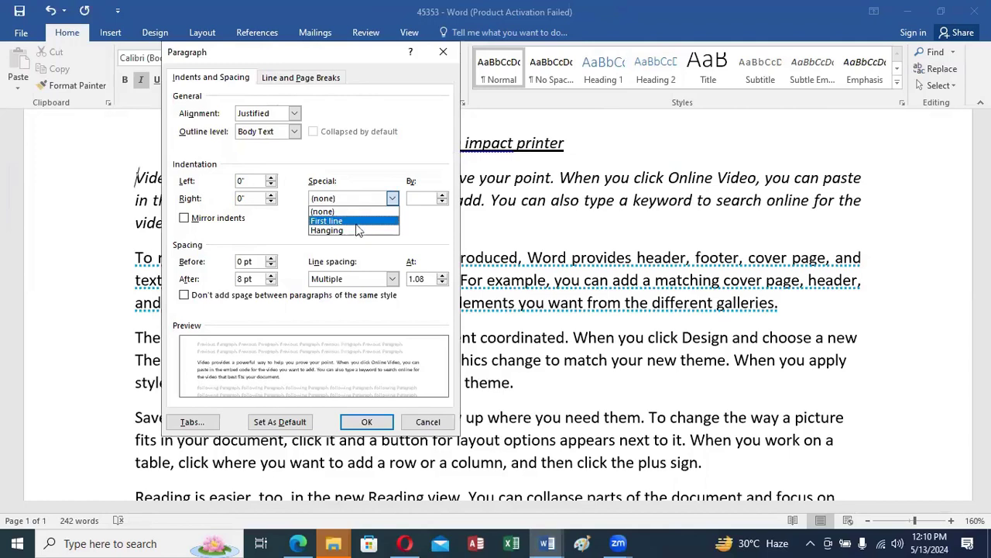
pyautogui.click(348, 221)
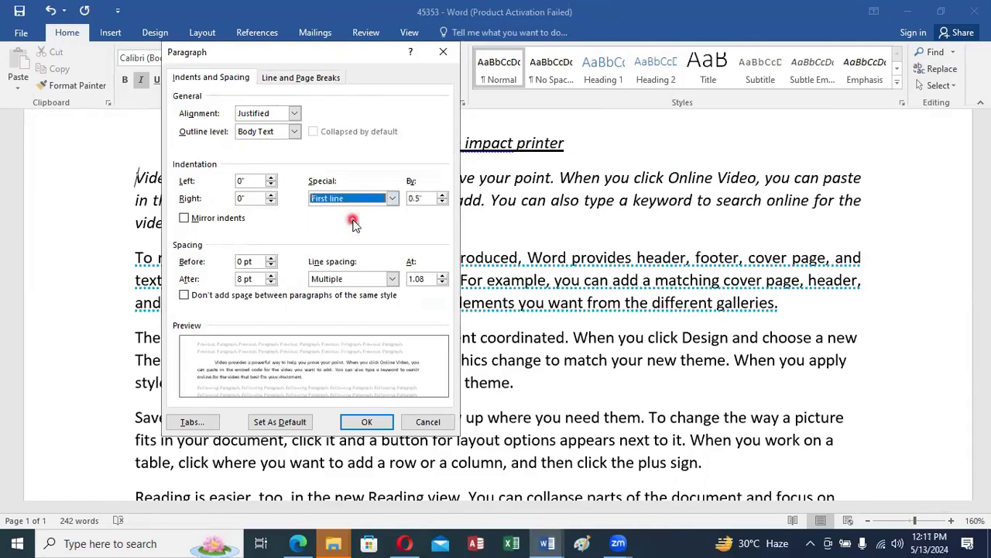
pyautogui.click(443, 197)
pyautogui.click(443, 196)
pyautogui.click(443, 197)
pyautogui.click(443, 196)
pyautogui.click(443, 197)
pyautogui.click(443, 197)
pyautogui.click(443, 197)
pyautogui.click(360, 424)
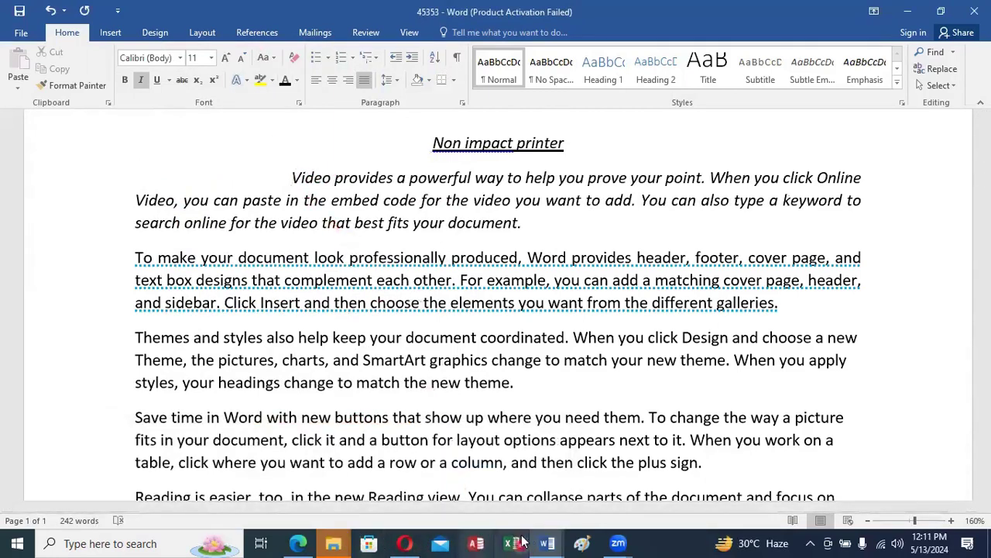
# - Switch to MS WORD PRACTICAL 2024 and scroll to the Interchanging the Paragraphs steps
pyautogui.click(547, 543)
pyautogui.click(364, 517)
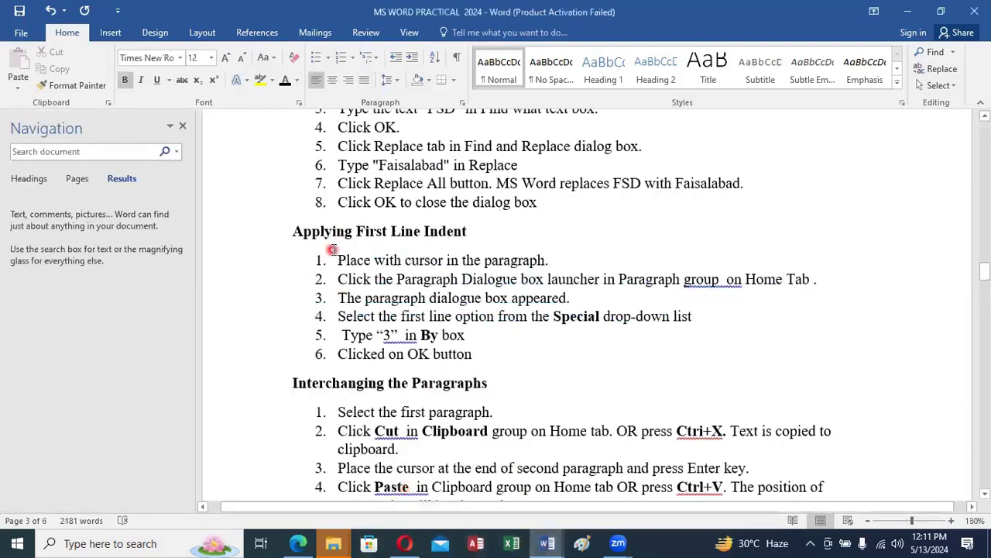
pyautogui.scroll(-1, 331, 248)
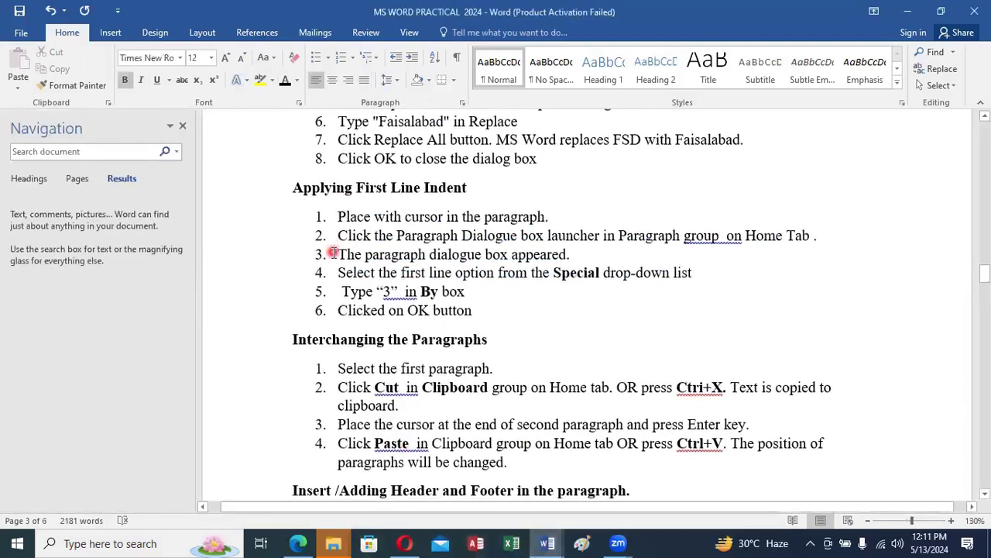
pyautogui.scroll(-3, 383, 264)
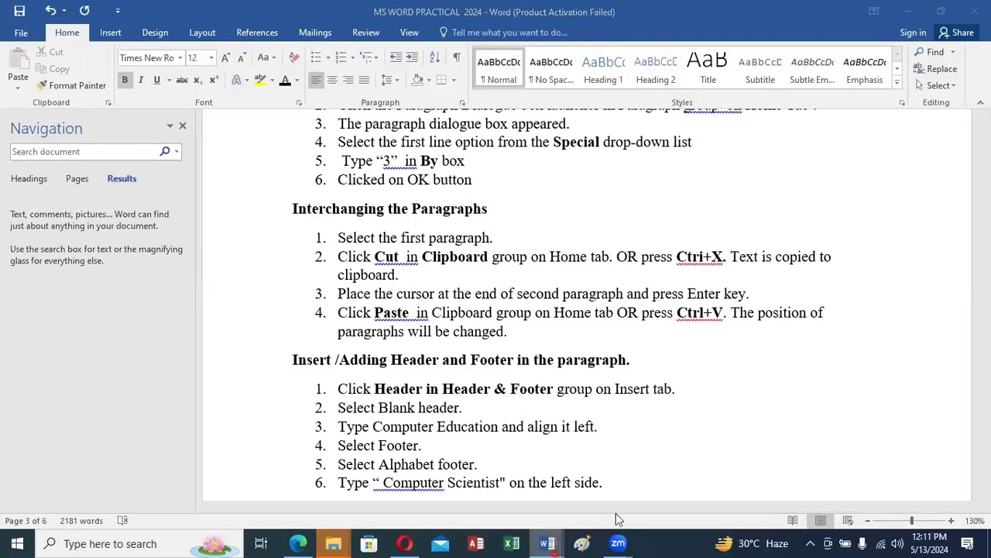
# - Switch to 45353 and cut the italic 'Video provides' paragraph
pyautogui.moveTo(548, 543)
pyautogui.click(702, 480)
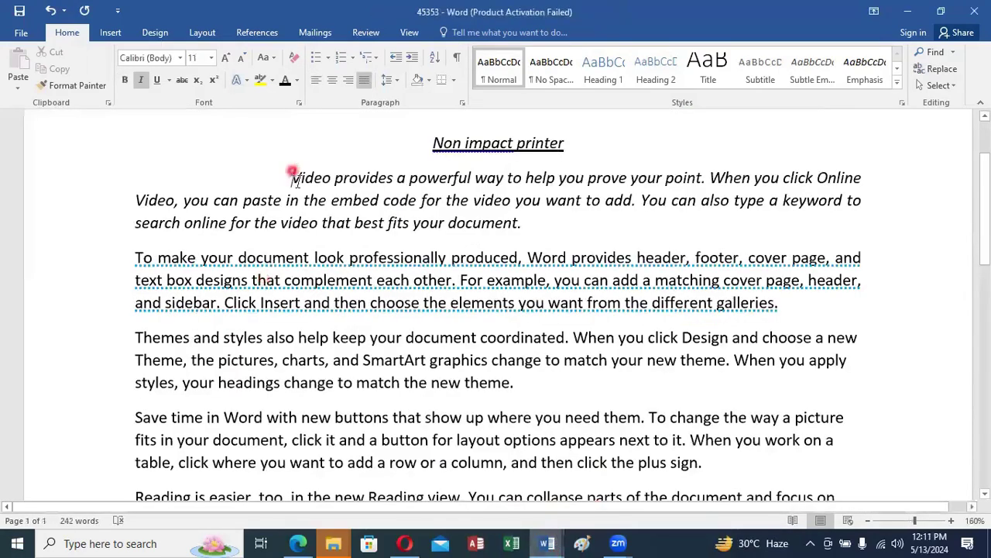
pyautogui.moveTo(293, 177); pyautogui.dragTo(503, 223)
pyautogui.hotkey('ctrl', 'c')
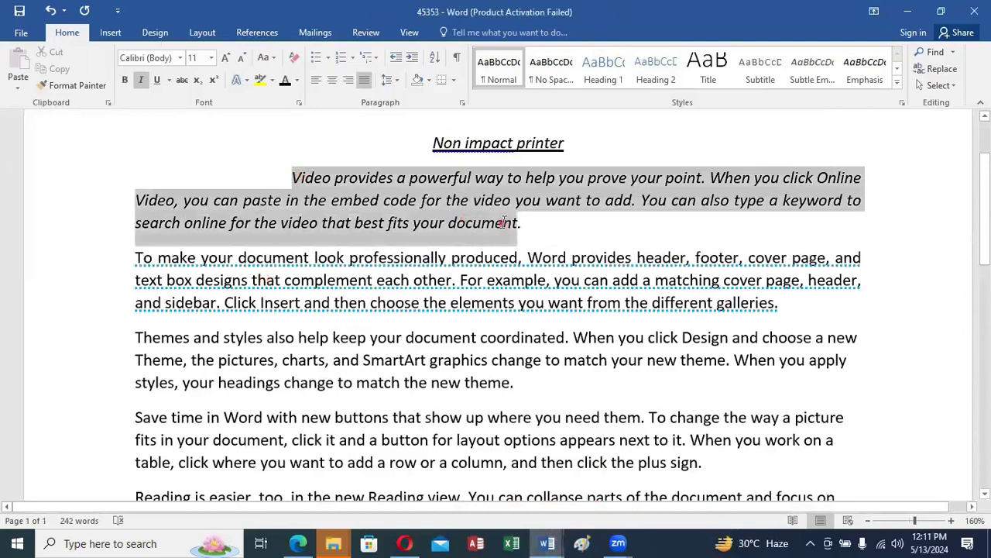
pyautogui.click(55, 53)
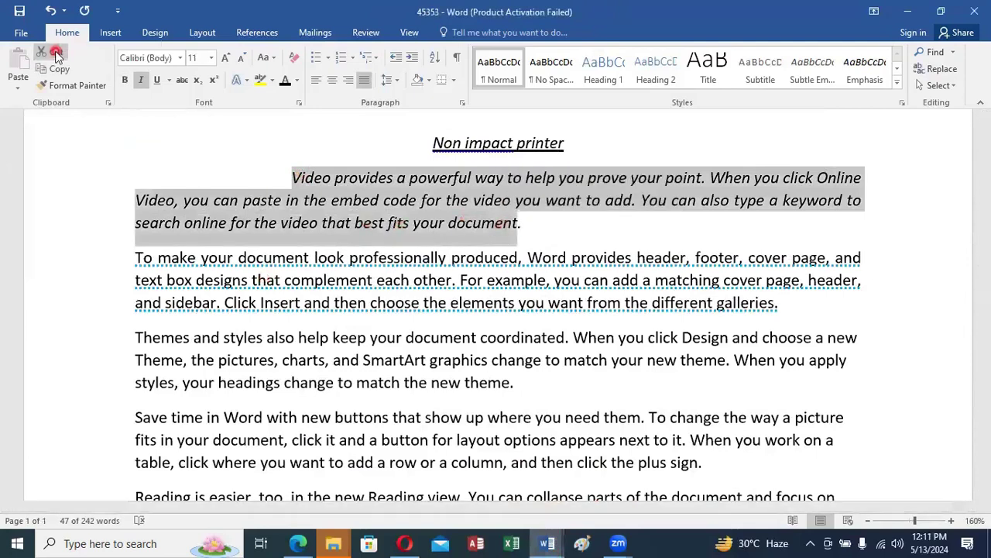
# - Paste the cut paragraph on a new line below the final 'Reading is easier' paragraph
pyautogui.scroll(-2, 535, 230)
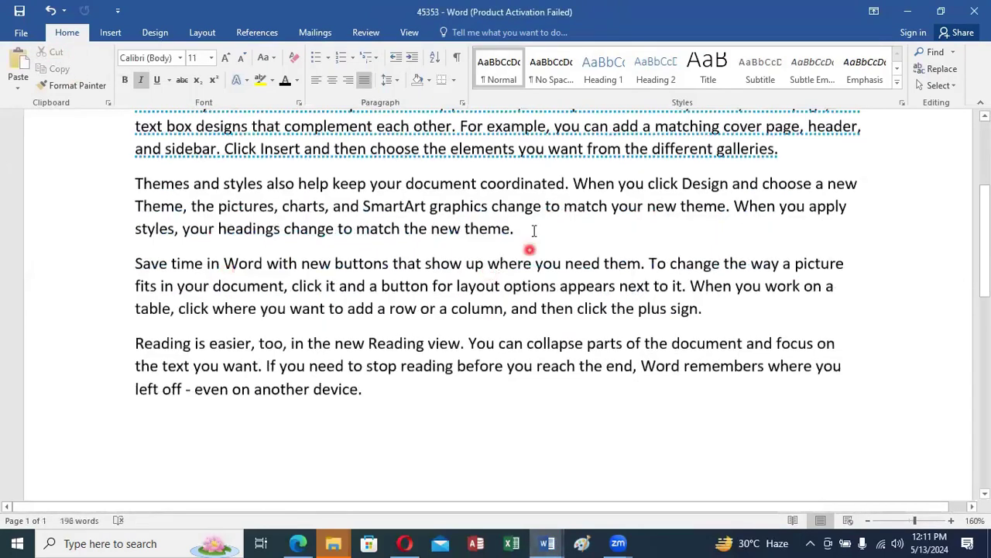
pyautogui.click(533, 230)
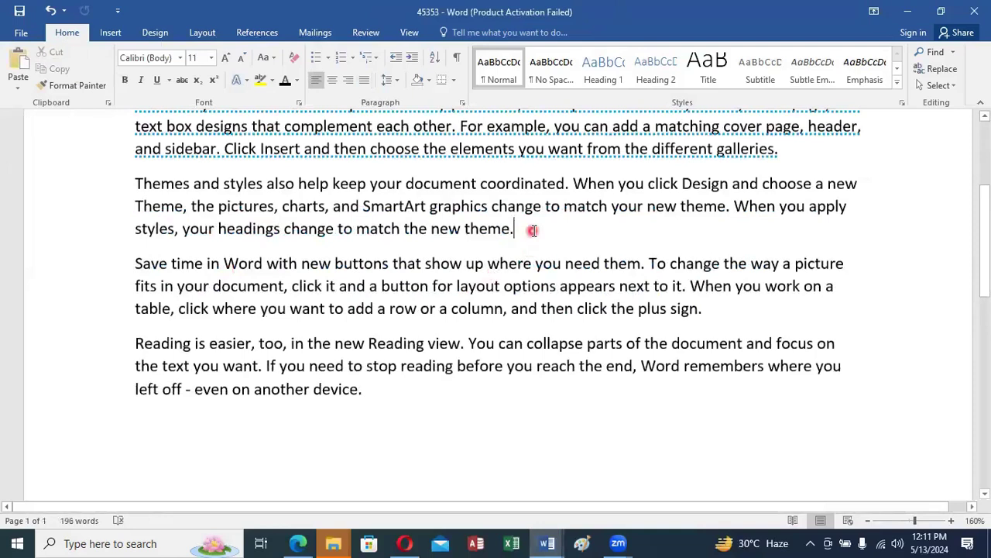
pyautogui.press('Return')
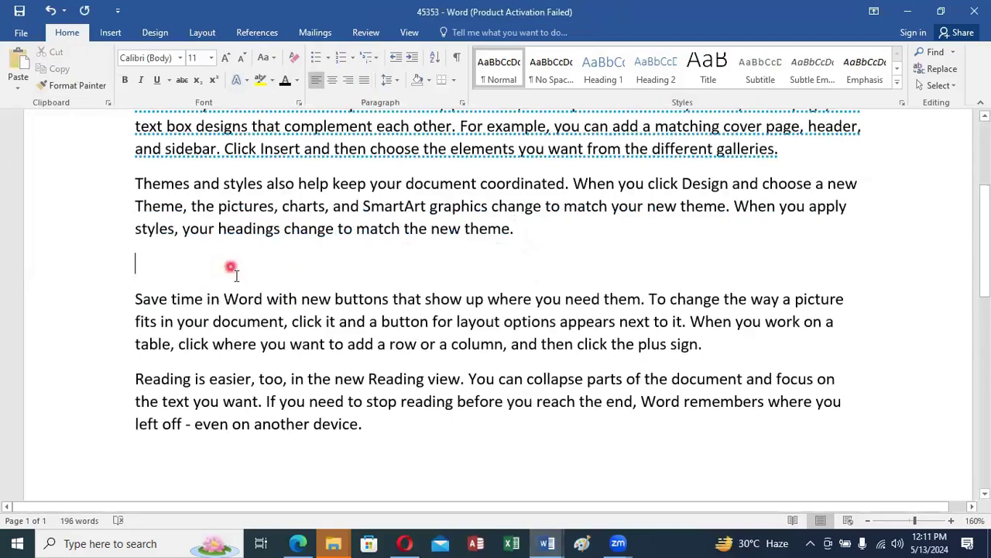
pyautogui.scroll(-3, 230, 266)
pyautogui.press('Return')
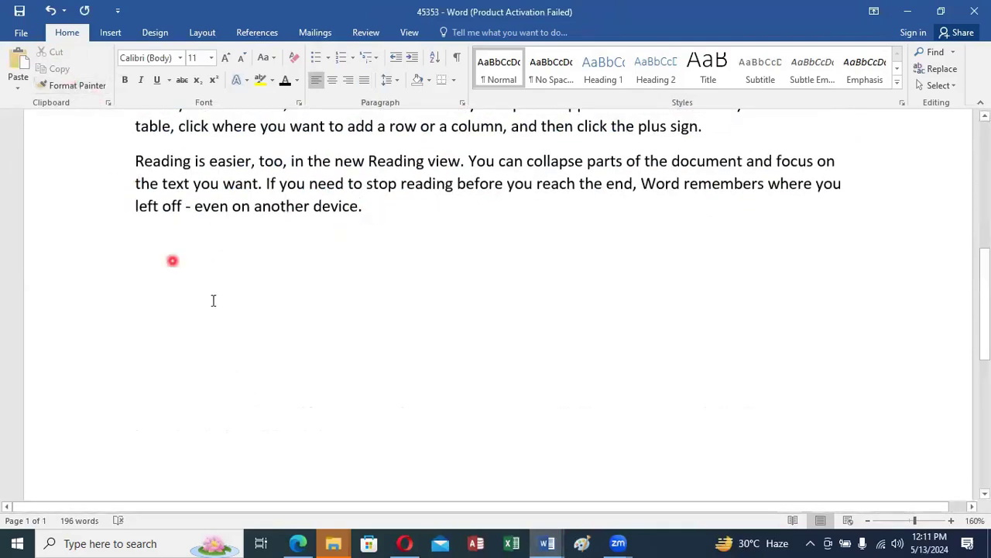
pyautogui.click(371, 201)
pyautogui.press('Down')
pyautogui.hotkey('ctrl', 'v')
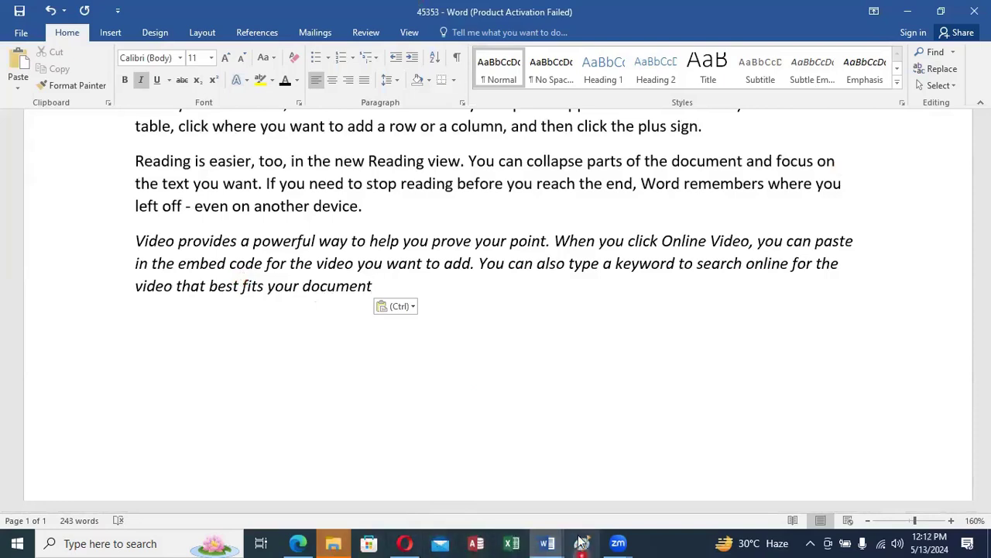
# - Switch to MS WORD PRACTICAL 2024 and scroll to the header-and-footer and page-number steps
pyautogui.click(548, 542)
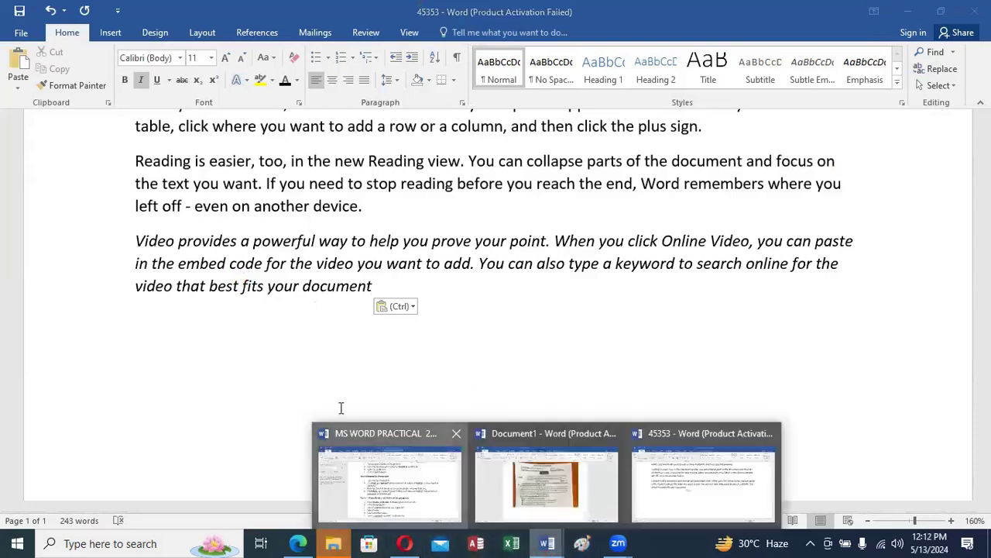
pyautogui.click(341, 405)
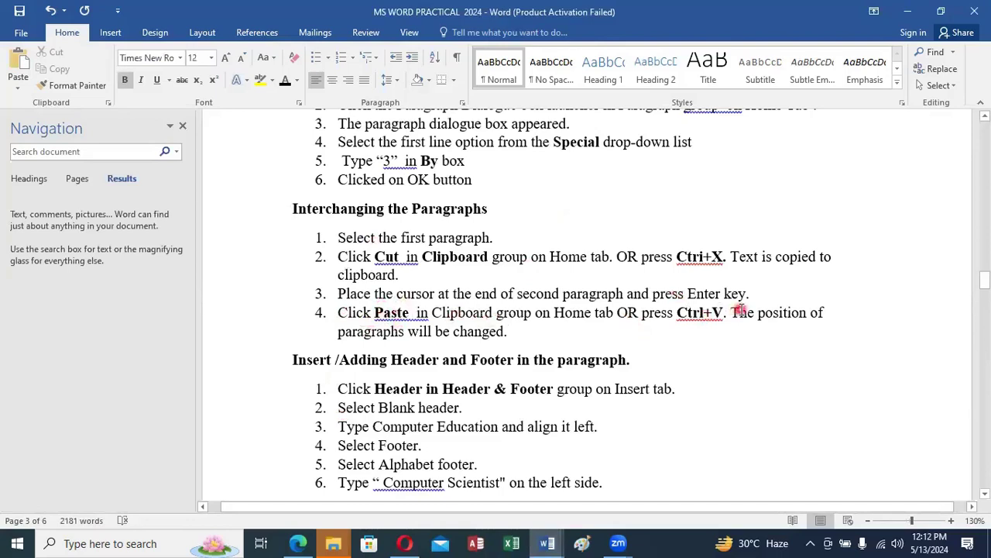
pyautogui.scroll(-2, 729, 313)
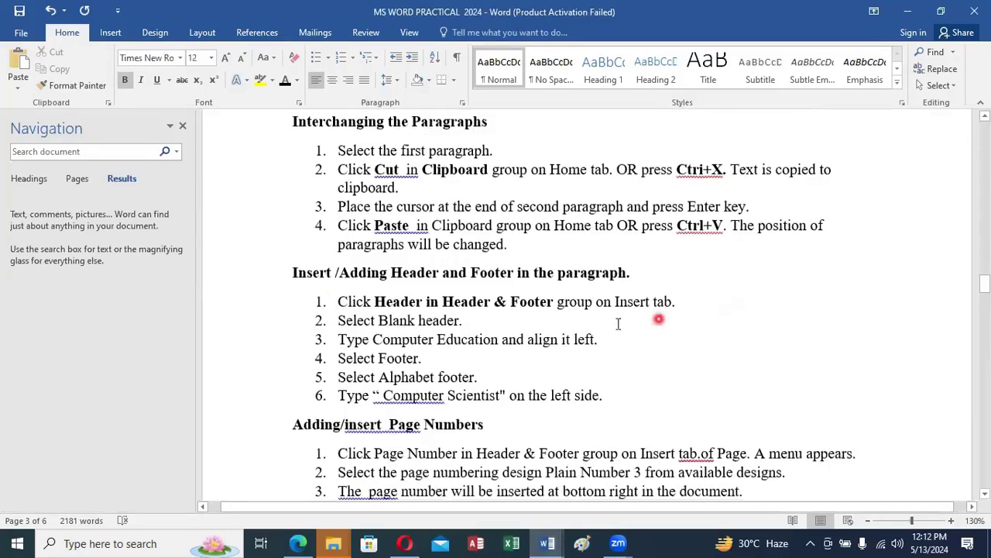
pyautogui.scroll(-1, 371, 257)
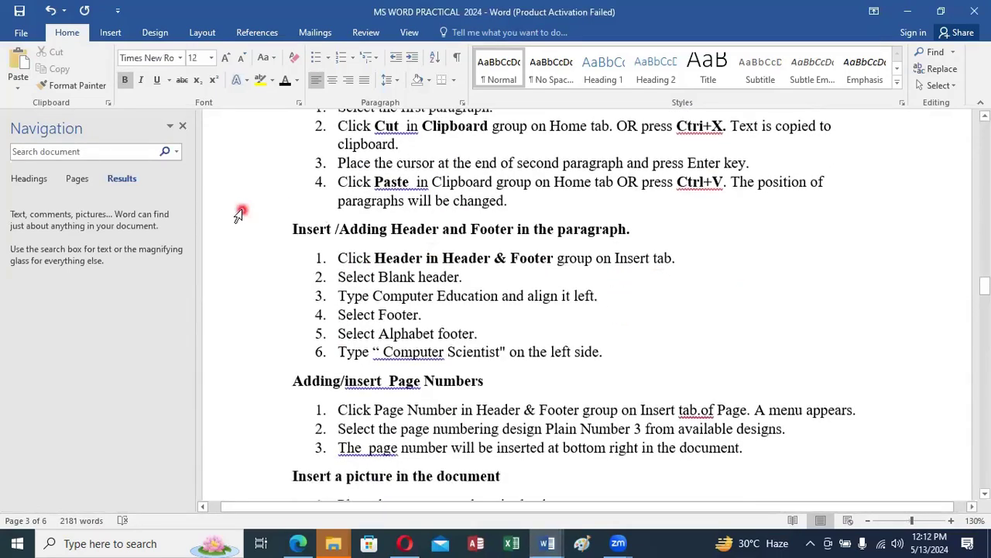
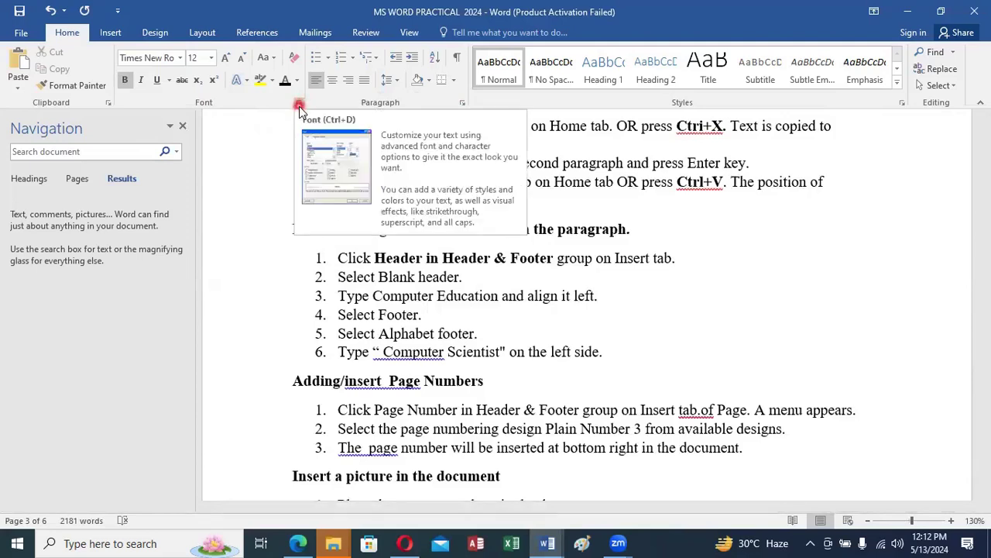
# - Open the Insert tab and scroll the notes to the header, footer and page number steps
pyautogui.click(110, 34)
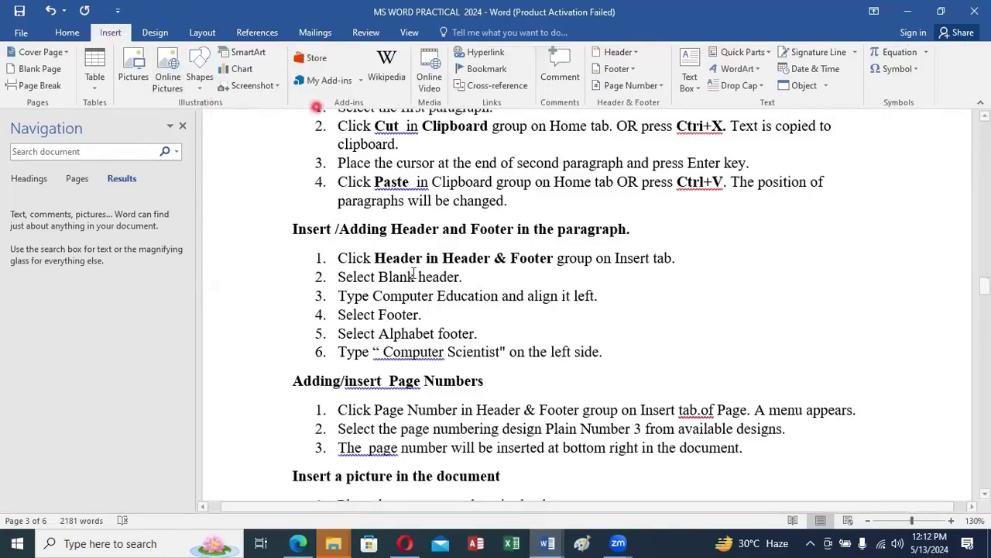
pyautogui.scroll(-1, 332, 255)
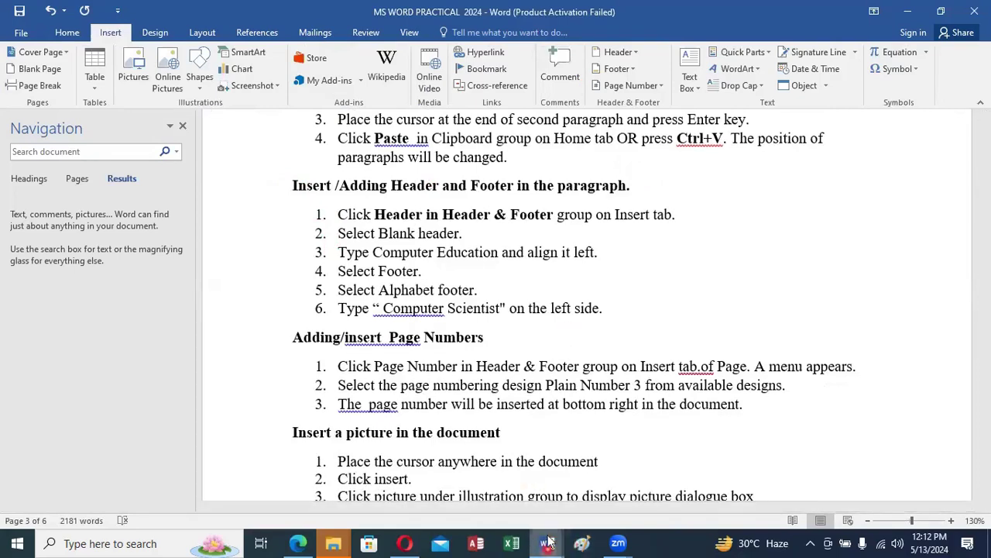
# - In document 45353, insert a Blank header reading 'Computer hub' and close header editing
pyautogui.moveTo(548, 543)
pyautogui.click(664, 496)
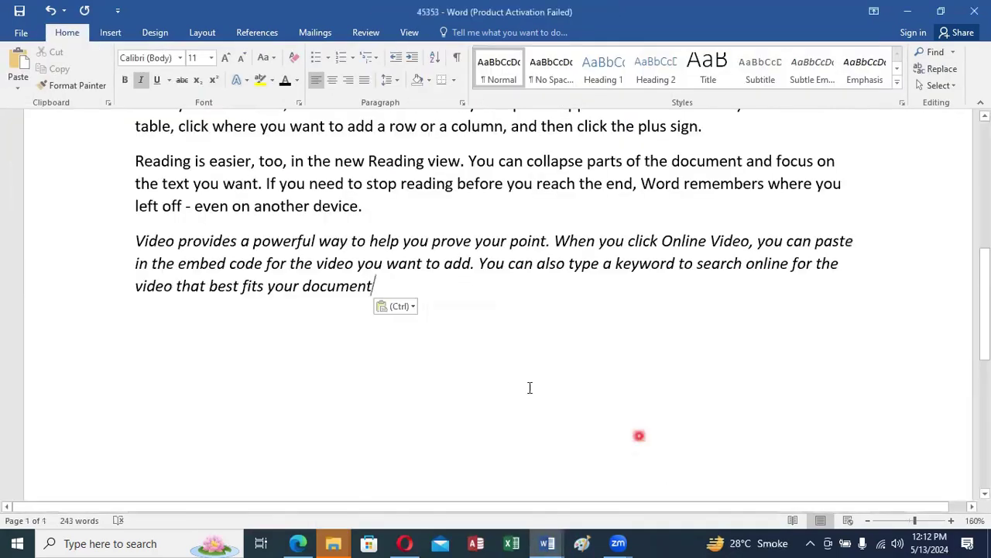
pyautogui.click(111, 34)
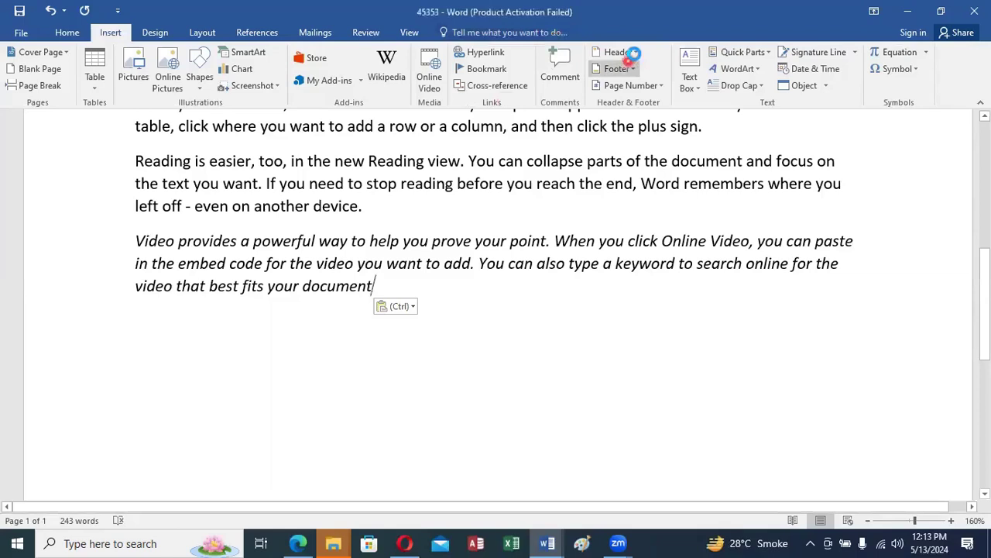
pyautogui.click(633, 52)
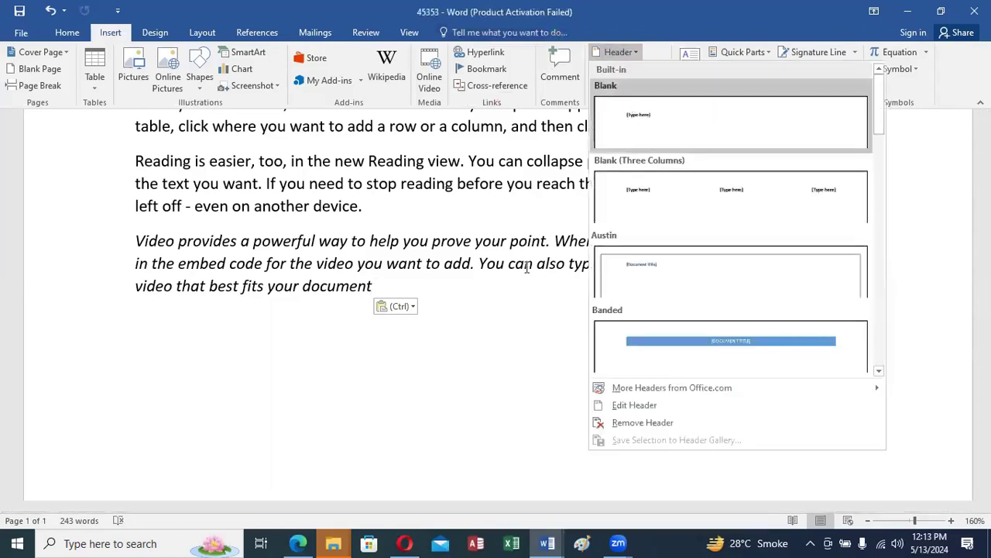
pyautogui.press('Return')
pyautogui.press('Delete')
pyautogui.click(445, 221)
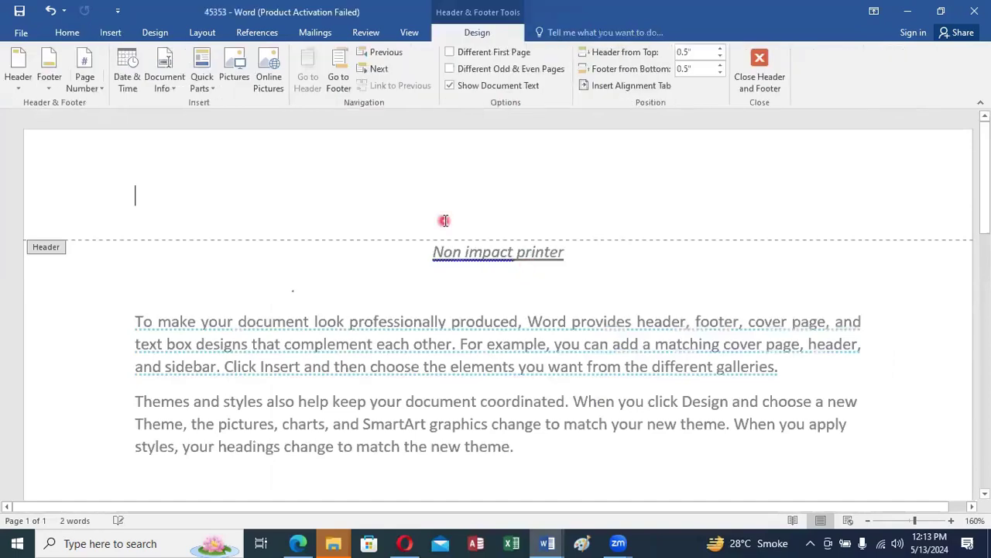
pyautogui.write('rt')
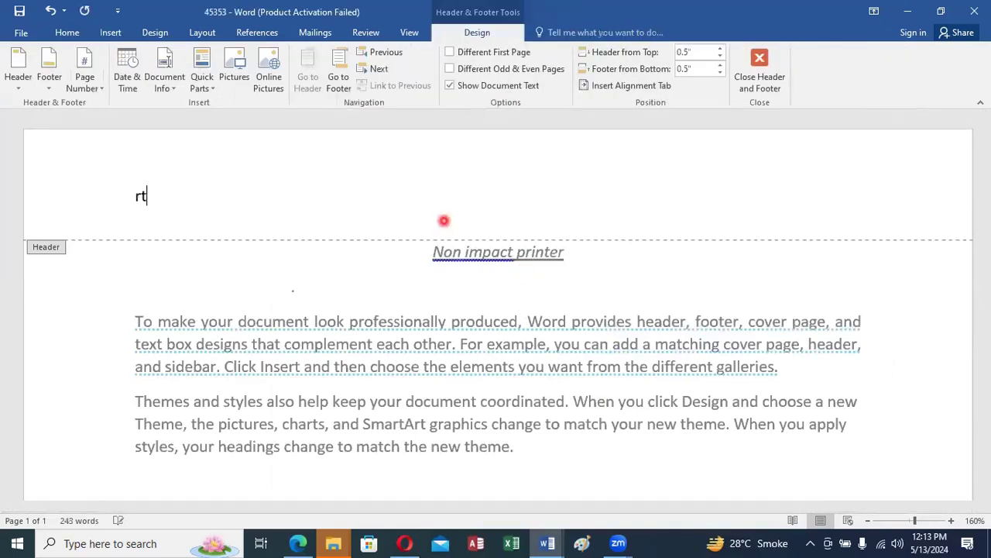
pyautogui.write('puter hub')
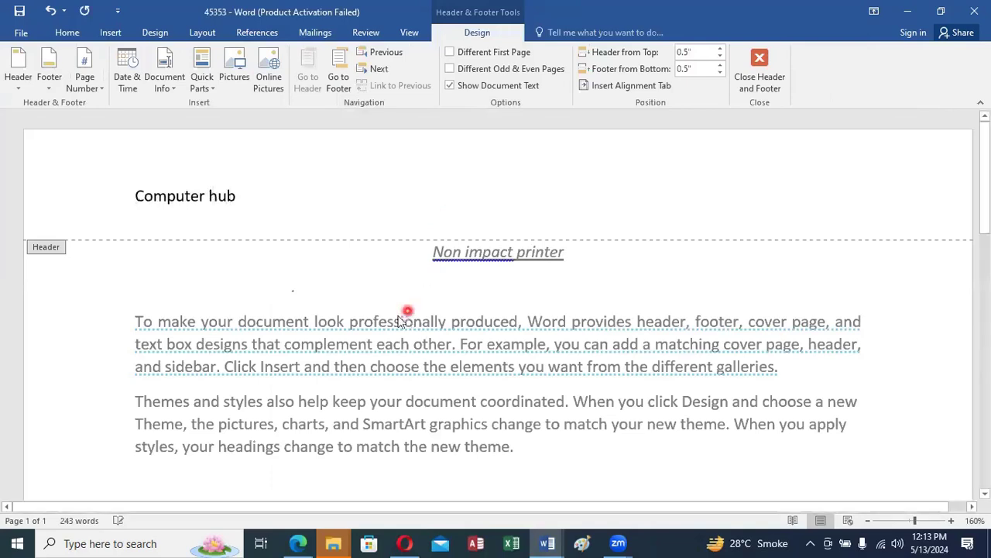
pyautogui.doubleClick(377, 321)
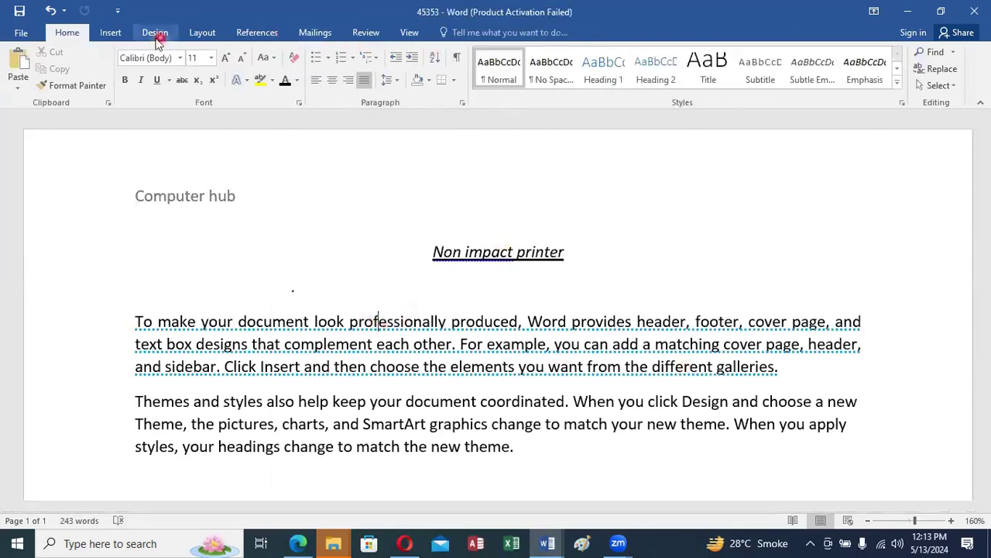
pyautogui.click(112, 34)
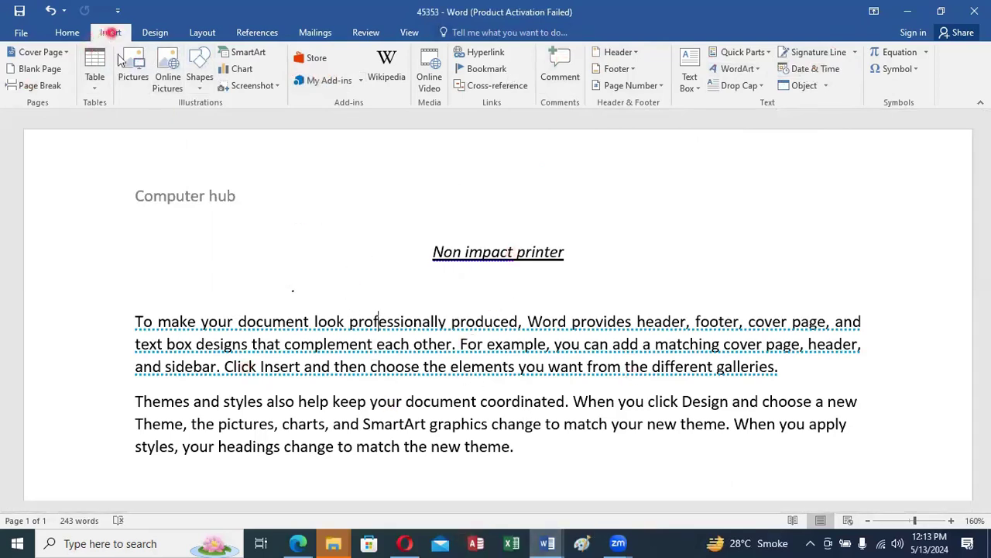
pyautogui.click(136, 71)
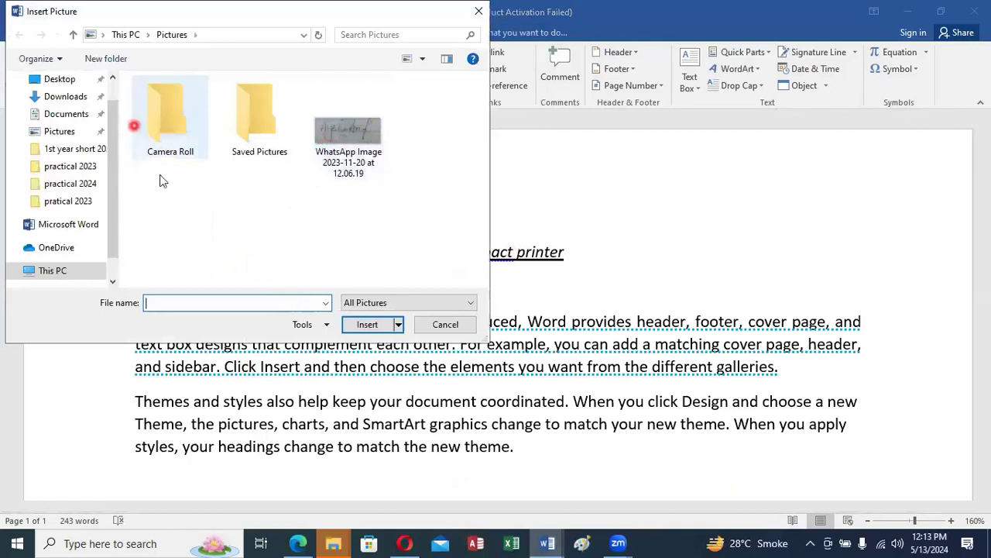
pyautogui.click(372, 326)
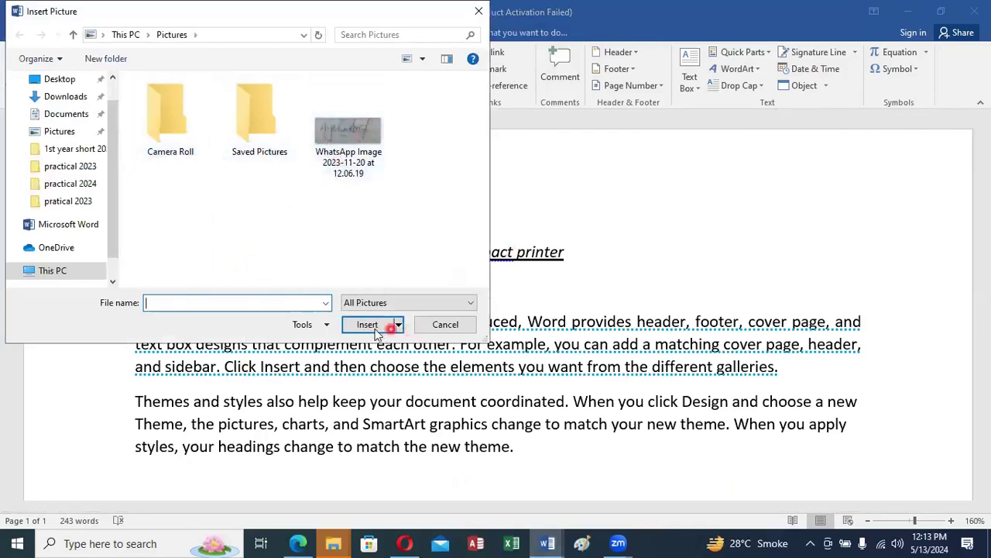
pyautogui.click(445, 324)
pyautogui.moveTo(275, 10); pyautogui.dragTo(278, 170)
pyautogui.click(478, 172)
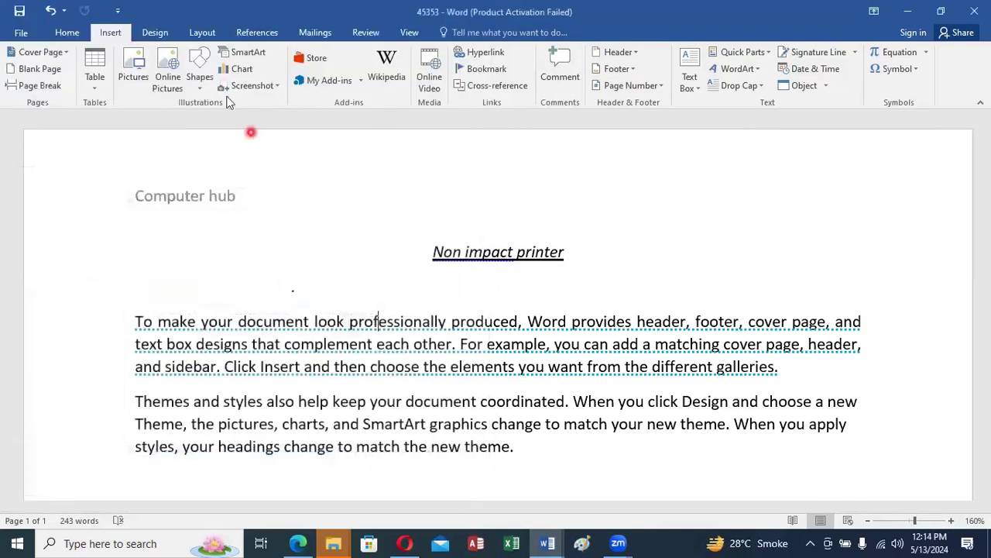
pyautogui.click(201, 91)
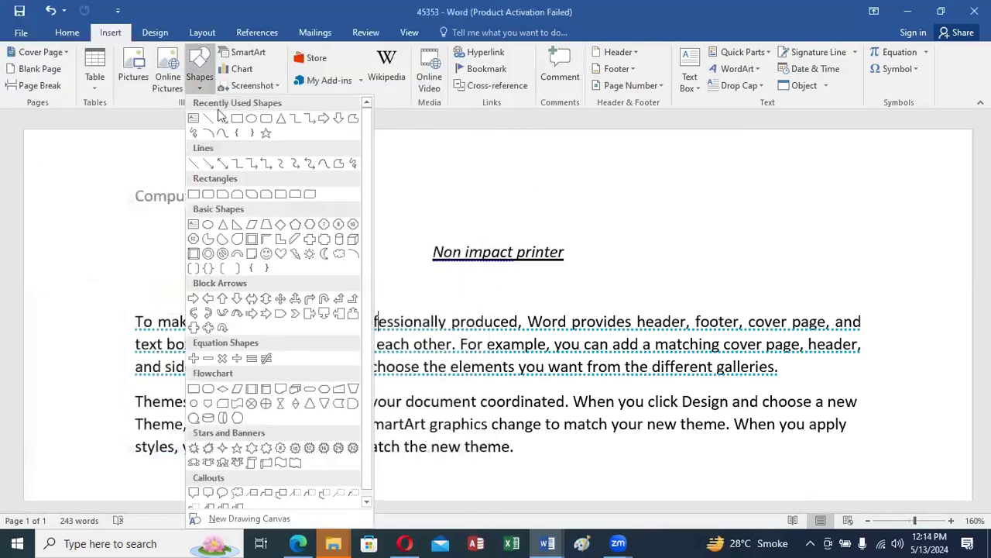
# - Draw a large rounded rectangle on the blank part of the page
pyautogui.click(264, 121)
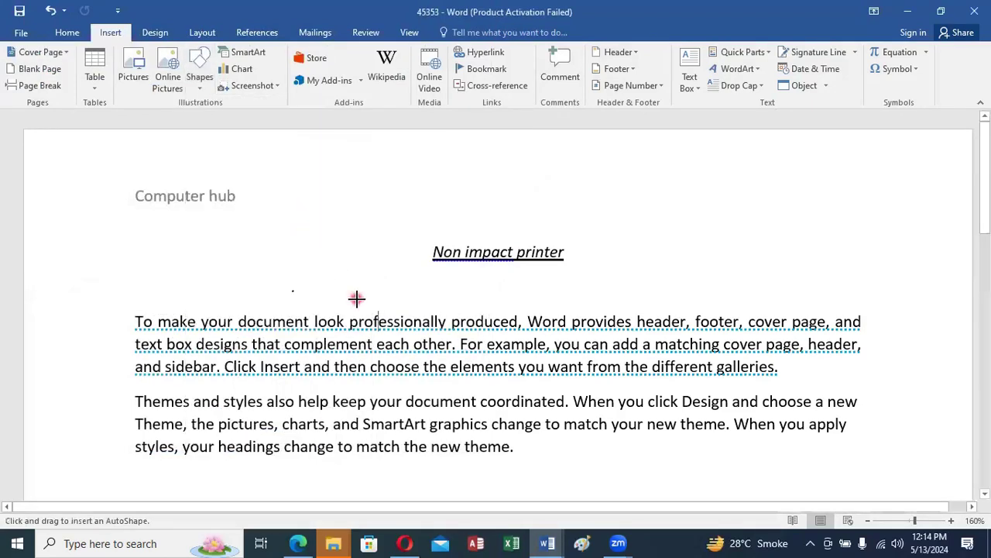
pyautogui.scroll(-12, 341, 293)
pyautogui.moveTo(210, 207); pyautogui.dragTo(414, 315)
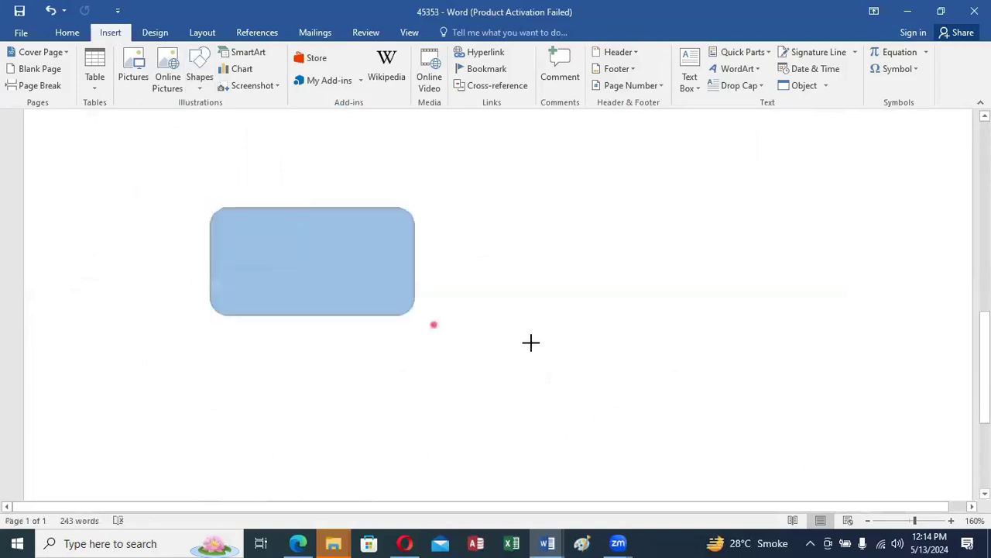
pyautogui.moveTo(531, 343); pyautogui.dragTo(631, 384)
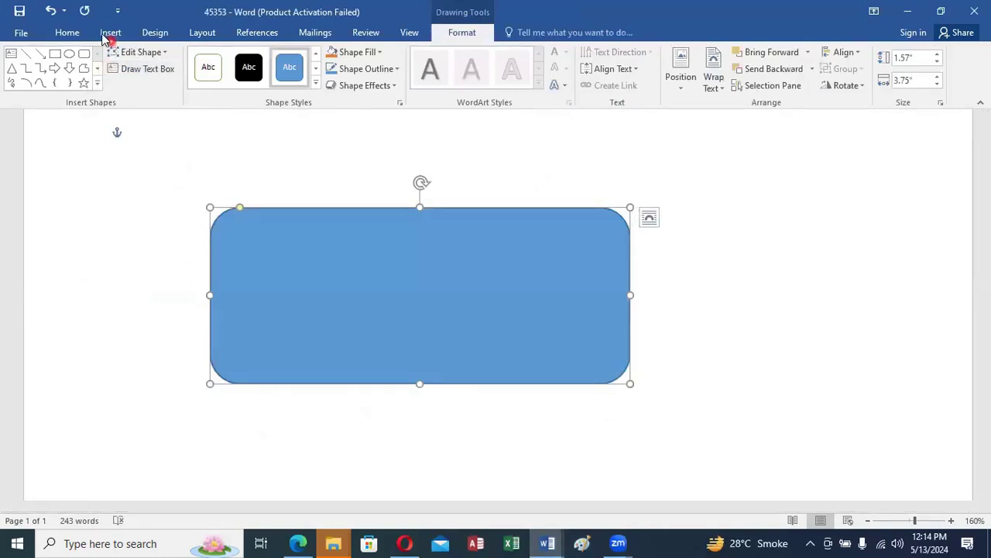
# - Reopen the Shapes gallery and close it again without choosing another shape
pyautogui.click(108, 34)
pyautogui.click(205, 92)
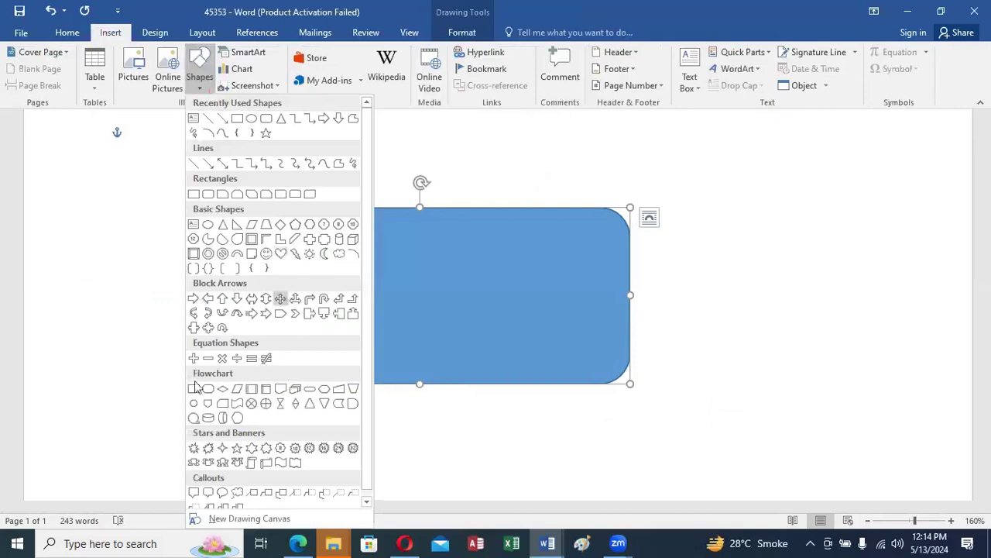
pyautogui.click(386, 458)
pyautogui.click(636, 184)
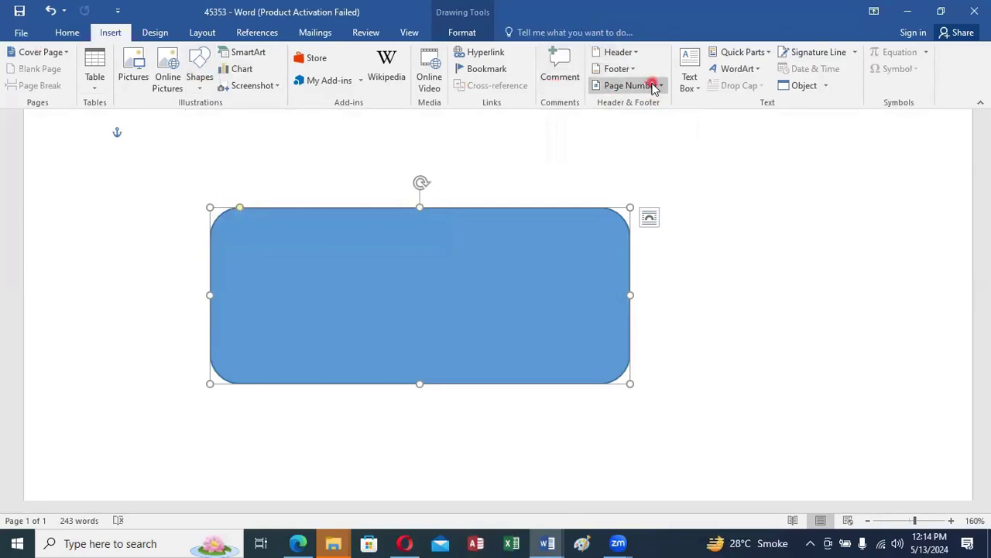
# - Insert a Simple Text Box above the rectangle and delete its placeholder text
pyautogui.click(698, 88)
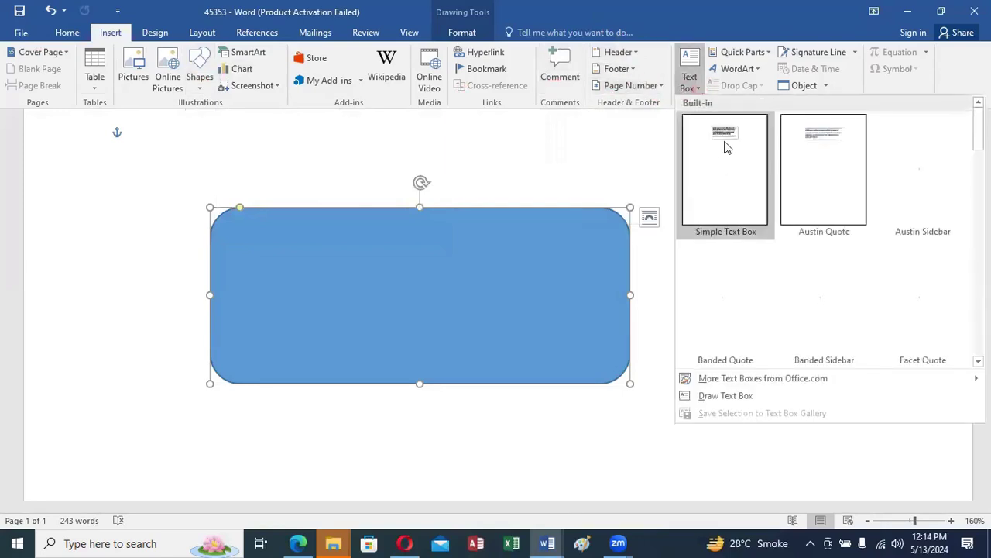
pyautogui.click(724, 143)
pyautogui.click(378, 165)
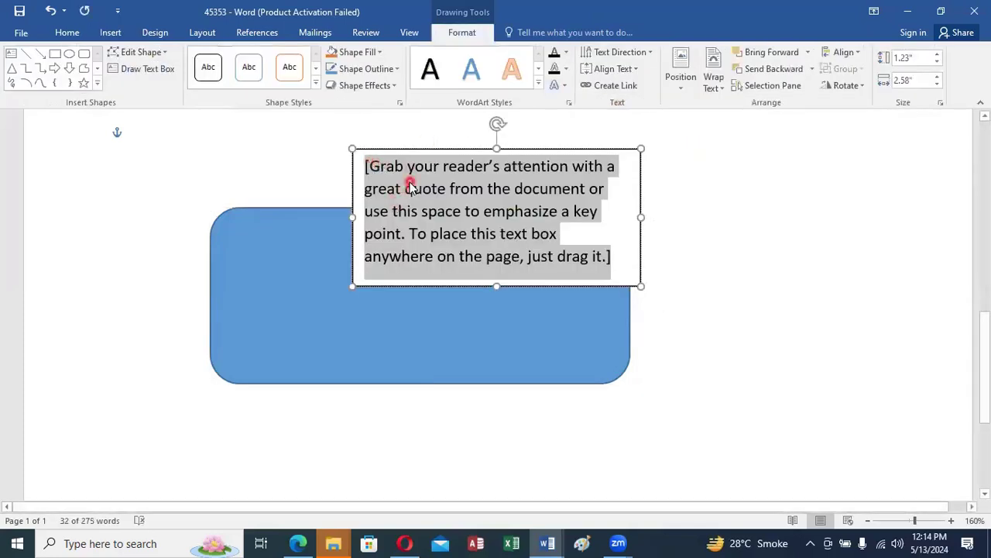
pyautogui.press('Delete')
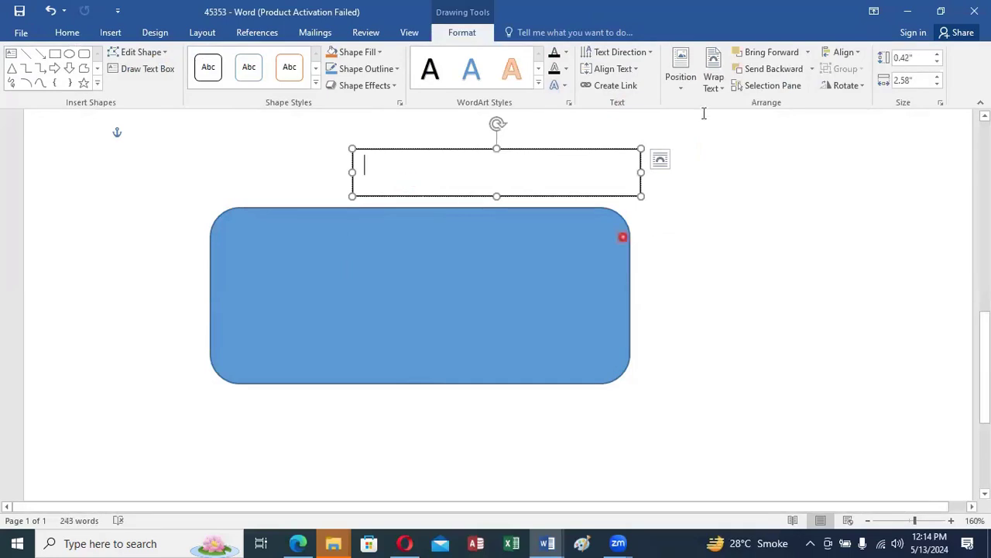
pyautogui.click(436, 51)
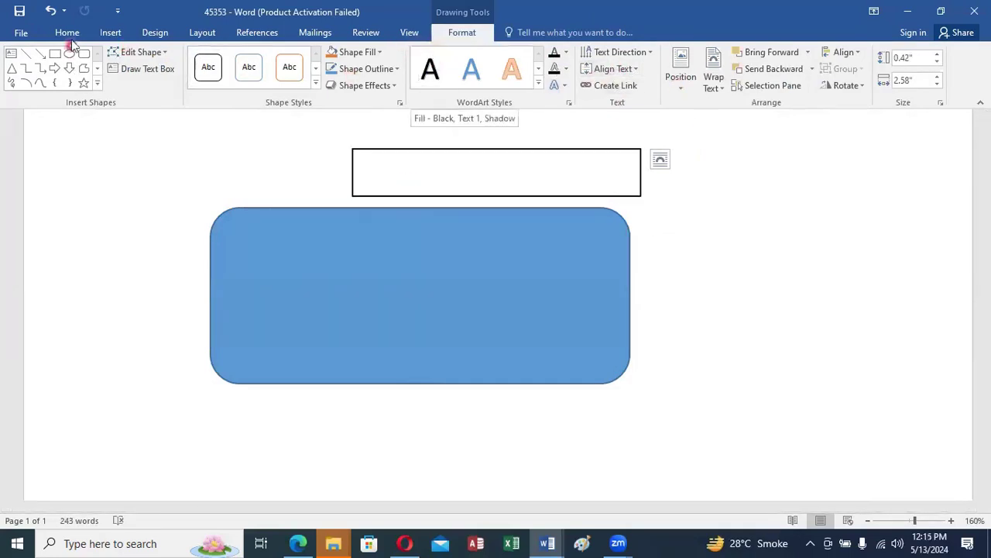
pyautogui.click(108, 33)
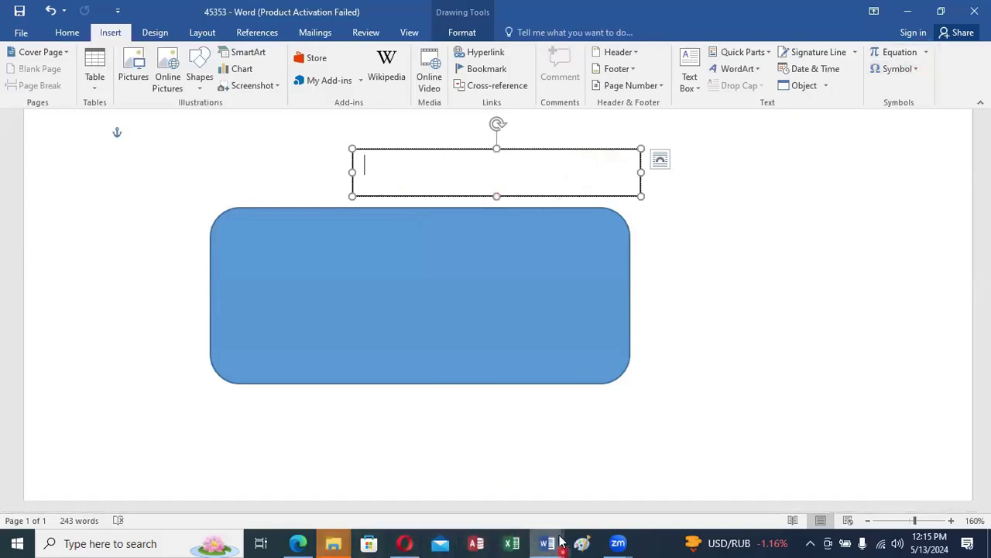
# - Switch to the MS WORD PRACTICAL notes and scroll down to the Text Box steps
pyautogui.moveTo(556, 542)
pyautogui.click(403, 503)
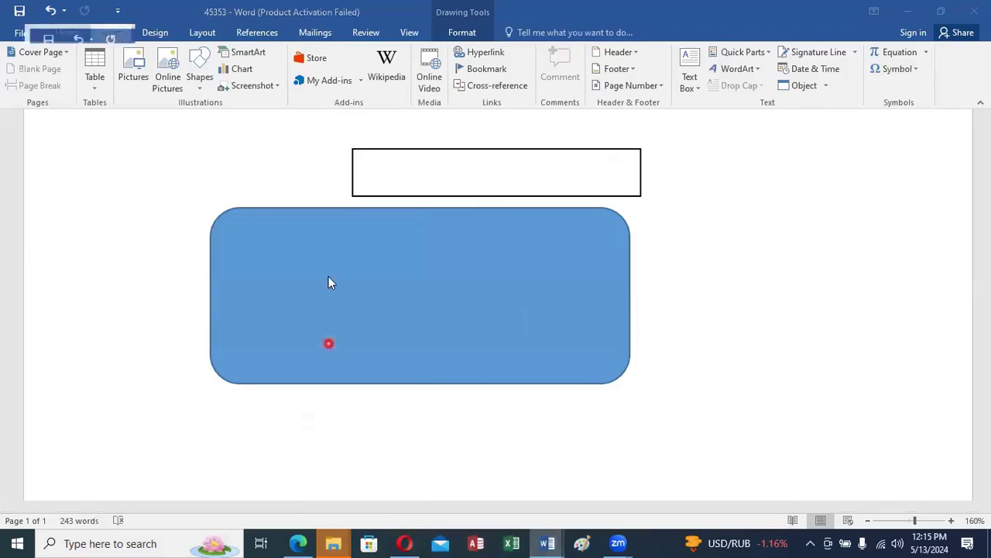
pyautogui.scroll(-2, 411, 231)
pyautogui.scroll(-2, 412, 235)
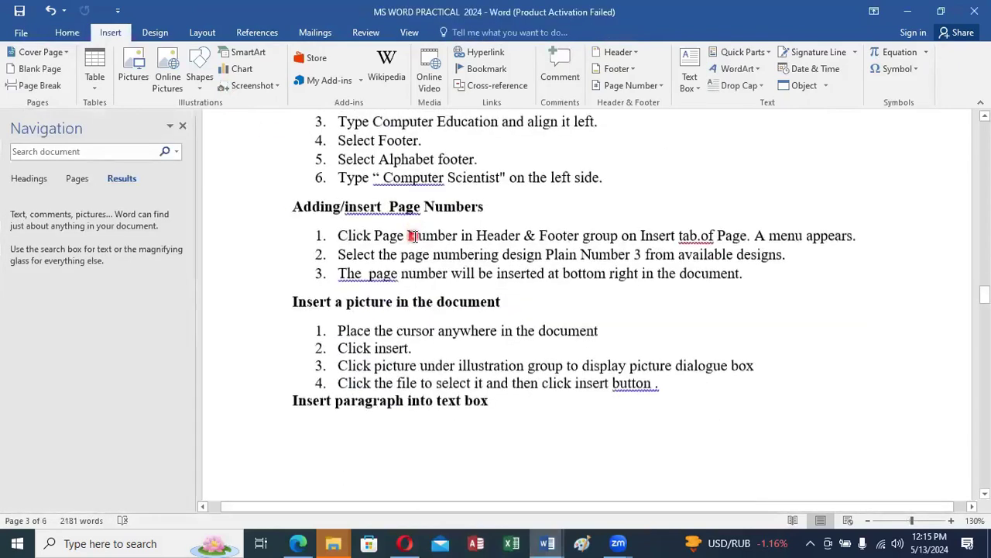
pyautogui.scroll(3, 413, 236)
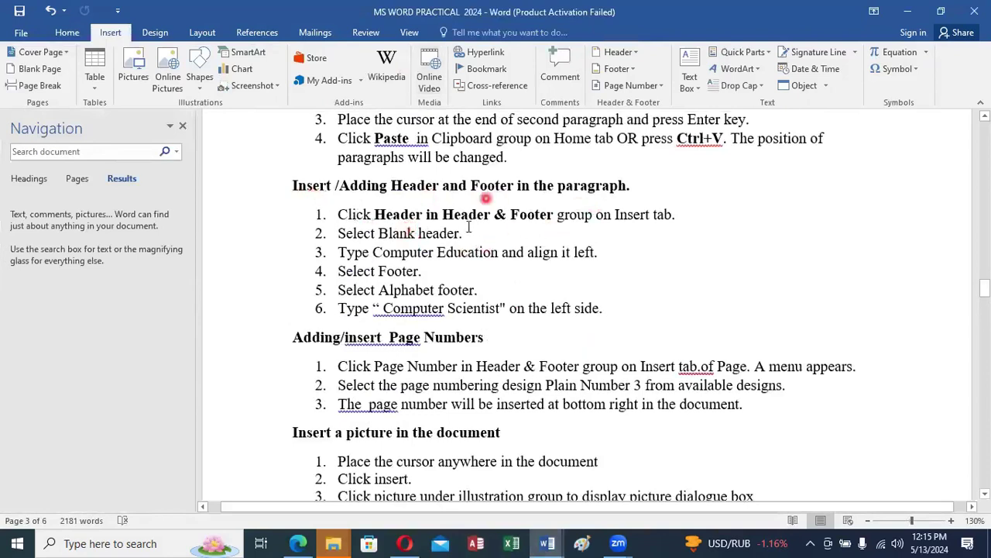
pyautogui.scroll(-2, 468, 226)
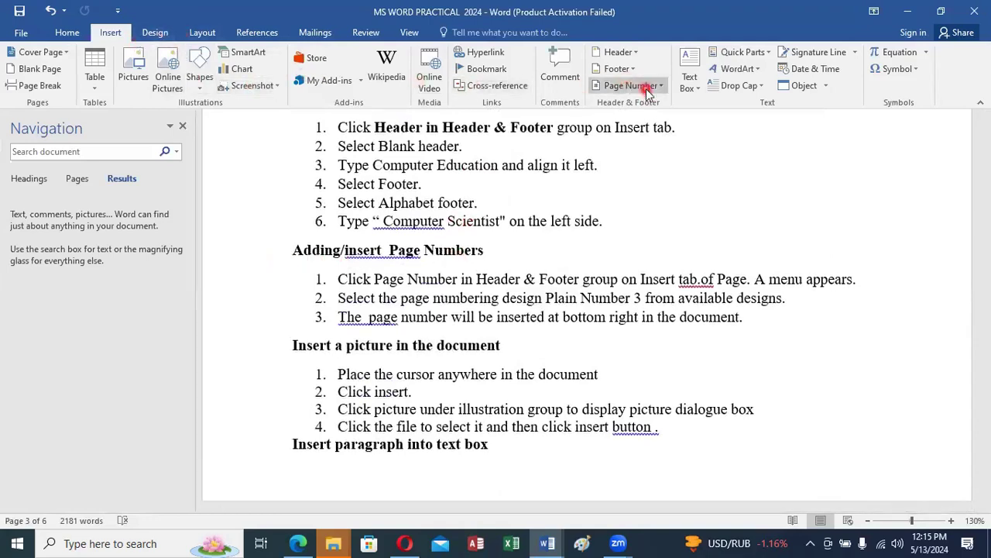
pyautogui.scroll(-1, 434, 317)
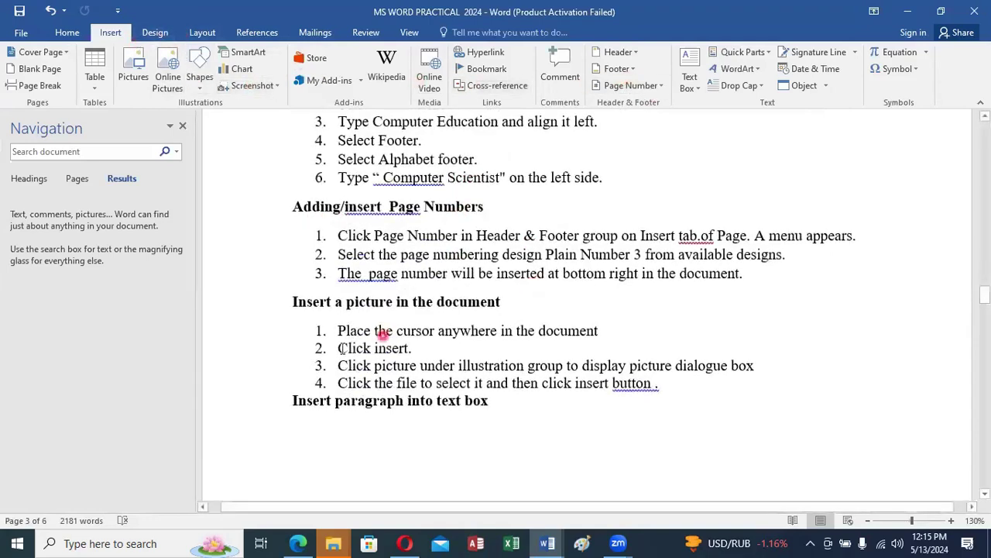
# - Continue down to the 'Applying Drop Cap option to the paragraph' section on page 4
pyautogui.click(133, 80)
pyautogui.click(143, 80)
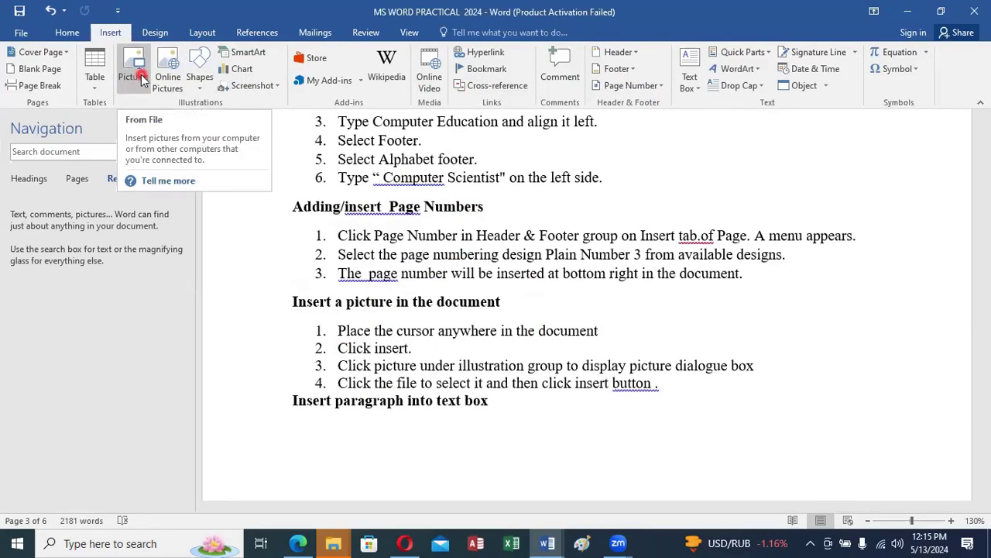
pyautogui.scroll(-3, 398, 332)
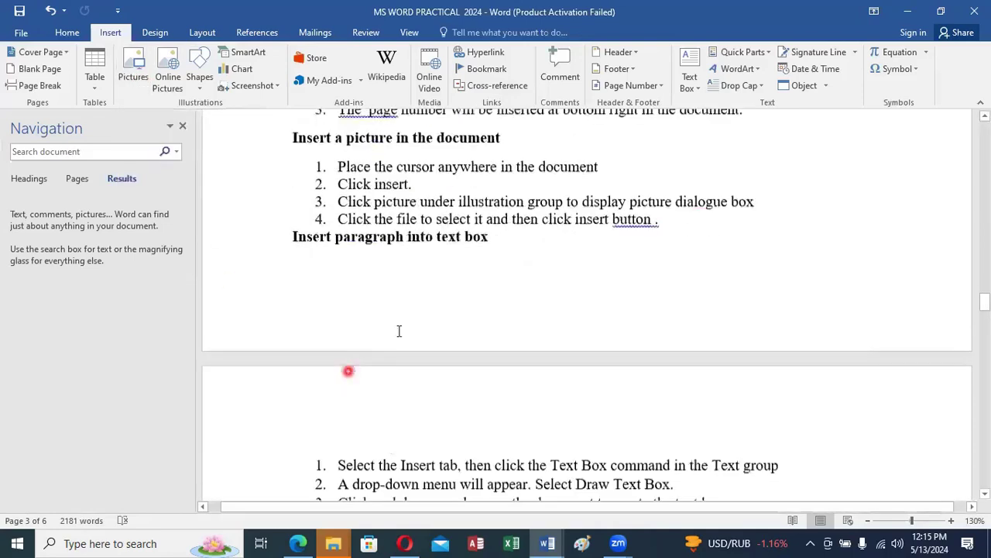
pyautogui.scroll(-3, 409, 318)
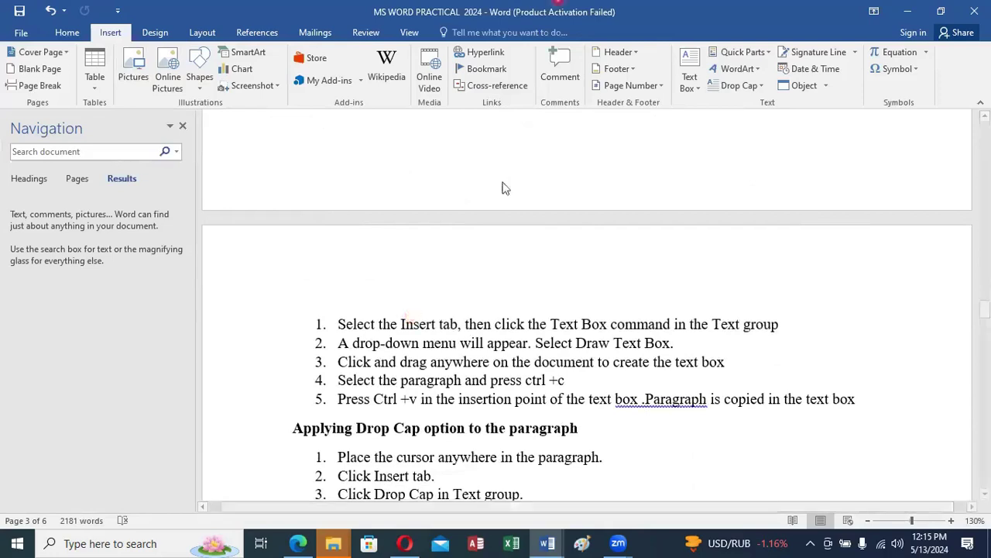
pyautogui.click(686, 70)
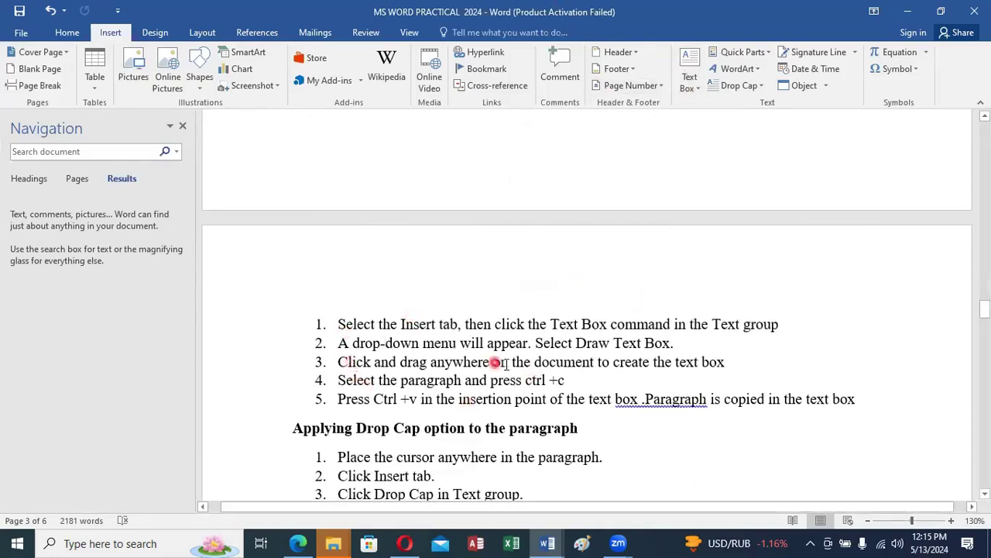
pyautogui.scroll(-2, 508, 362)
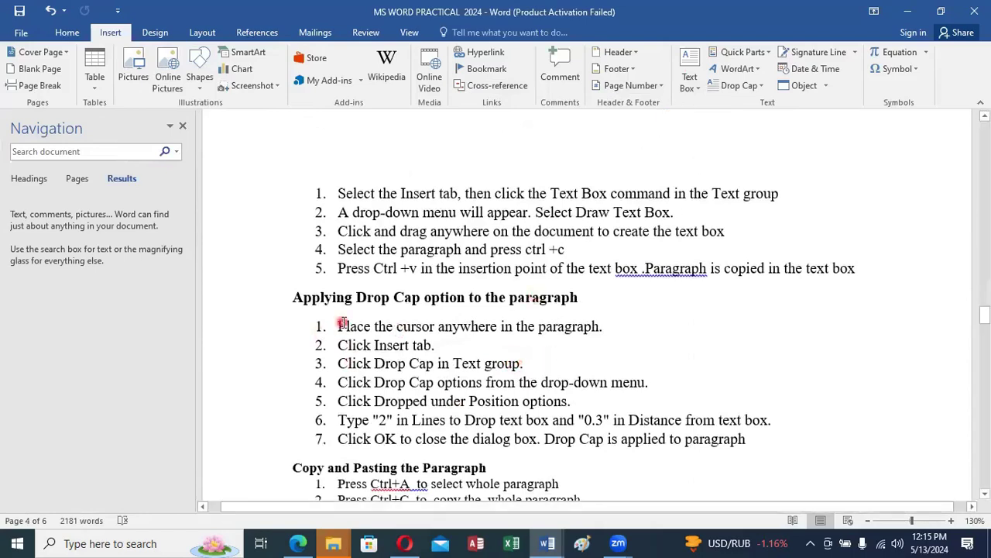
# - Apply a Dropped drop cap to step 1, making its first letter a large capital P
pyautogui.moveTo(338, 326); pyautogui.dragTo(468, 326)
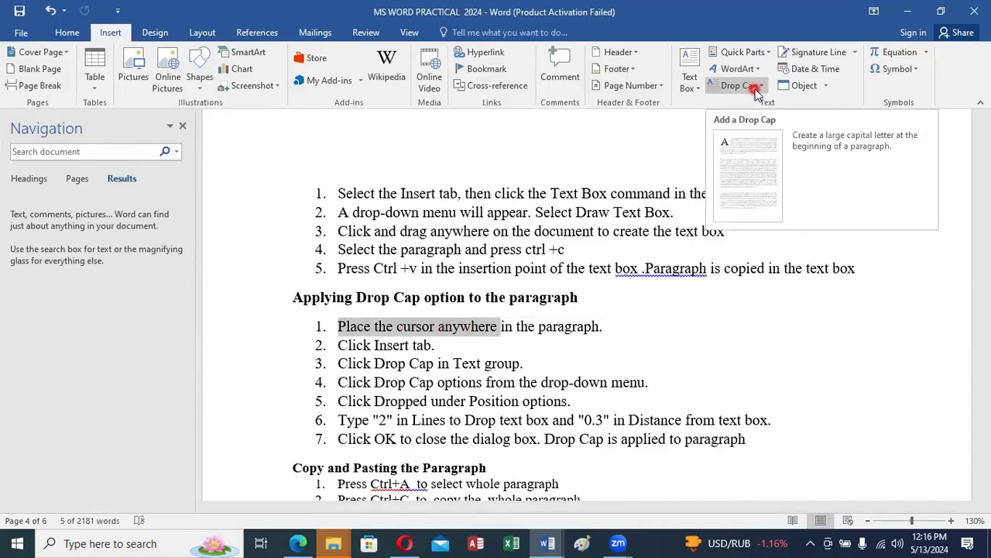
pyautogui.click(763, 92)
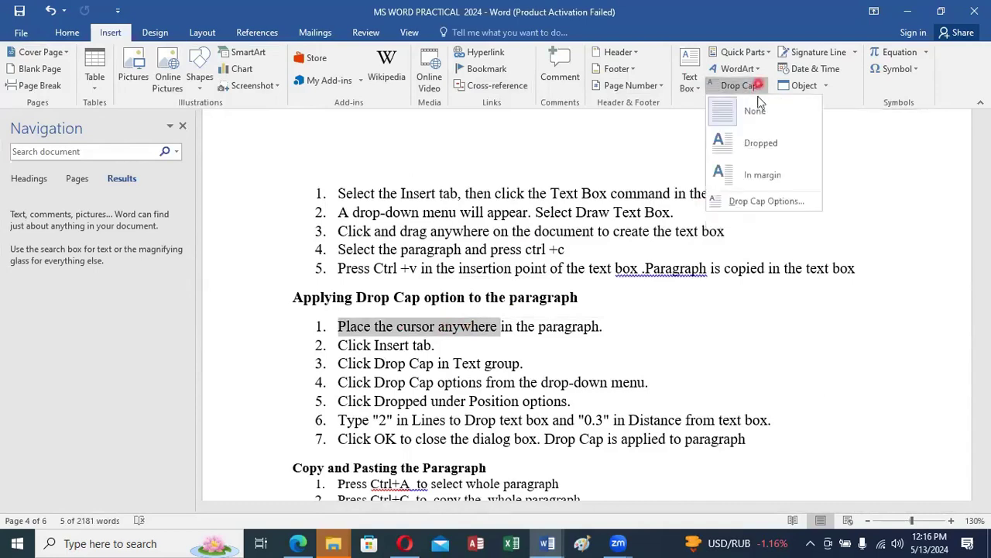
pyautogui.click(759, 143)
pyautogui.click(378, 333)
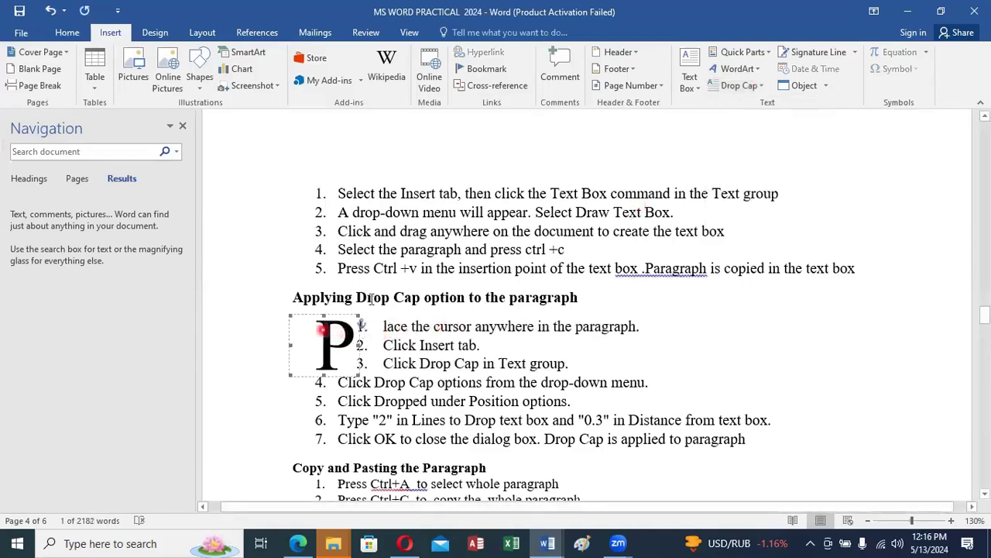
pyautogui.click(359, 339)
# - Undo the drop cap so step 1 starts with a normal 'P' again
pyautogui.click(734, 87)
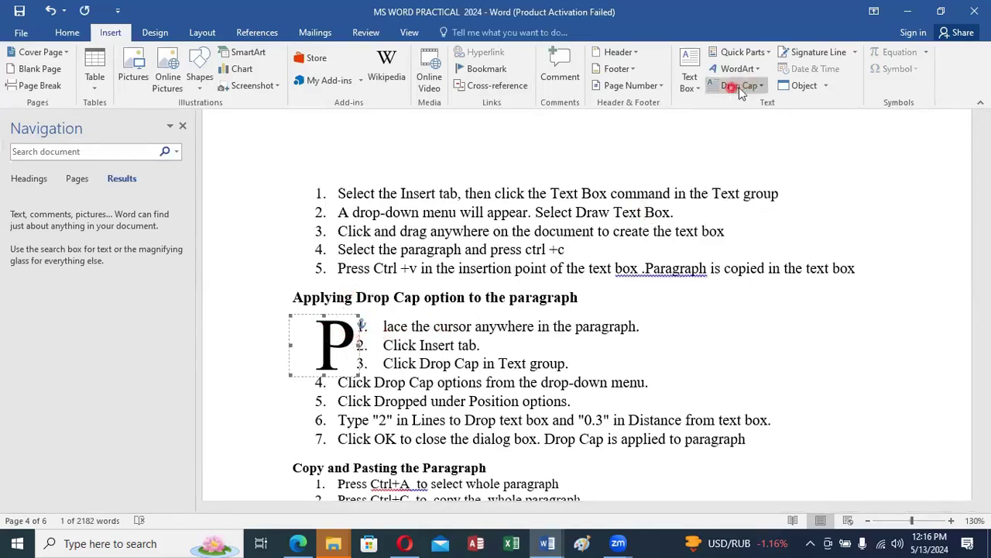
pyautogui.click(62, 11)
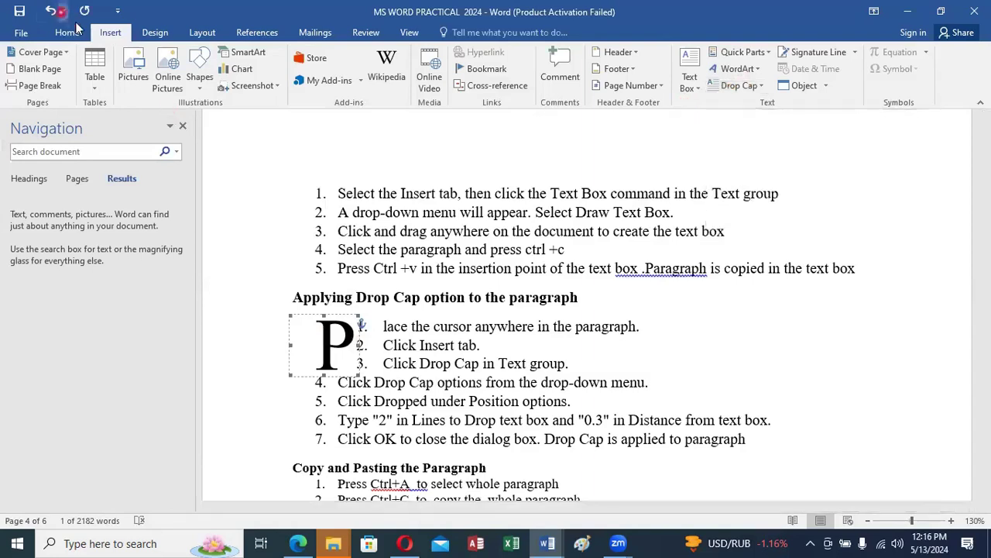
pyautogui.scroll(-3, 439, 294)
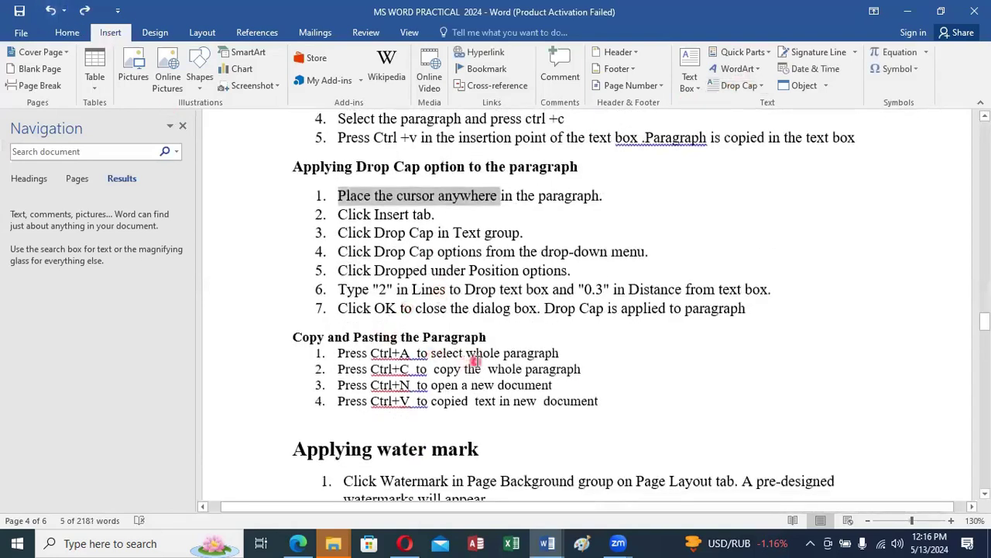
pyautogui.scroll(-1, 474, 361)
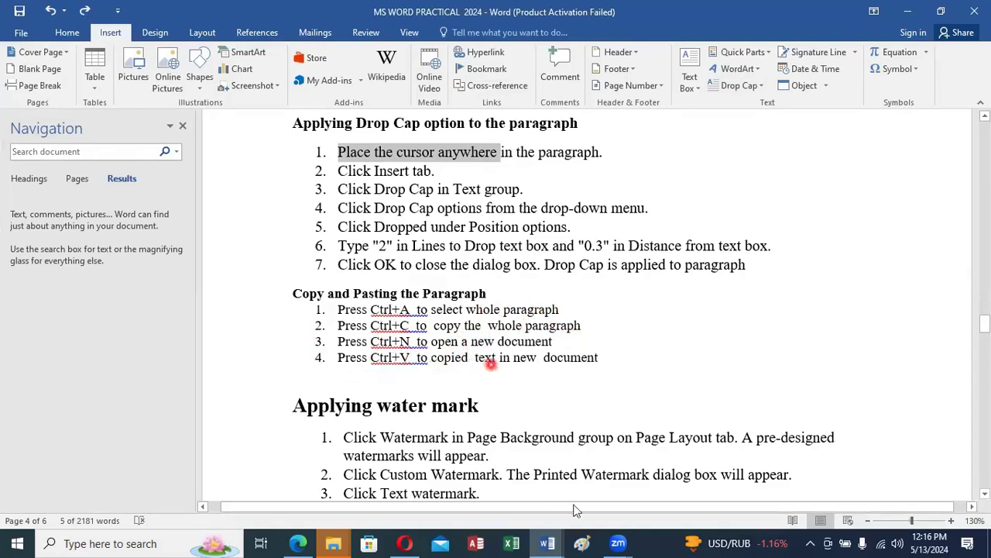
pyautogui.click(548, 543)
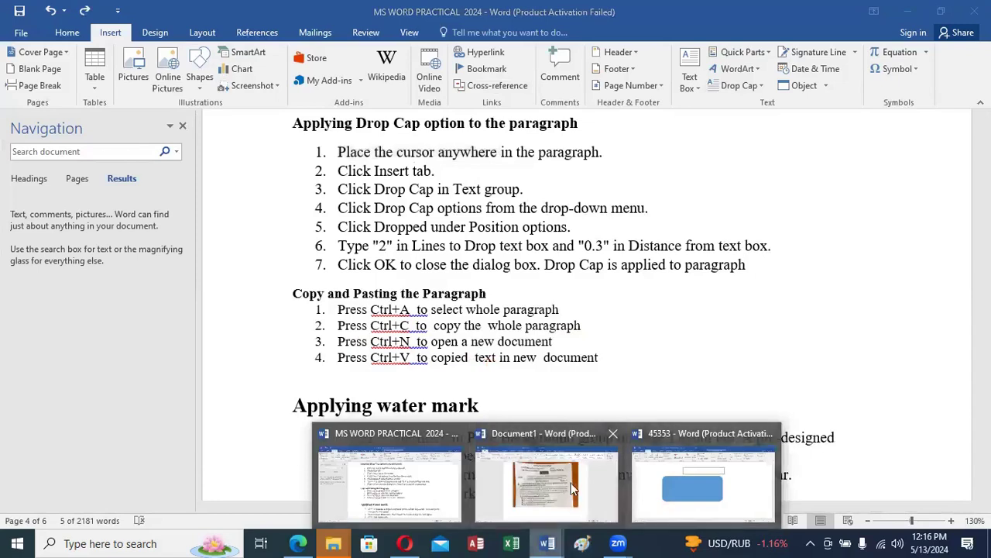
# - In document 45353, select and cut the 'Themes and styles' paragraph
pyautogui.click(687, 475)
pyautogui.scroll(5, 354, 392)
pyautogui.scroll(-2, 210, 325)
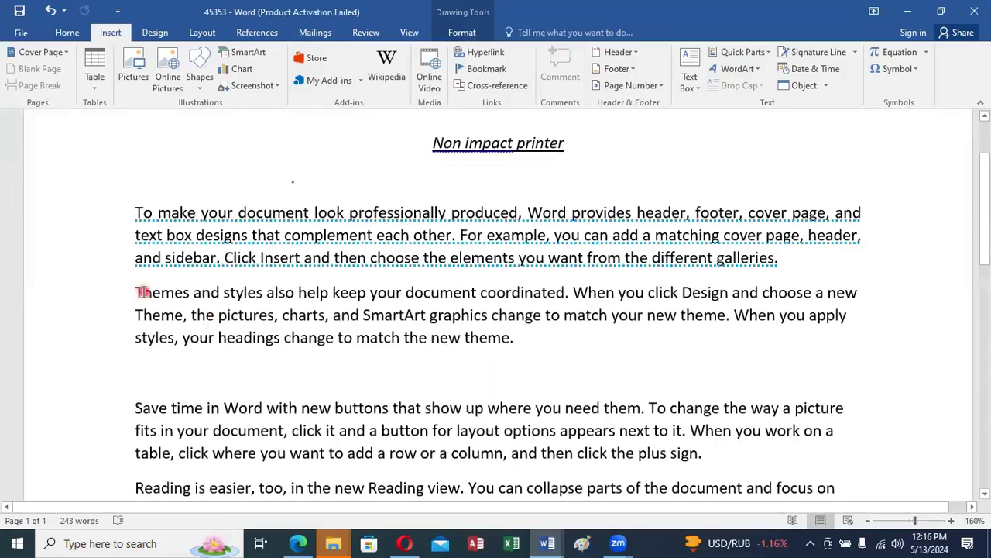
pyautogui.moveTo(141, 292); pyautogui.dragTo(550, 361)
pyautogui.hotkey('ctrl', 'c')
pyautogui.moveTo(334, 310); pyautogui.dragTo(302, 319)
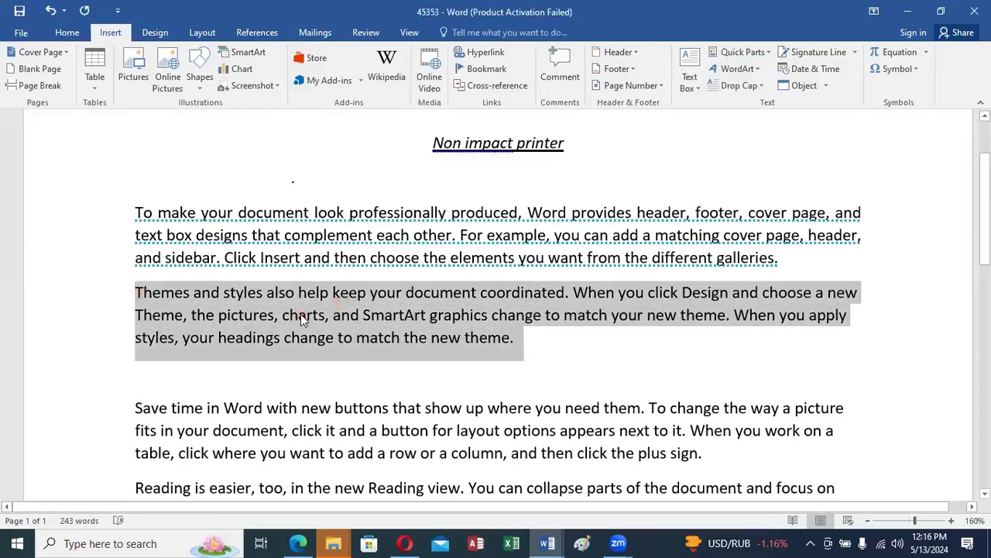
pyautogui.press('Delete')
pyautogui.moveTo(301, 314)
pyautogui.mouseDown()
pyautogui.moveTo(740, 390)
pyautogui.moveTo(726, 375)
pyautogui.mouseUp()
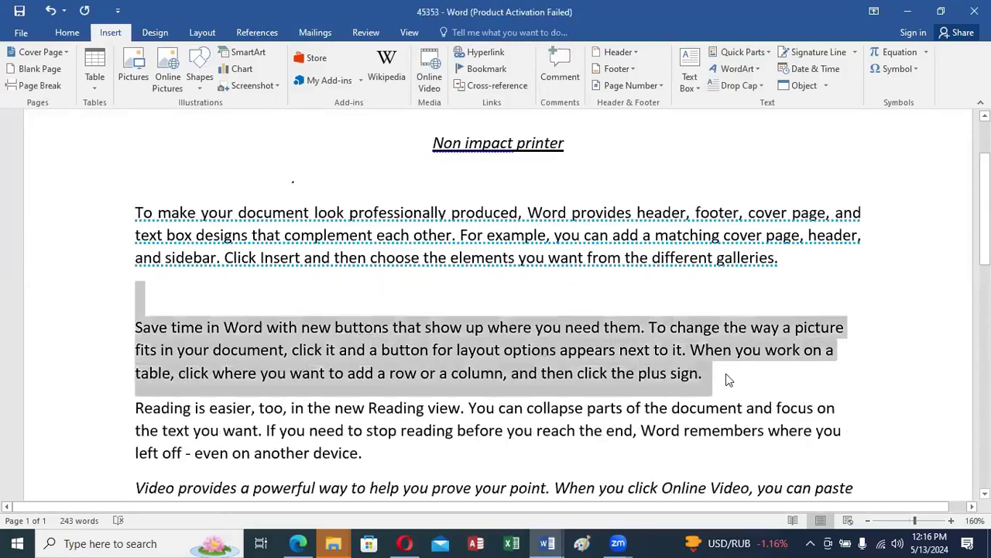
pyautogui.click(725, 374)
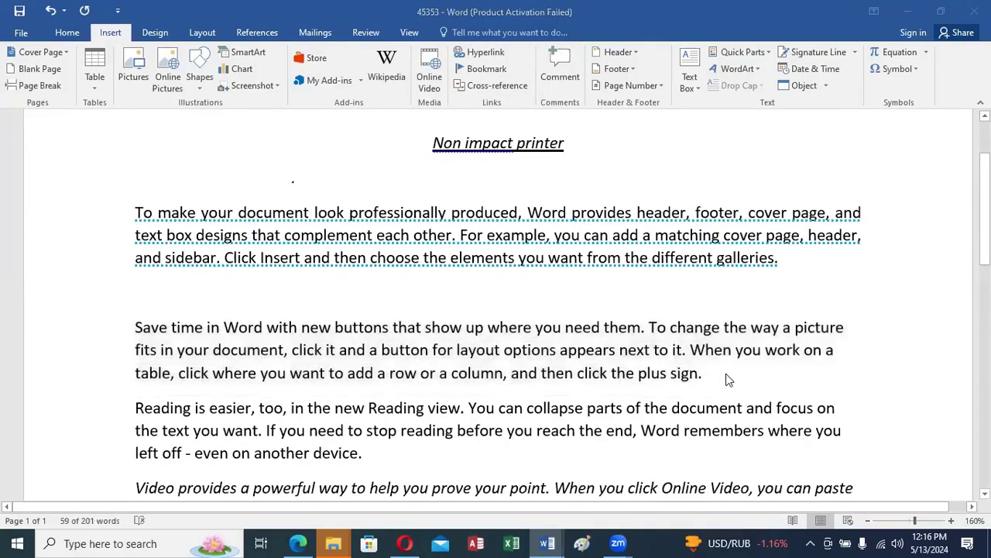
# - Paste the paragraph into a new blank document, minimize it, and return to the practical notes
pyautogui.hotkey('ctrl', 'n')
pyautogui.hotkey('ctrl', 'v')
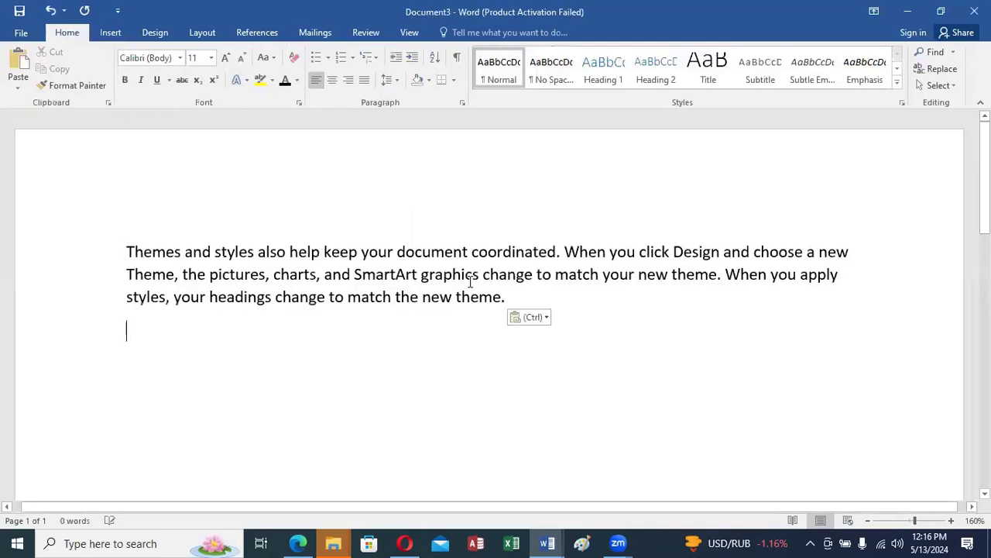
pyautogui.click(908, 10)
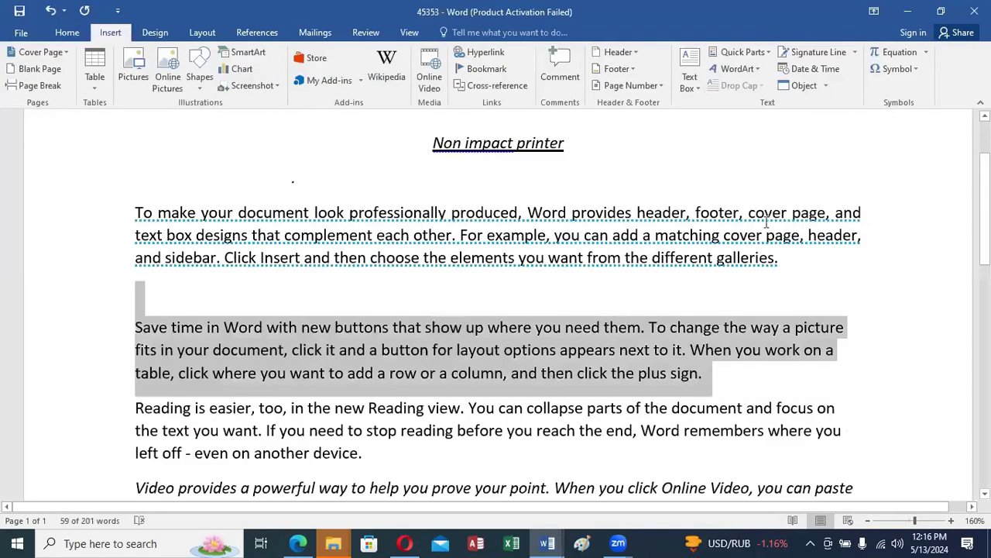
pyautogui.click(547, 543)
pyautogui.click(362, 468)
# - Insert a × sign after step 4 of the copy-and-paste list
pyautogui.scroll(-3, 418, 348)
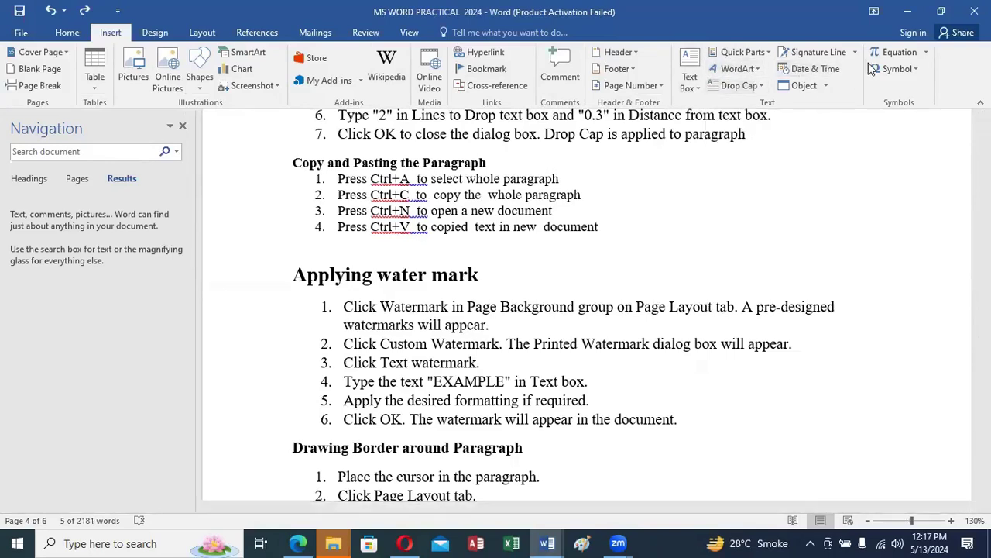
pyautogui.click(912, 70)
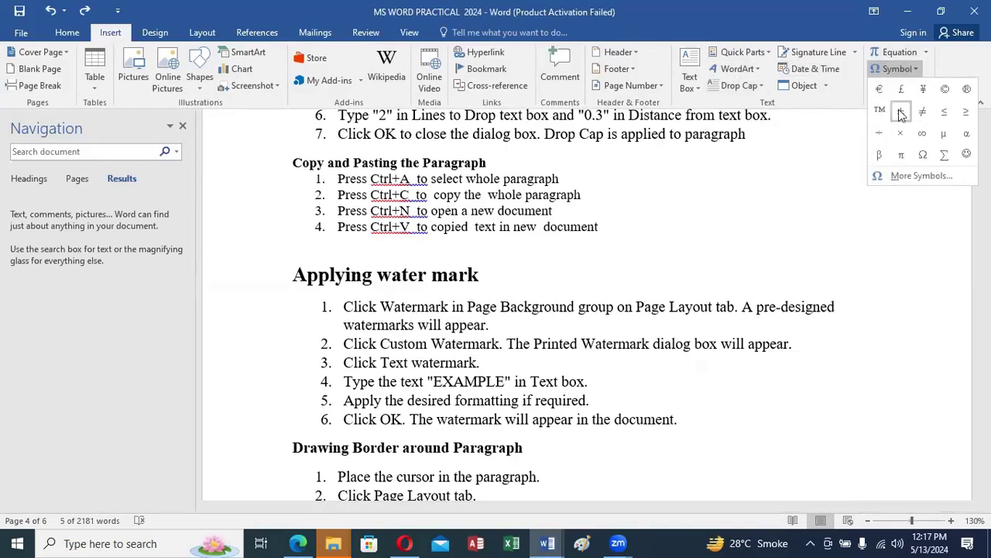
pyautogui.click(901, 113)
pyautogui.moveTo(711, 209); pyautogui.dragTo(745, 241)
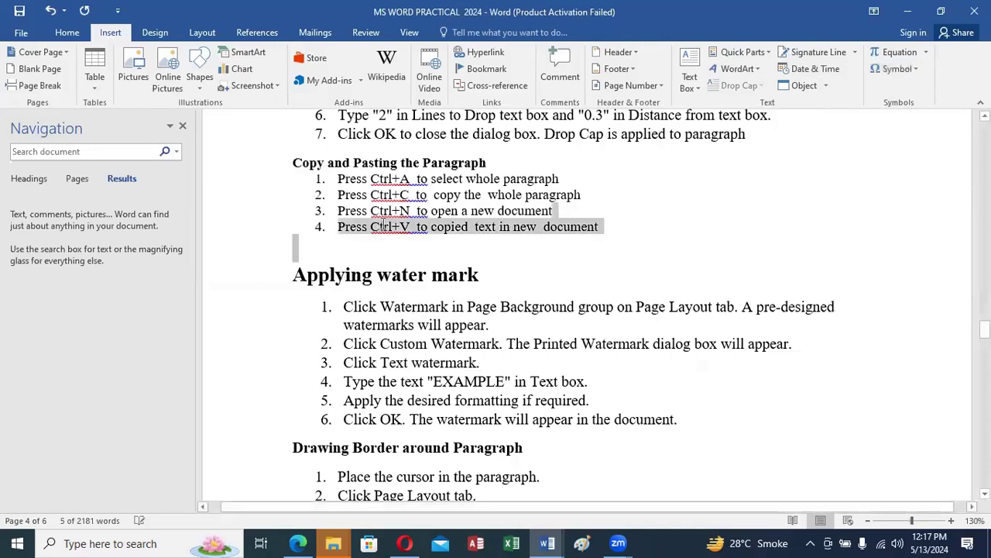
pyautogui.click(347, 226)
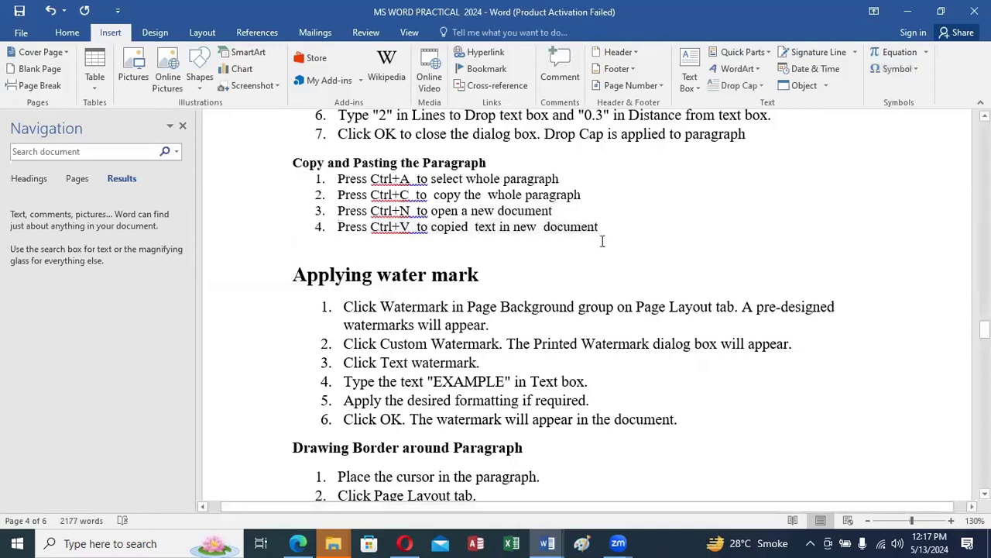
pyautogui.click(914, 72)
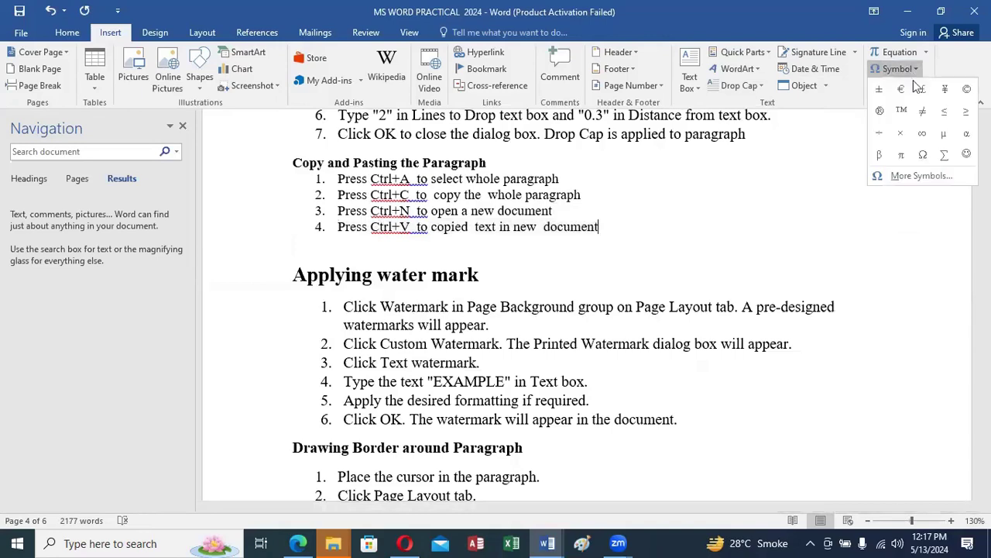
pyautogui.click(900, 134)
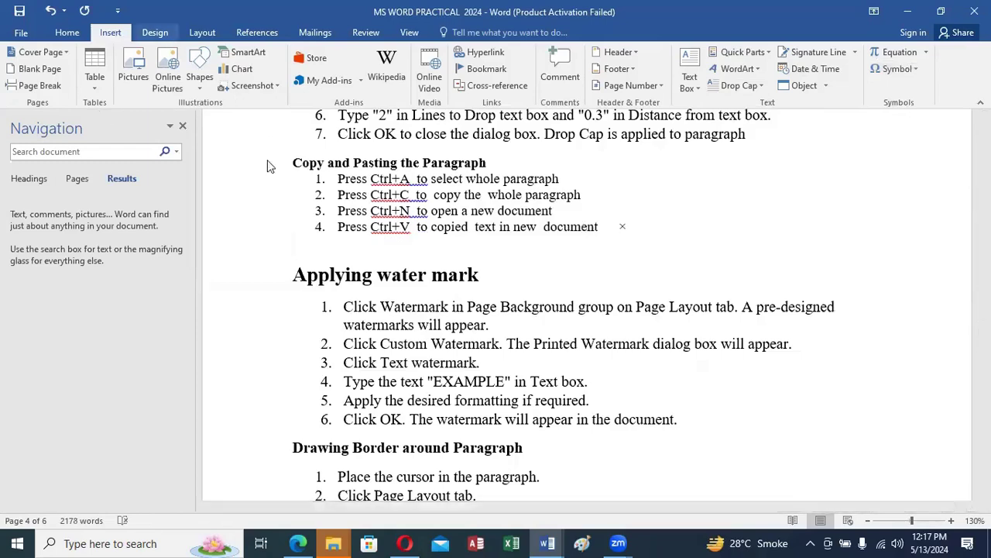
# - Open and close the Table choices, then switch to Document3
pyautogui.click(97, 88)
pyautogui.click(516, 228)
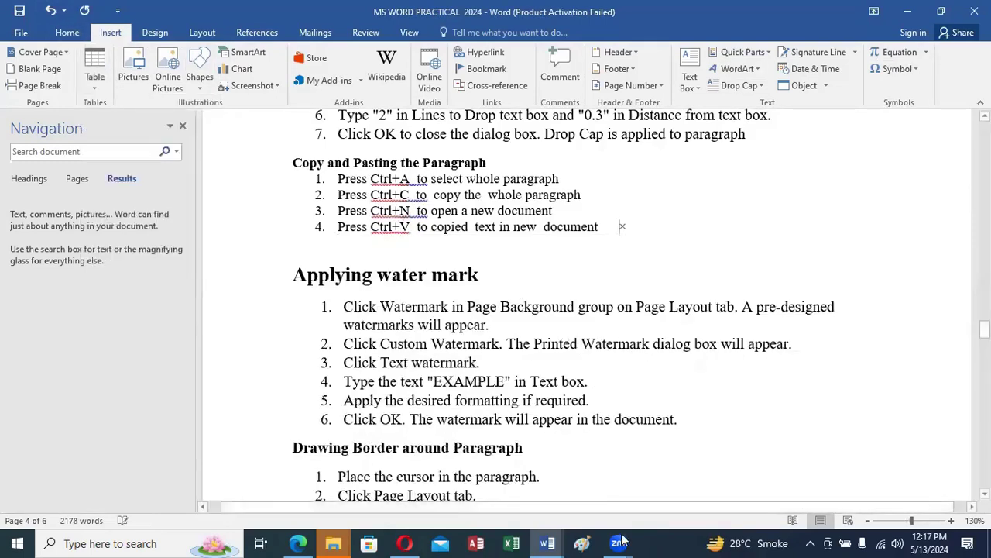
pyautogui.click(548, 542)
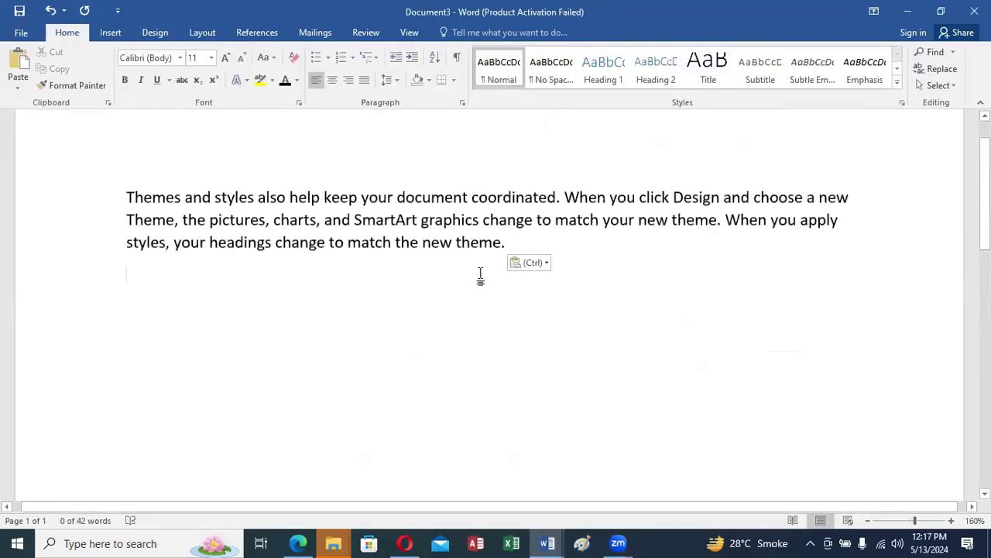
# - Insert a 5-column, 2-row table using Insert Table
pyautogui.click(117, 34)
pyautogui.click(96, 87)
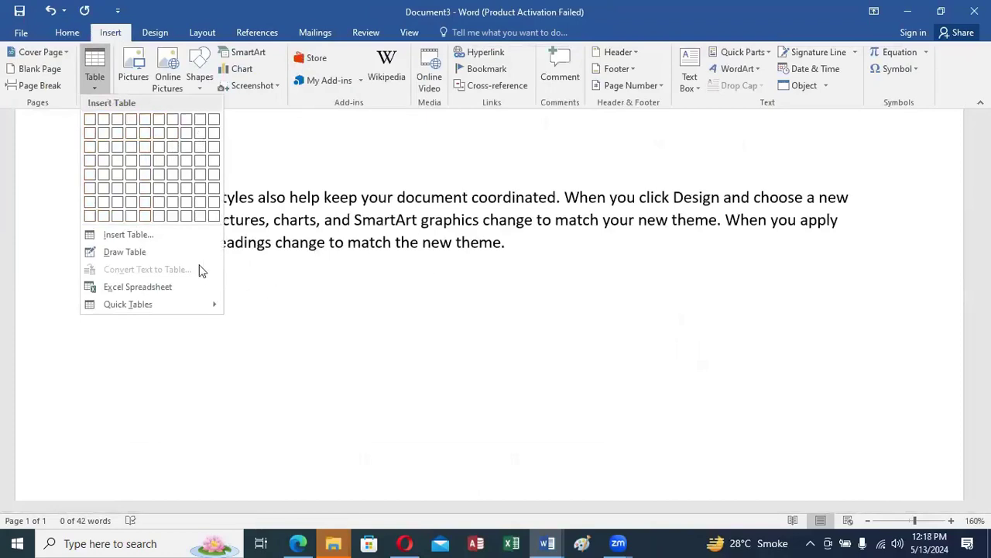
pyautogui.click(136, 237)
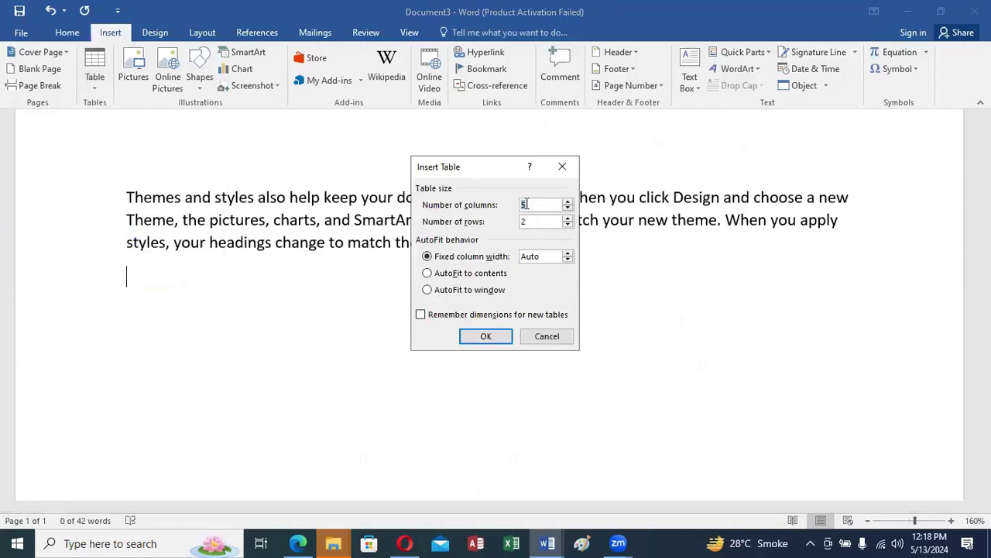
pyautogui.click(469, 338)
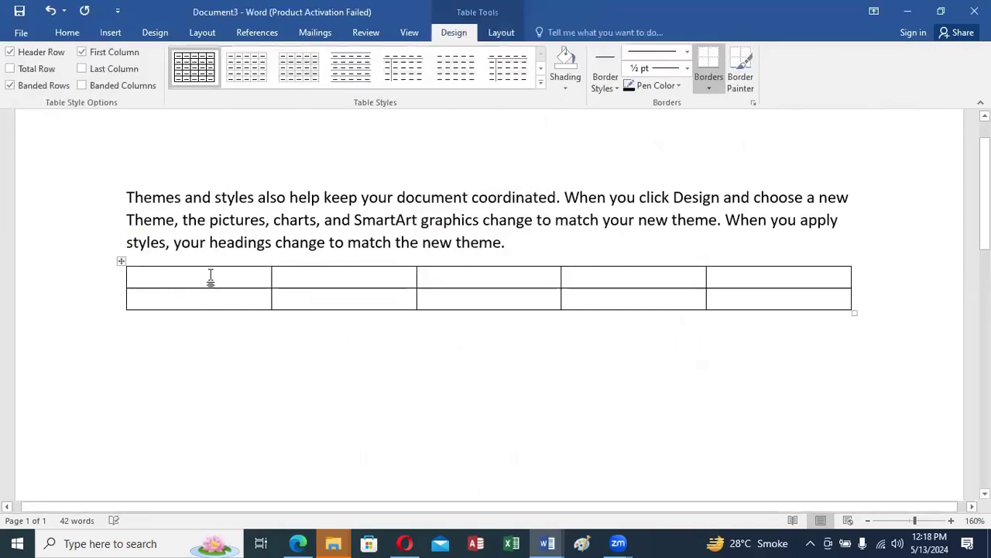
# - Select the first two top-row cells and merge them into one wide cell
pyautogui.moveTo(211, 278); pyautogui.dragTo(314, 291)
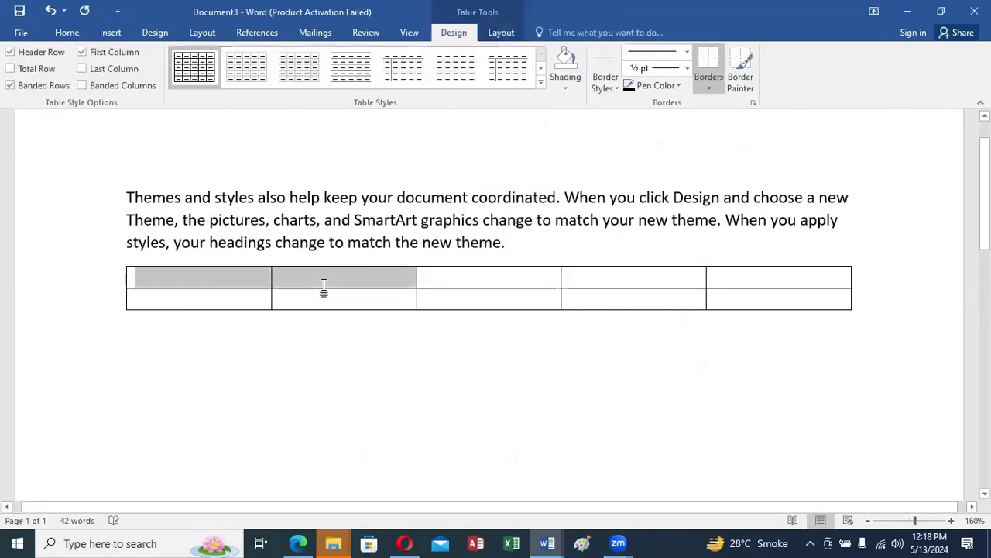
pyautogui.click(202, 277)
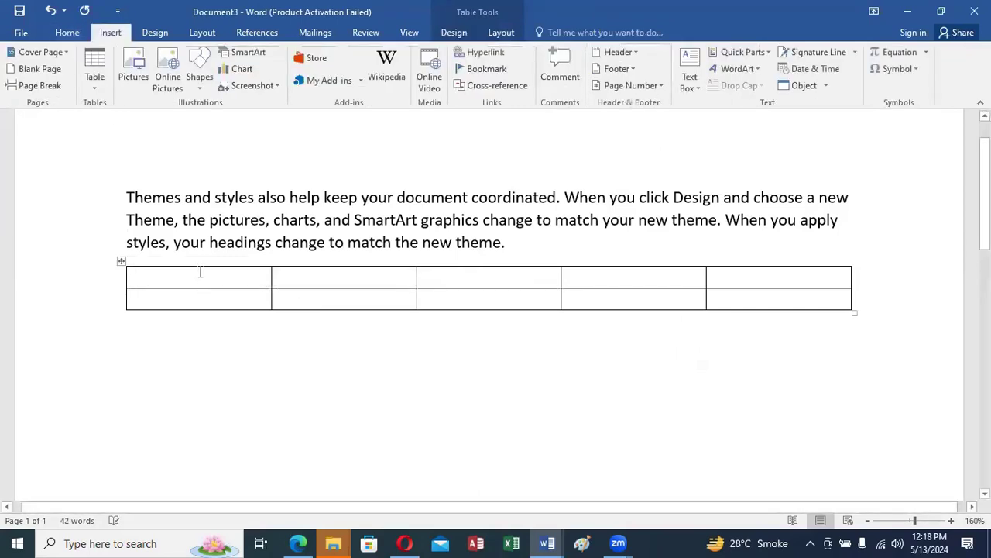
pyautogui.moveTo(233, 276); pyautogui.dragTo(325, 281)
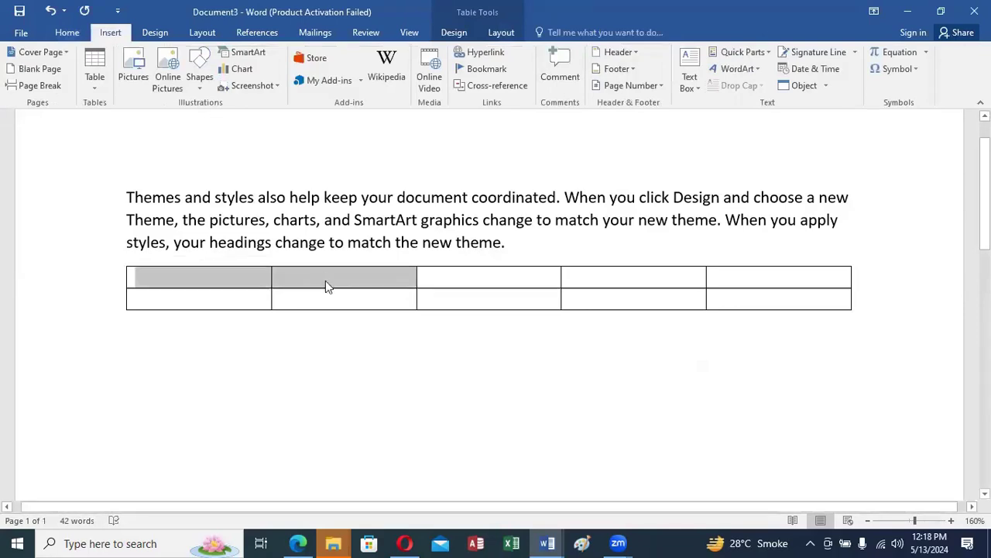
pyautogui.click(67, 32)
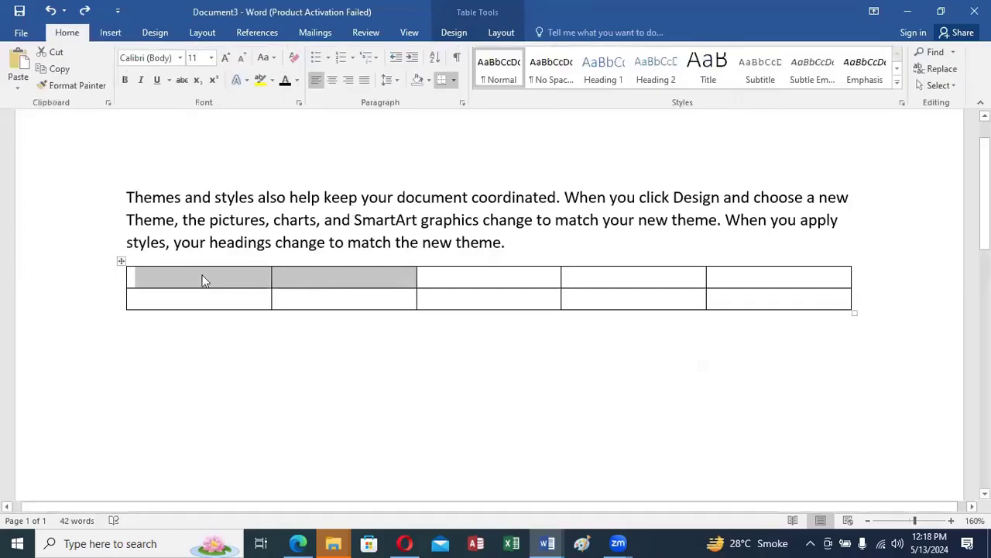
pyautogui.moveTo(240, 308)
pyautogui.mouseDown()
pyautogui.moveTo(235, 279)
pyautogui.moveTo(275, 276)
pyautogui.moveTo(264, 281)
pyautogui.mouseUp()
pyautogui.rightClick(261, 277)
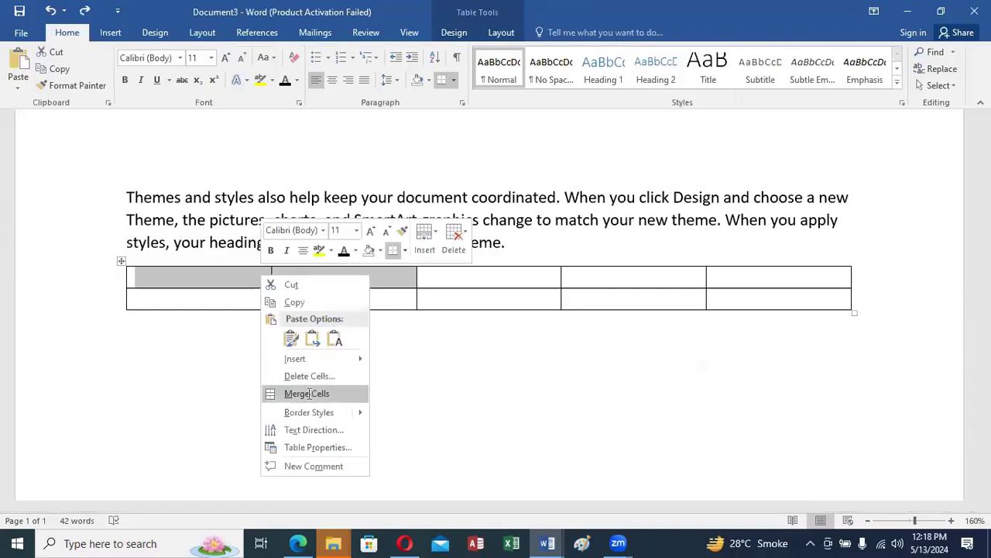
pyautogui.click(308, 394)
pyautogui.click(254, 277)
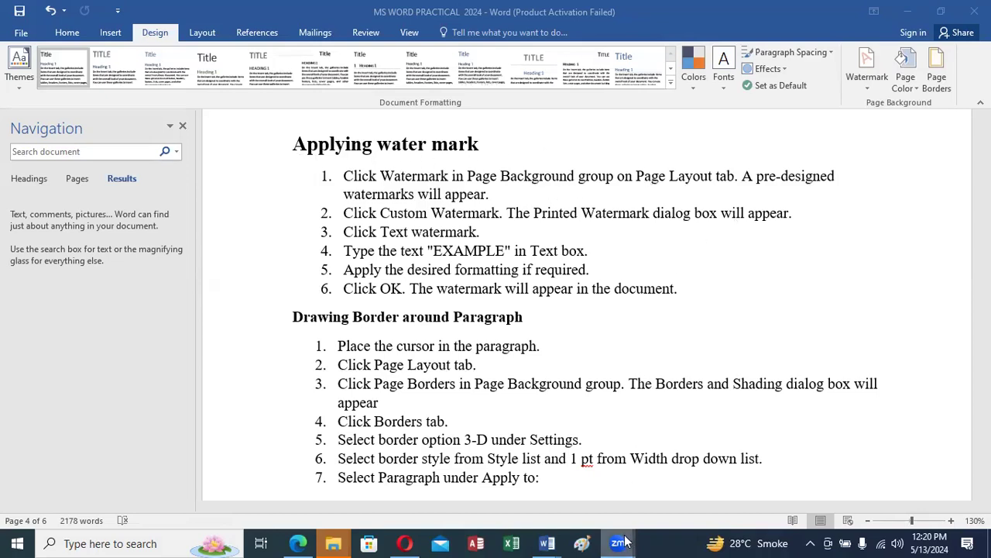
# - Bring the Document3 table window back to the front and show the Design options
pyautogui.moveTo(548, 540)
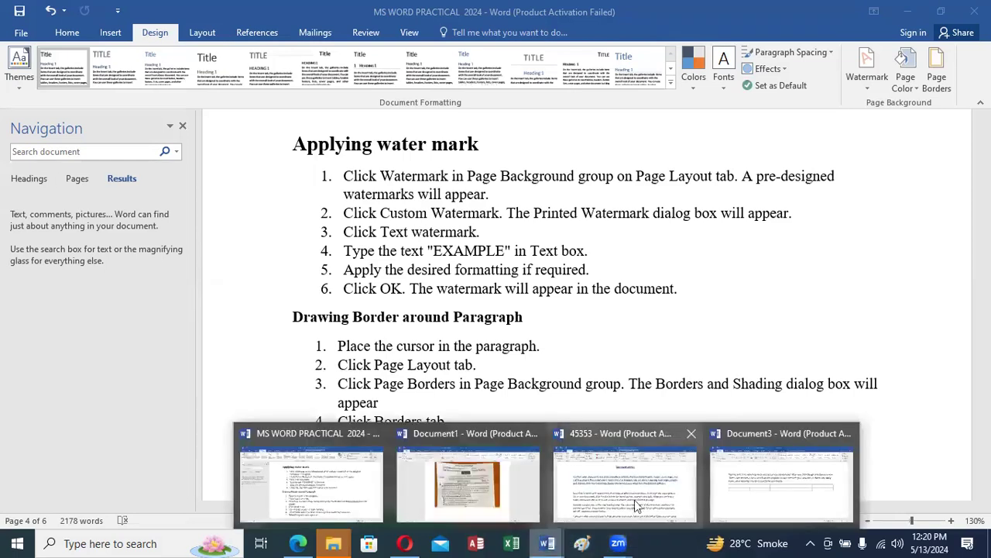
pyautogui.click(759, 490)
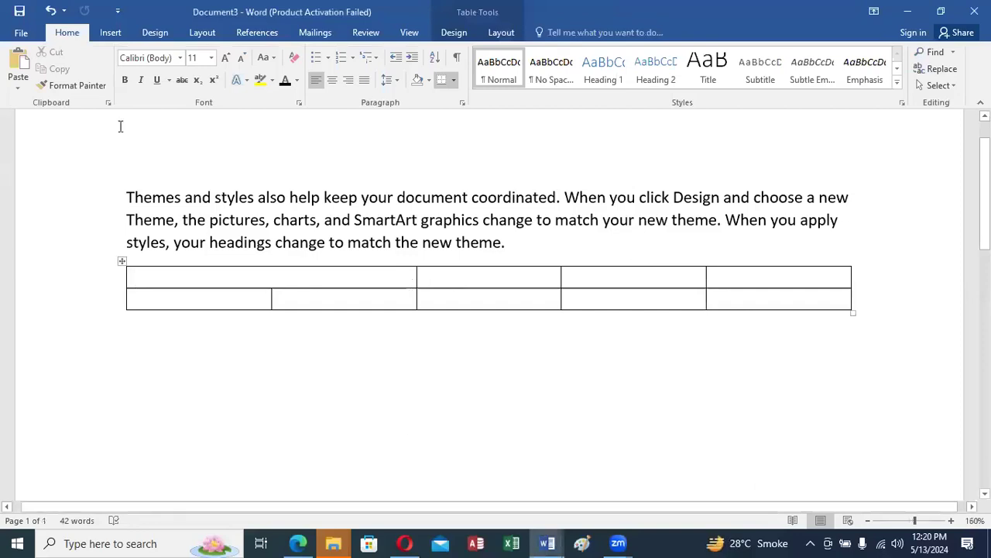
pyautogui.click(111, 32)
pyautogui.click(155, 33)
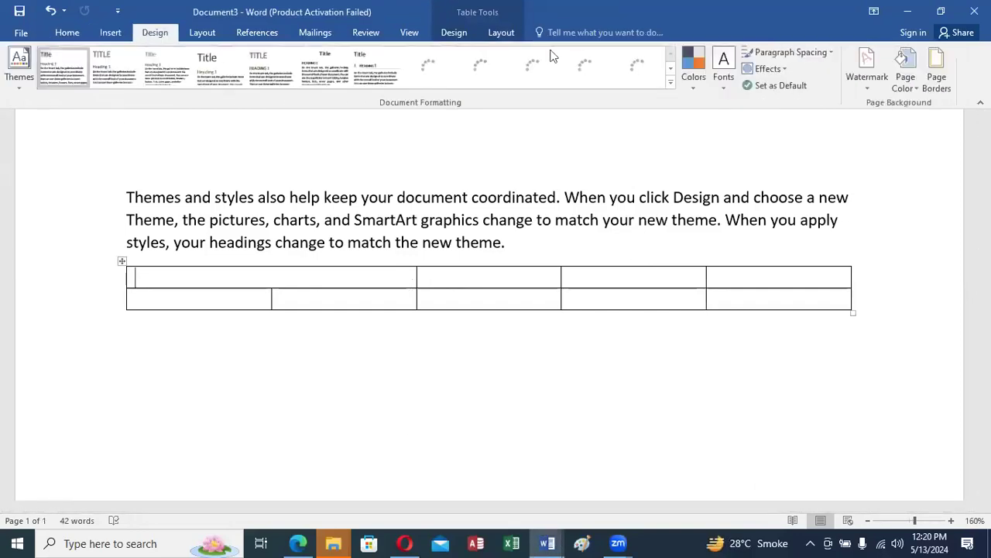
# - Apply the CONFIDENTIAL 1 diagonal watermark to Document3 and scroll to check it
pyautogui.click(868, 79)
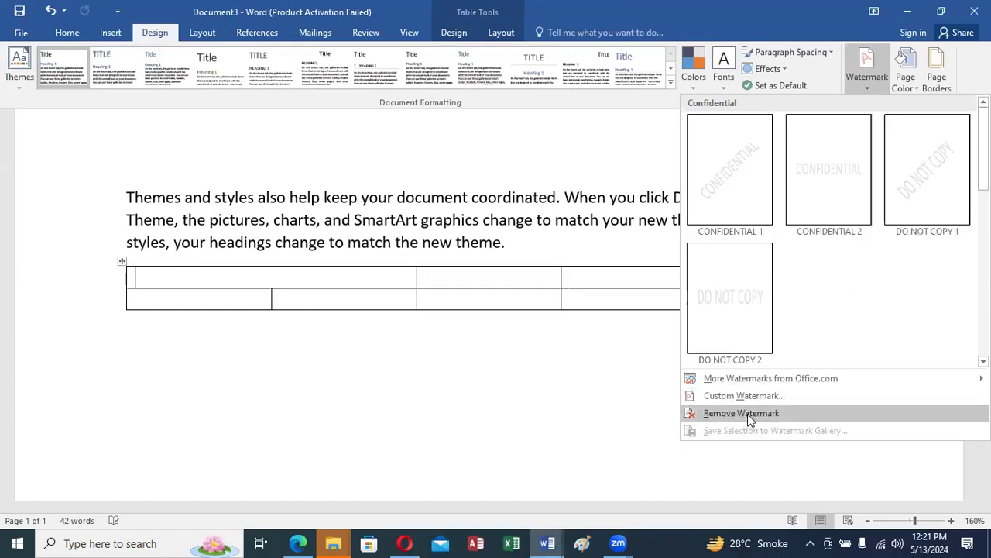
pyautogui.click(725, 182)
pyautogui.scroll(-3, 721, 250)
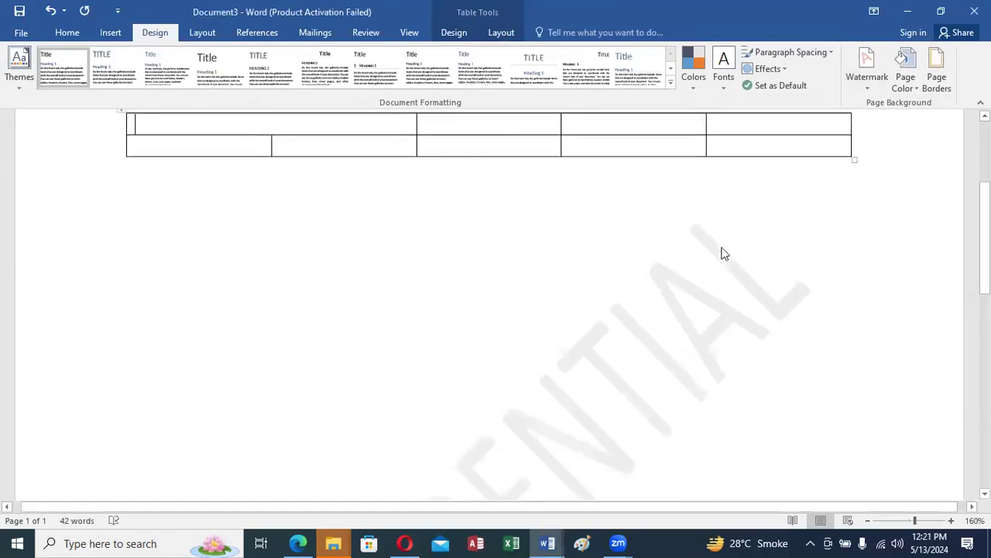
pyautogui.scroll(-3, 723, 248)
pyautogui.scroll(-3, 722, 248)
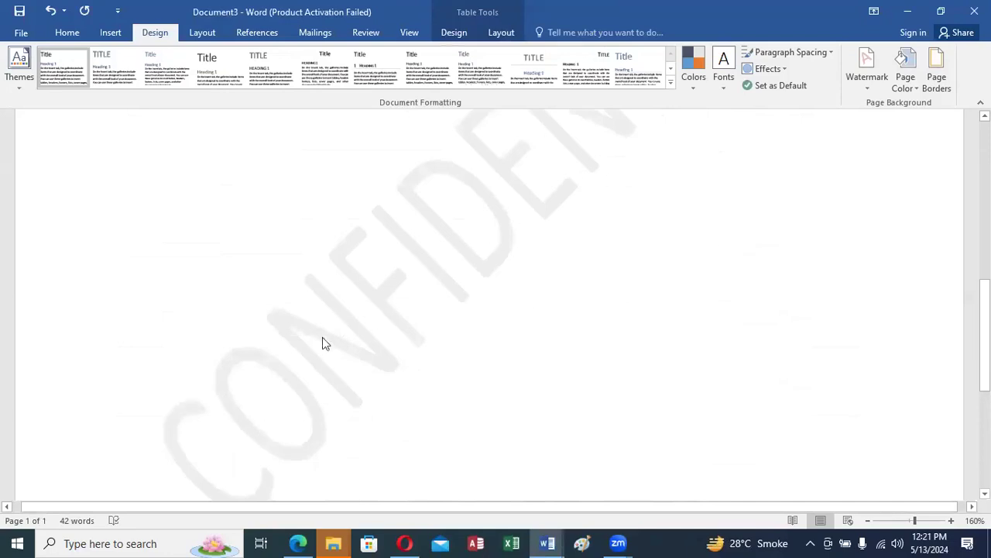
pyautogui.scroll(3, 452, 377)
pyautogui.scroll(3, 452, 375)
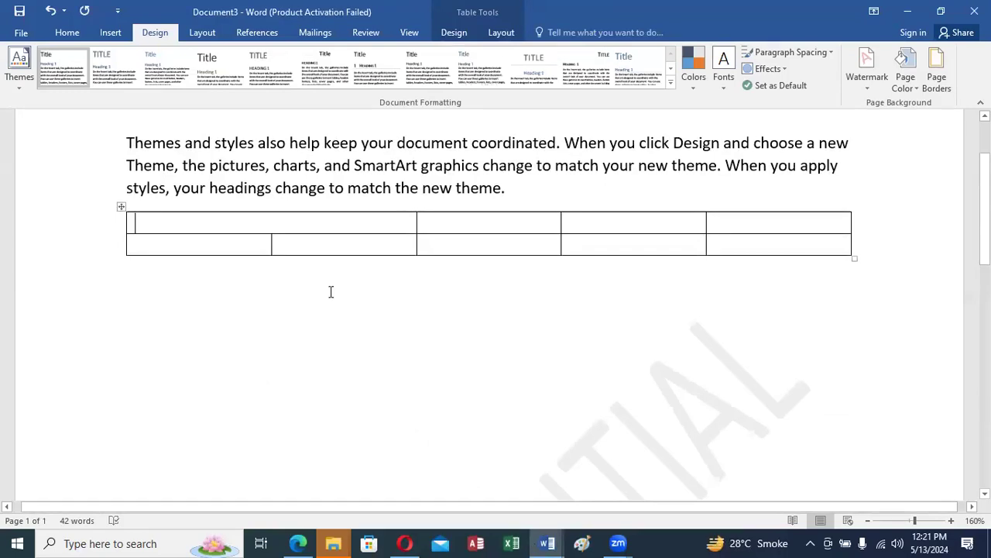
# - Review the watermark notes in MS WORD PRACTICAL 2024, highlighting EXAMPLE, down to Adding Page Border
pyautogui.hotkey('alt', 'Tab')
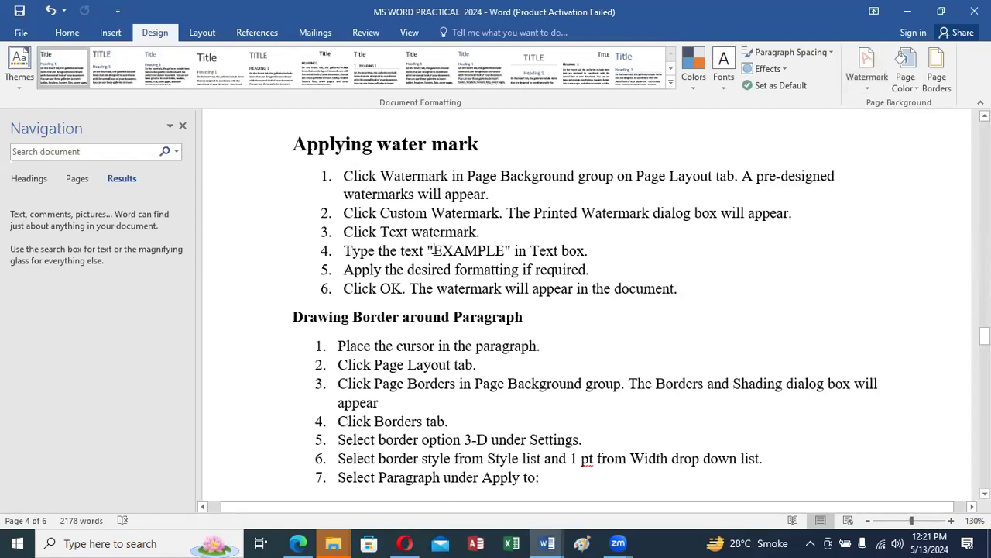
pyautogui.moveTo(430, 248); pyautogui.dragTo(509, 250)
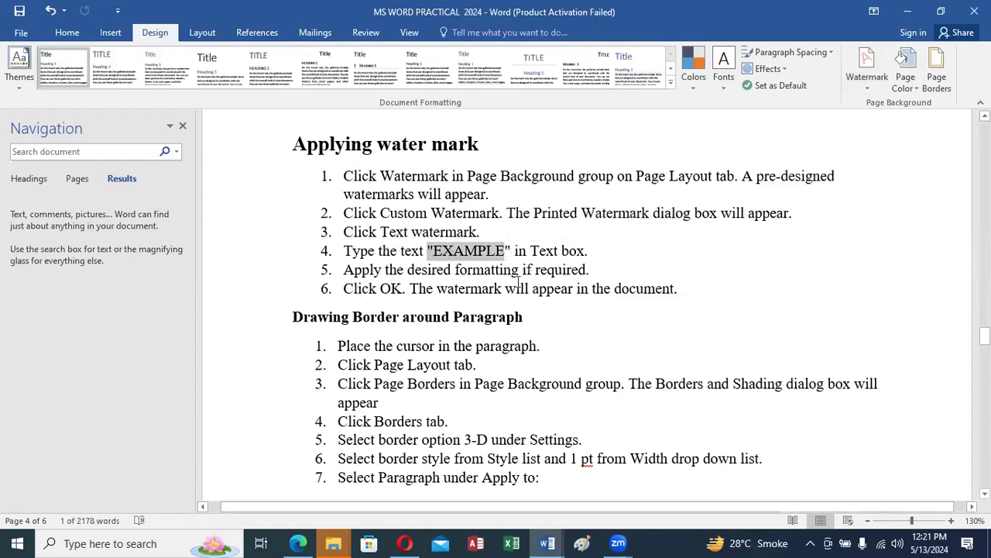
pyautogui.scroll(-2, 518, 283)
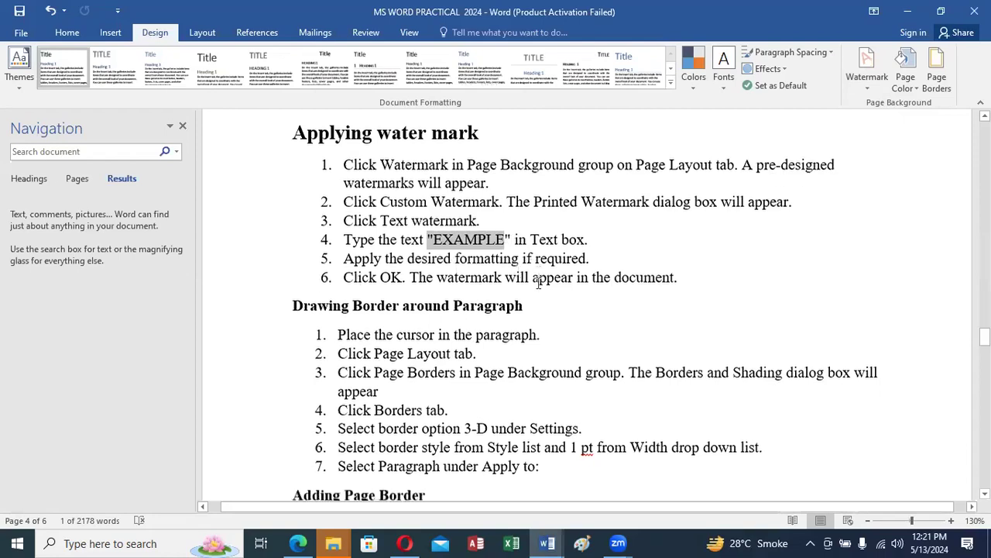
pyautogui.scroll(-1, 524, 257)
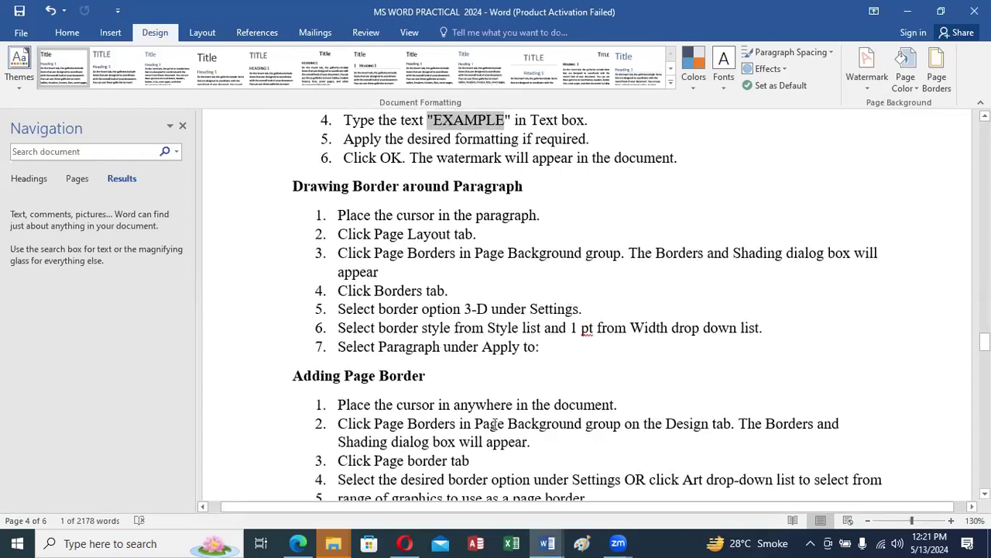
# - Switch to the 45353 document and select its opening text
pyautogui.click(548, 542)
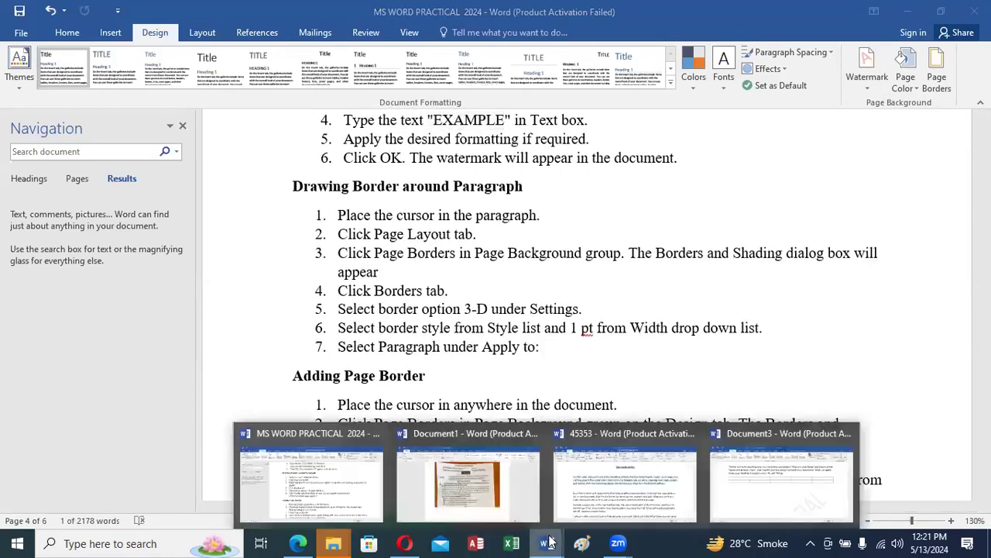
pyautogui.click(645, 492)
pyautogui.scroll(-3, 116, 318)
pyautogui.moveTo(168, 220)
pyautogui.mouseDown()
pyautogui.moveTo(685, 255)
pyautogui.moveTo(714, 247)
pyautogui.mouseUp()
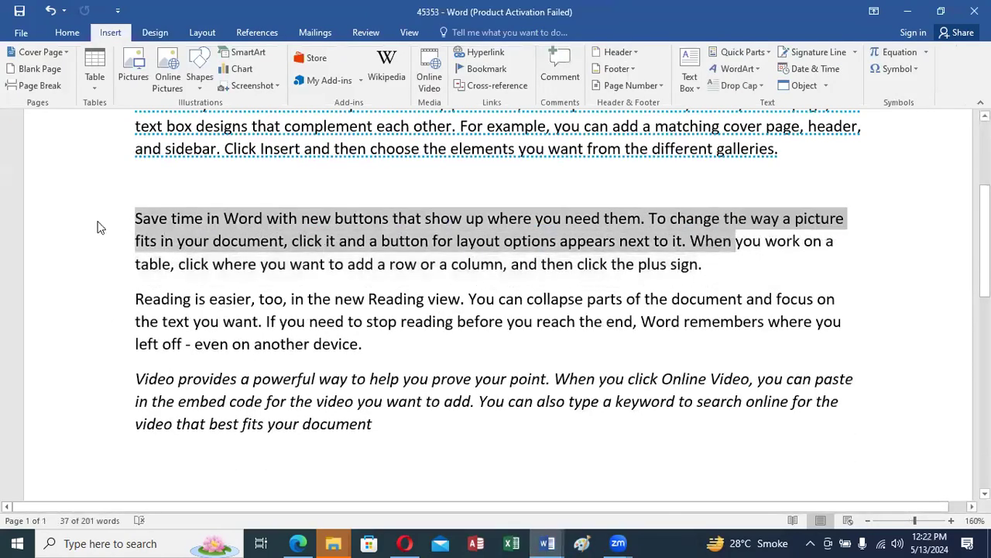
# - Select the 'Save time in Word' paragraph and give it a 3-D box border
pyautogui.click(138, 221)
pyautogui.tripleClick(421, 266)
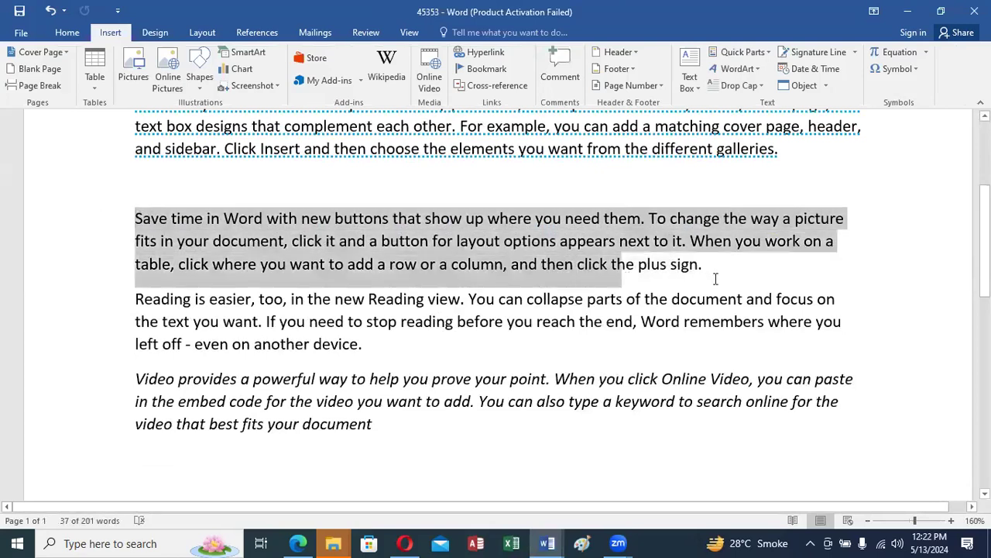
pyautogui.click(159, 31)
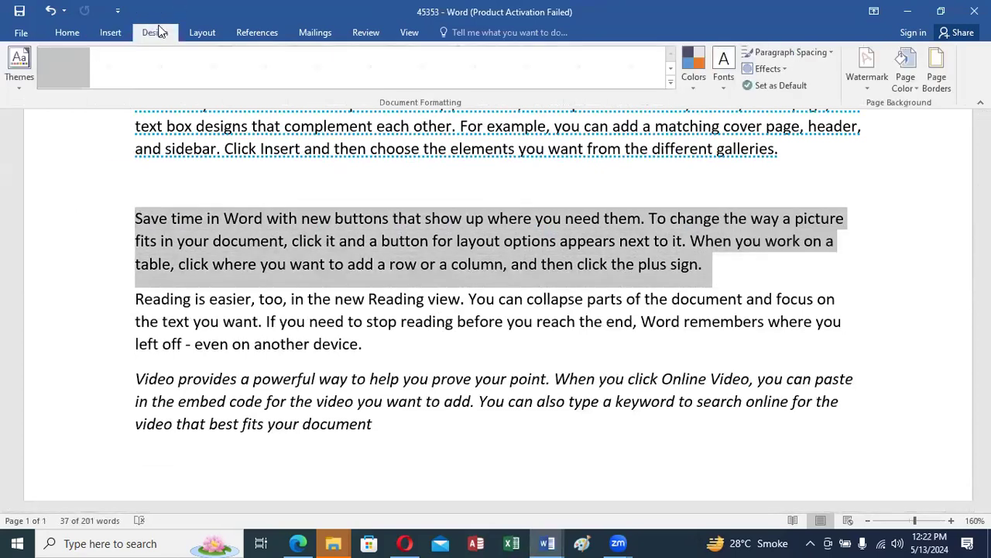
pyautogui.click(939, 77)
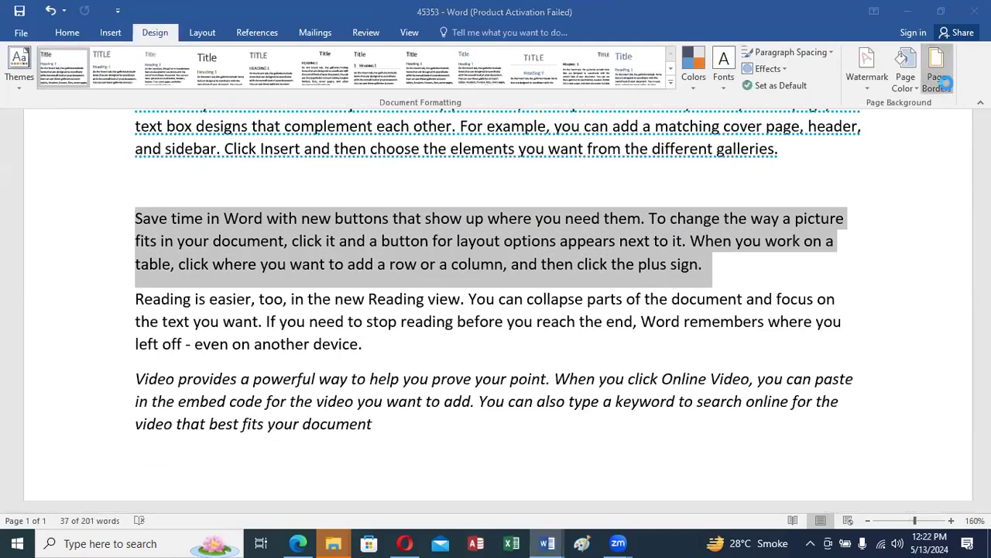
pyautogui.click(332, 144)
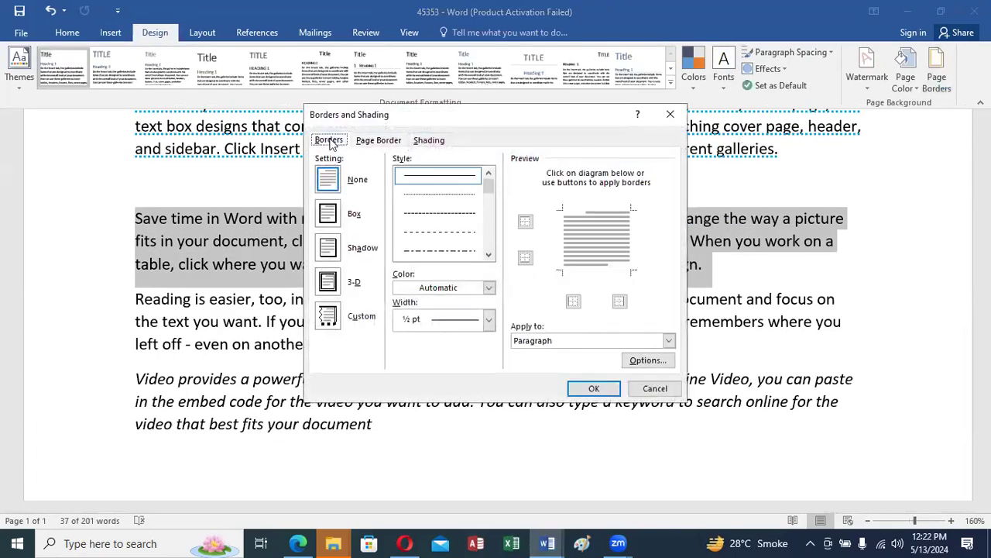
pyautogui.click(337, 284)
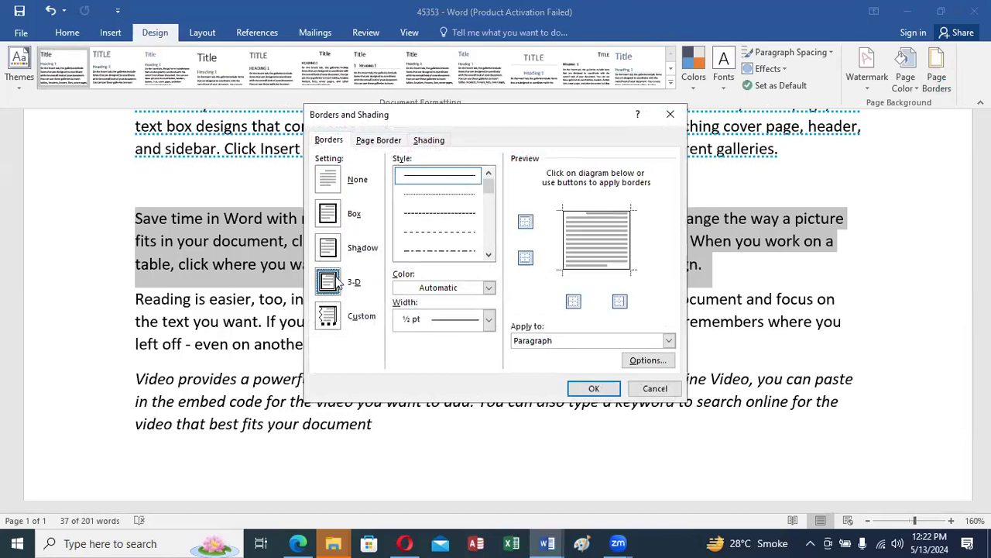
pyautogui.click(593, 389)
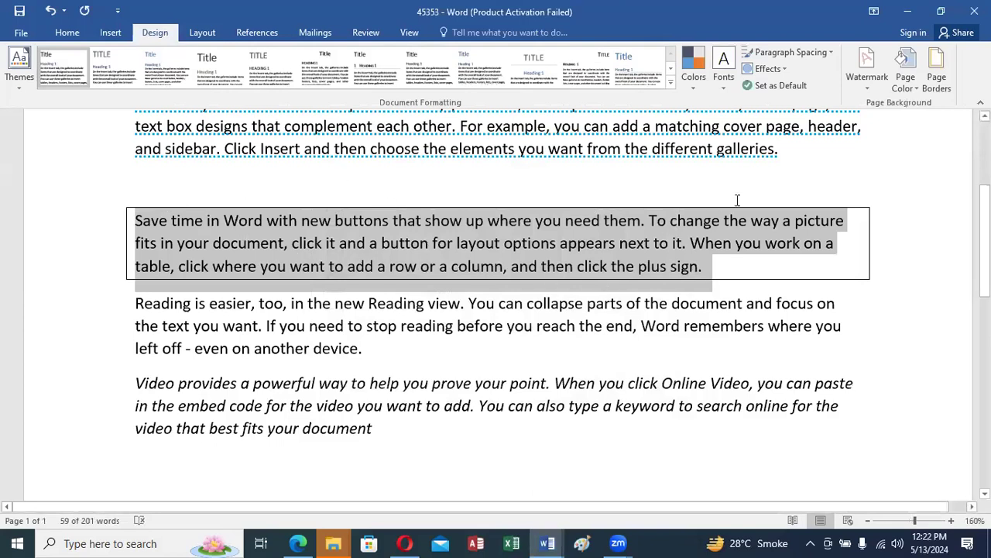
# - Put a plain Box border around the whole page
pyautogui.click(938, 77)
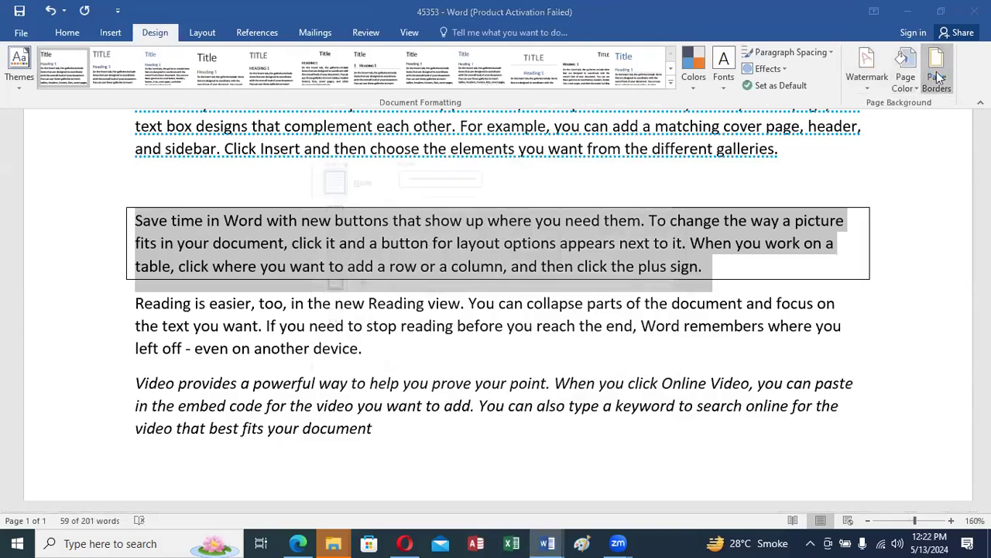
pyautogui.click(327, 214)
pyautogui.click(595, 389)
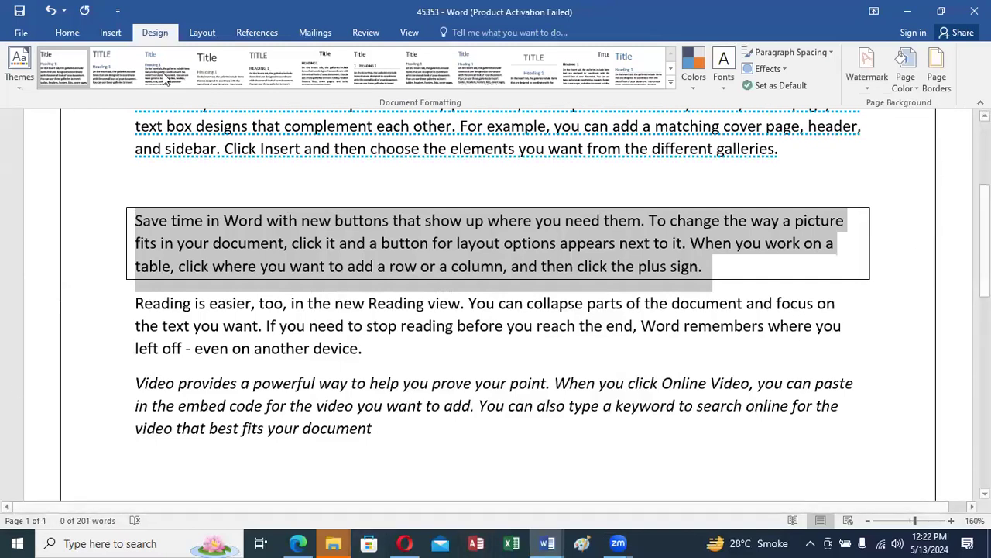
# - Fill the page background with green Page Color
pyautogui.moveTo(544, 542)
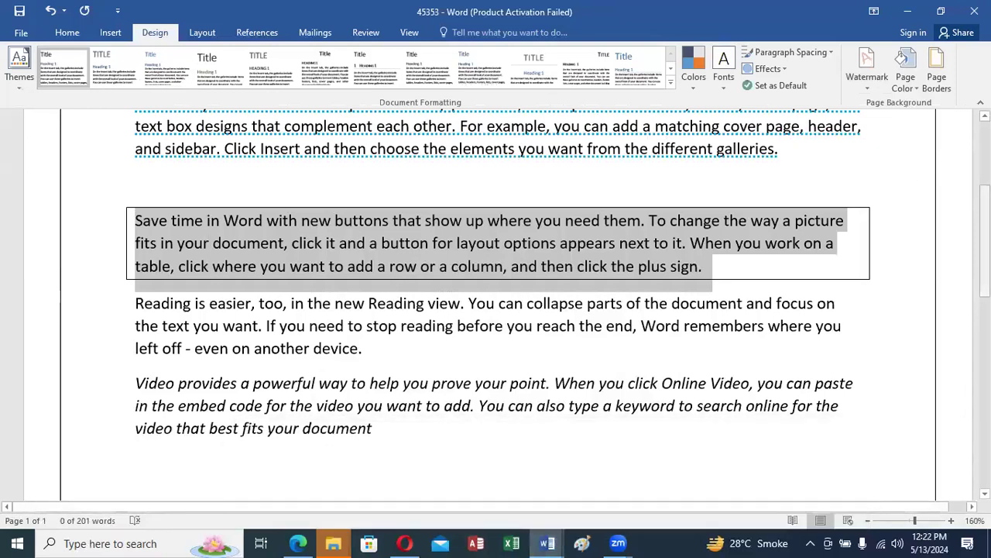
pyautogui.click(915, 86)
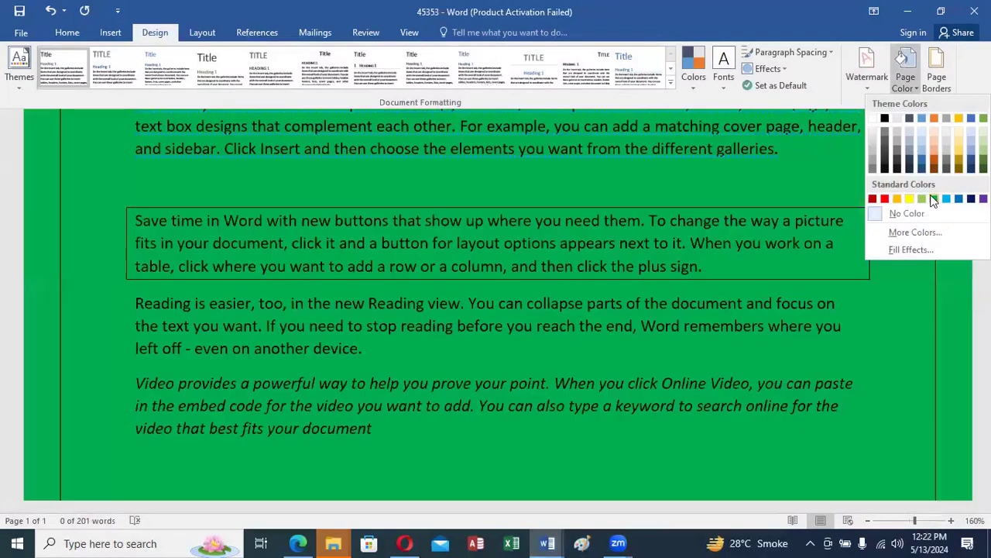
pyautogui.click(934, 199)
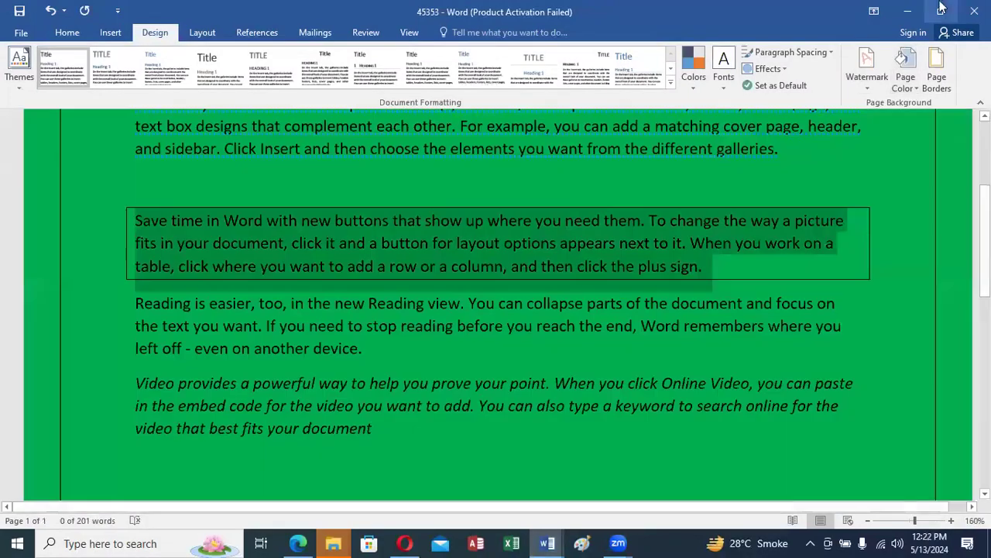
pyautogui.click(548, 543)
# - Scroll the MS WORD PRACTICAL 2024 notes past Page Borders to the Columns instructions
pyautogui.click(287, 481)
pyautogui.scroll(-1, 273, 149)
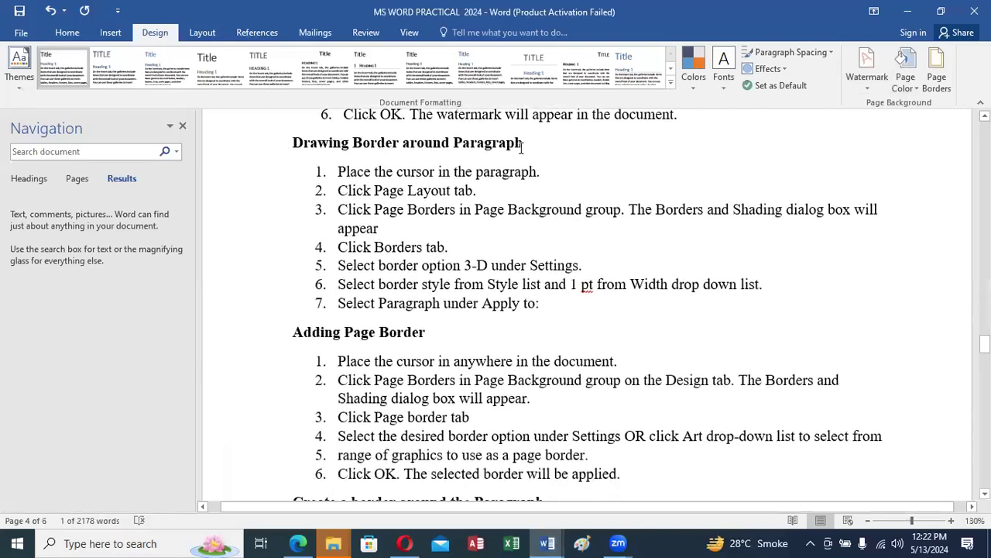
pyautogui.scroll(-3, 517, 224)
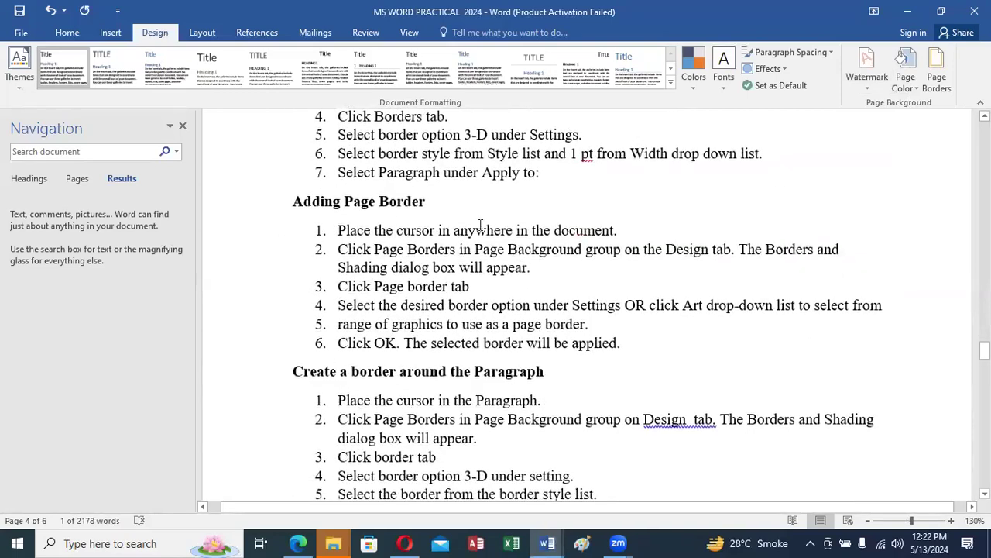
pyautogui.click(937, 88)
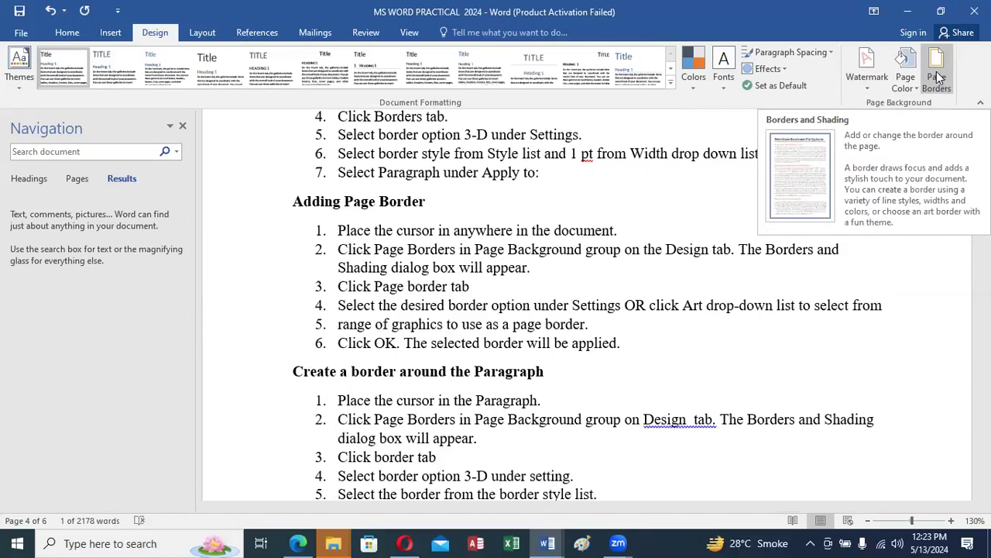
pyautogui.scroll(-10, 617, 294)
pyautogui.scroll(-2, 617, 294)
pyautogui.scroll(2, 618, 294)
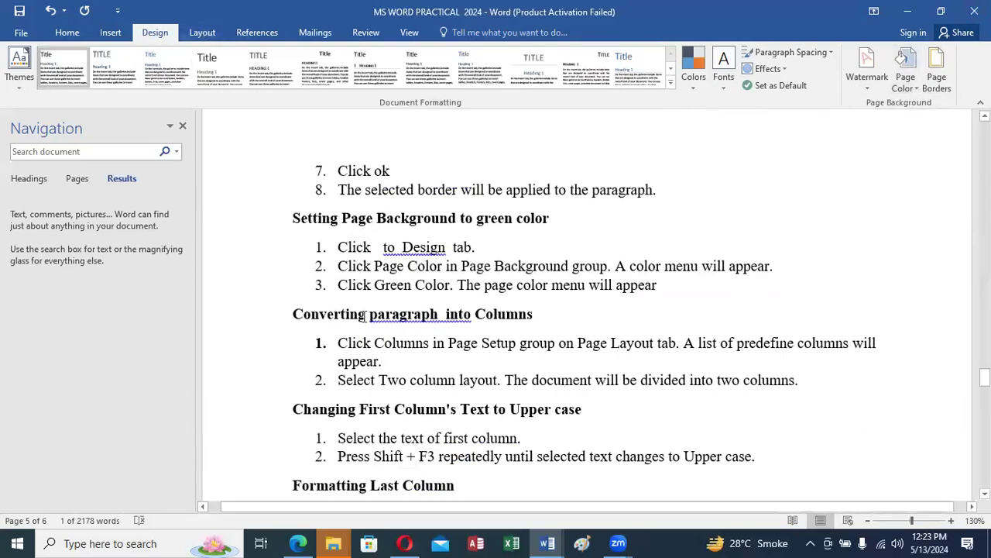
pyautogui.scroll(-1, 322, 310)
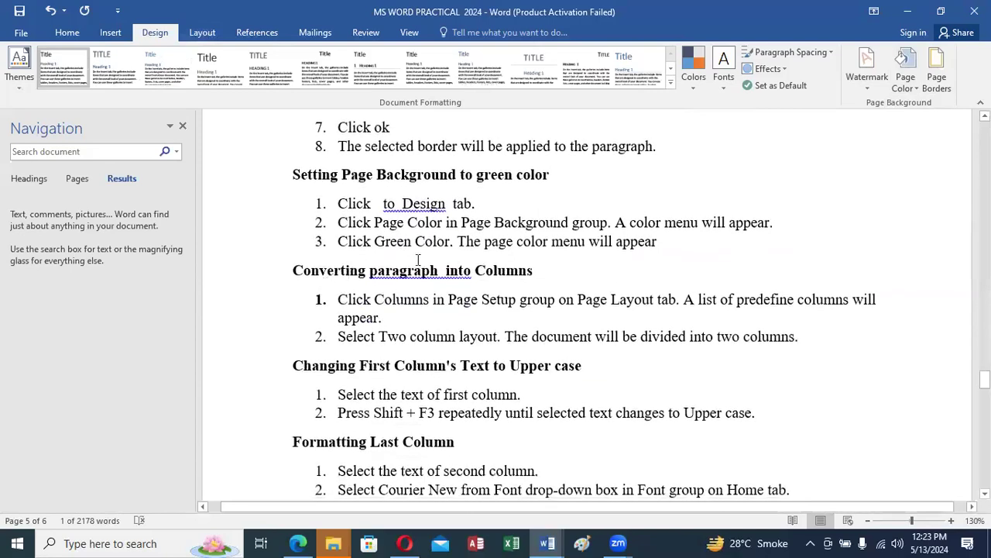
pyautogui.click(203, 34)
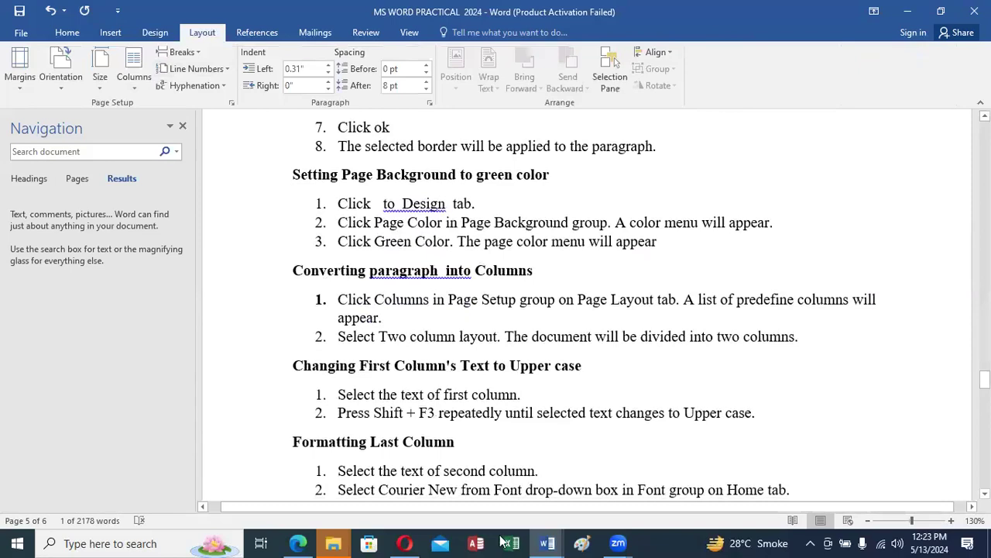
# - Switch back to the green-background 45353 document and scroll through it
pyautogui.click(547, 543)
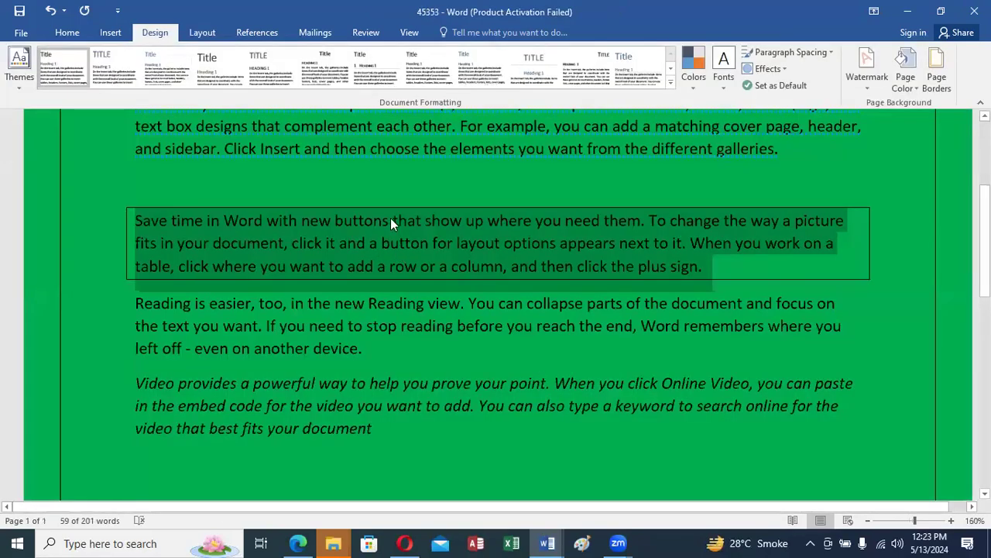
pyautogui.scroll(-3, 391, 224)
pyautogui.scroll(-5, 391, 225)
pyautogui.scroll(5, 389, 229)
pyautogui.scroll(7, 389, 231)
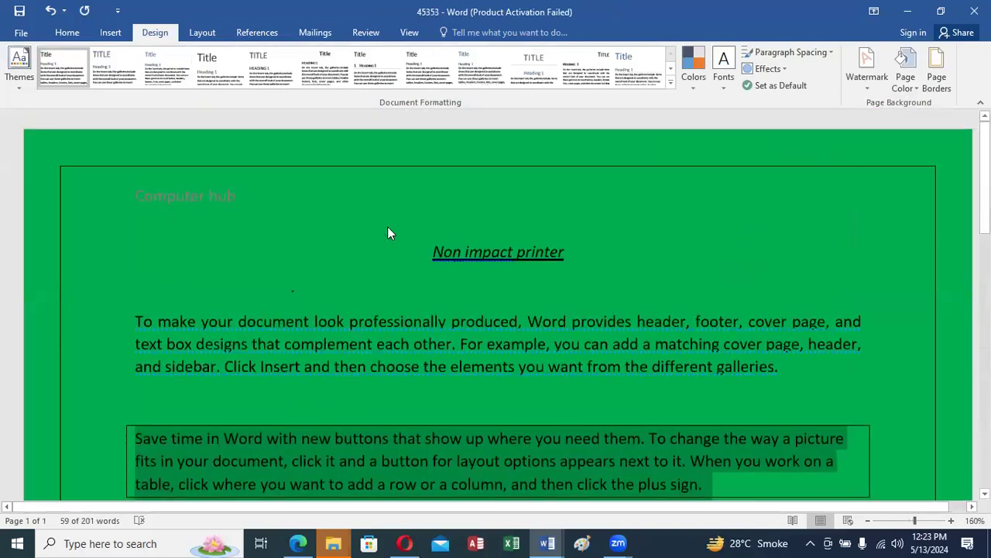
# - Create a new blank document filled with =rand() sample paragraphs
pyautogui.hotkey('ctrl', 'n')
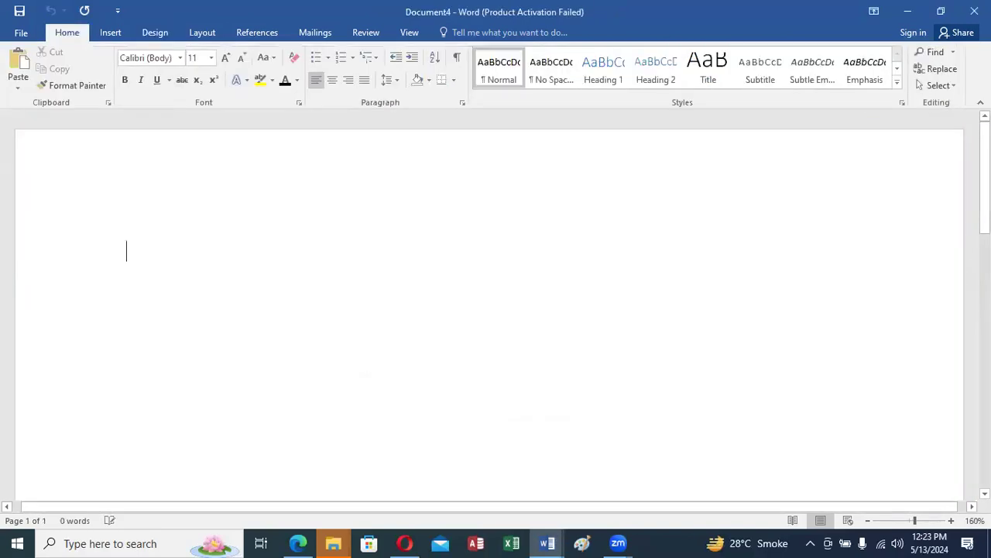
pyautogui.write('=ra')
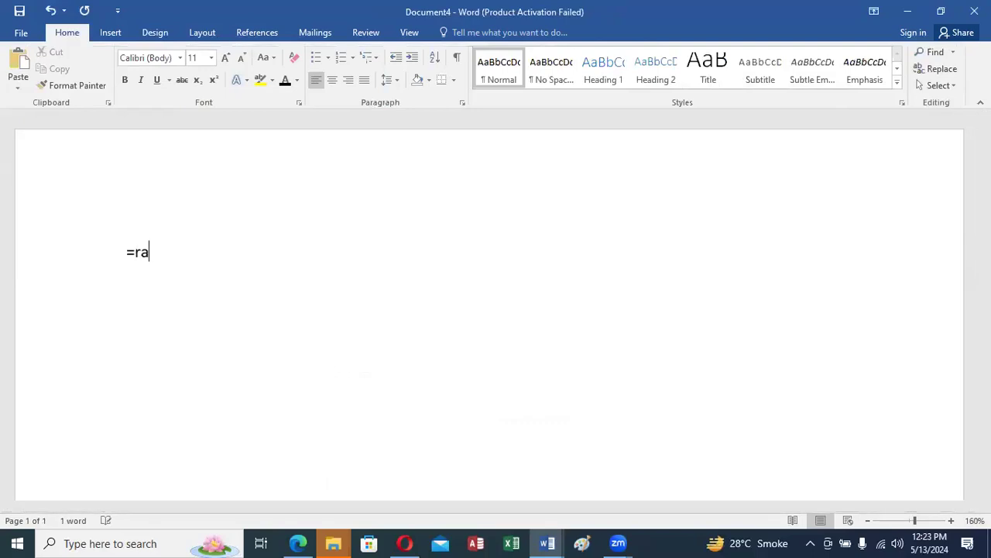
pyautogui.write('nd')
pyautogui.write('()')
pyautogui.press('Return')
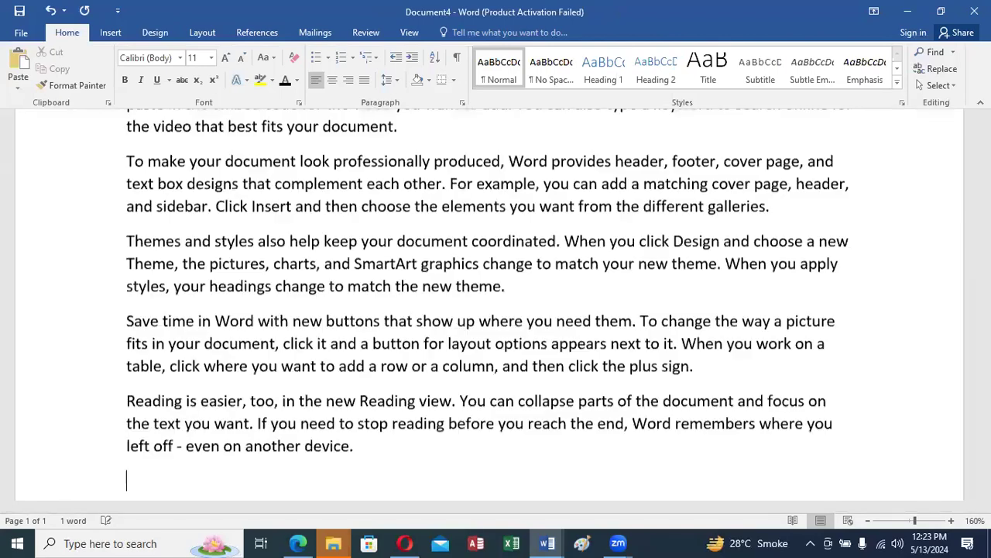
pyautogui.hotkey('ctrl', 'Home')
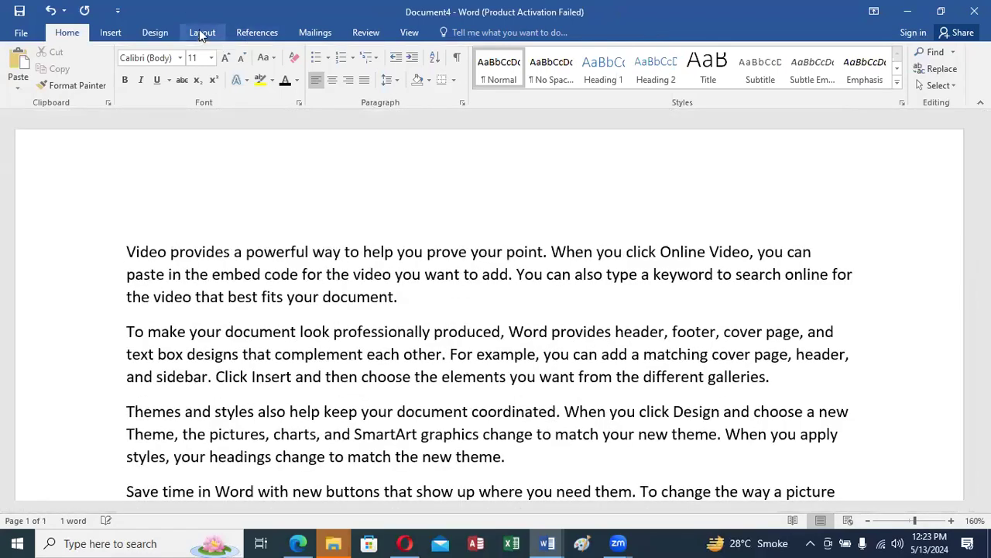
pyautogui.click(200, 32)
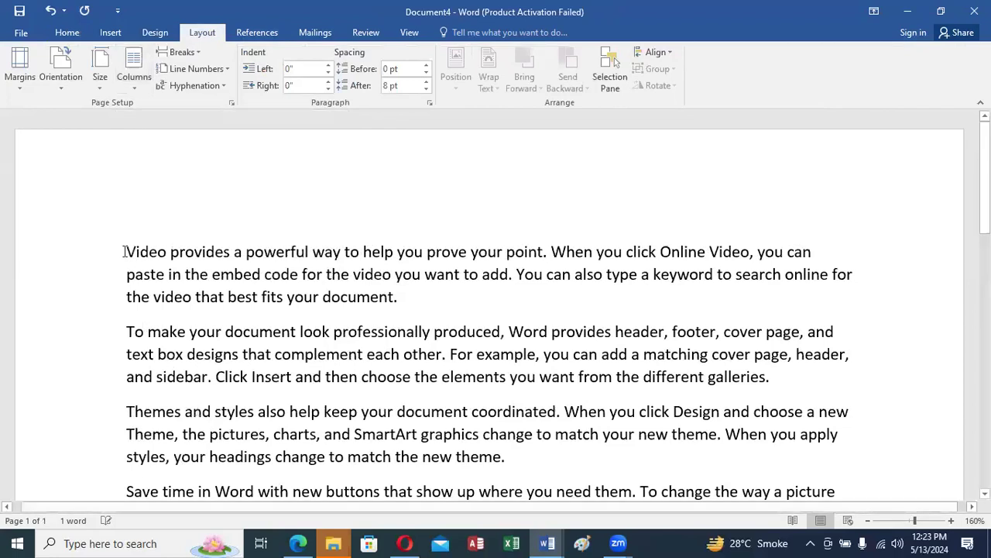
# - Split Document4's sample text into Three columns and scroll through the result
pyautogui.click(130, 83)
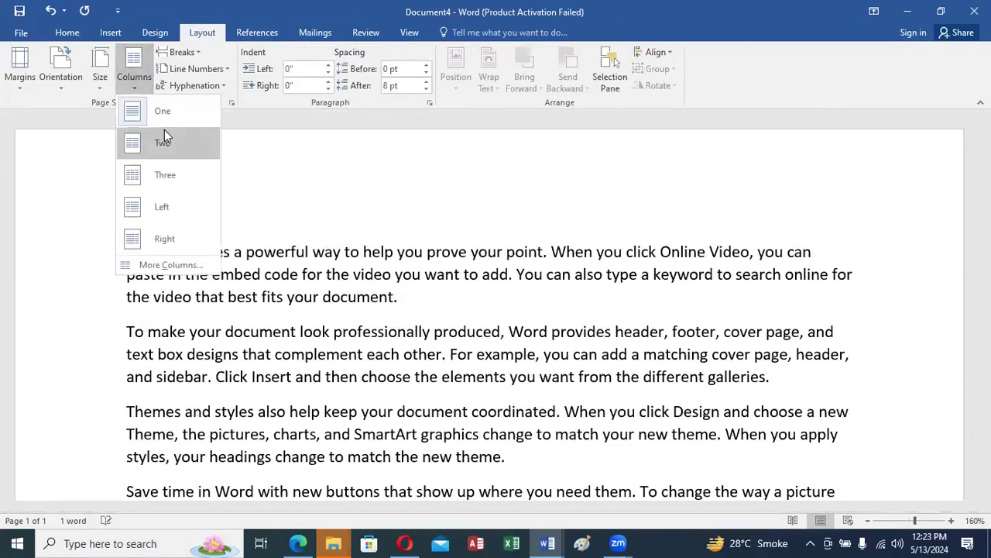
pyautogui.click(172, 171)
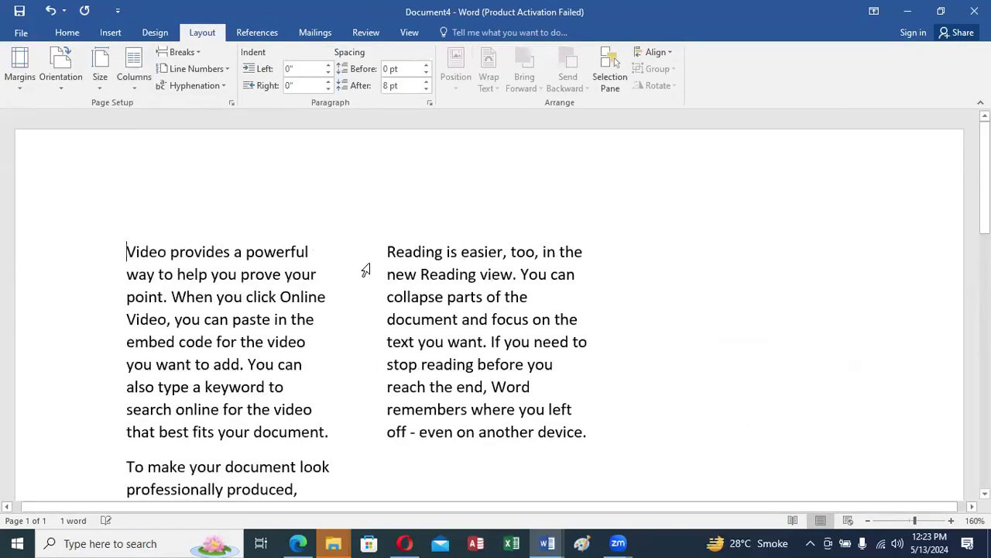
pyautogui.scroll(-3, 504, 228)
pyautogui.scroll(-5, 505, 287)
pyautogui.scroll(5, 504, 287)
pyautogui.scroll(3, 496, 284)
pyautogui.scroll(-5, 394, 265)
pyautogui.scroll(-3, 394, 265)
pyautogui.scroll(5, 395, 264)
pyautogui.scroll(-5, 395, 264)
pyautogui.scroll(5, 395, 266)
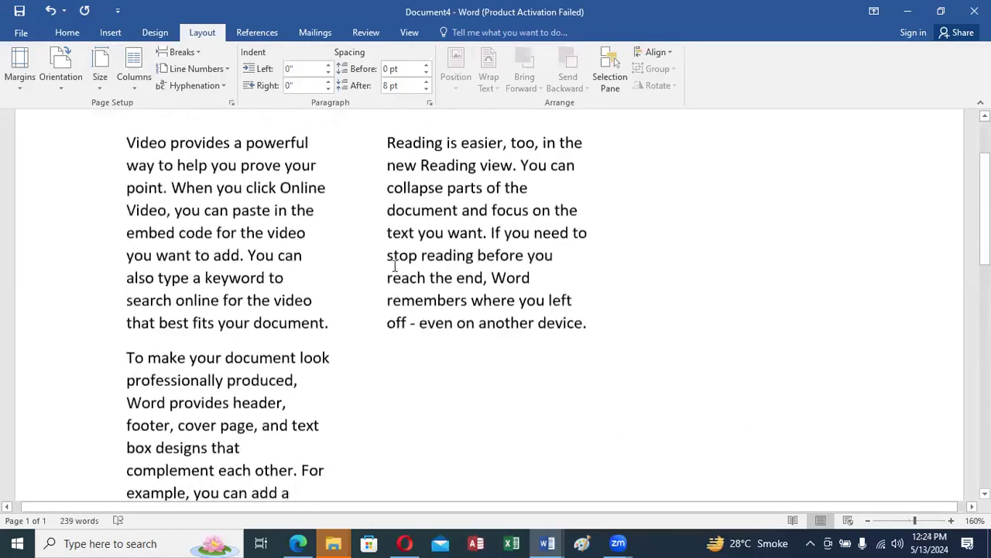
pyautogui.scroll(2, 395, 266)
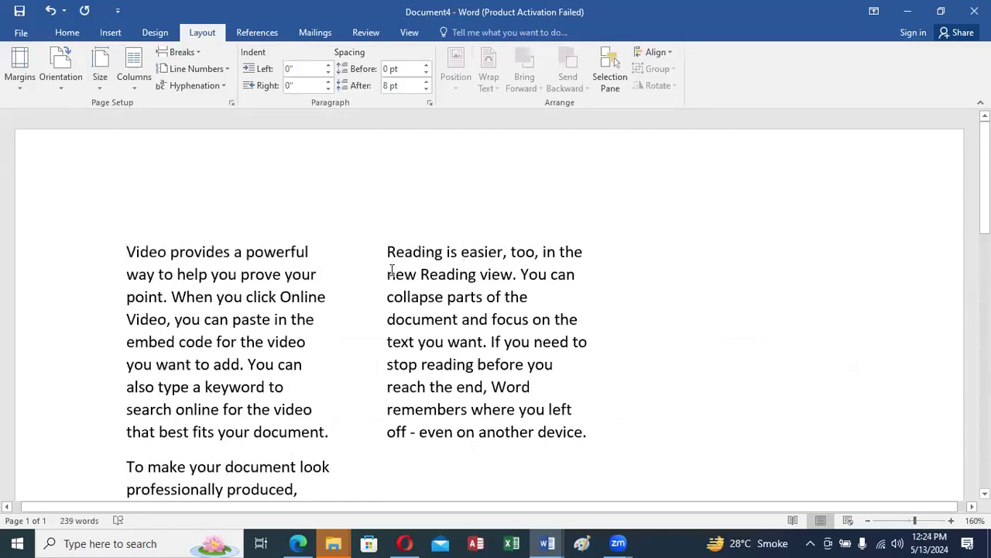
# - Open the Columns list, then scroll the notes to the Change the Paper/page Margin steps
pyautogui.click(138, 89)
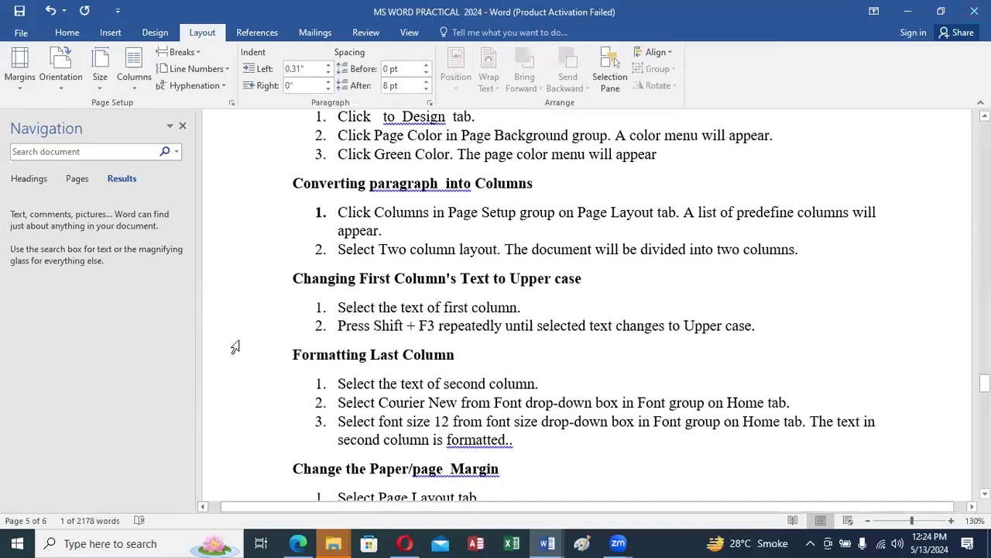
pyautogui.scroll(-3, 410, 376)
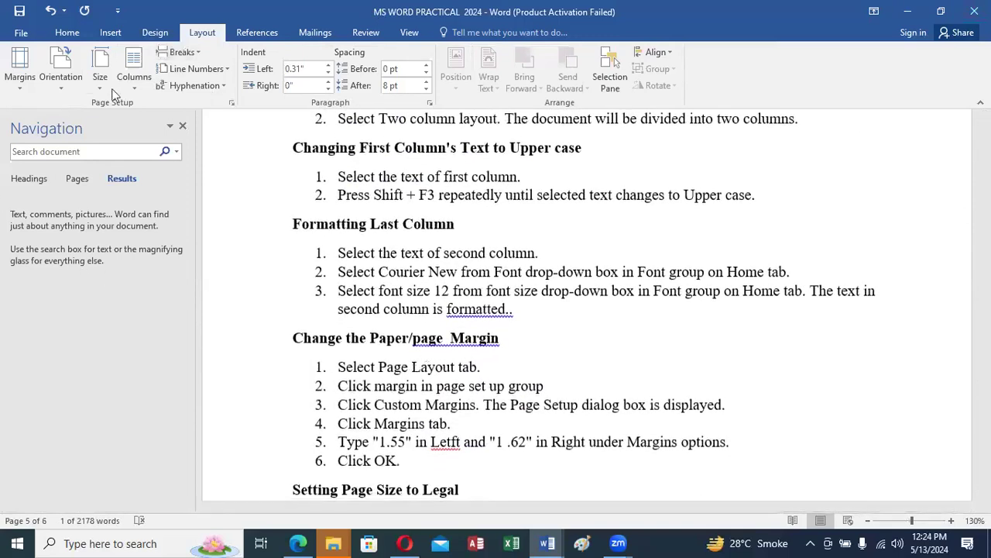
# - Try Landscape orientation, close the Navigation pane, and return the pages to Portrait
pyautogui.click(64, 92)
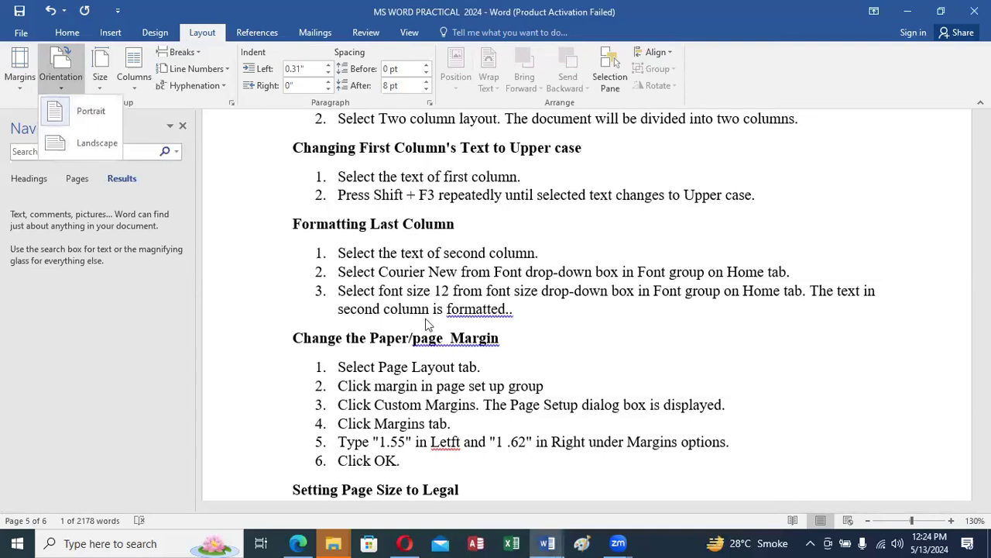
pyautogui.click(95, 144)
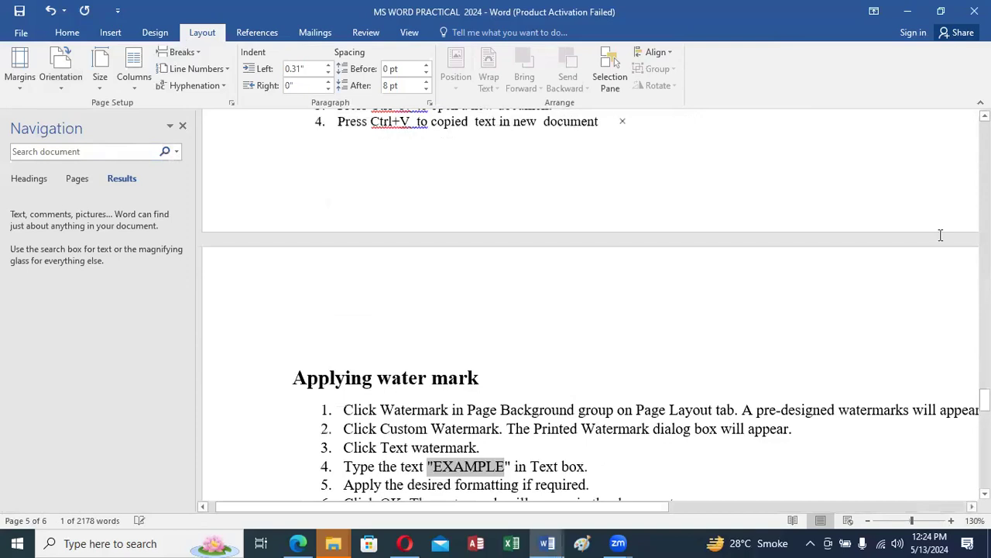
pyautogui.click(183, 127)
pyautogui.click(64, 94)
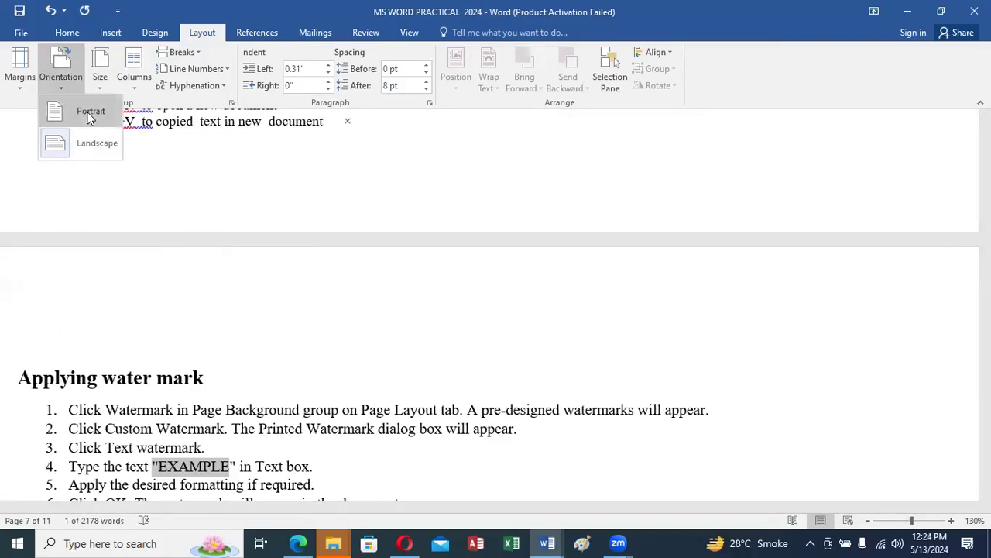
pyautogui.click(90, 113)
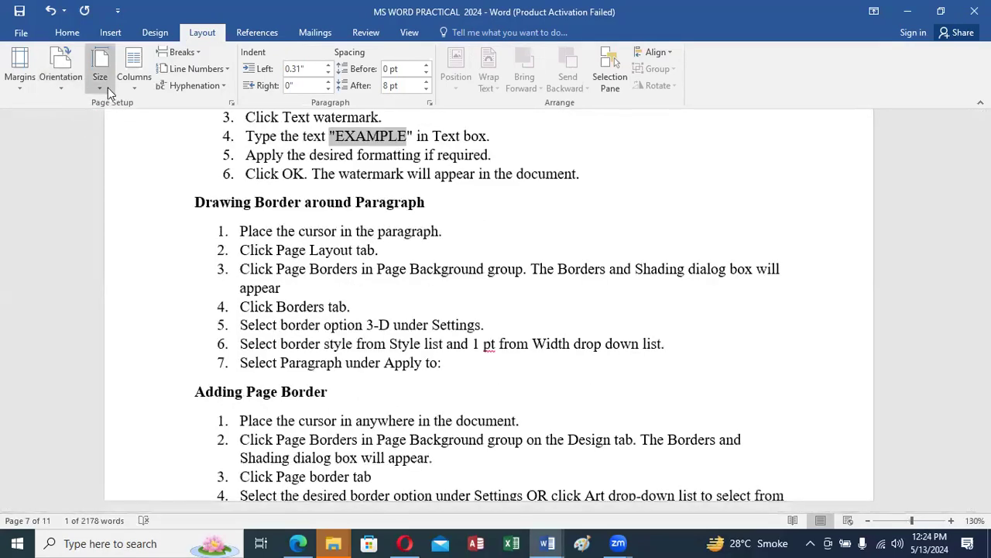
# - Browse the paper Size and Margins presets without changing them, then scroll the notes
pyautogui.click(108, 88)
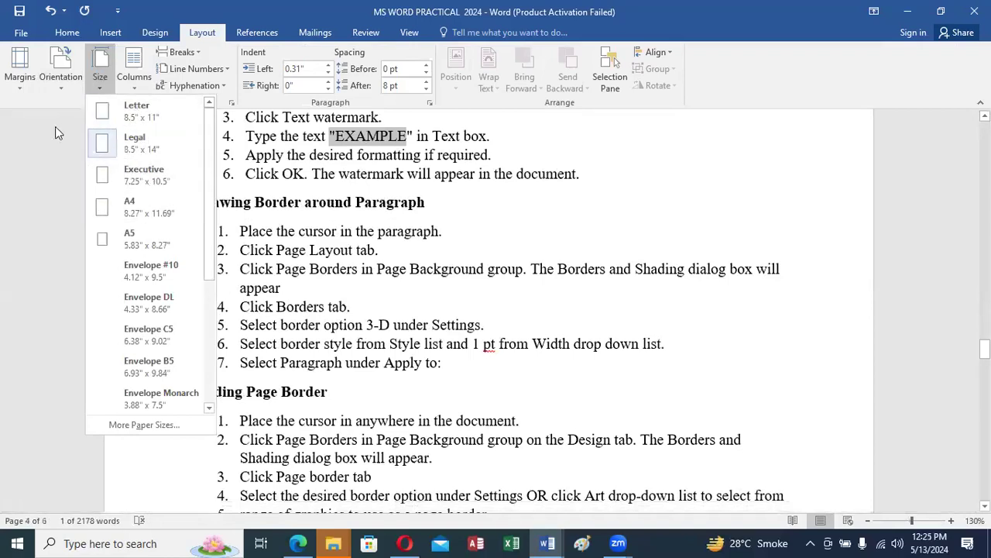
pyautogui.click(23, 91)
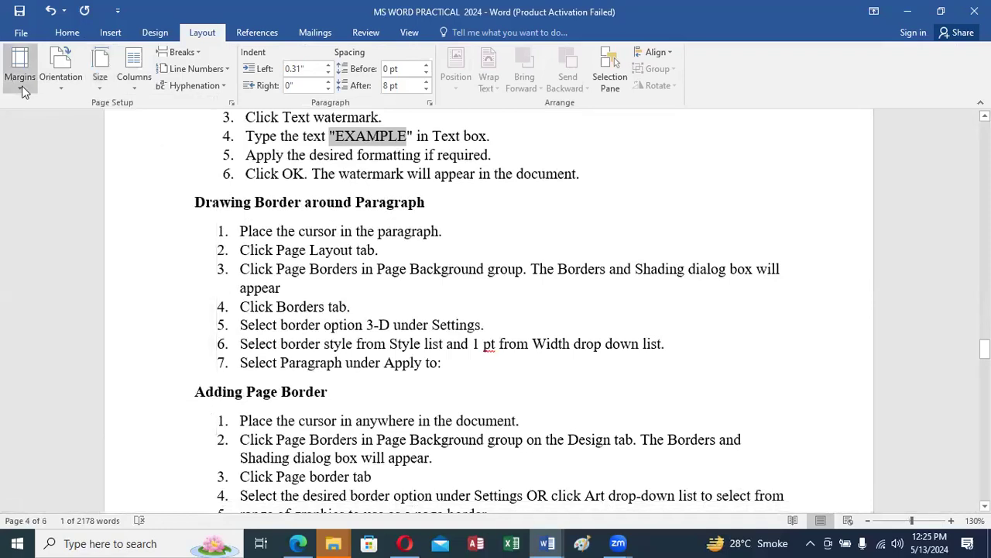
pyautogui.click(23, 90)
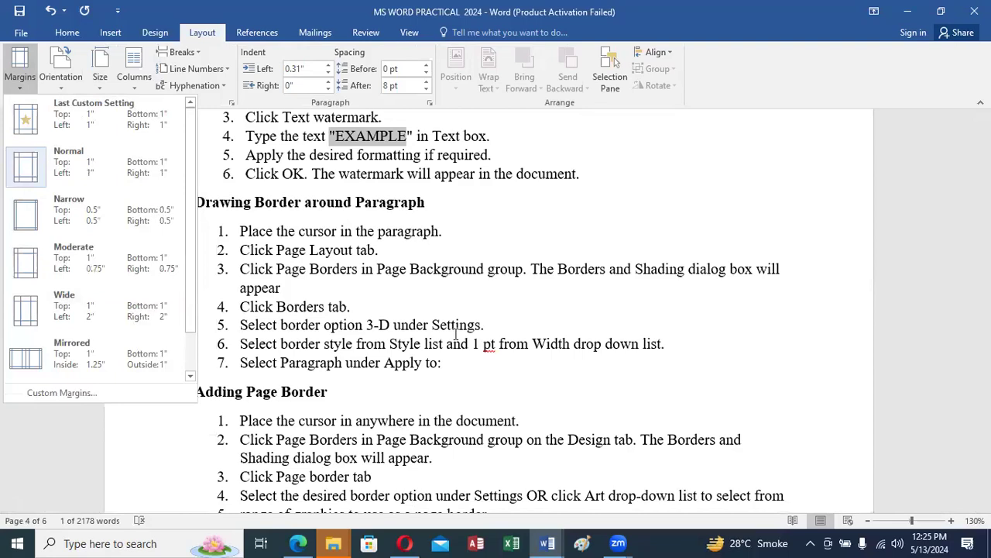
pyautogui.scroll(-5, 455, 332)
pyautogui.scroll(-3, 455, 332)
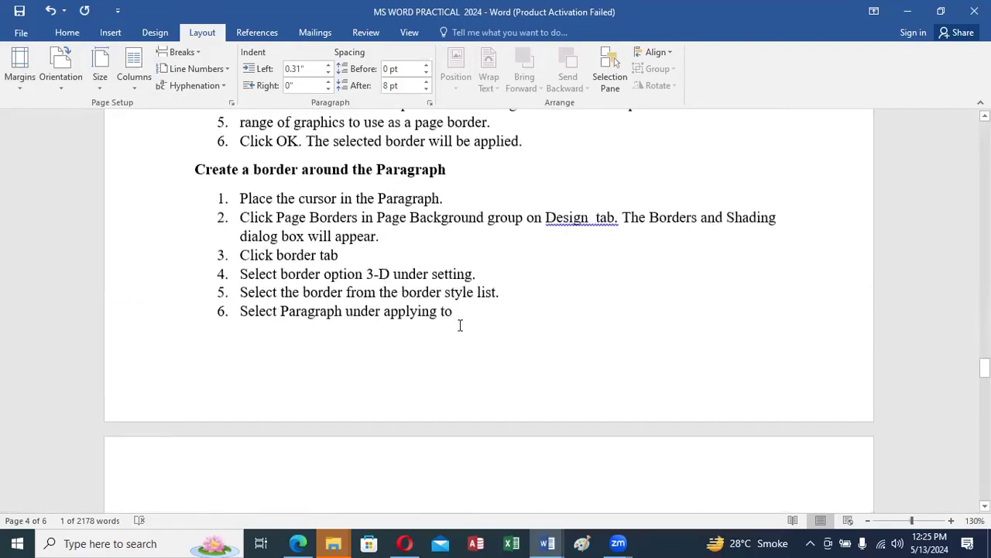
pyautogui.scroll(-5, 461, 326)
pyautogui.scroll(-2, 460, 326)
pyautogui.scroll(-2, 460, 326)
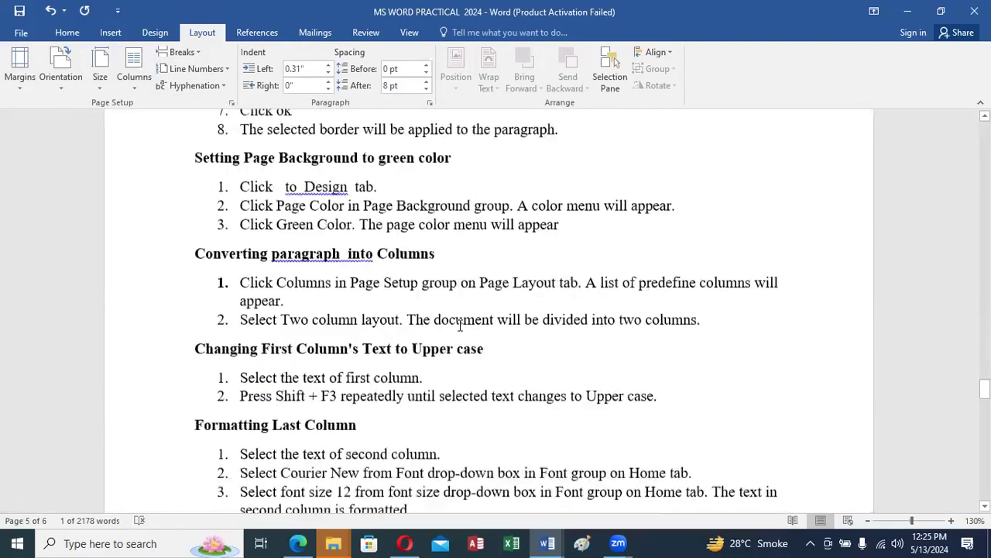
pyautogui.scroll(-2, 460, 325)
pyautogui.scroll(-4, 460, 325)
pyautogui.scroll(-2, 454, 258)
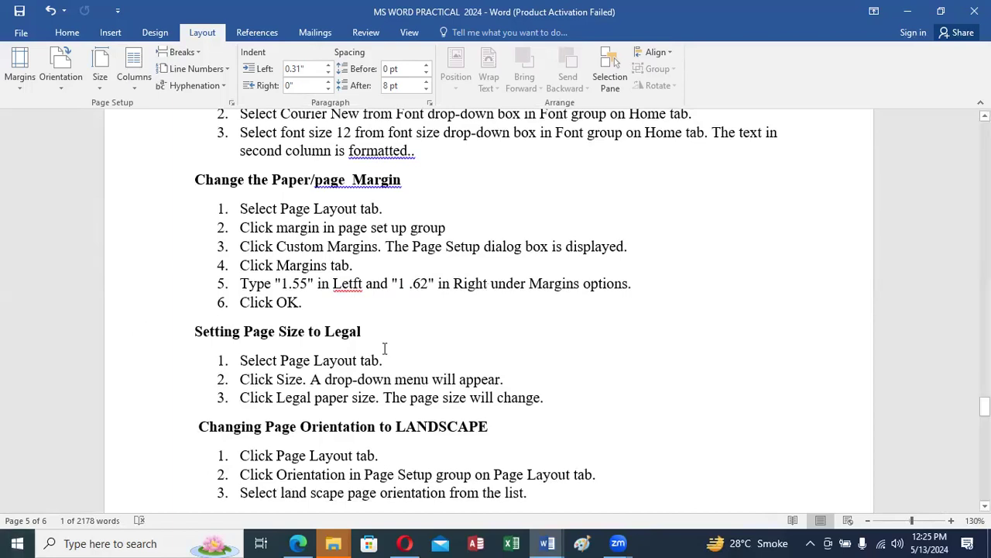
pyautogui.scroll(-2, 384, 349)
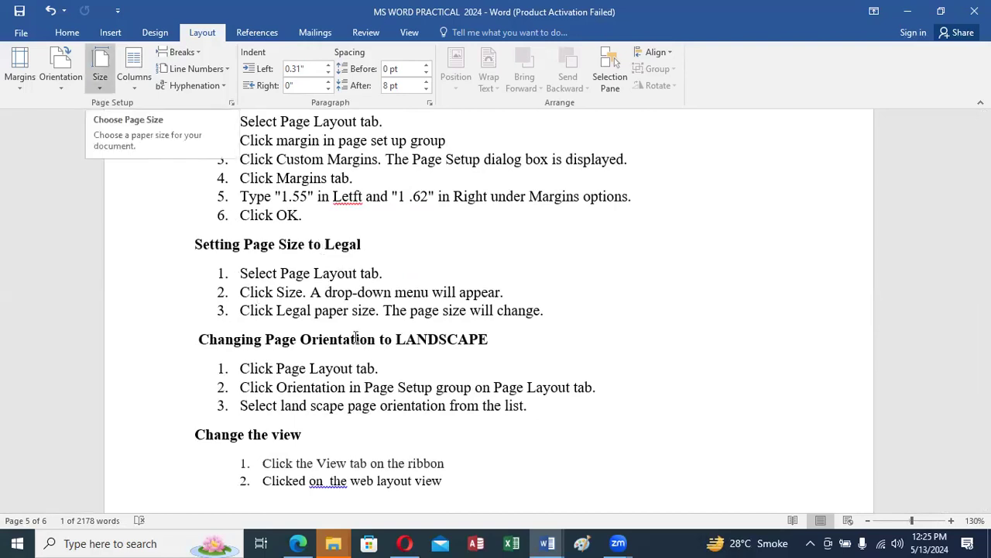
pyautogui.scroll(-1, 341, 310)
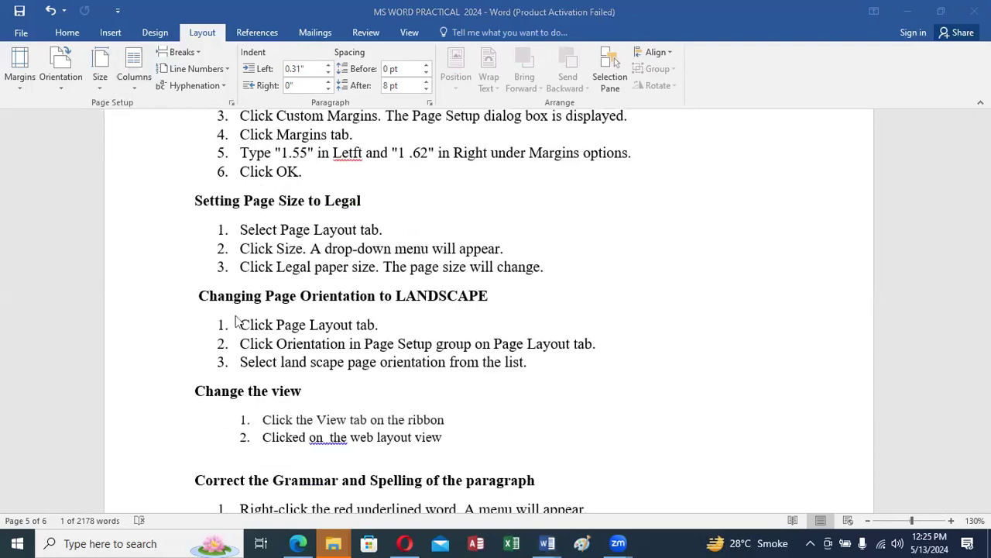
pyautogui.scroll(-2, 214, 287)
pyautogui.scroll(-1, 215, 264)
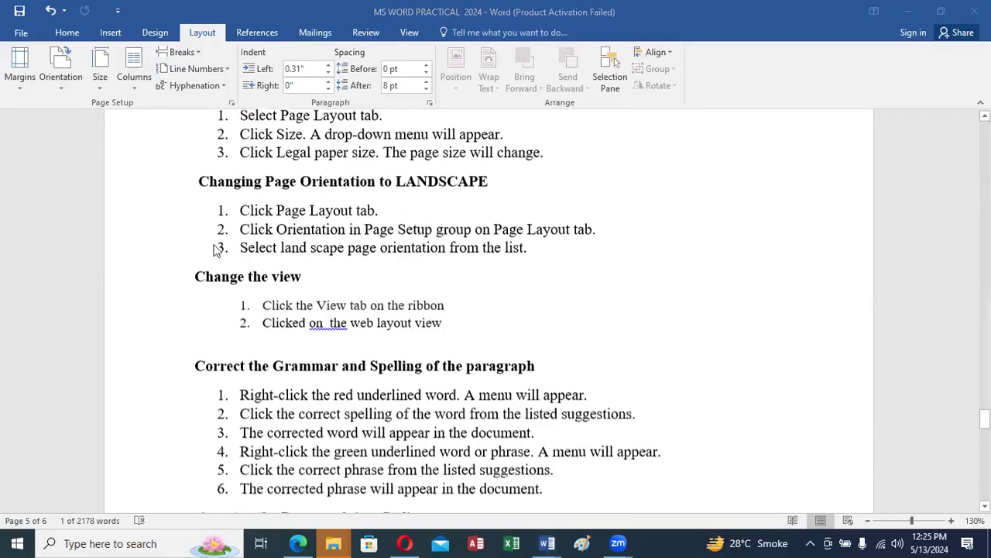
pyautogui.scroll(-2, 211, 230)
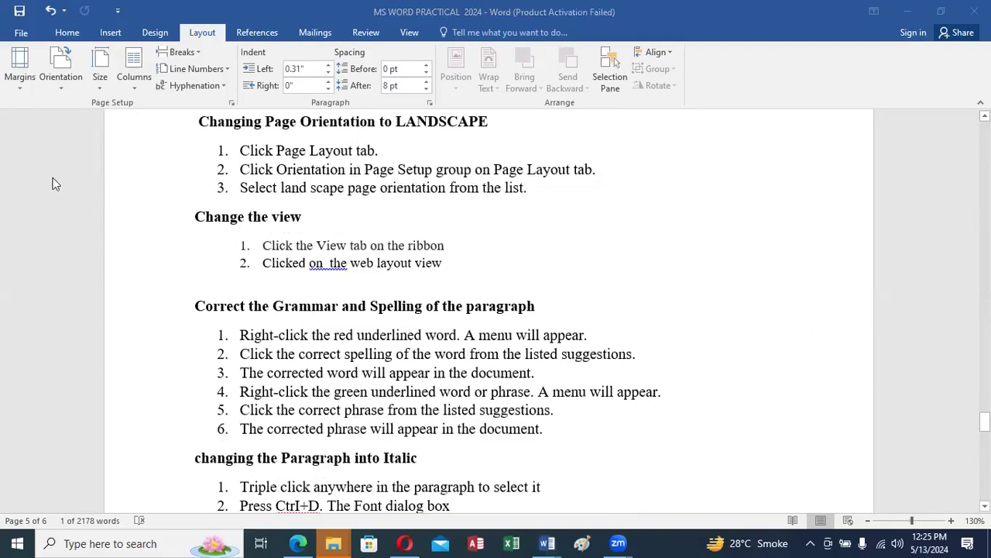
# - Switch to the View ribbon and scroll through the grammar and italic-paragraph instruction steps
pyautogui.click(413, 38)
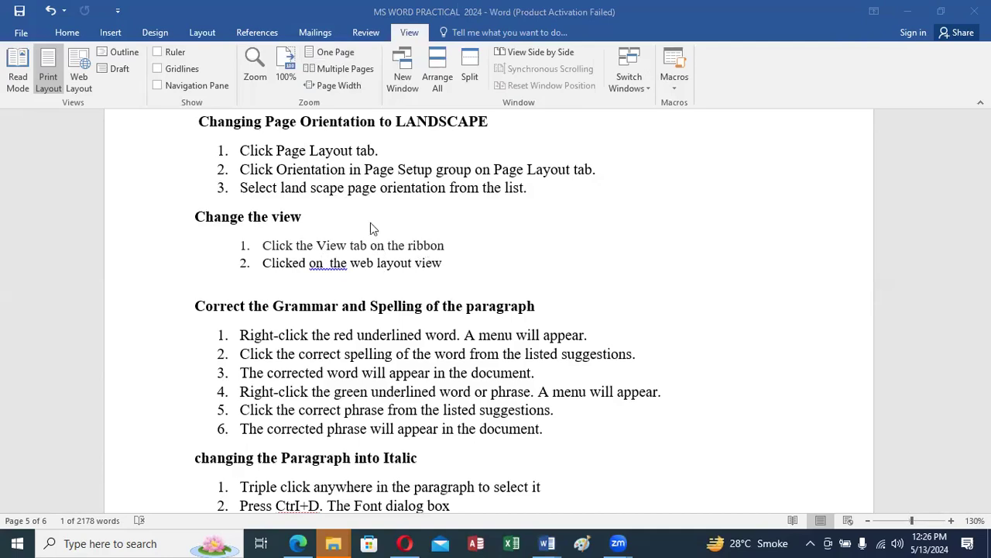
pyautogui.scroll(-3, 370, 226)
pyautogui.scroll(-5, 370, 225)
pyautogui.scroll(4, 370, 225)
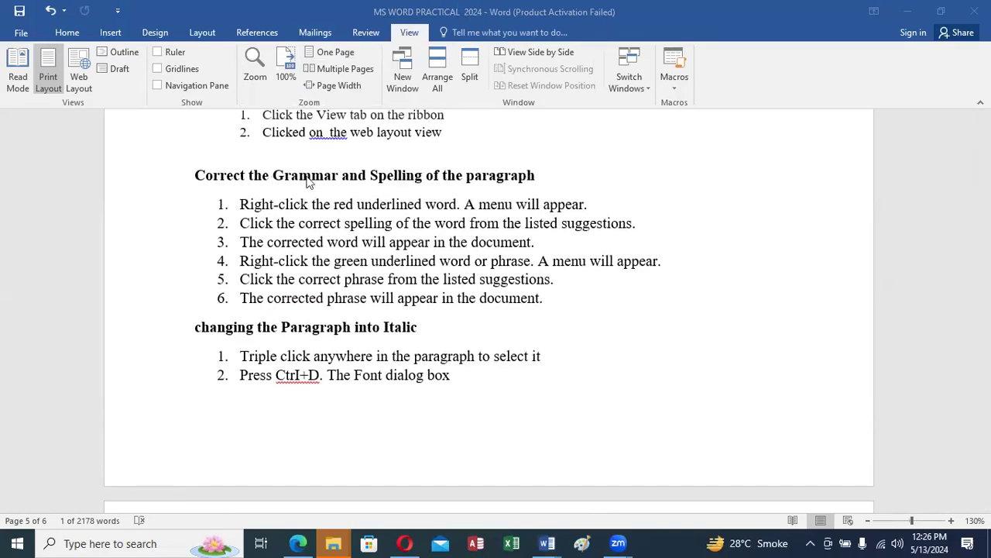
pyautogui.scroll(-5, 482, 219)
pyautogui.scroll(-5, 482, 219)
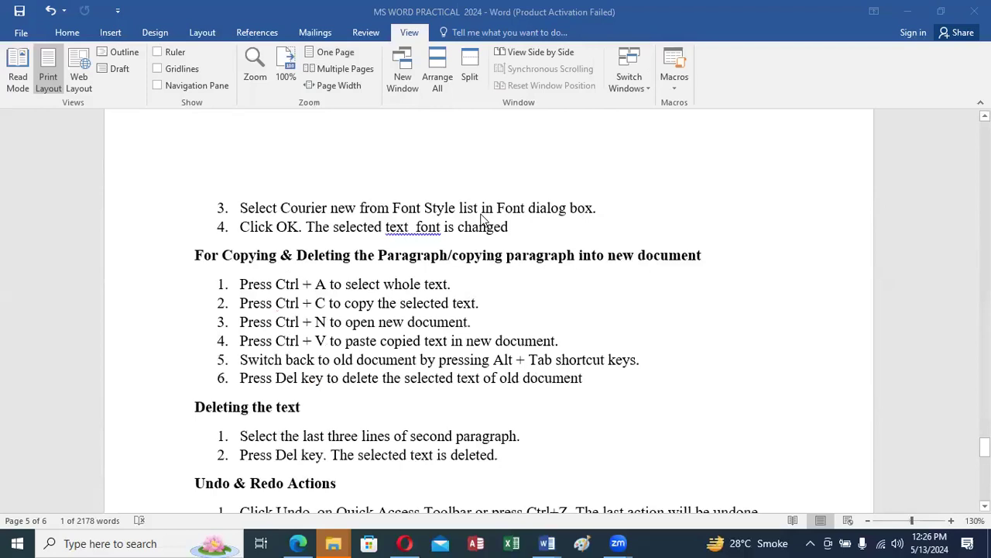
pyautogui.scroll(5, 482, 219)
pyautogui.scroll(3, 482, 219)
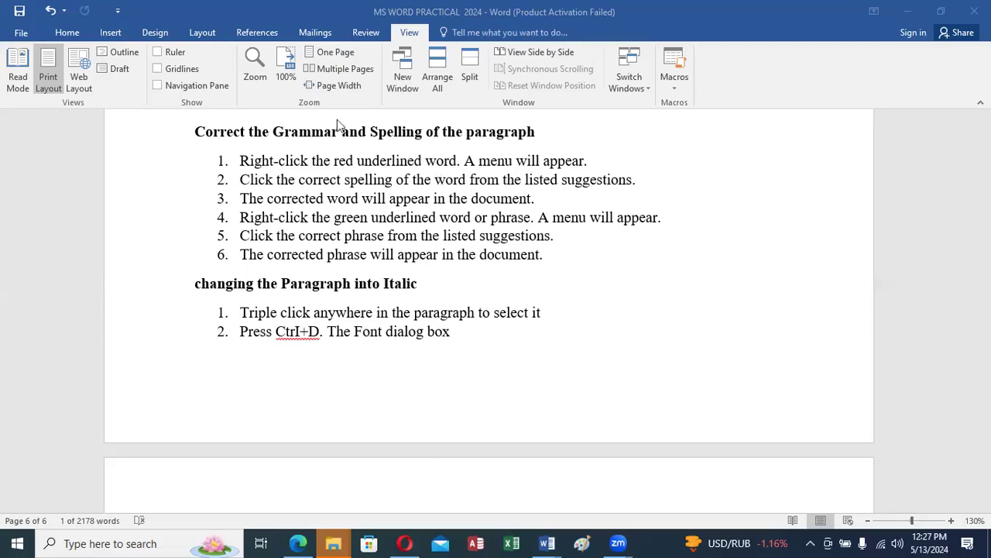
pyautogui.scroll(-2, 447, 180)
pyautogui.scroll(-3, 447, 180)
pyautogui.scroll(3, 445, 178)
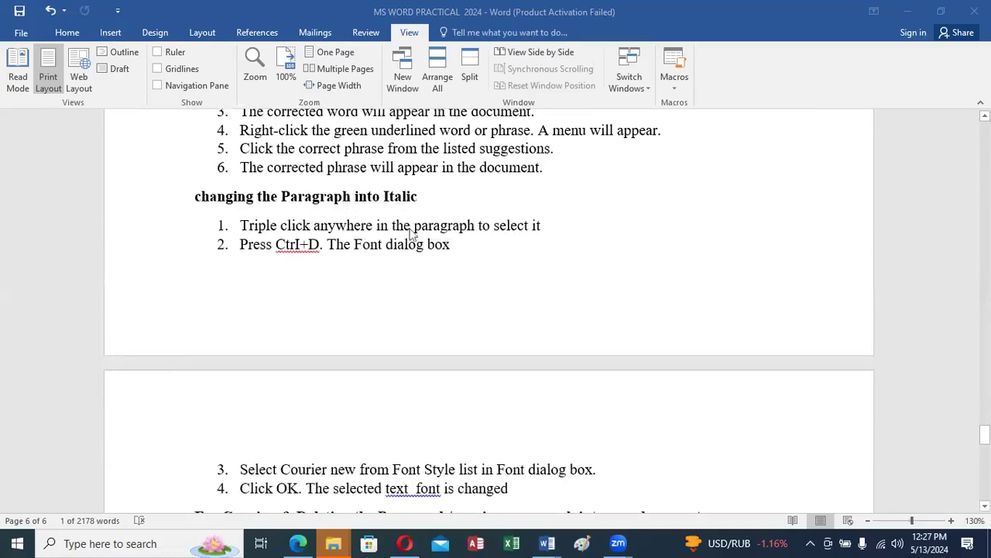
pyautogui.scroll(-4, 414, 237)
pyautogui.scroll(-3, 413, 239)
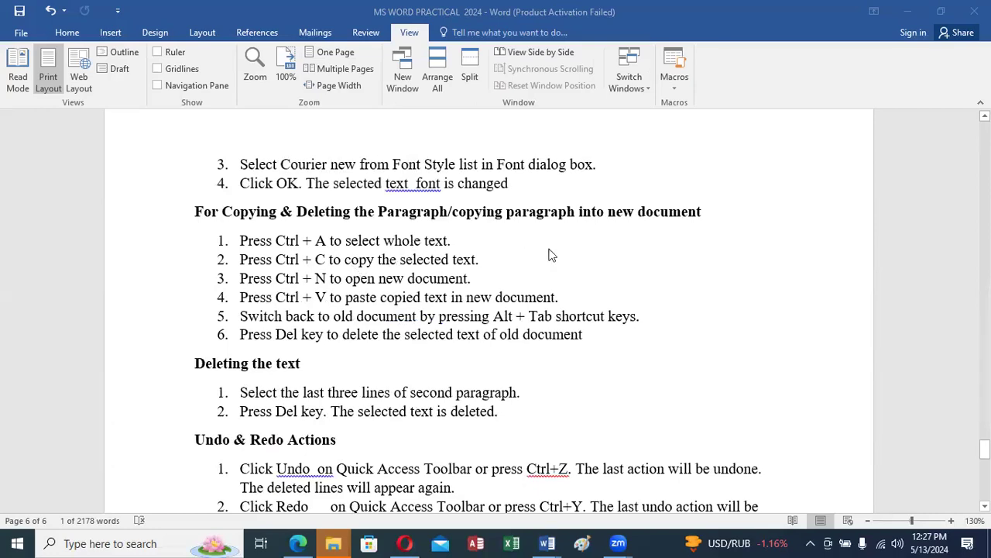
pyautogui.scroll(-4, 551, 255)
pyautogui.scroll(-1, 551, 255)
pyautogui.scroll(-2, 550, 254)
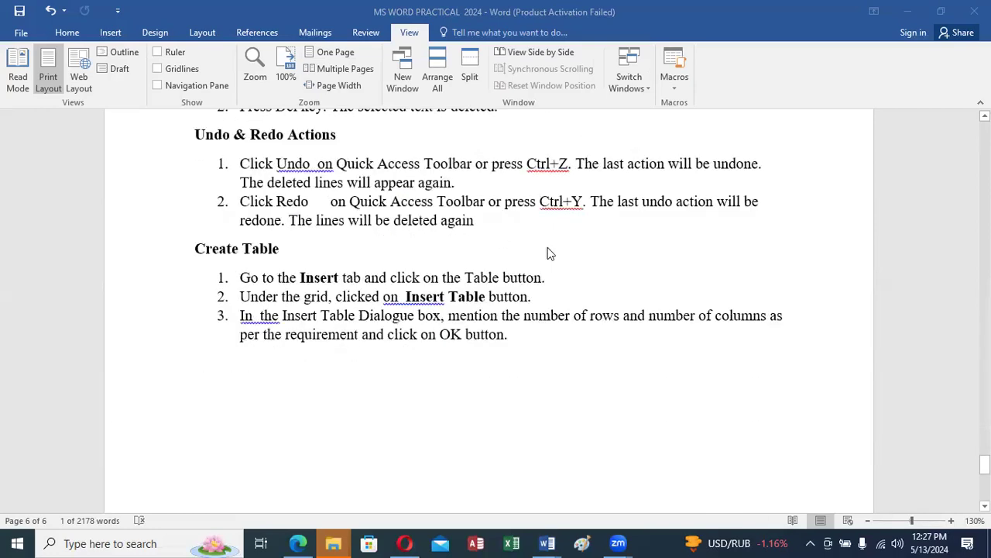
pyautogui.scroll(2, 550, 253)
pyautogui.scroll(-3, 547, 255)
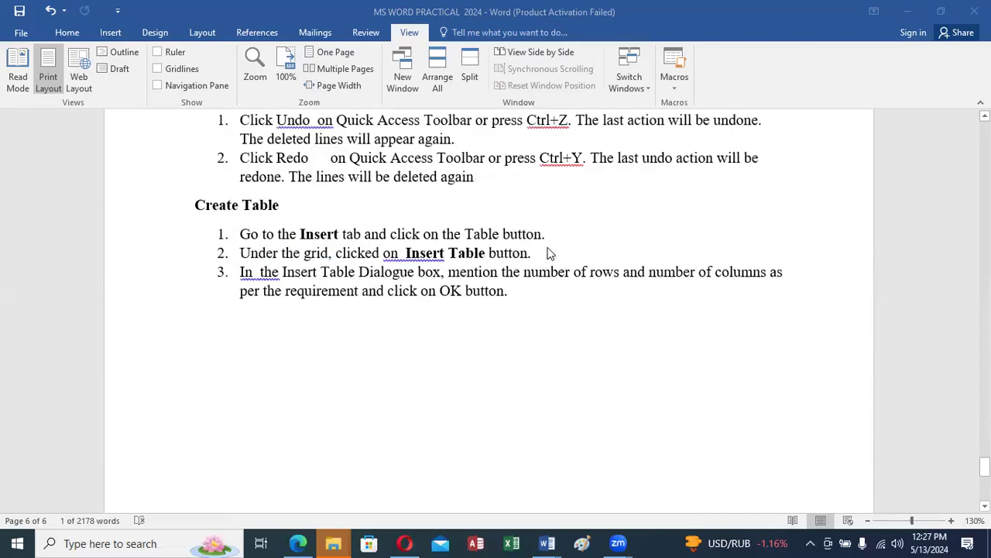
pyautogui.scroll(-4, 334, 248)
pyautogui.scroll(-1, 337, 248)
pyautogui.scroll(3, 334, 247)
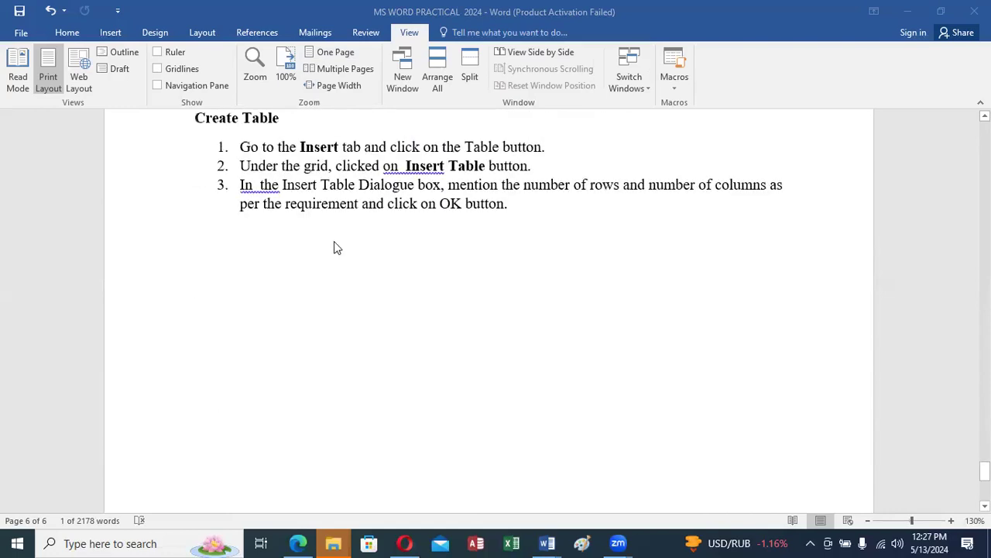
pyautogui.scroll(3, 334, 247)
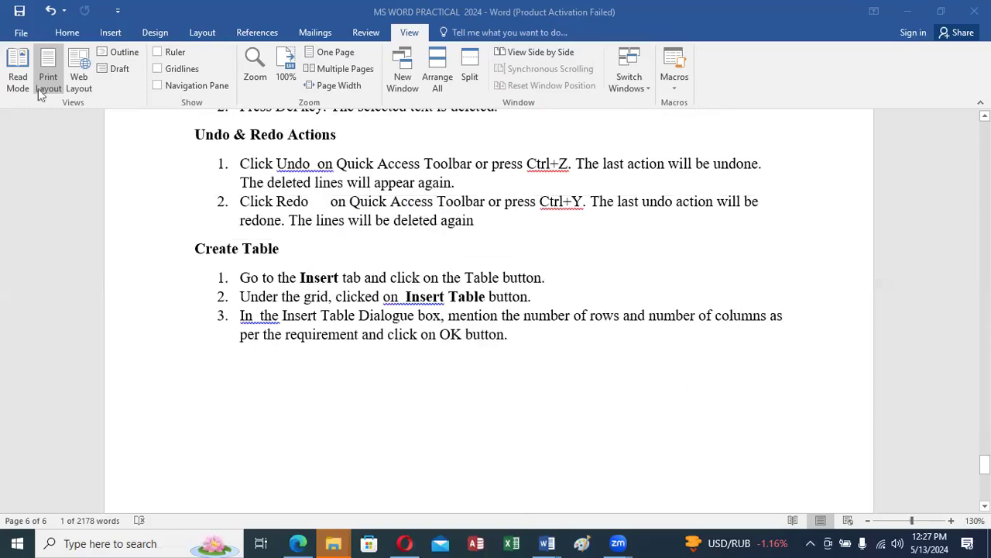
pyautogui.scroll(3, 415, 392)
pyautogui.scroll(6, 415, 391)
pyautogui.scroll(9, 415, 392)
pyautogui.scroll(9, 417, 394)
pyautogui.scroll(6, 416, 394)
pyautogui.scroll(5, 417, 394)
pyautogui.scroll(5, 416, 394)
pyautogui.scroll(5, 416, 394)
pyautogui.scroll(6, 416, 394)
pyautogui.scroll(4, 416, 395)
pyautogui.scroll(6, 418, 394)
pyautogui.scroll(5, 419, 394)
pyautogui.scroll(6, 418, 395)
pyautogui.scroll(6, 418, 394)
pyautogui.scroll(5, 418, 394)
pyautogui.scroll(5, 419, 394)
pyautogui.scroll(6, 418, 395)
pyautogui.scroll(5, 419, 388)
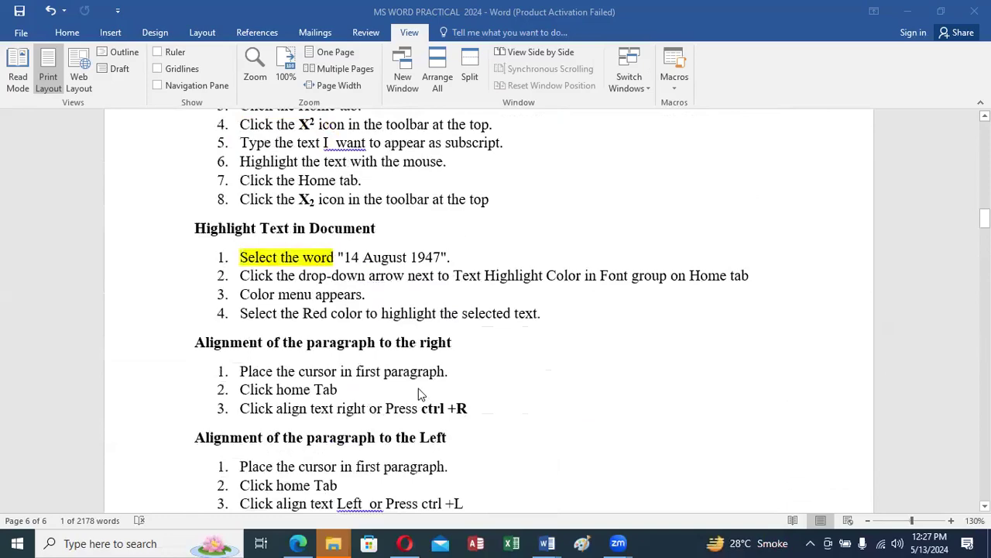
pyautogui.scroll(5, 418, 388)
pyautogui.scroll(5, 418, 388)
pyautogui.scroll(3, 418, 394)
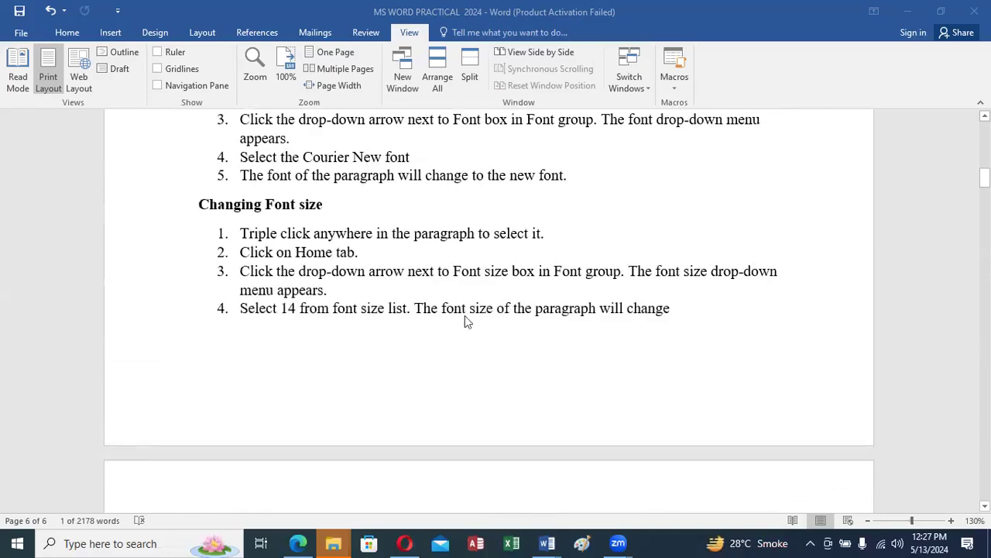
pyautogui.scroll(2, 465, 322)
pyautogui.scroll(6, 465, 322)
pyautogui.scroll(6, 464, 322)
pyautogui.scroll(4, 465, 320)
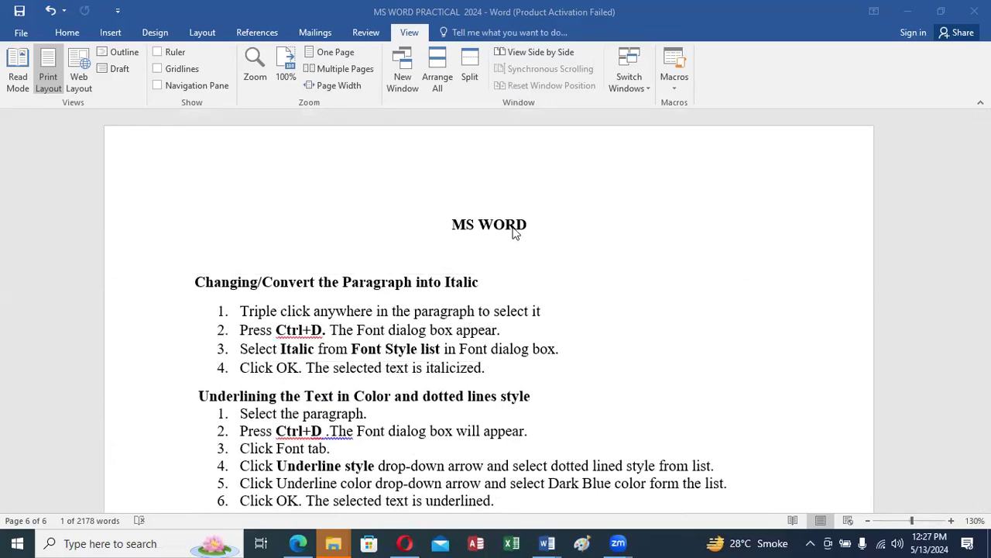
pyautogui.scroll(-3, 517, 233)
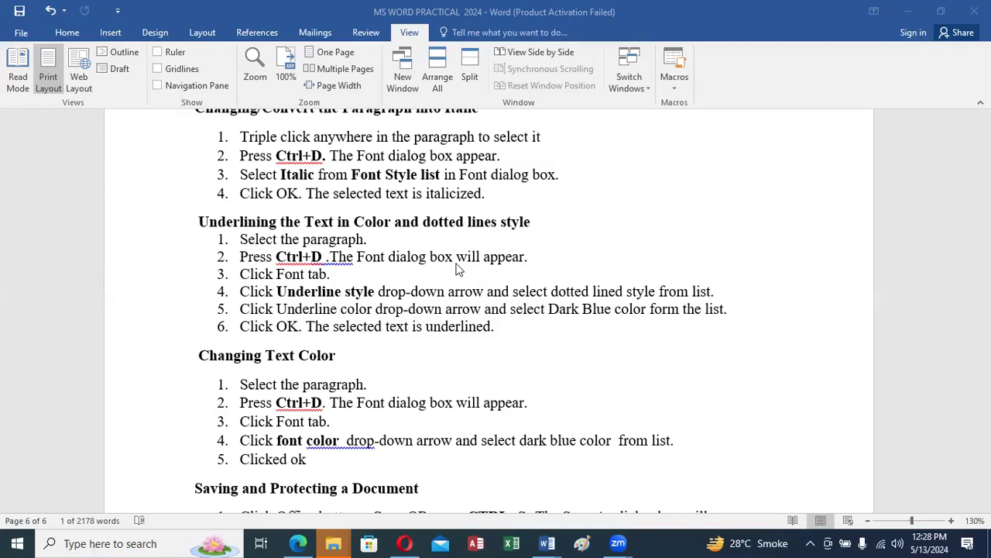
# - Preview the Home tab's bullet and numbering styles, closing each gallery without applying one
pyautogui.click(67, 33)
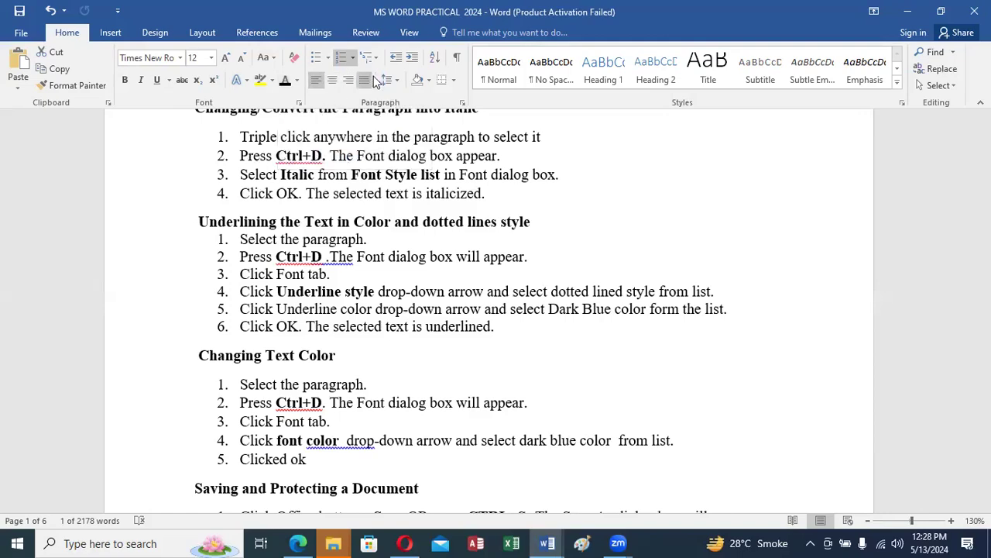
pyautogui.click(327, 59)
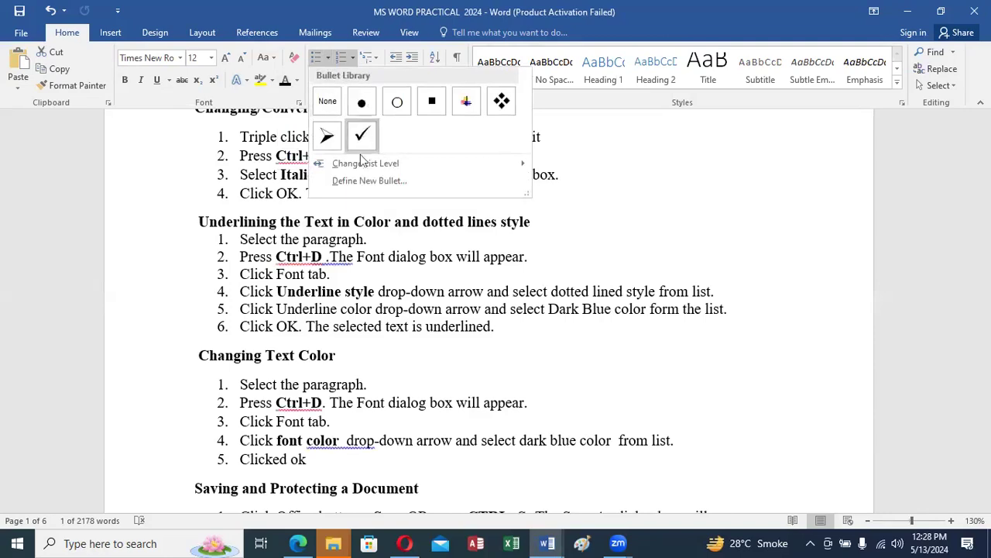
pyautogui.click(581, 143)
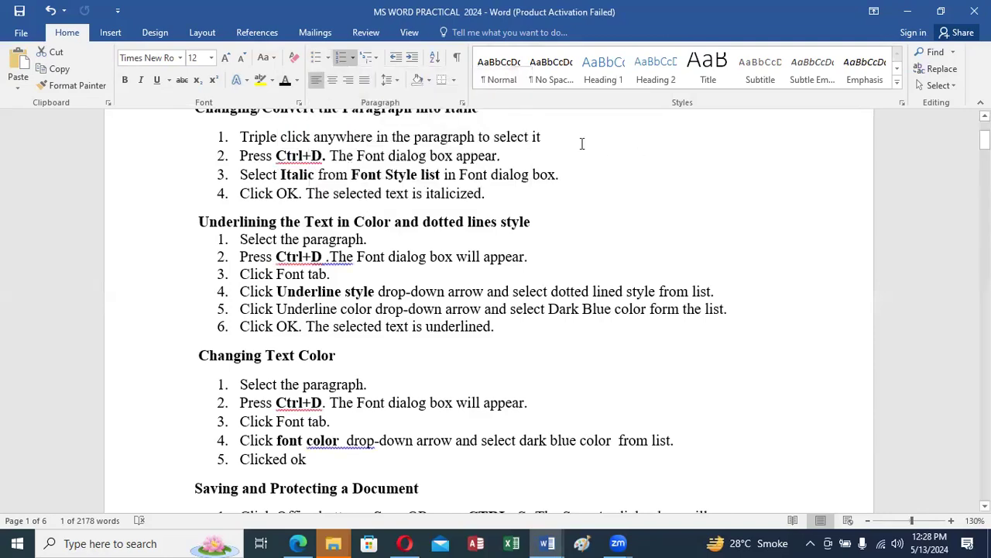
pyautogui.click(352, 58)
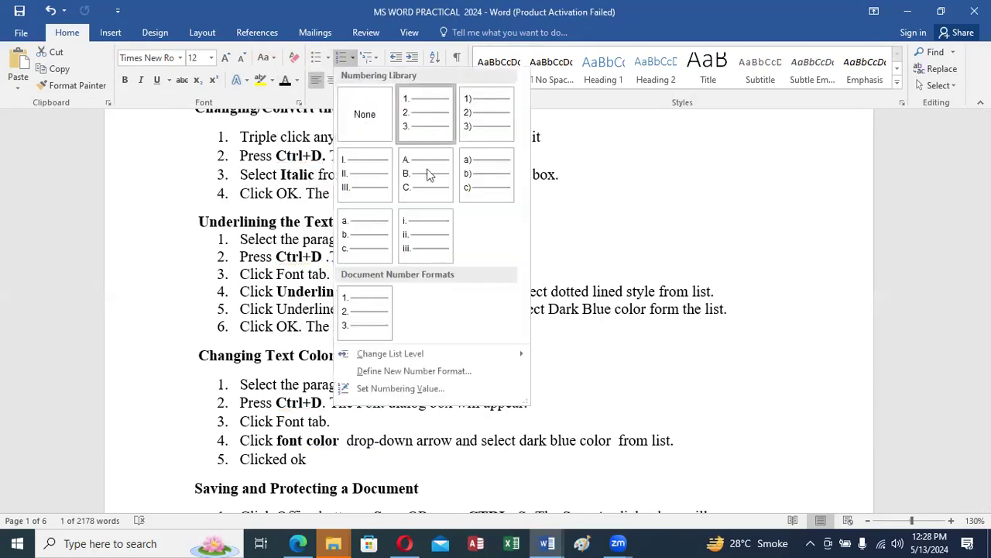
pyautogui.click(582, 166)
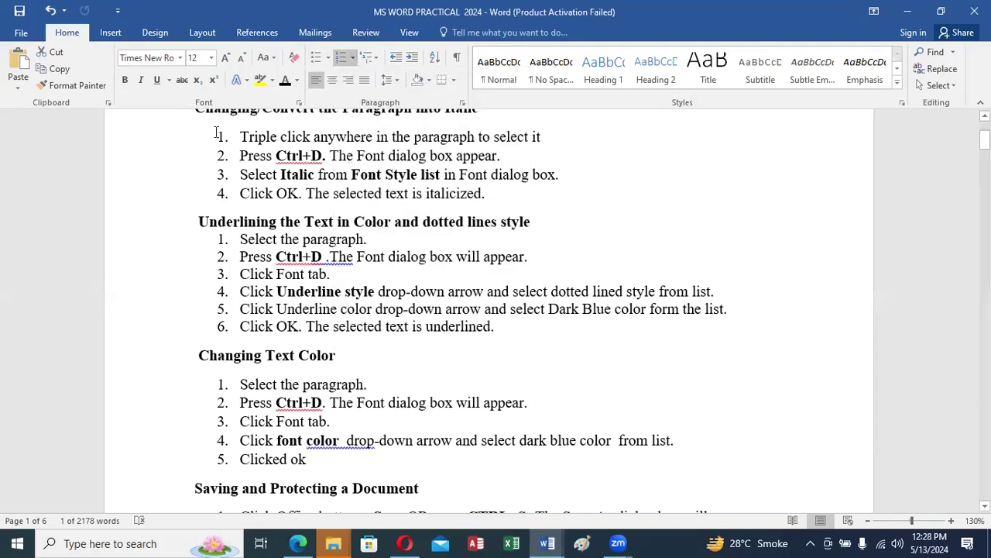
# - Select the numbered italic-formatting steps and replace their numbers with arrow bullets
pyautogui.moveTo(219, 136); pyautogui.dragTo(476, 174)
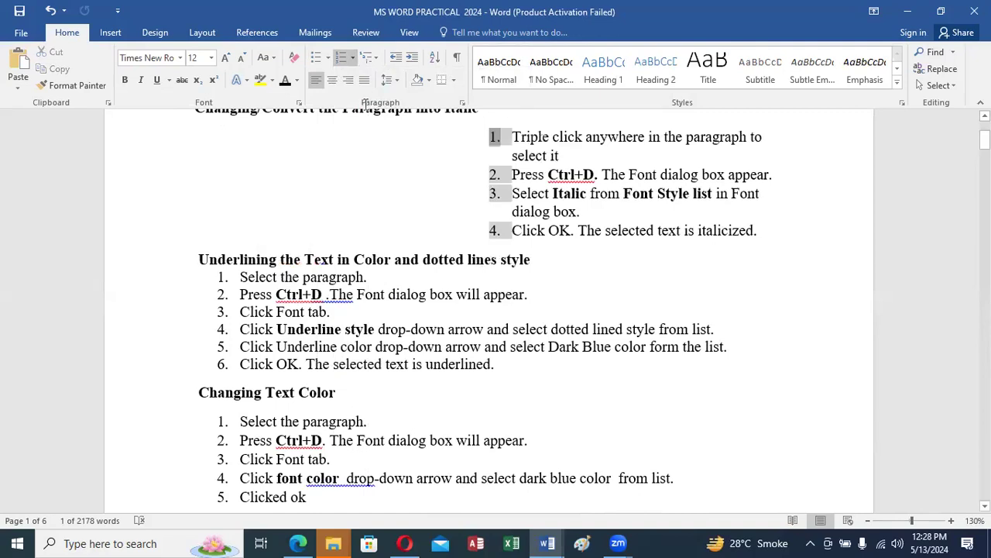
pyautogui.click(352, 65)
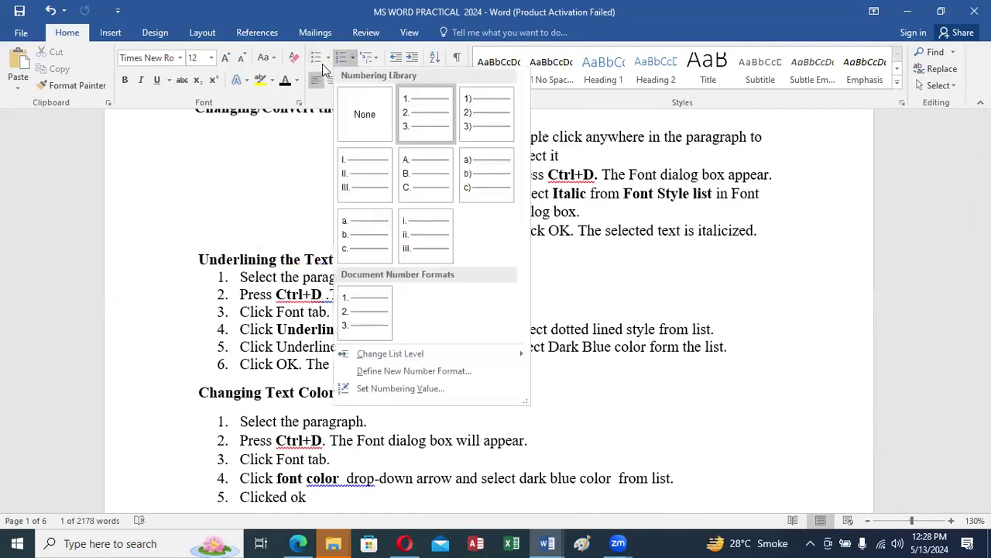
pyautogui.click(328, 62)
pyautogui.click(328, 59)
pyautogui.click(546, 225)
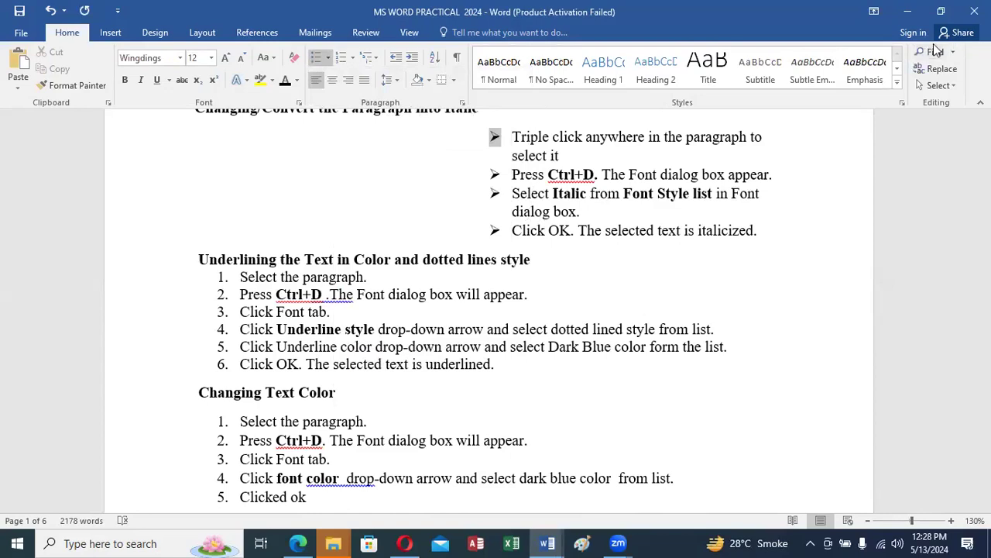
pyautogui.click(110, 33)
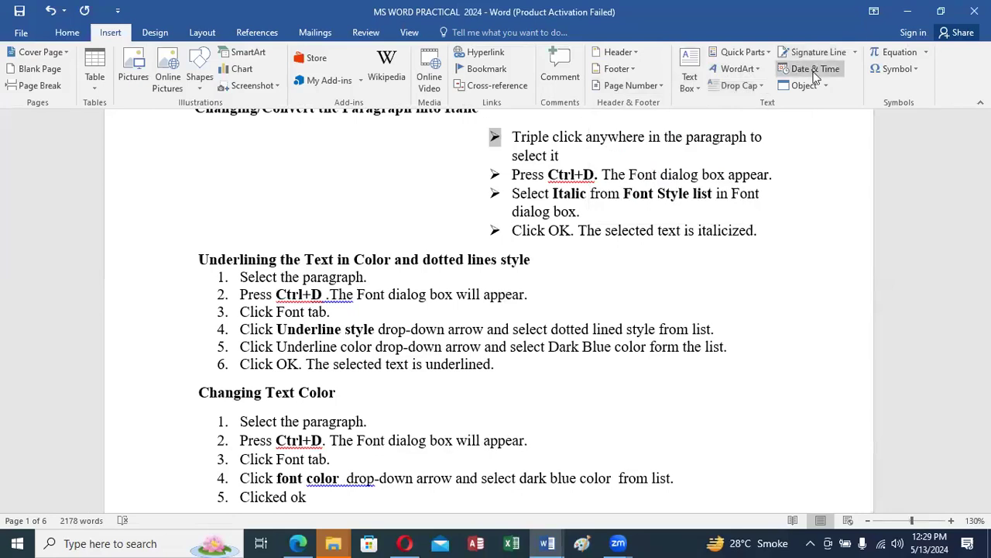
# - Look over the Design and Layout ribbons, finishing on the View ribbon
pyautogui.click(159, 35)
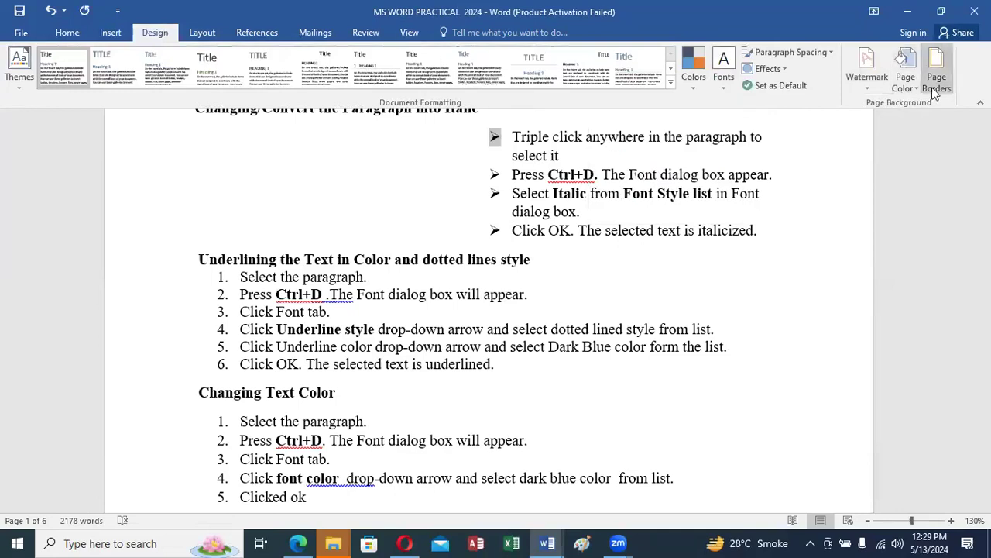
pyautogui.click(202, 33)
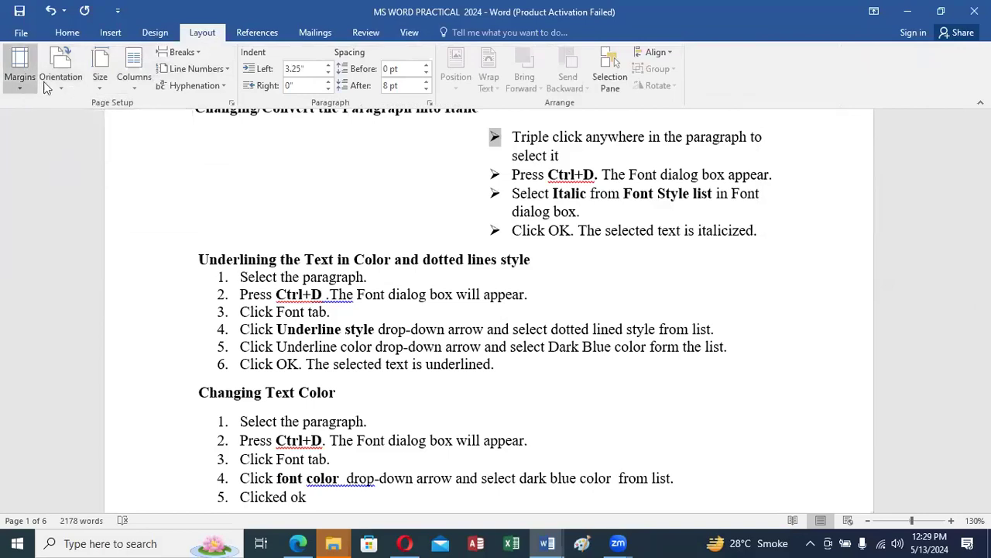
pyautogui.click(413, 31)
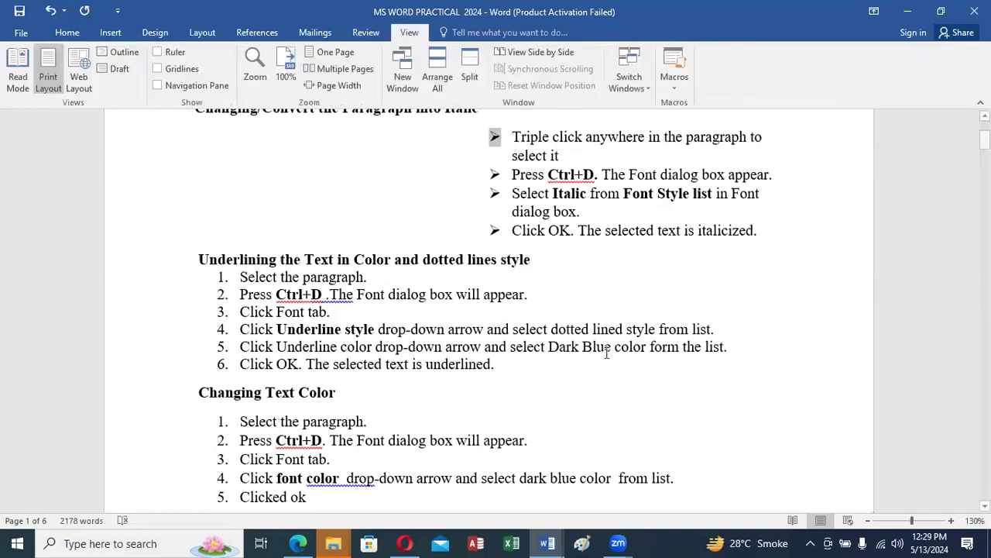